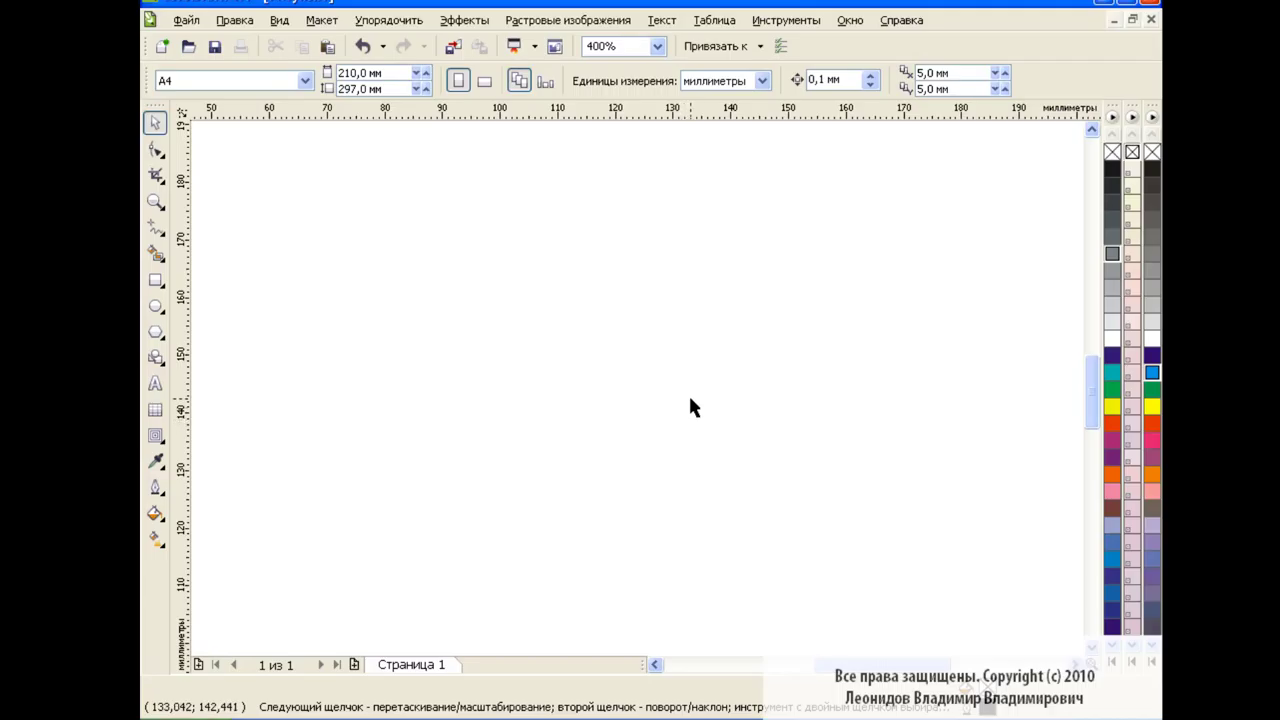
# - Draw a circle near the page centre and squash it into a flat ellipse
pyautogui.click(155, 306)
pyautogui.moveTo(535, 262); pyautogui.dragTo(912, 533)
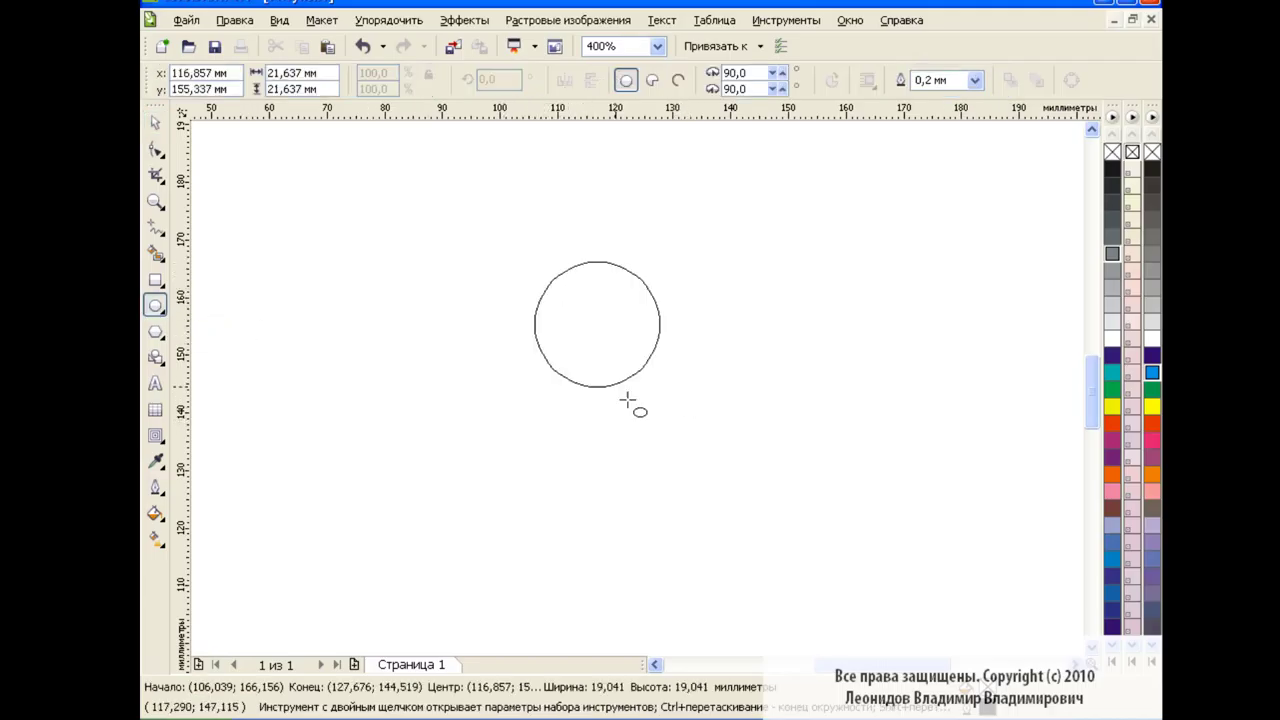
pyautogui.moveTo(729, 455); pyautogui.dragTo(665, 360)
pyautogui.moveTo(664, 165); pyautogui.dragTo(664, 287)
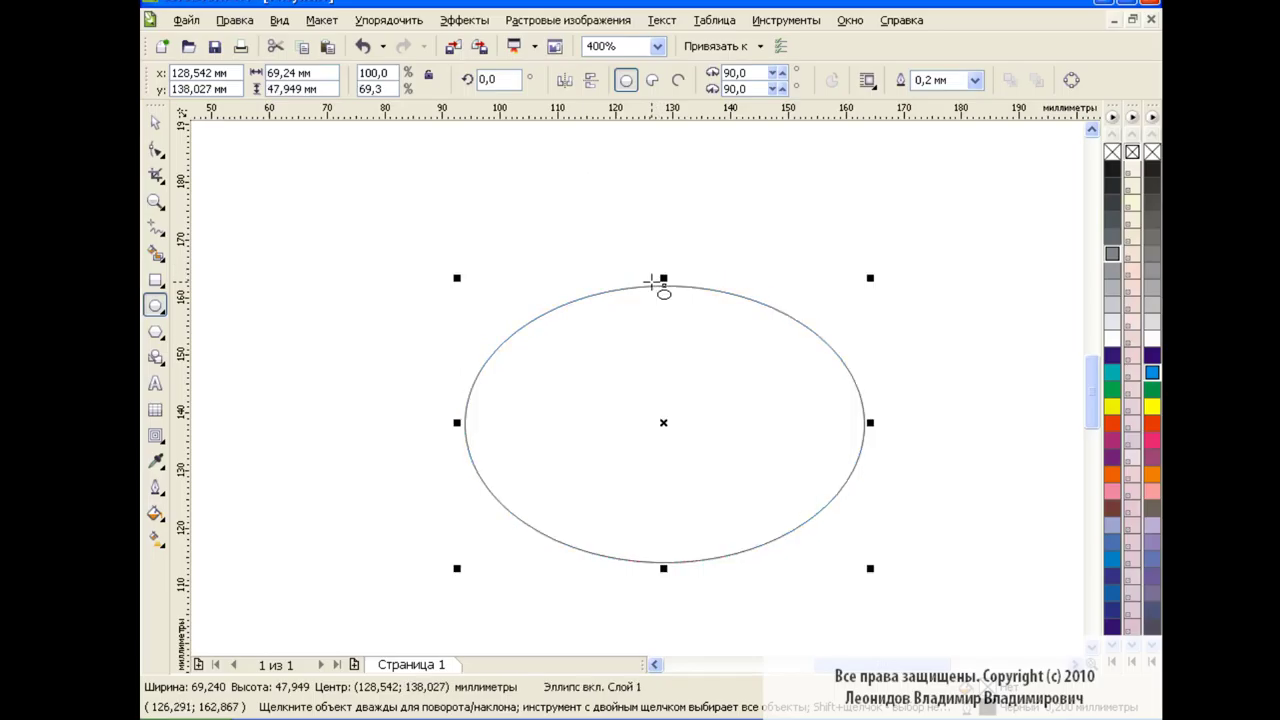
pyautogui.moveTo(664, 428); pyautogui.dragTo(654, 316)
# - Stack two copies of the ellipse slightly above it, then fill all three with 30% black grey
pyautogui.click(318, 47)
pyautogui.click(327, 46)
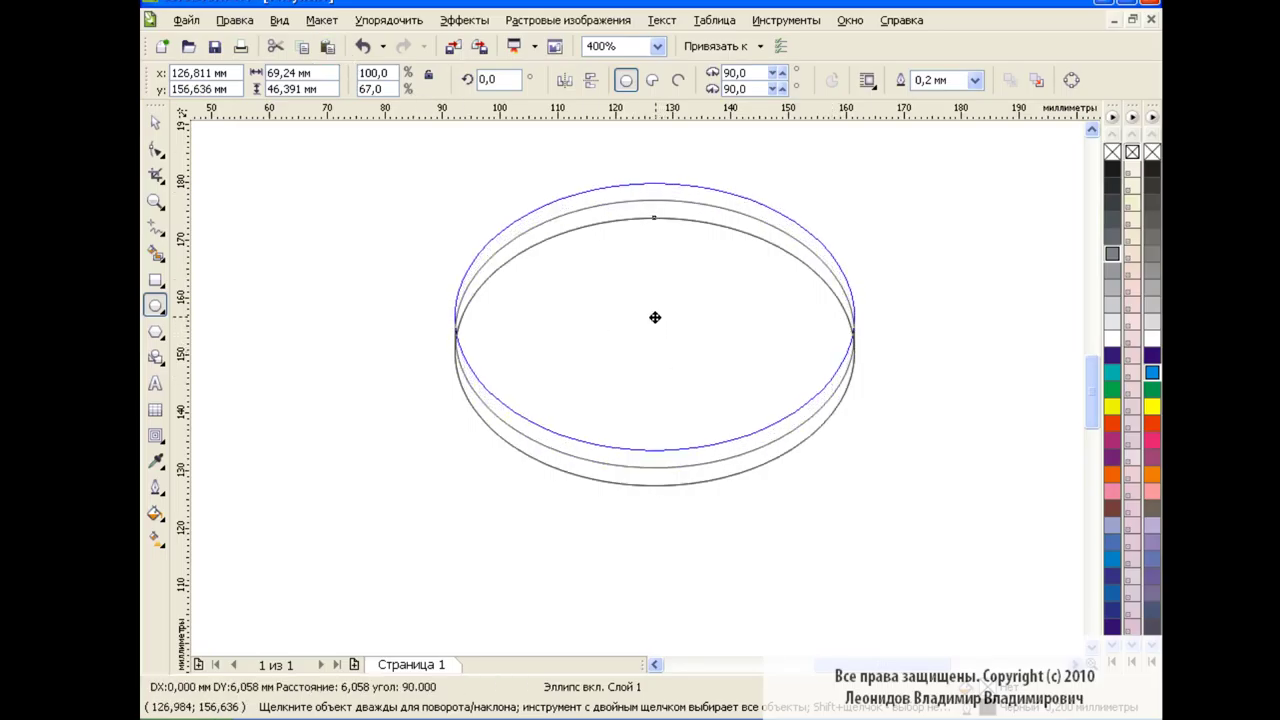
pyautogui.press('space')
pyautogui.press('Escape')
pyautogui.click(709, 468)
pyautogui.click(903, 426)
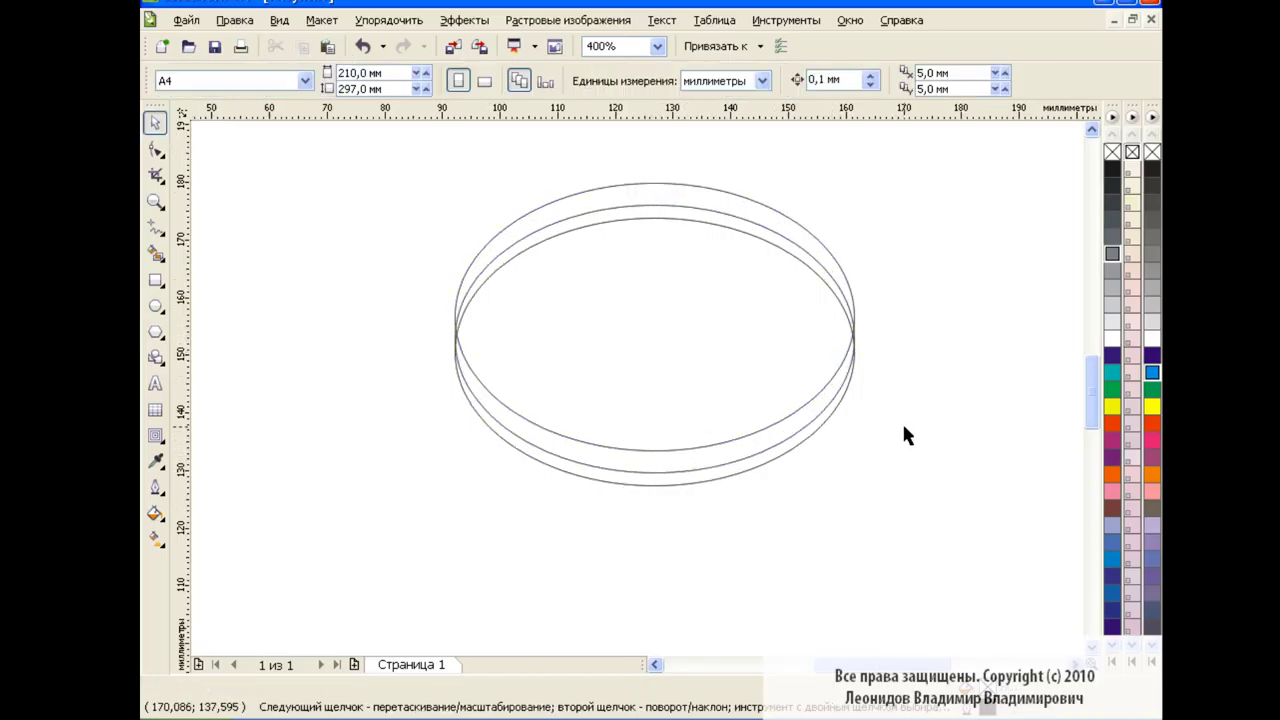
pyautogui.scroll(2, 1040, 390)
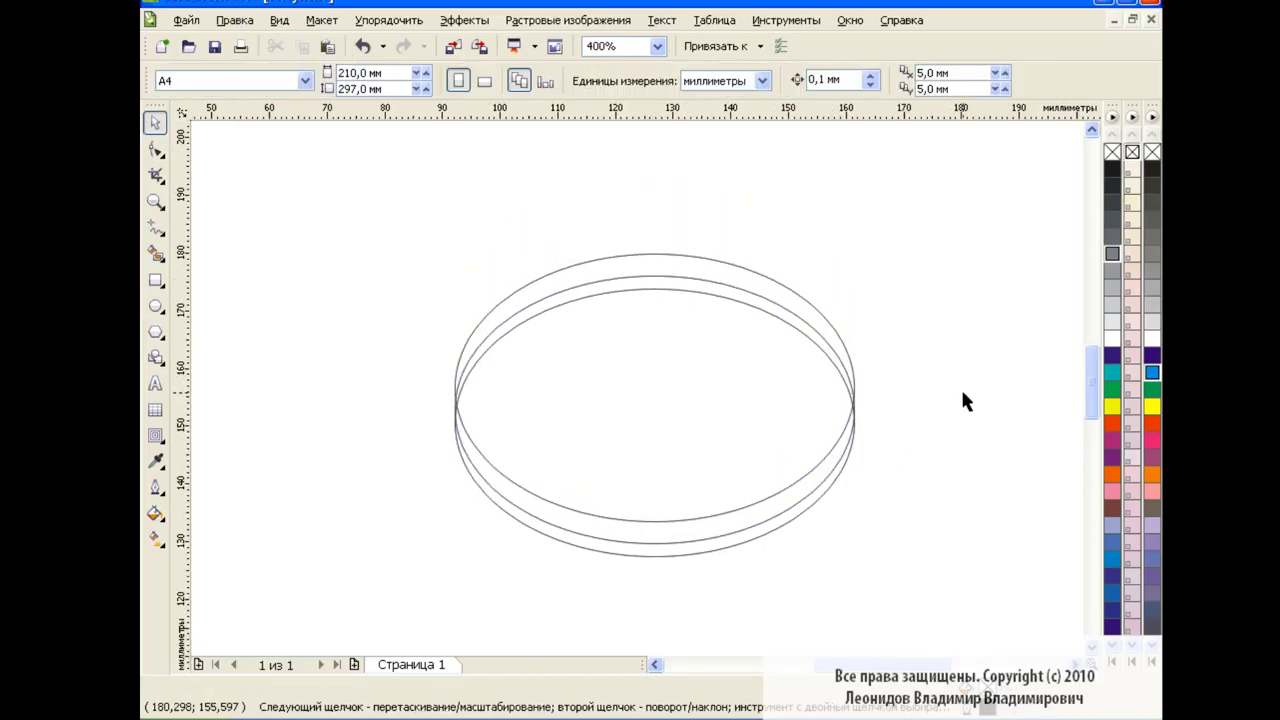
pyautogui.moveTo(362, 200); pyautogui.dragTo(957, 562)
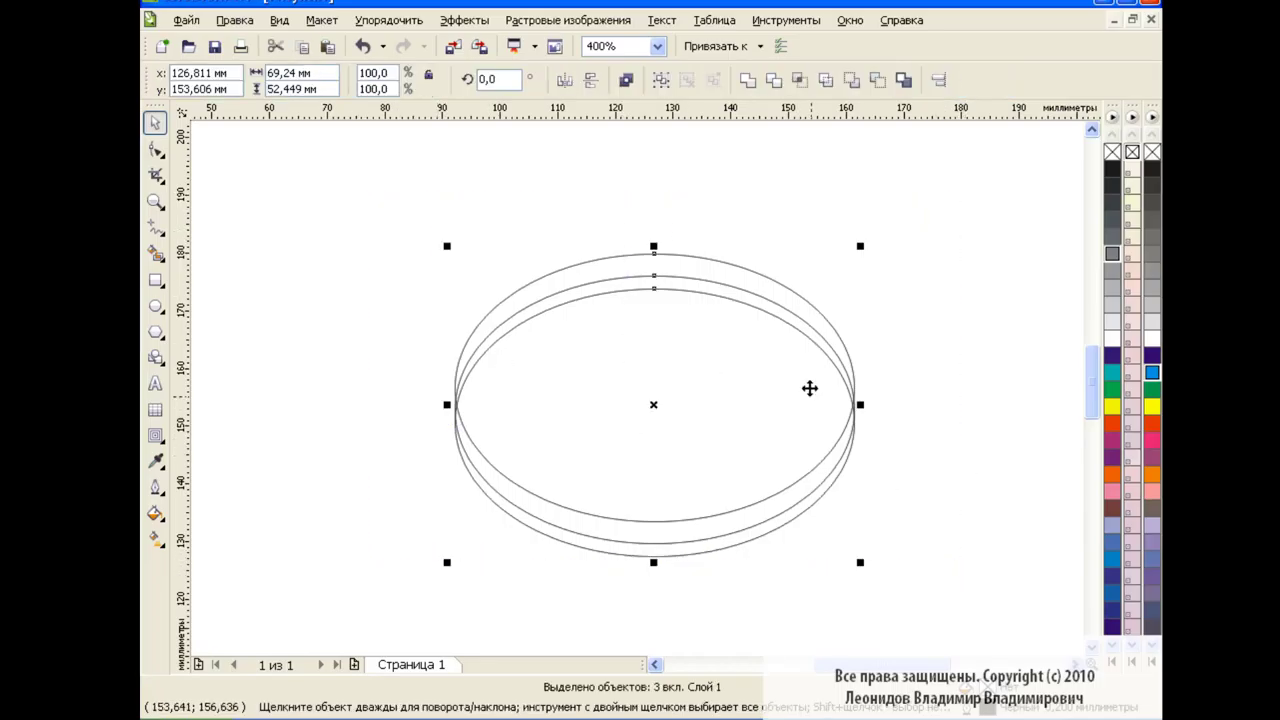
pyautogui.click(1113, 290)
# - Move the top ellipse to the upper left and add a contour rim to the base ellipse
pyautogui.click(975, 388)
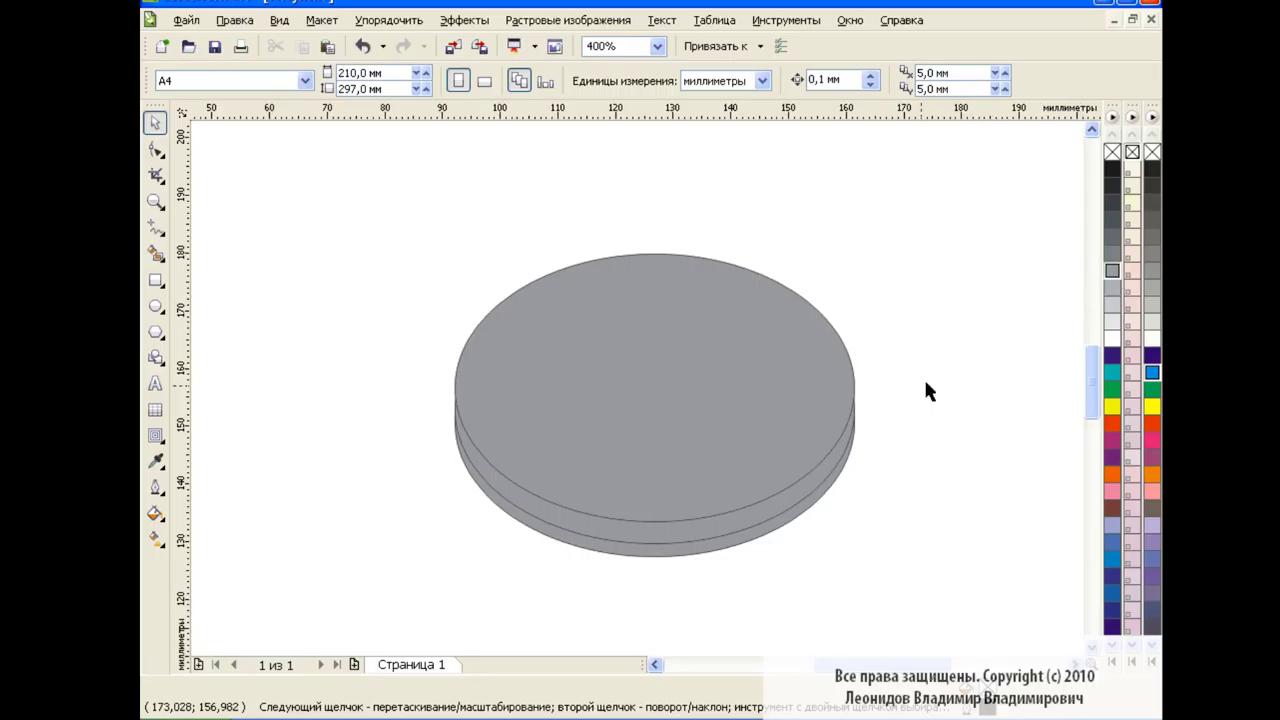
pyautogui.moveTo(723, 397); pyautogui.dragTo(300, 235)
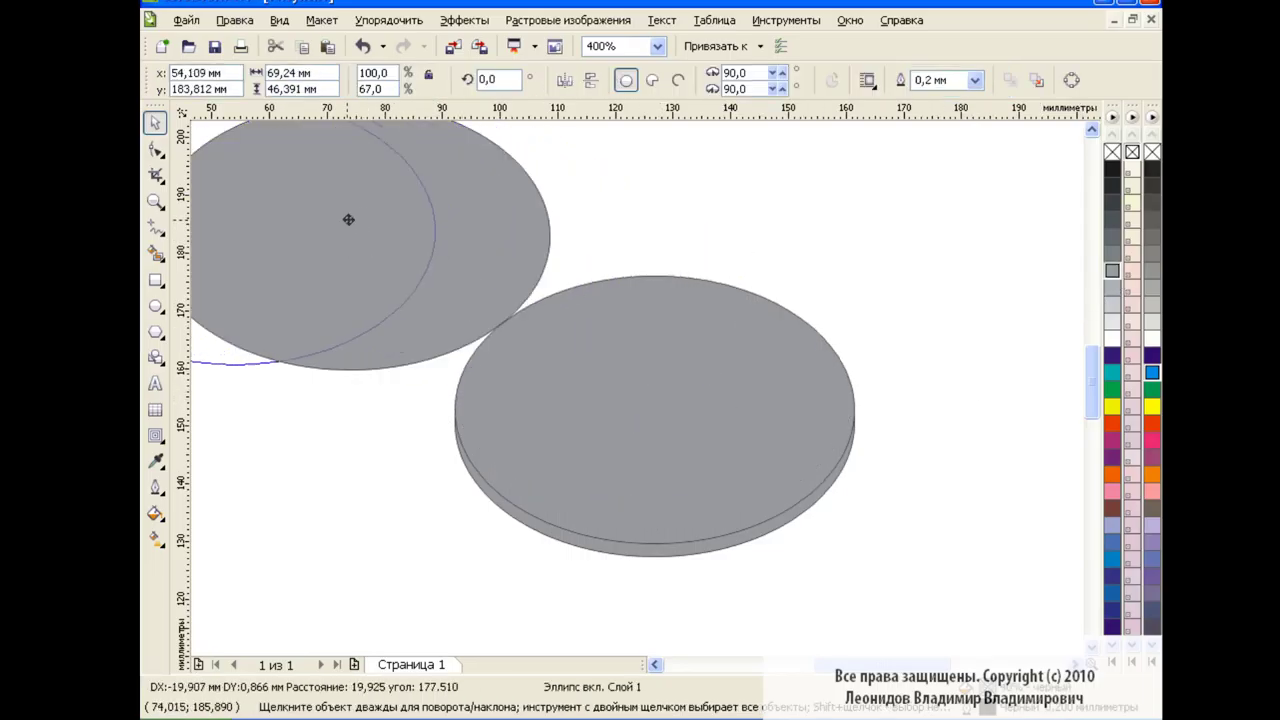
pyautogui.click(737, 401)
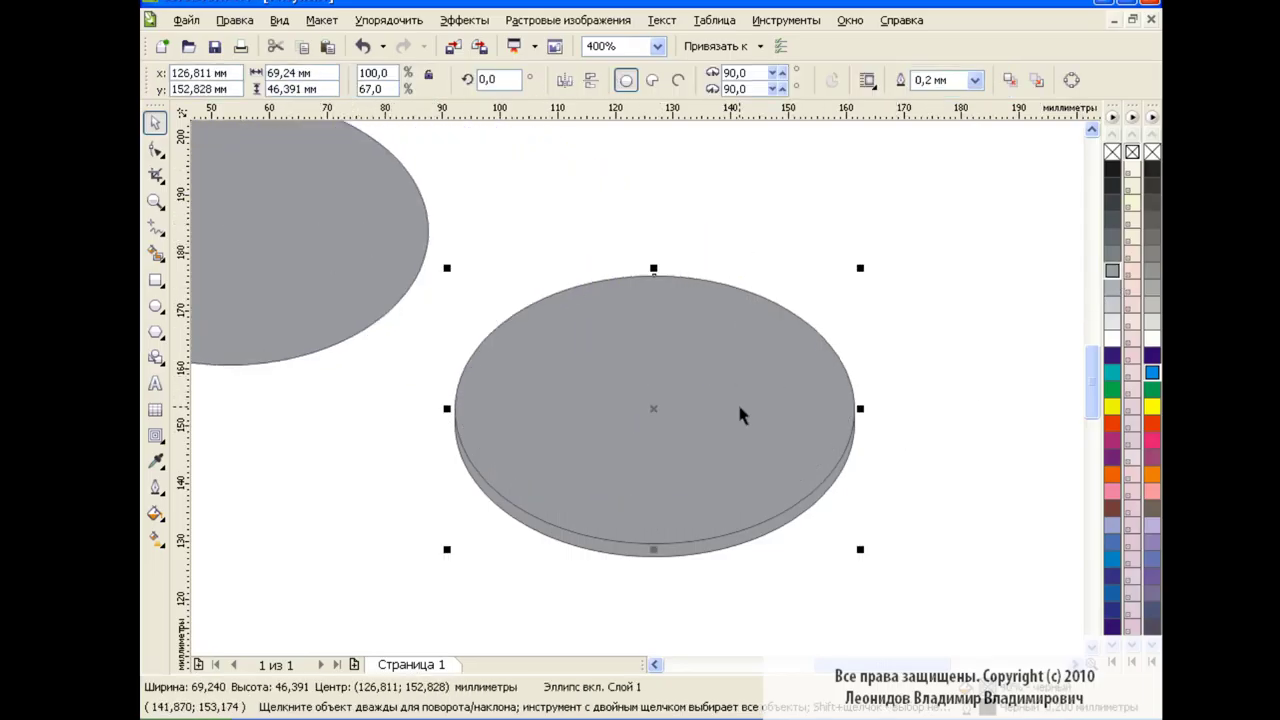
pyautogui.click(155, 435)
pyautogui.moveTo(748, 525); pyautogui.dragTo(745, 515)
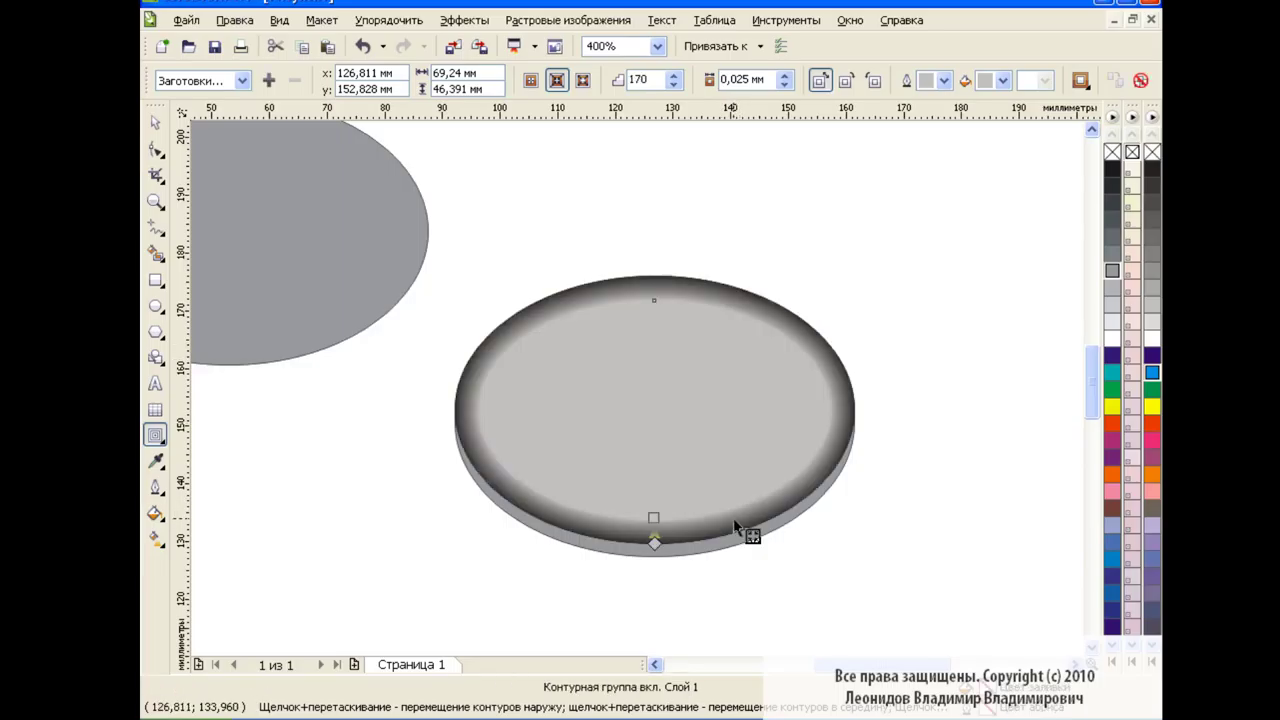
# - In the Object Manager, make the base ellipse's contour outline and fill colours light grey
pyautogui.click(786, 20)
pyautogui.click(829, 134)
pyautogui.click(1005, 222)
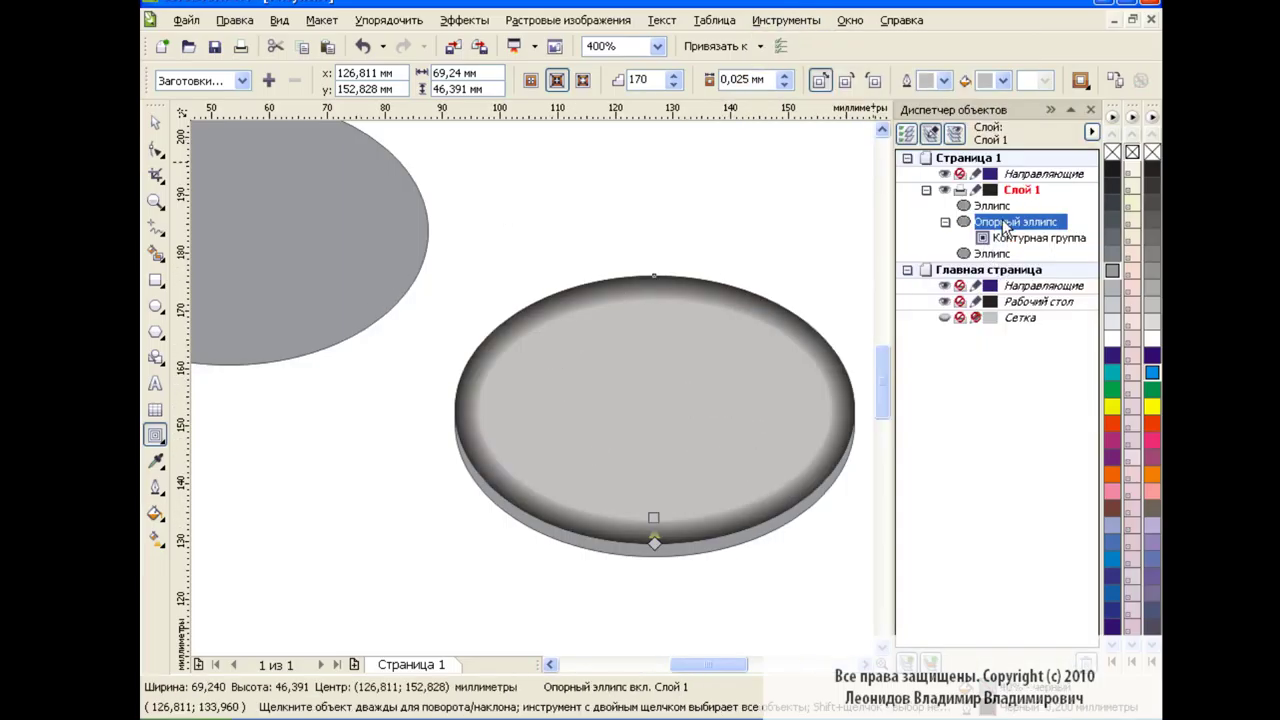
pyautogui.click(1113, 270)
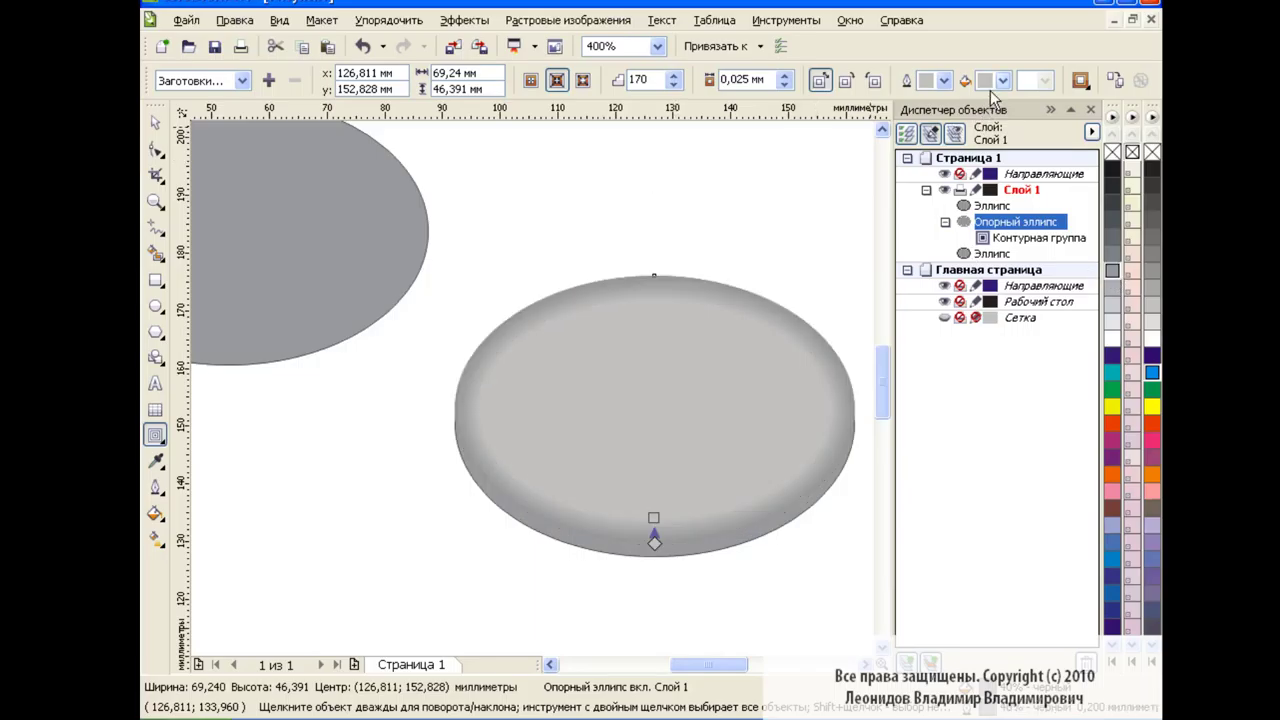
pyautogui.click(944, 81)
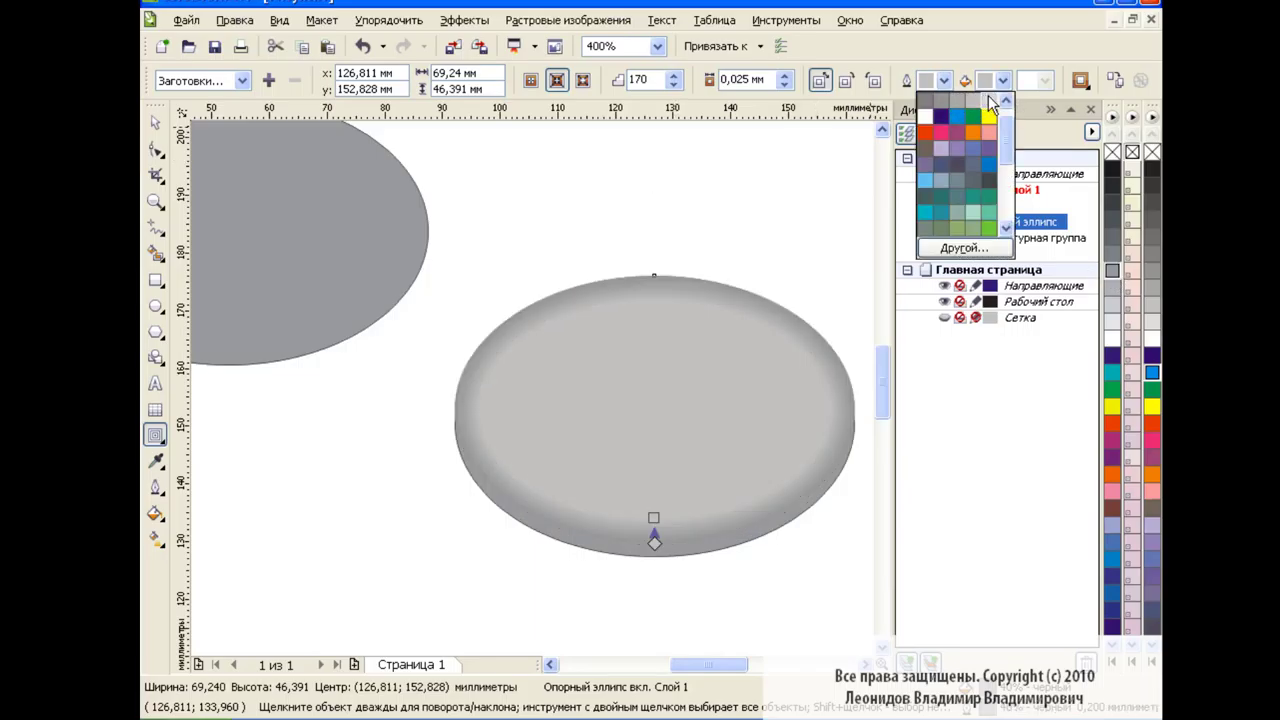
pyautogui.click(988, 95)
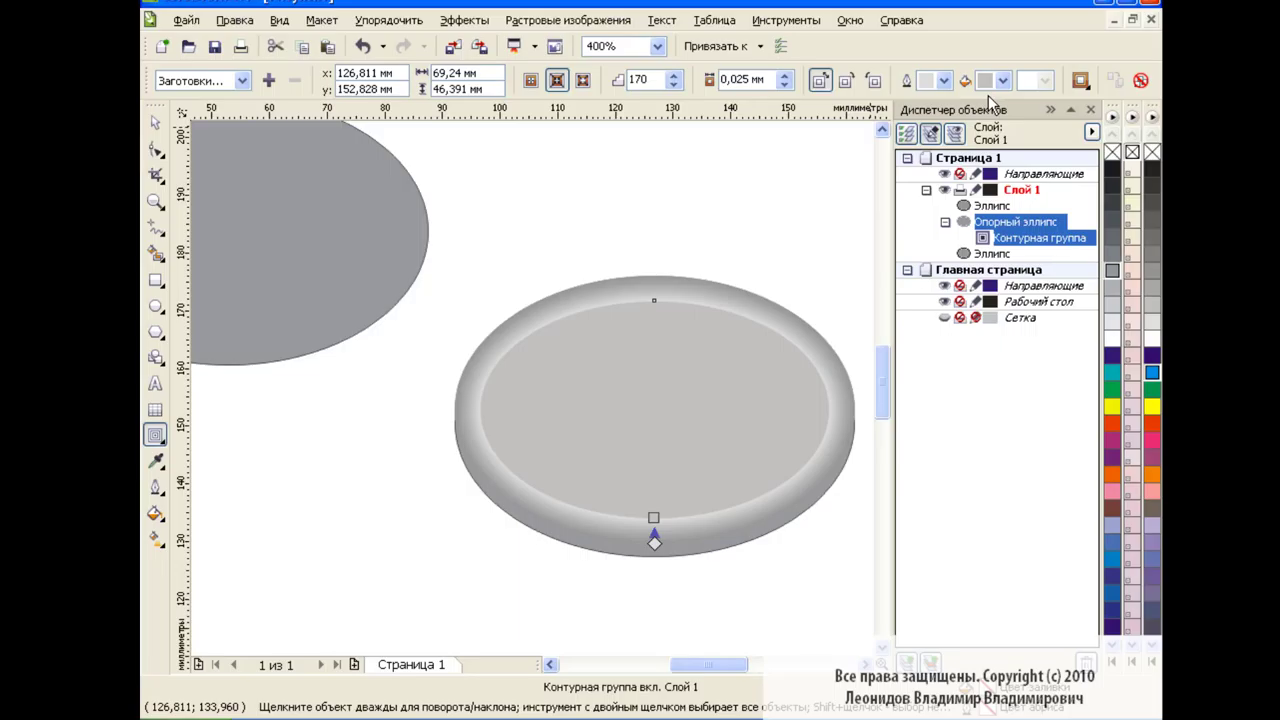
pyautogui.click(1003, 80)
pyautogui.click(1047, 103)
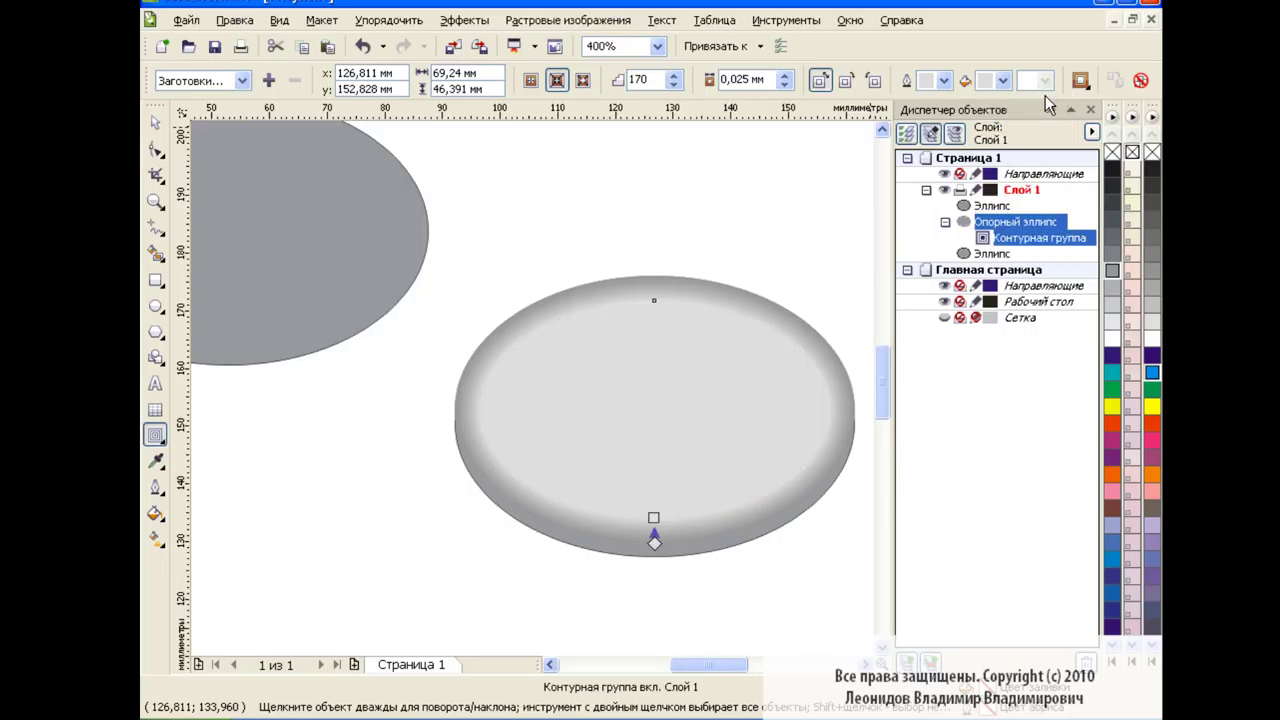
pyautogui.press('space')
pyautogui.click(700, 215)
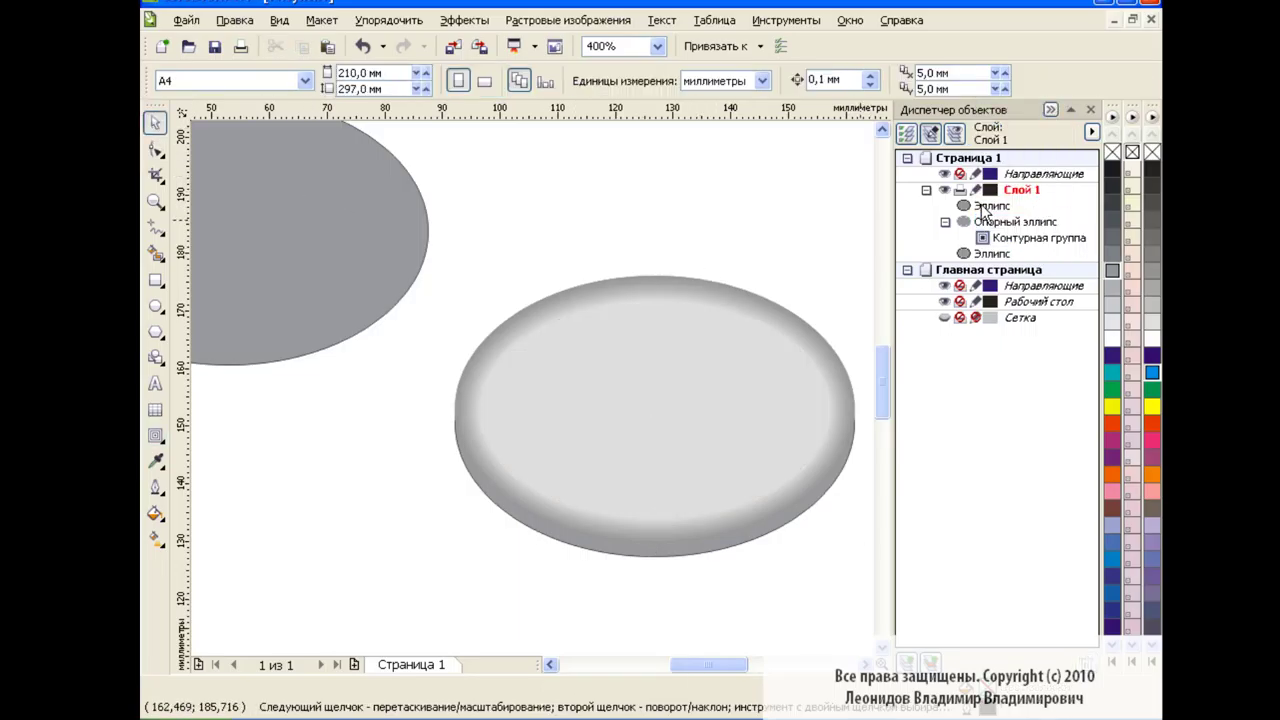
# - Remove the grey base ellipse's outline and close the Object Manager
pyautogui.click(660, 471)
pyautogui.moveTo(654, 421); pyautogui.dragTo(654, 430)
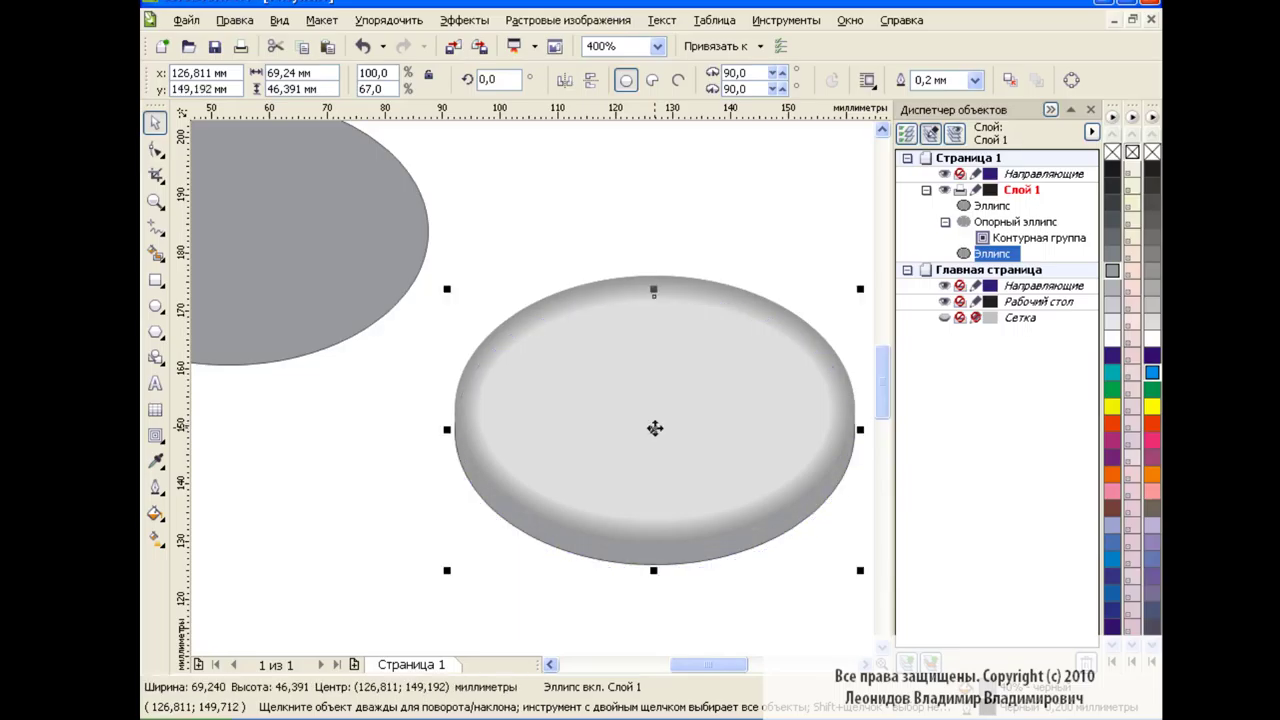
pyautogui.click(654, 428)
pyautogui.click(735, 222)
pyautogui.click(709, 563)
pyautogui.rightClick(1112, 151)
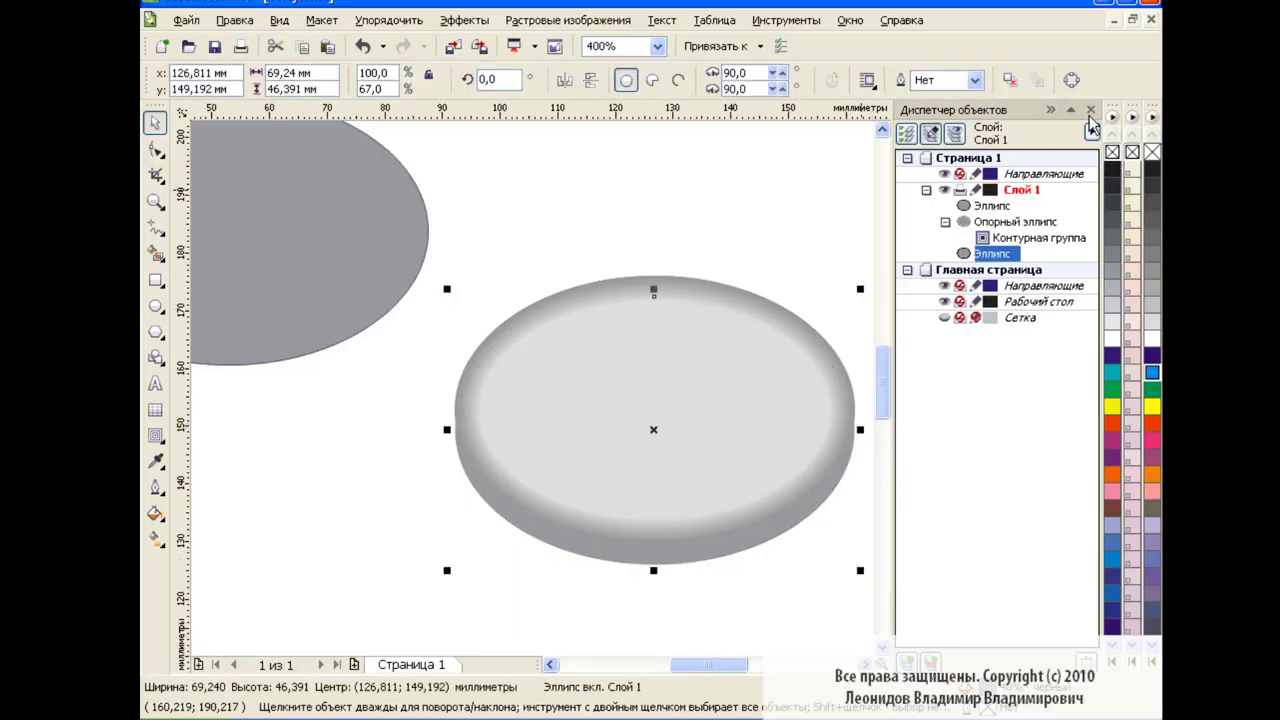
pyautogui.click(1090, 111)
# - Place the spare ellipse onto the grey base and fill it blue
pyautogui.click(933, 370)
pyautogui.moveTo(300, 240)
pyautogui.mouseDown()
pyautogui.moveTo(724, 299)
pyautogui.moveTo(660, 355)
pyautogui.mouseUp()
pyautogui.click(900, 380)
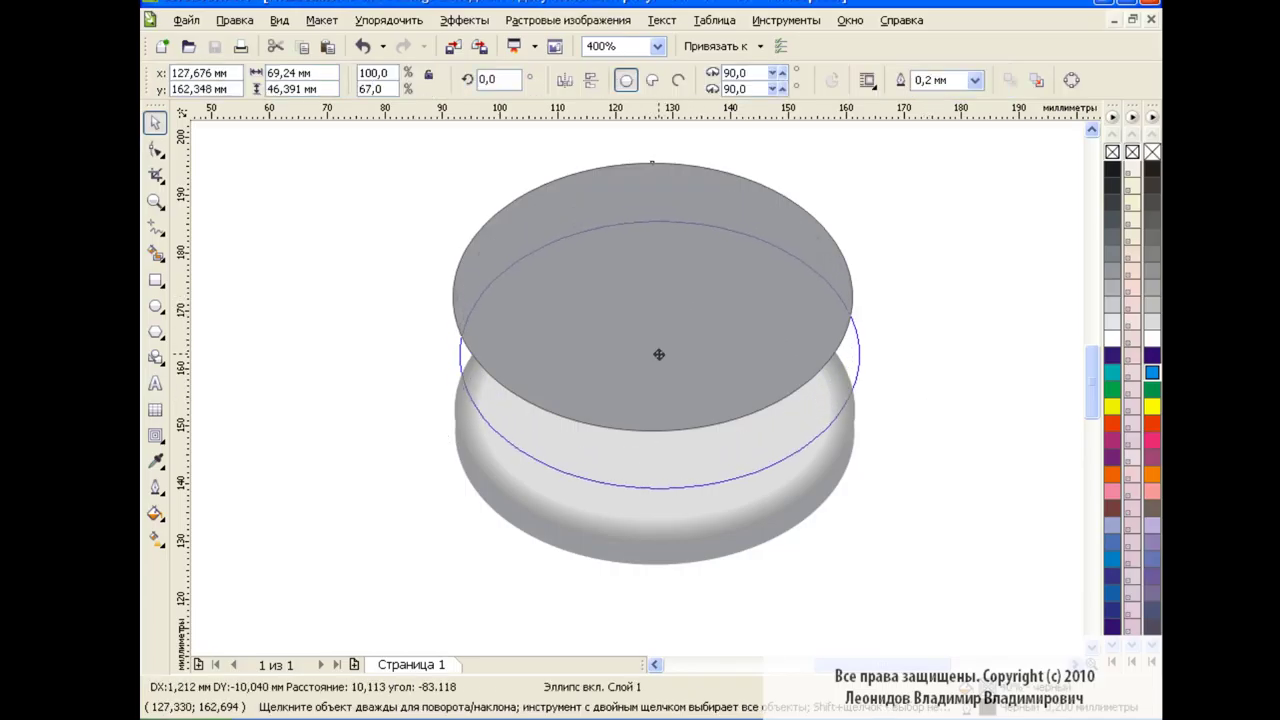
pyautogui.click(1152, 374)
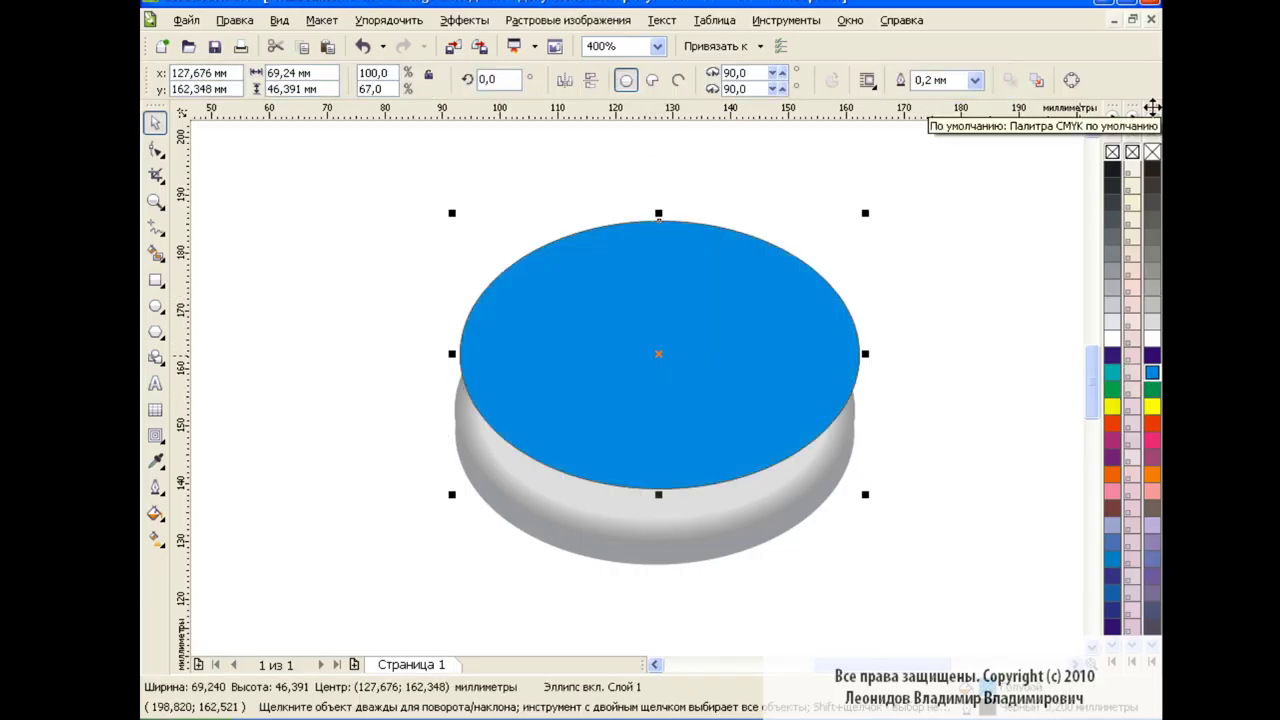
pyautogui.moveTo(658, 353); pyautogui.dragTo(653, 380)
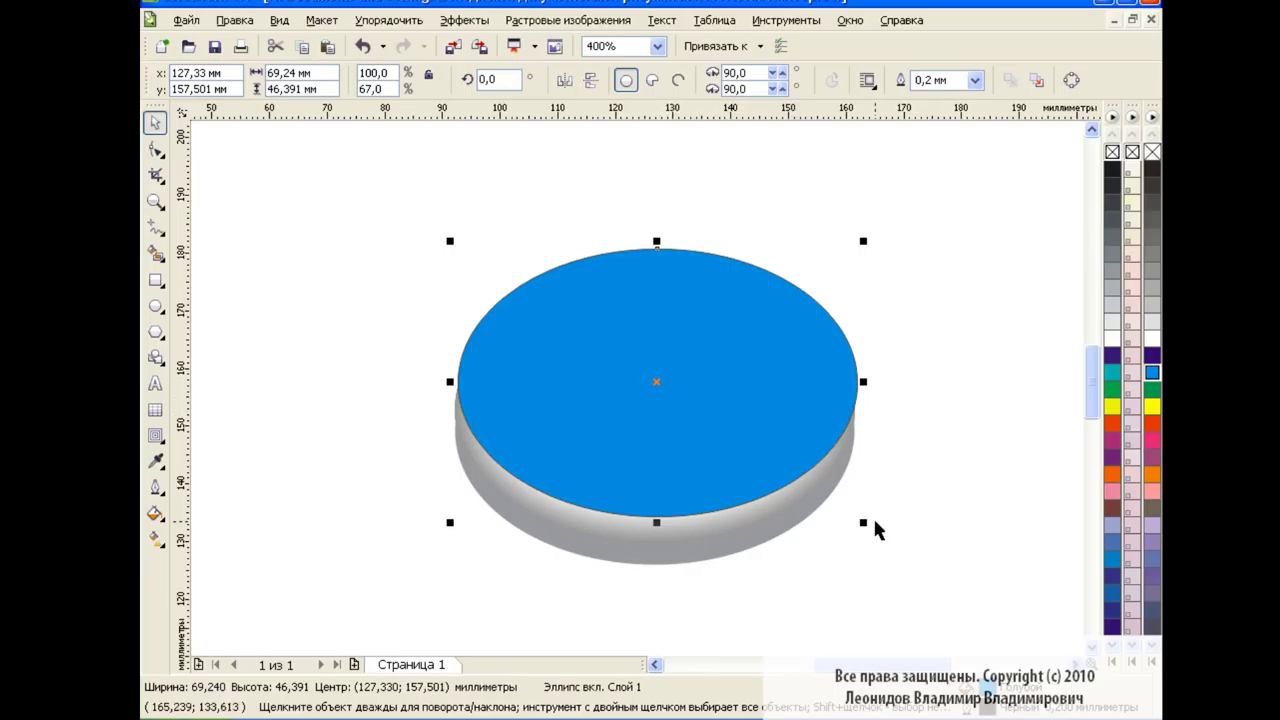
# - Scale the blue ellipse to 90%, centre it on the base and remove its outline
pyautogui.moveTo(875, 521); pyautogui.dragTo(852, 507)
pyautogui.moveTo(656, 383); pyautogui.dragTo(650, 401)
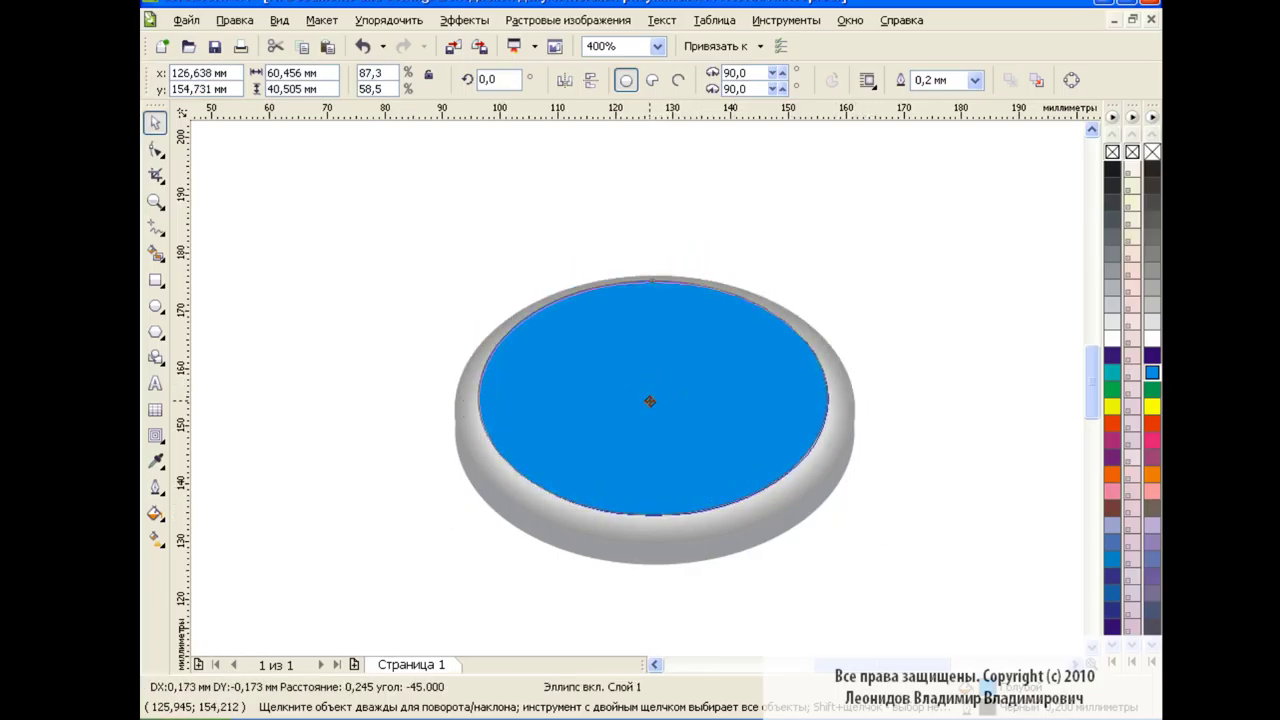
pyautogui.moveTo(837, 523); pyautogui.dragTo(840, 529)
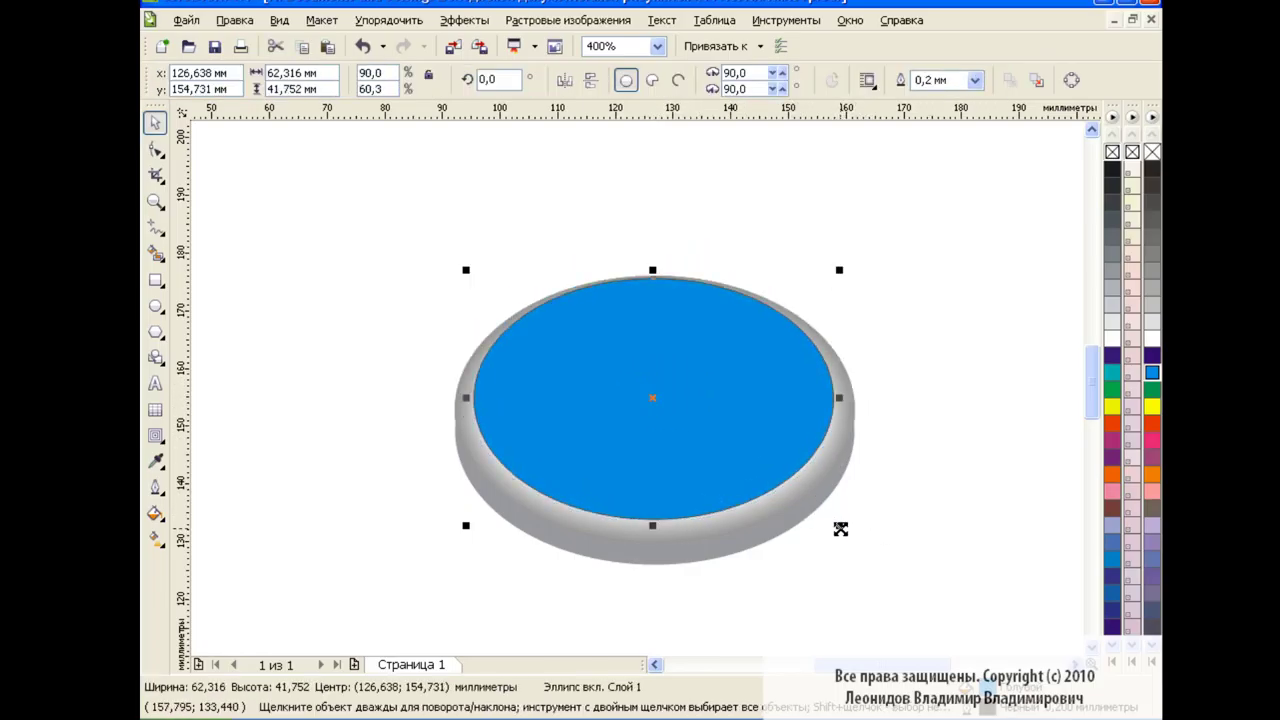
pyautogui.rightClick(1113, 152)
pyautogui.moveTo(654, 394); pyautogui.dragTo(655, 396)
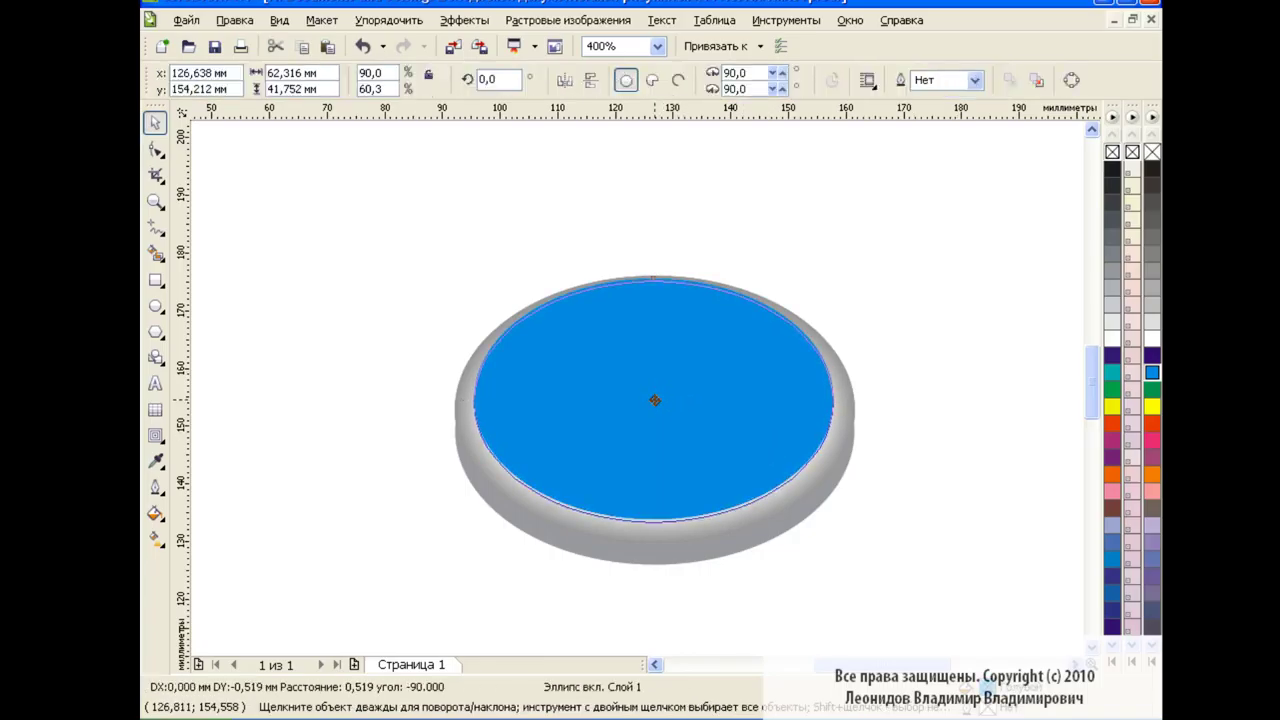
pyautogui.click(971, 358)
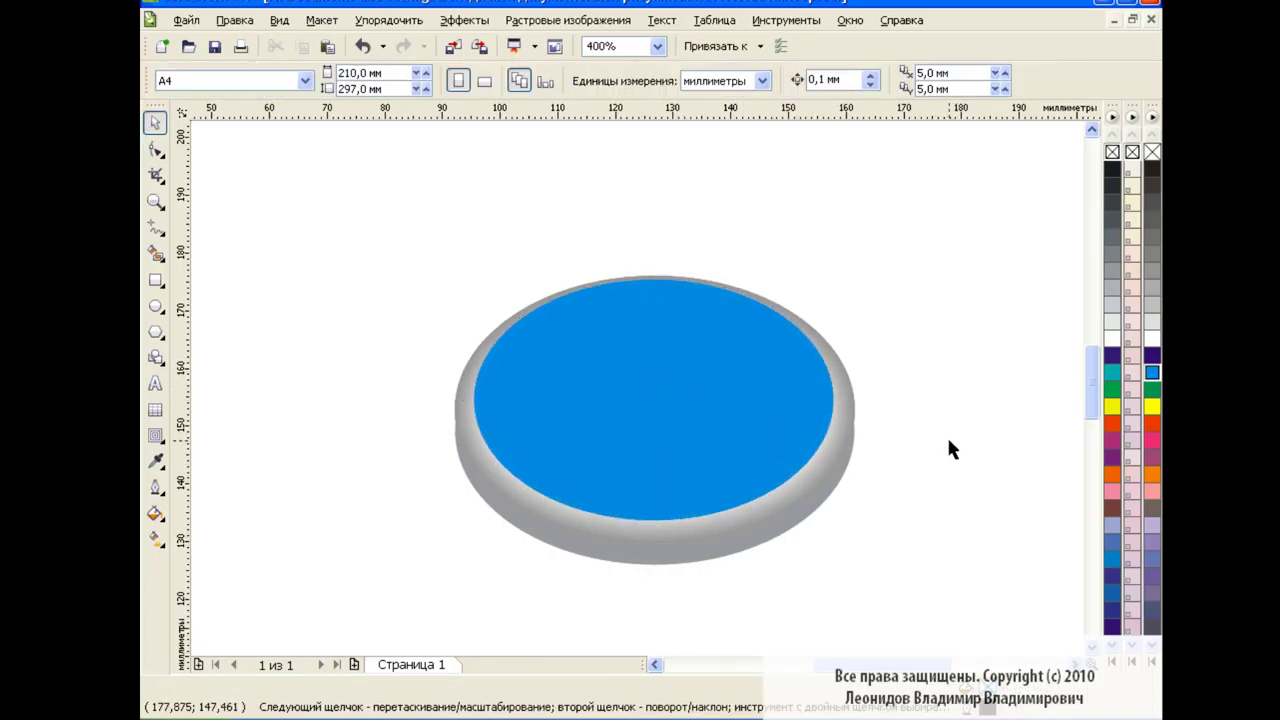
# - Shorten the blue top ellipse slightly in height
pyautogui.click(652, 508)
pyautogui.moveTo(652, 530); pyautogui.dragTo(654, 519)
pyautogui.click(890, 418)
pyautogui.doubleClick(657, 517)
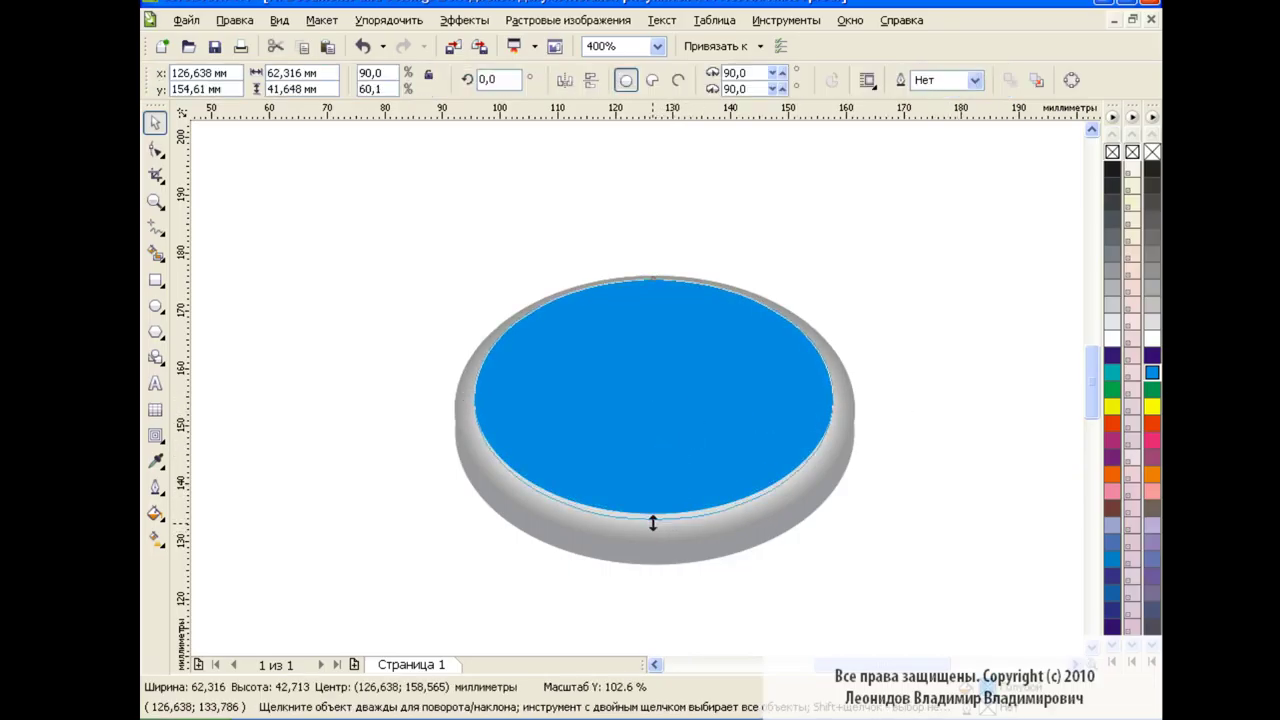
pyautogui.click(760, 544)
pyautogui.moveTo(653, 430); pyautogui.dragTo(653, 428)
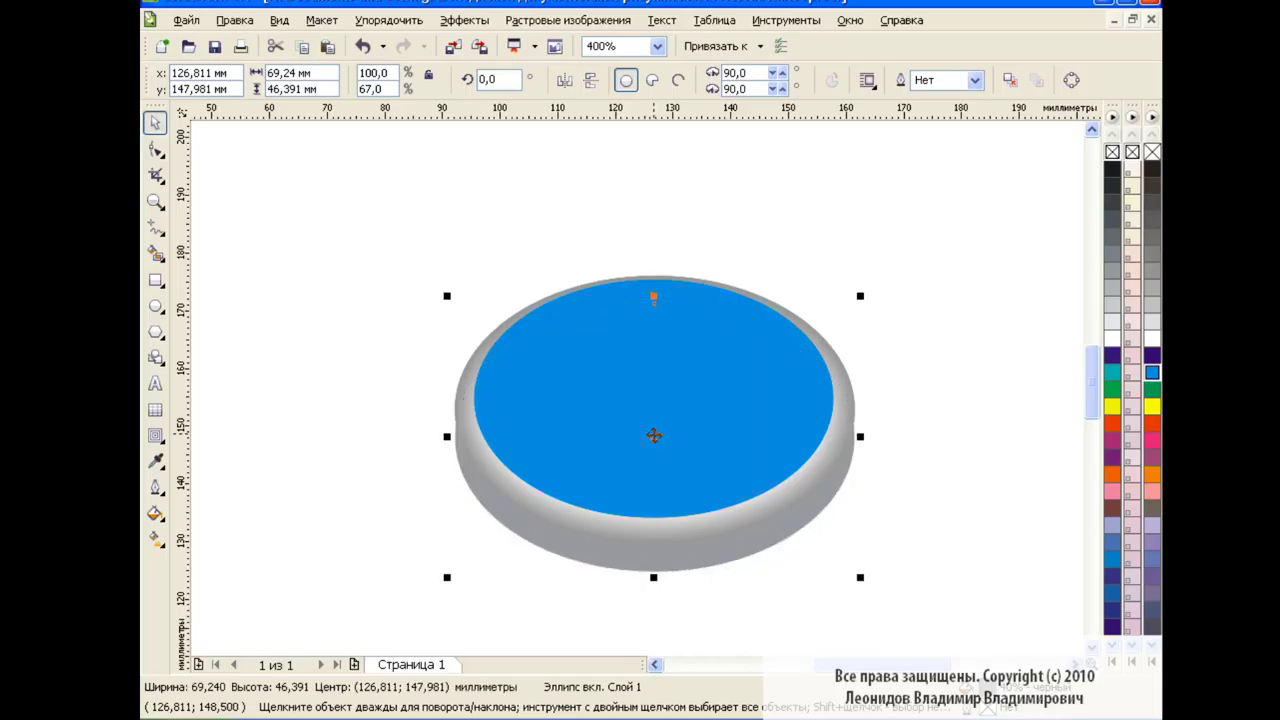
pyautogui.hotkey('ctrl', 'z')
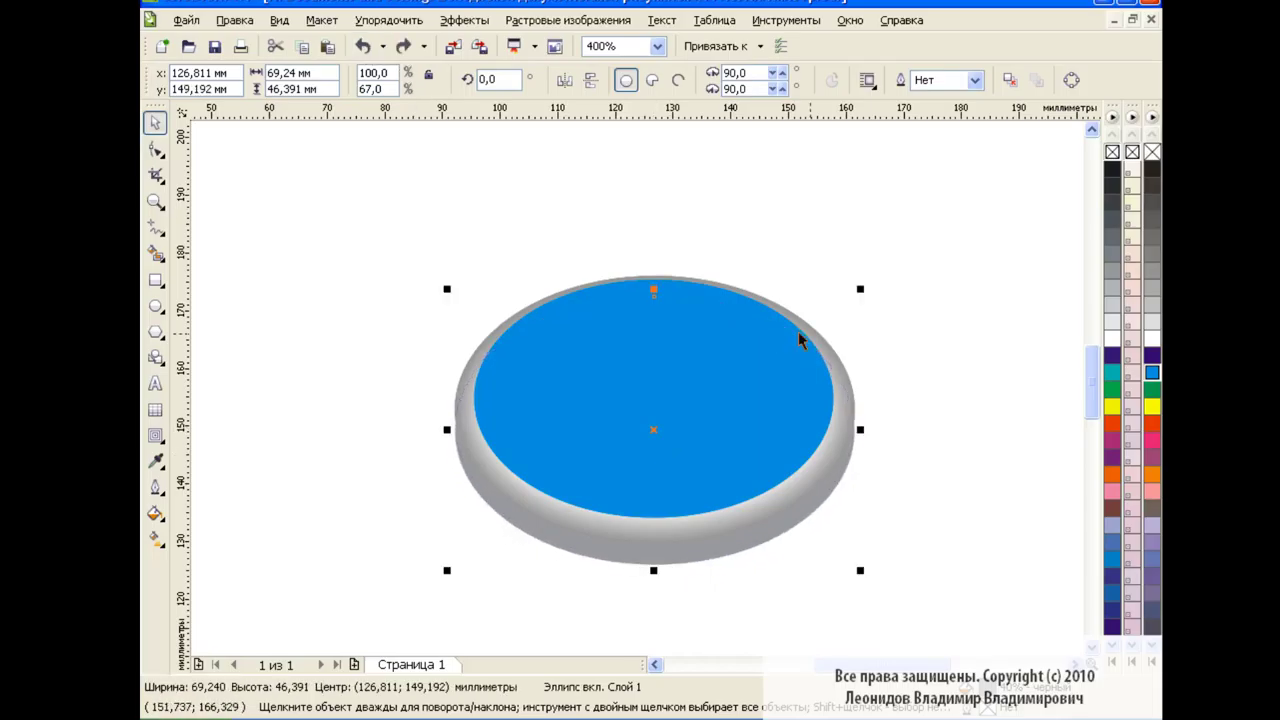
pyautogui.click(955, 370)
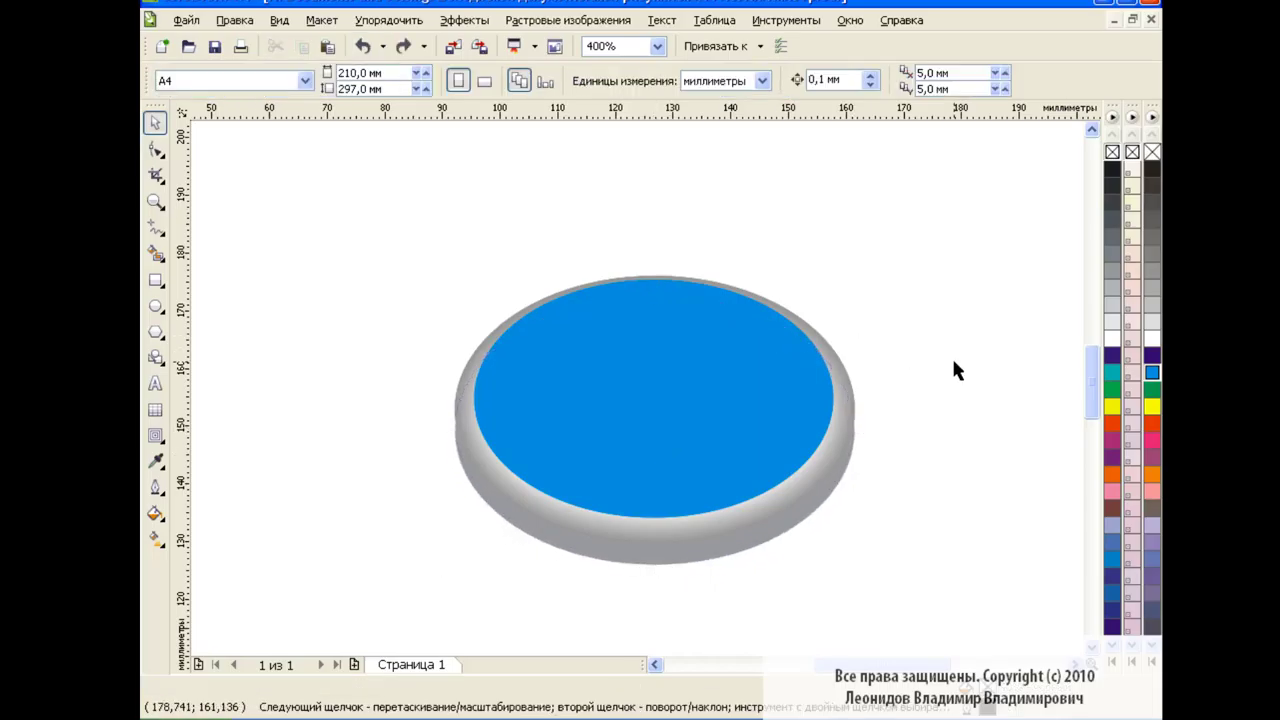
# - Drag the base curve's left and right nodes so its top edge hugs the blue top
pyautogui.click(780, 536)
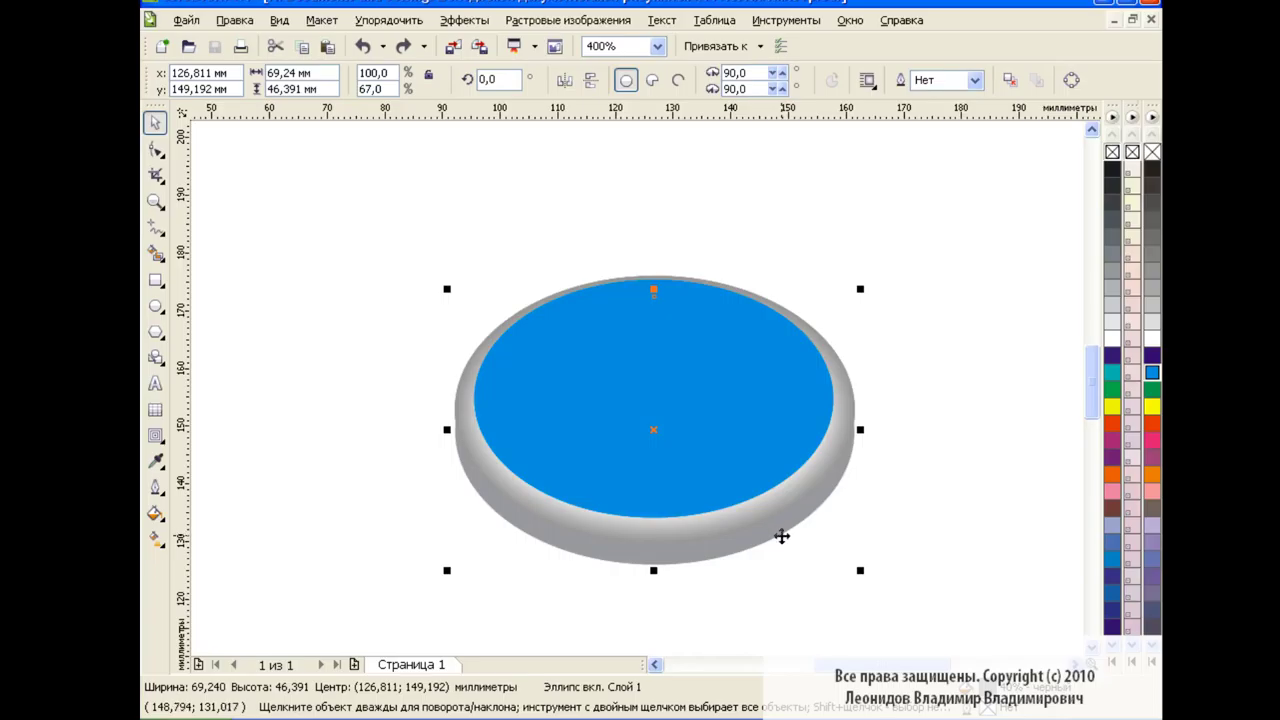
pyautogui.click(155, 150)
pyautogui.click(455, 430)
pyautogui.moveTo(455, 355); pyautogui.dragTo(455, 311)
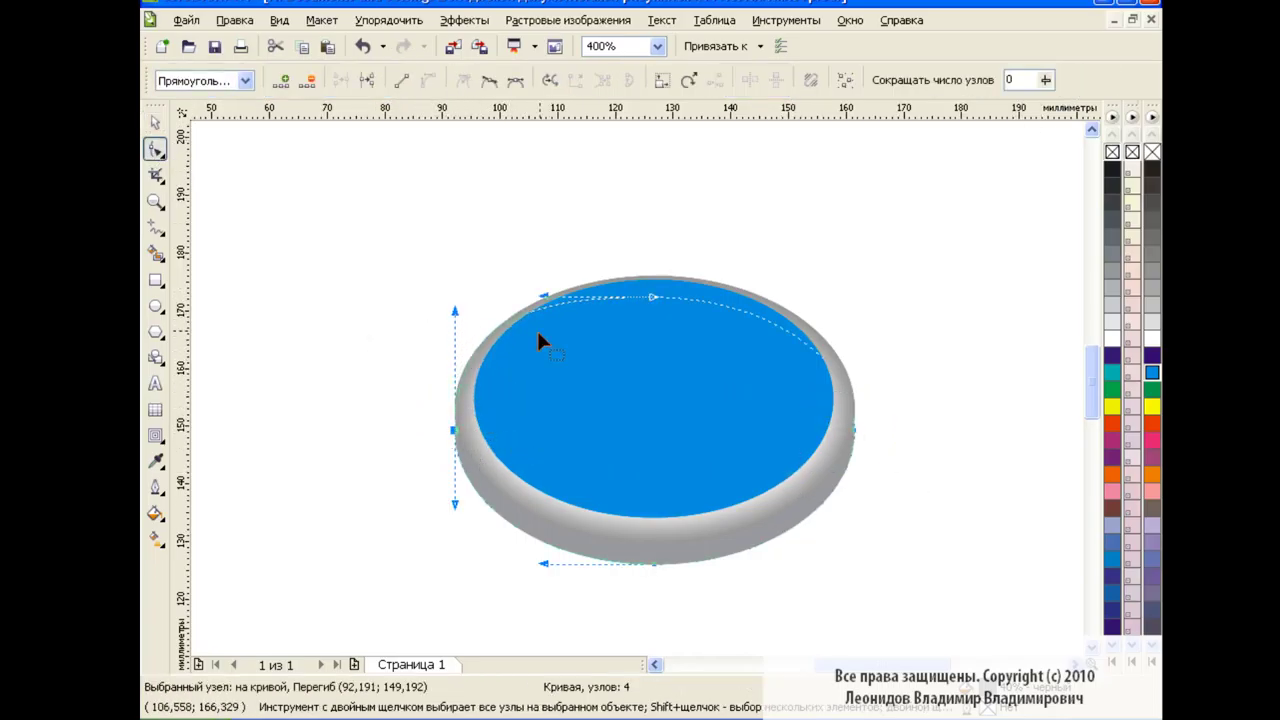
pyautogui.click(855, 430)
pyautogui.moveTo(857, 363); pyautogui.dragTo(855, 313)
pyautogui.moveTo(771, 300); pyautogui.dragTo(765, 305)
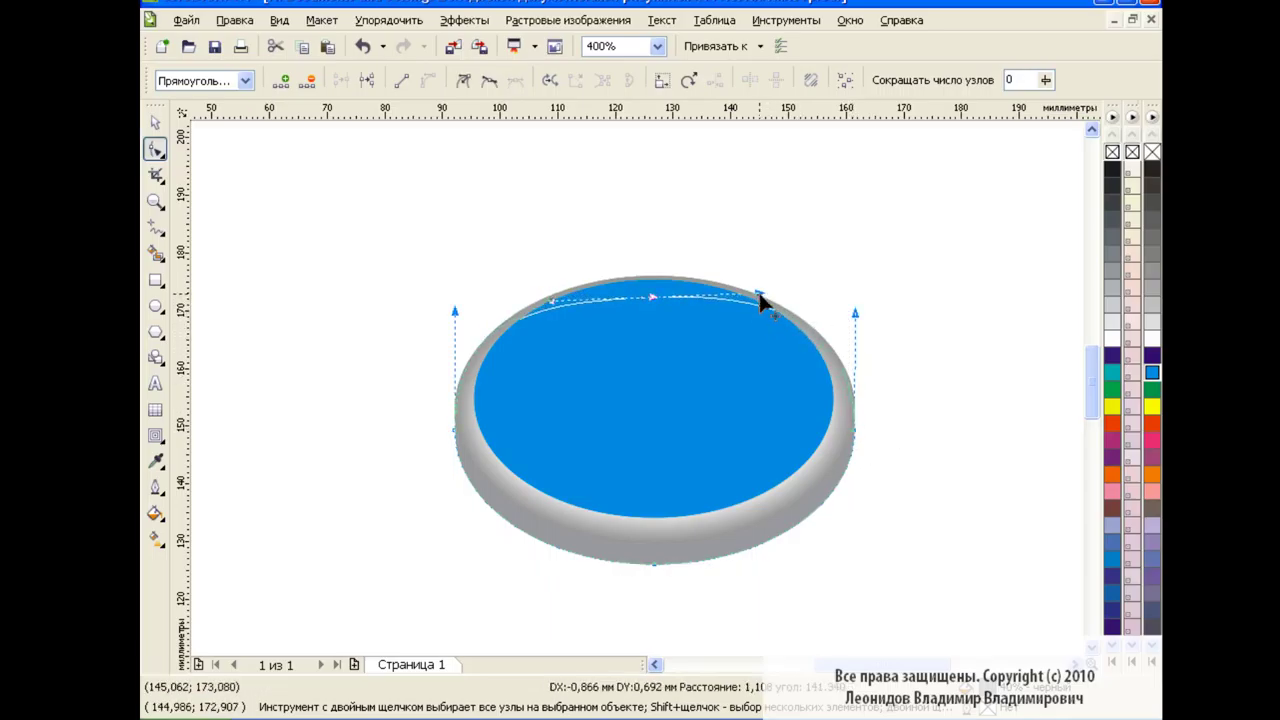
pyautogui.press('space')
pyautogui.press('Escape')
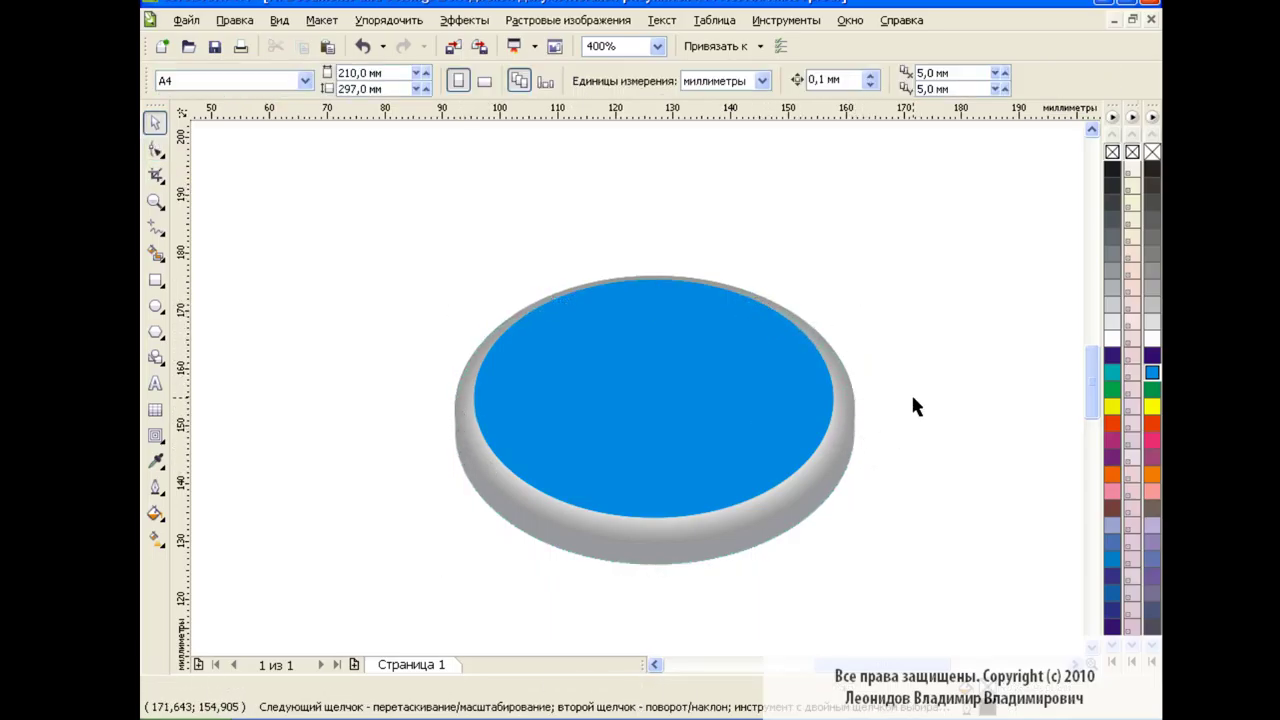
# - Add an inward contour to the blue top ellipse with 38 steps
pyautogui.click(710, 385)
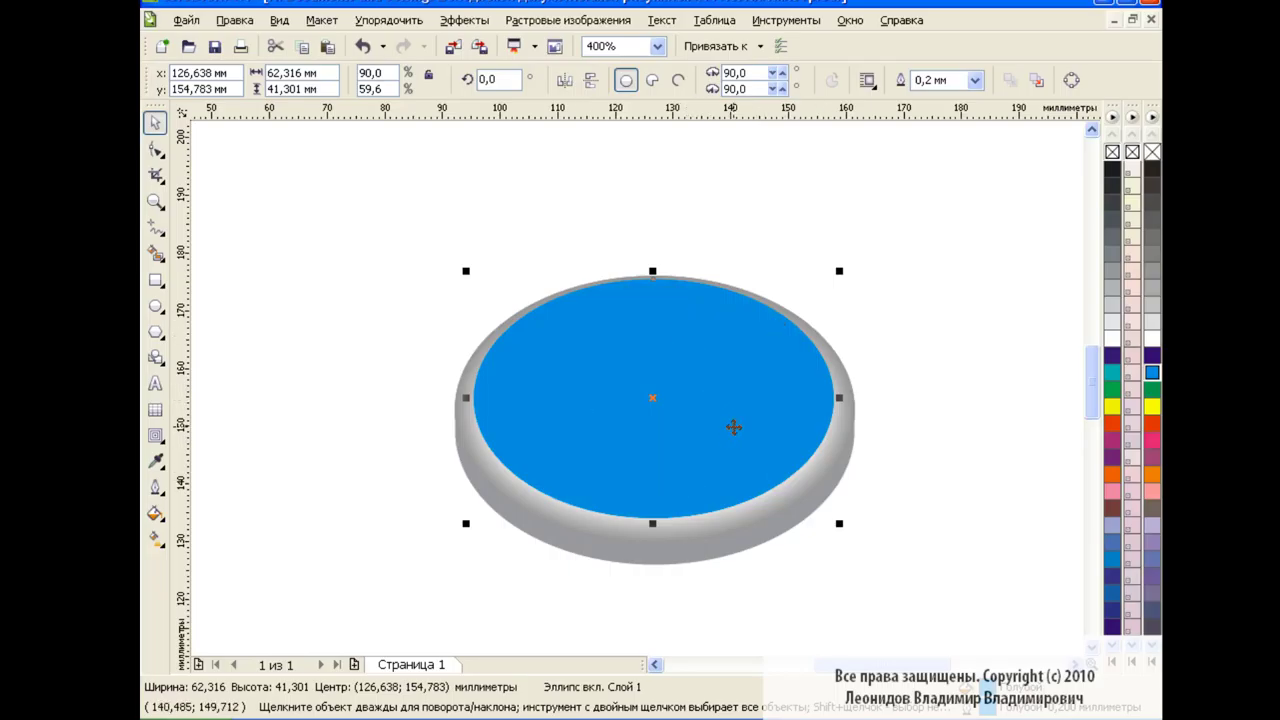
pyautogui.click(155, 435)
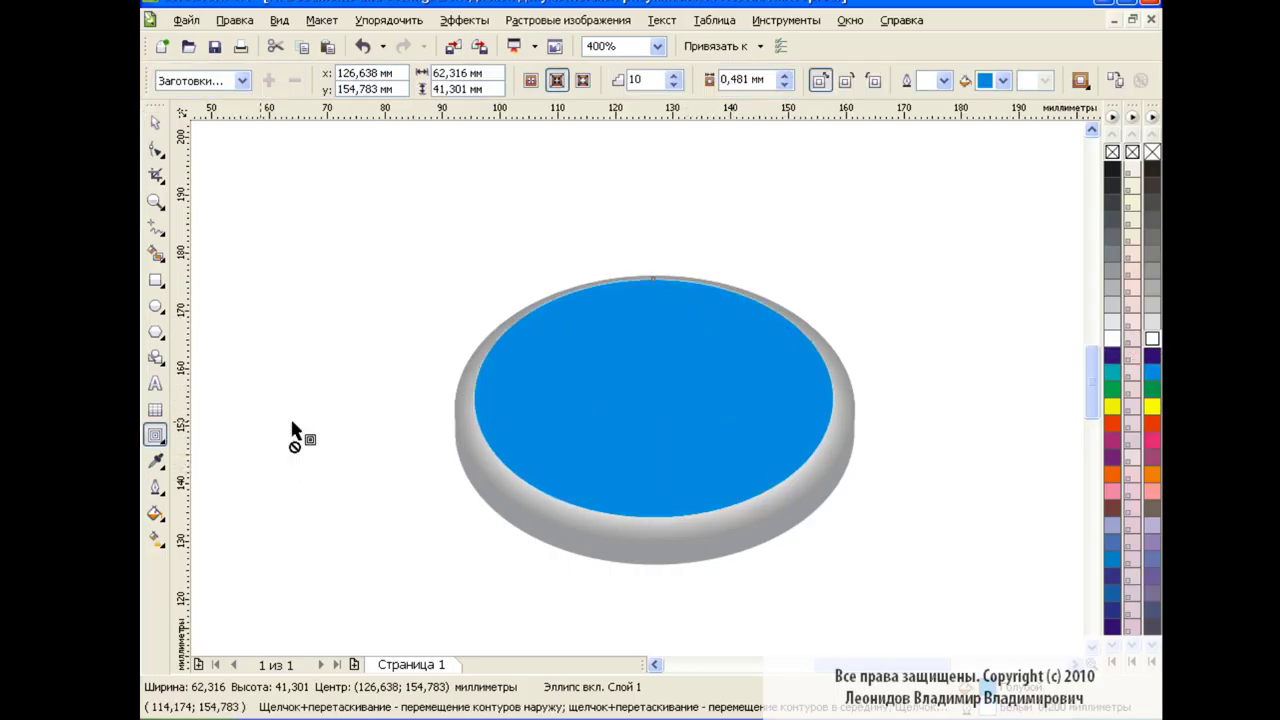
pyautogui.moveTo(474, 399)
pyautogui.mouseDown()
pyautogui.moveTo(517, 410)
pyautogui.moveTo(637, 399)
pyautogui.mouseUp()
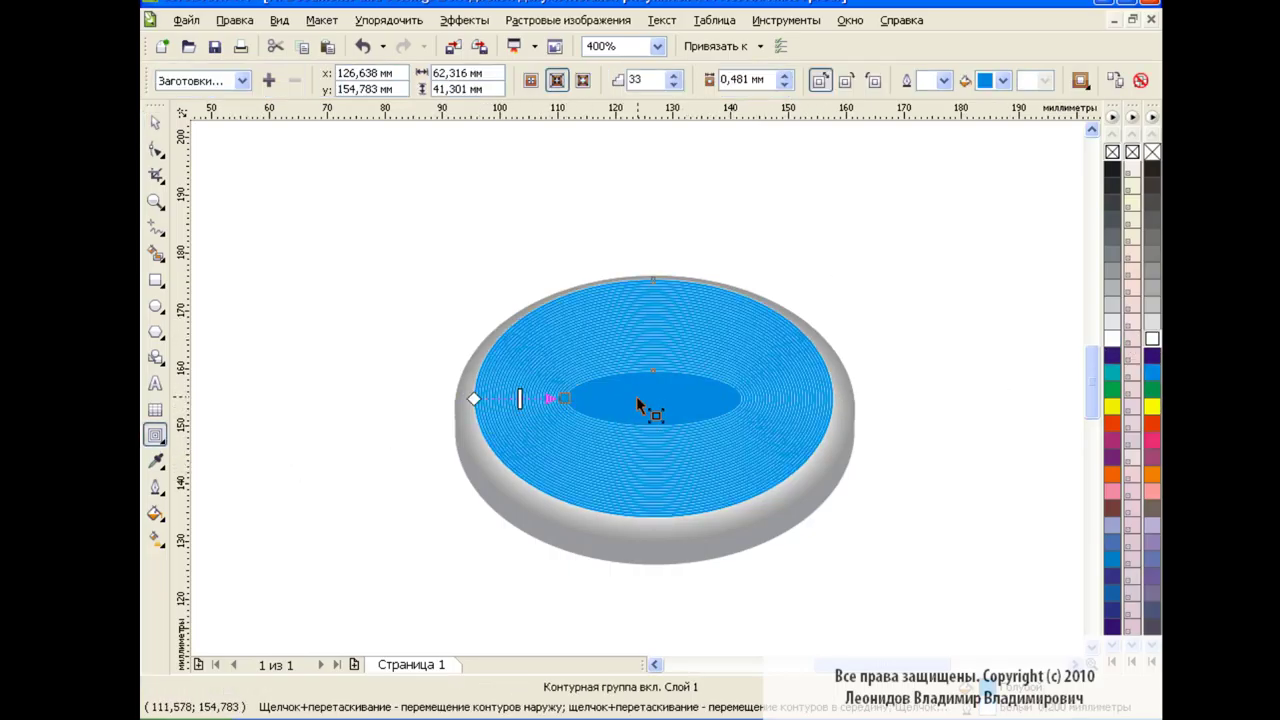
pyautogui.click(674, 75)
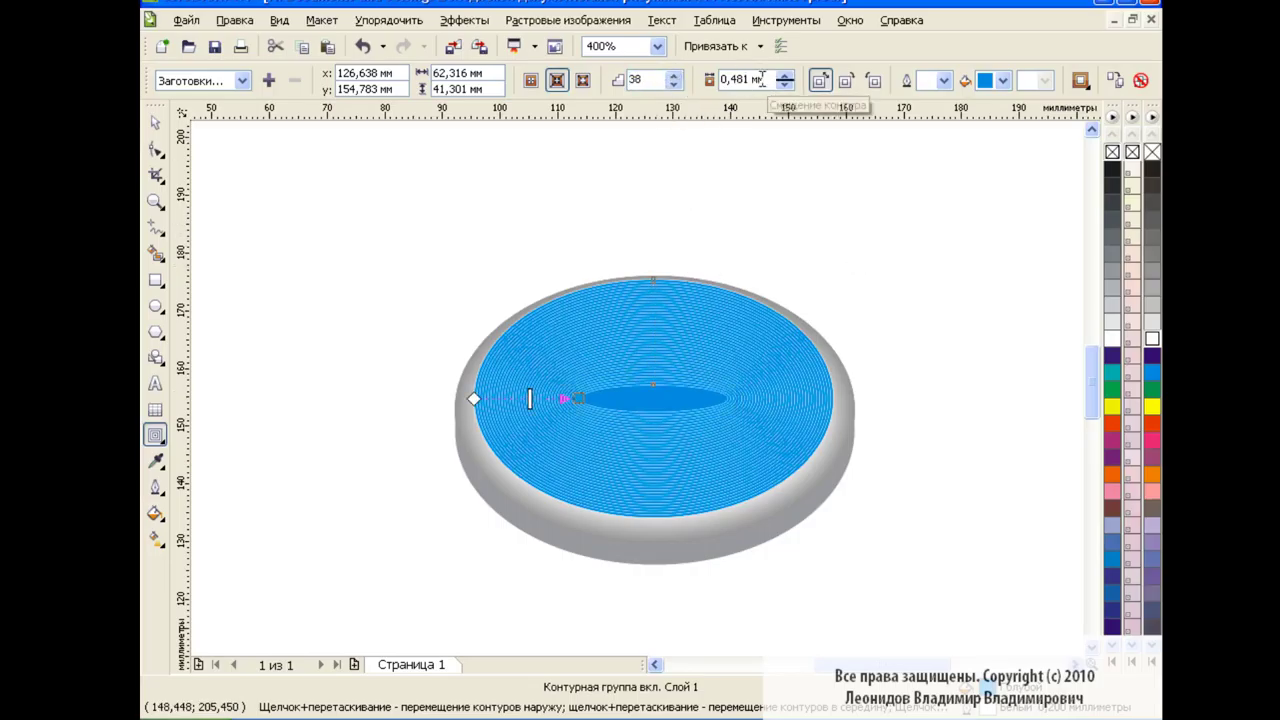
pyautogui.click(1003, 80)
pyautogui.click(1003, 80)
pyautogui.click(944, 80)
pyautogui.click(944, 80)
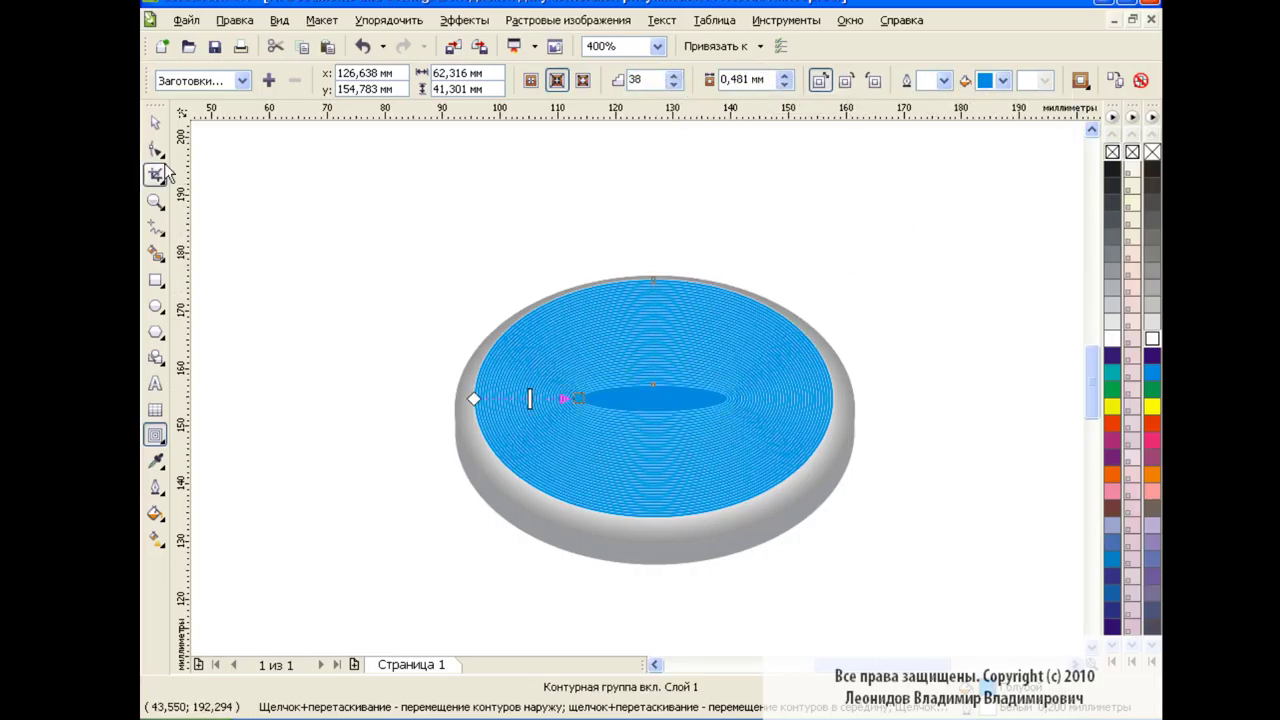
# - Show the Object Manager and select the blue top ellipse
pyautogui.press('space')
pyautogui.click(430, 409)
pyautogui.click(786, 20)
pyautogui.click(810, 114)
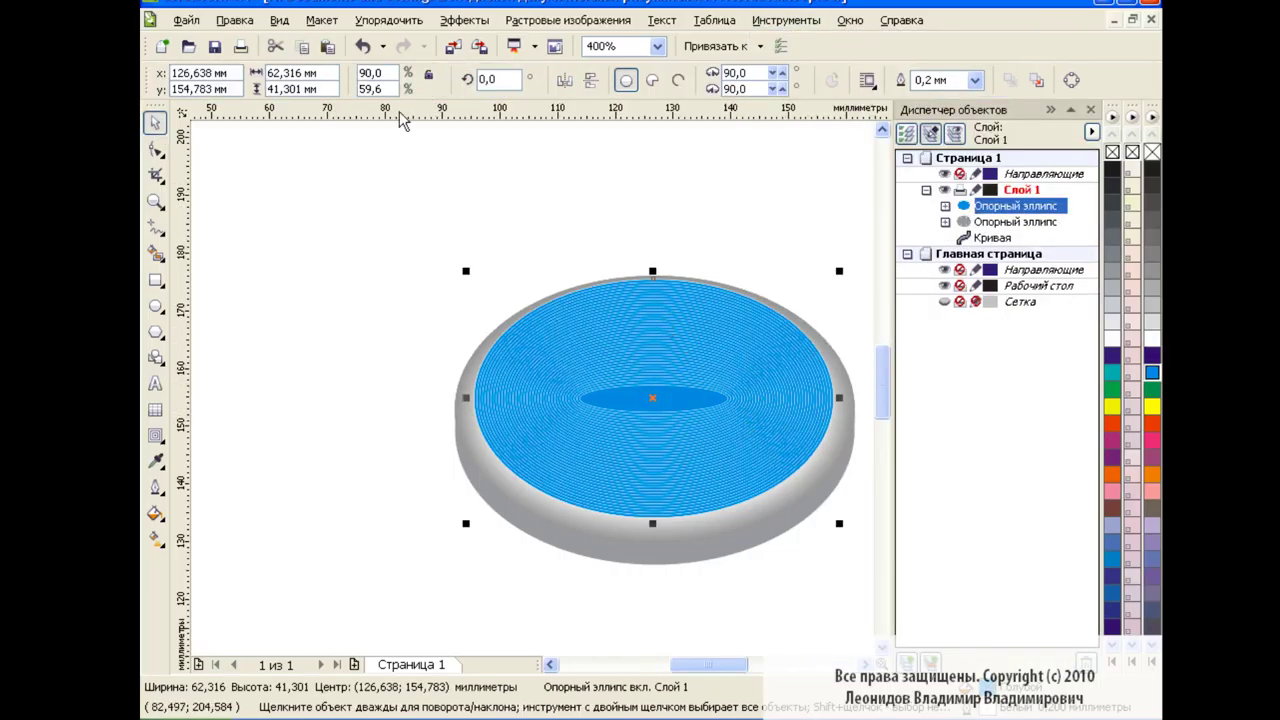
# - Duplicate the blue top ellipse behind the original, slightly enlarged and nudged down
pyautogui.hotkey('ctrl', 'c')
pyautogui.hotkey('ctrl', 'v')
pyautogui.hotkey('ctrl', 'pagedown')
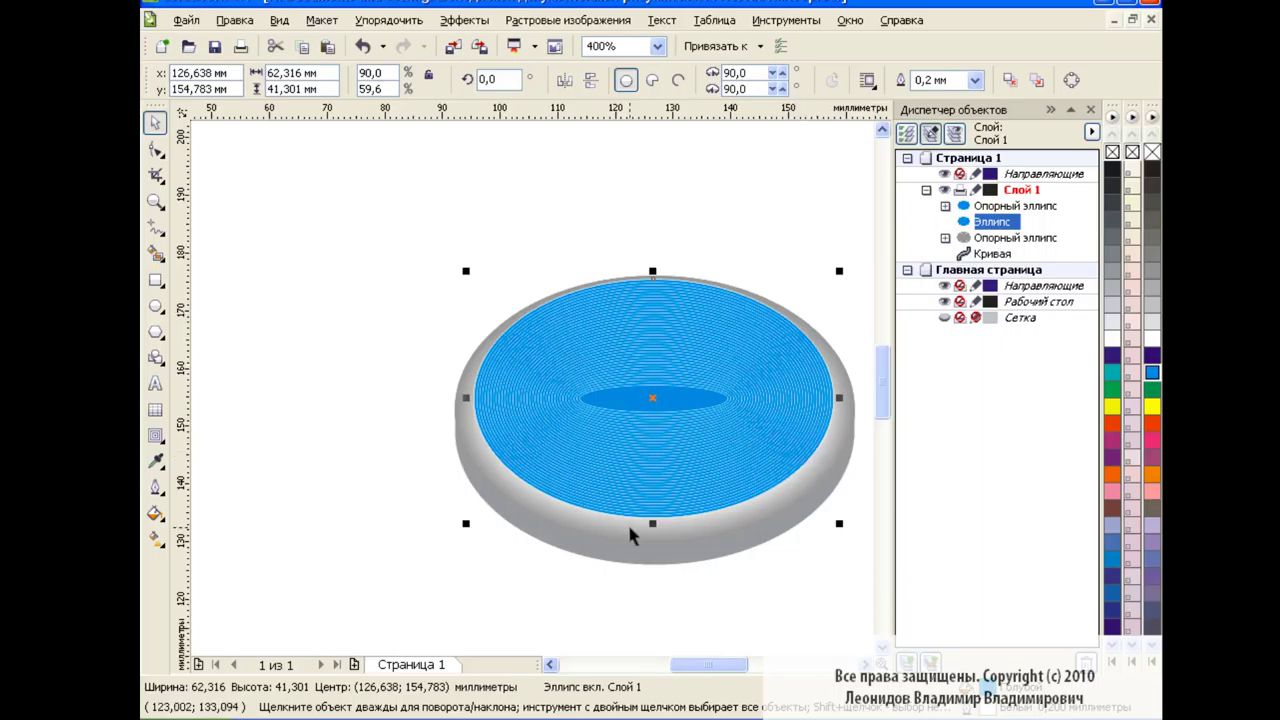
pyautogui.moveTo(466, 523); pyautogui.dragTo(460, 531)
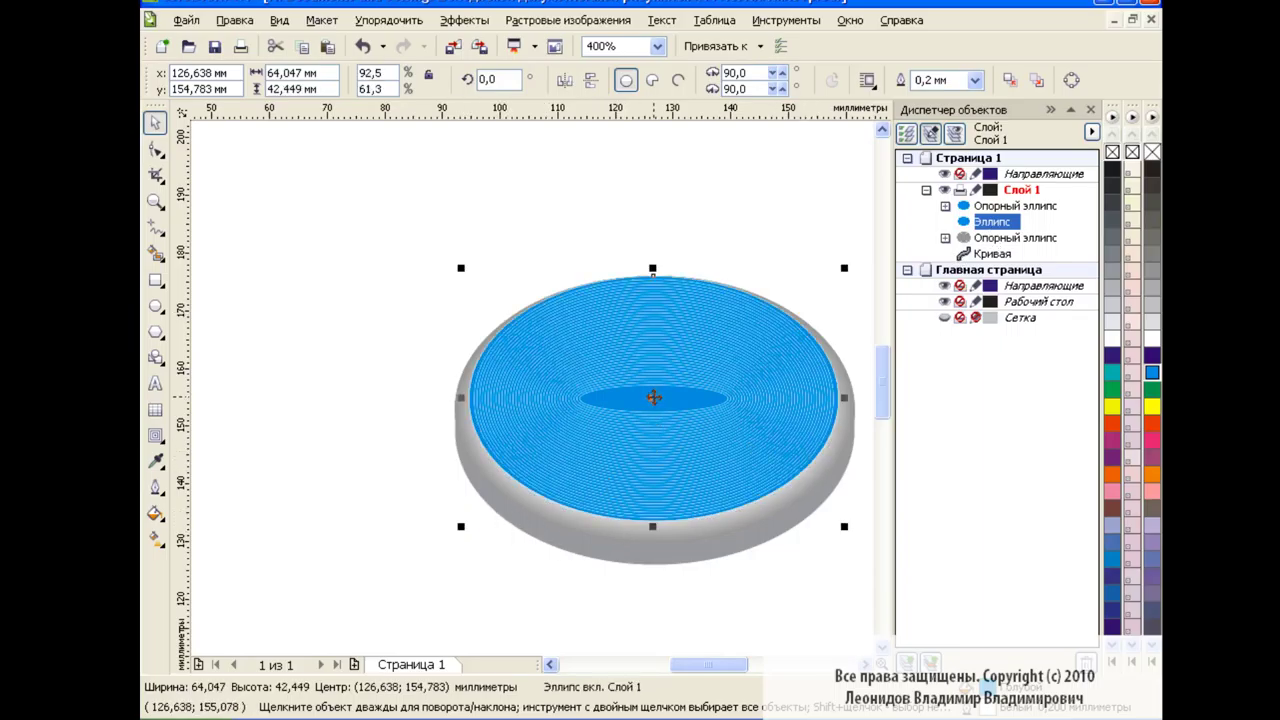
pyautogui.moveTo(653, 397); pyautogui.dragTo(653, 399)
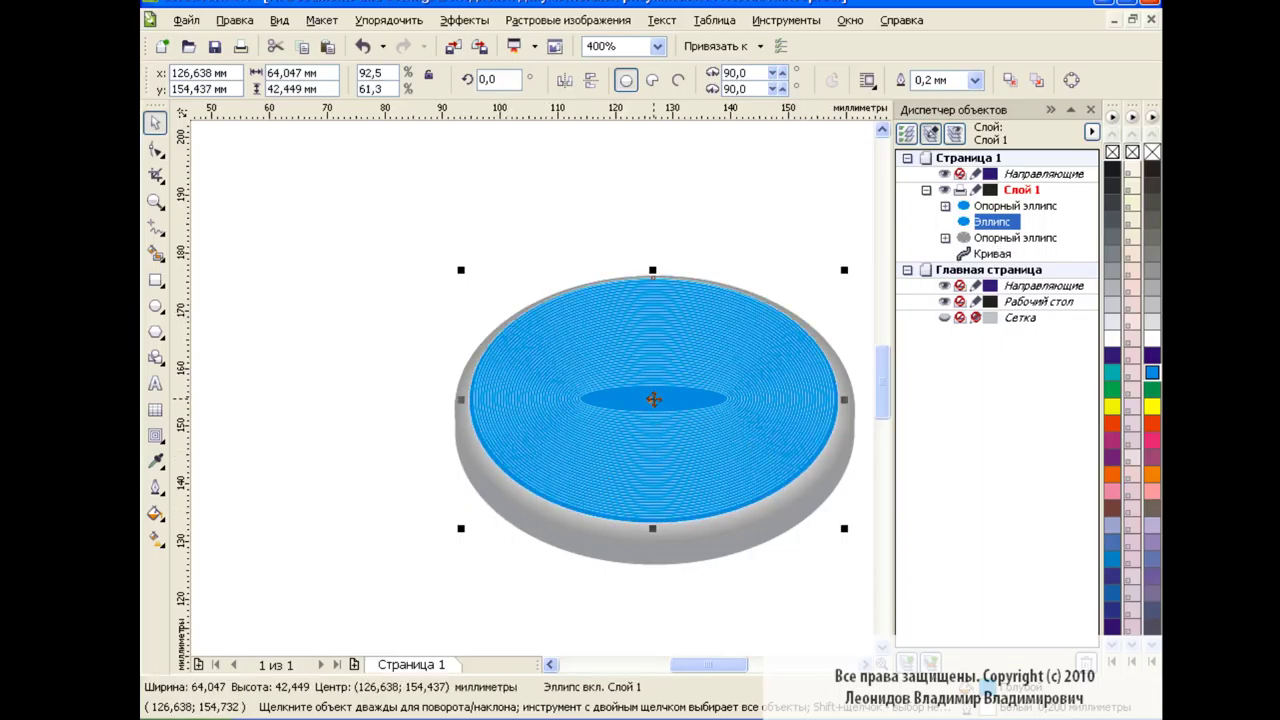
# - Give the duplicate a darker blue Uniform Fill
pyautogui.click(155, 513)
pyautogui.click(175, 523)
pyautogui.moveTo(605, 290); pyautogui.dragTo(611, 310)
pyautogui.click(645, 462)
pyautogui.click(390, 412)
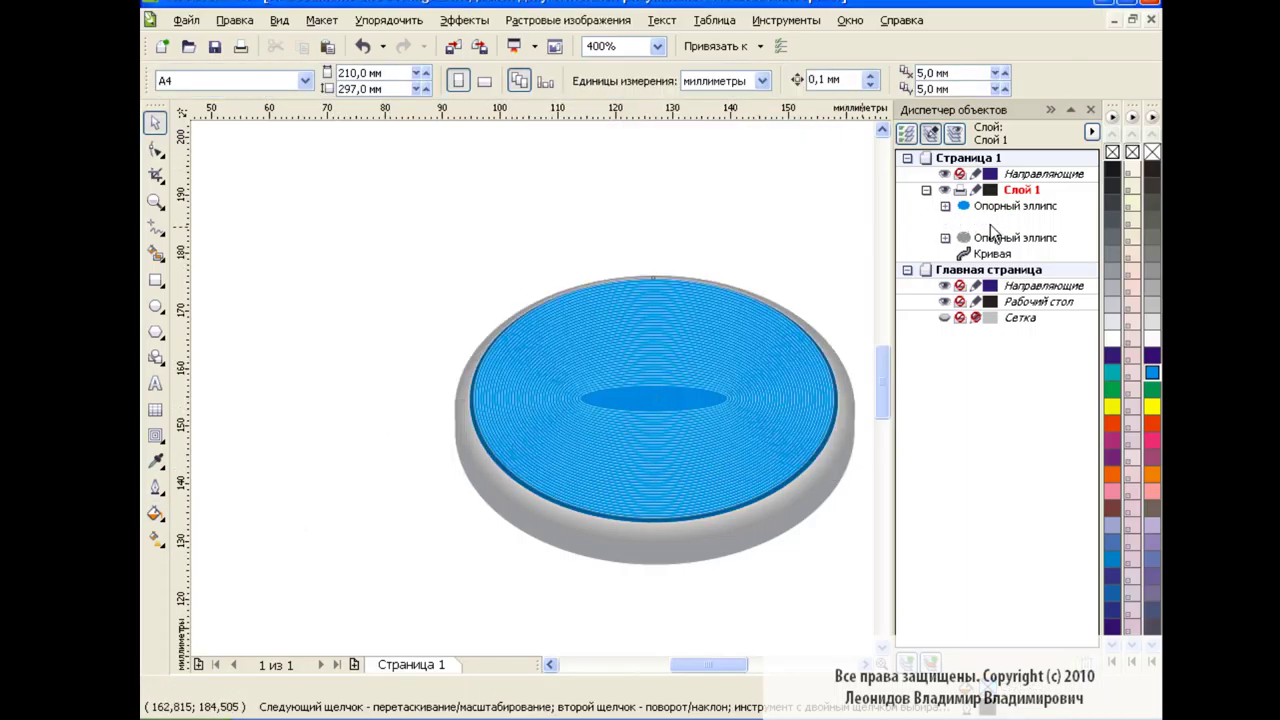
pyautogui.click(327, 46)
# - Shrink a pasted copy into a small central ellipse with a grey Fountain Fill
pyautogui.moveTo(837, 523); pyautogui.dragTo(744, 458)
pyautogui.click(155, 513)
pyautogui.click(175, 545)
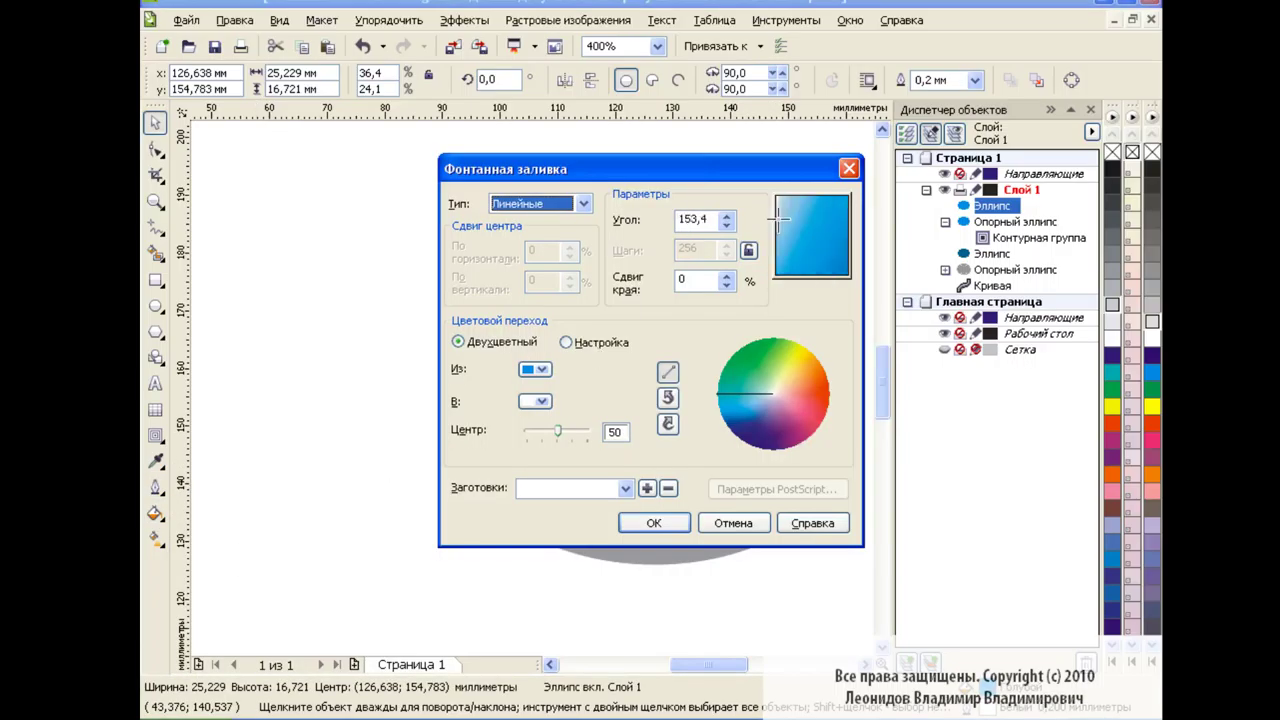
pyautogui.click(536, 369)
pyautogui.click(561, 412)
pyautogui.click(654, 523)
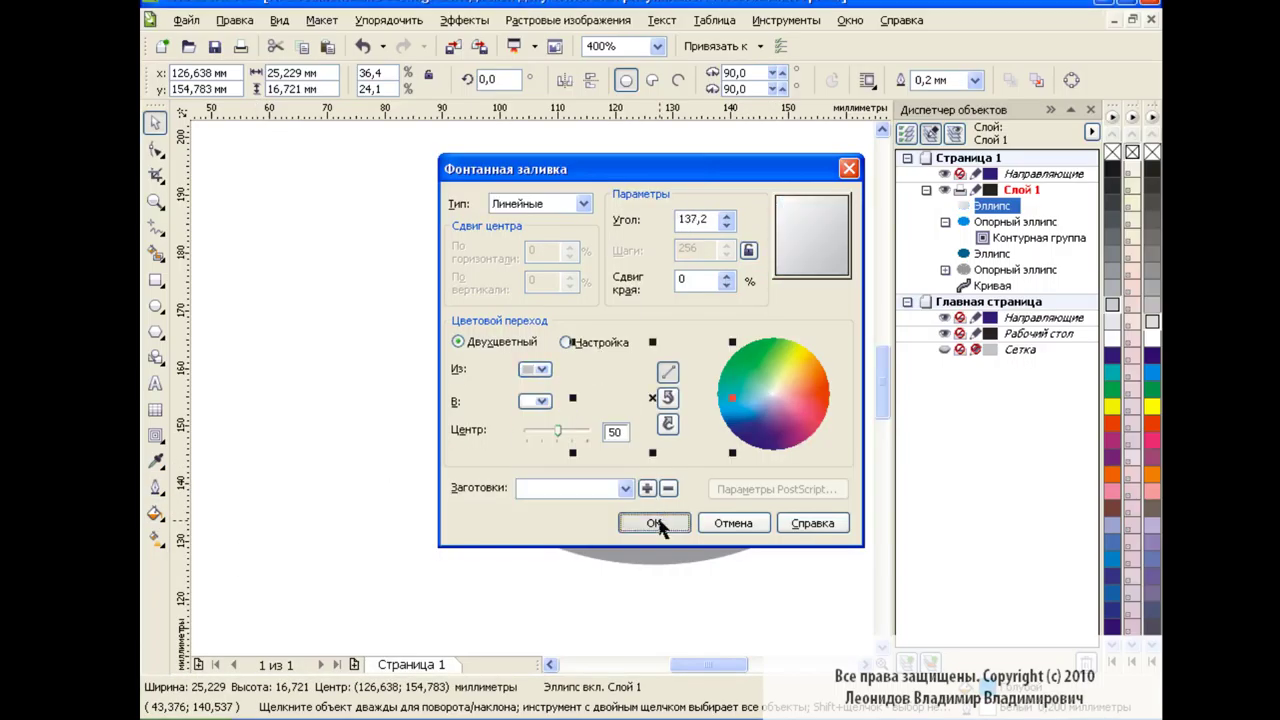
# - Add a smaller 22.6 mm inner ellipse with a flat light-grey fill
pyautogui.hotkey('ctrl', 'c')
pyautogui.hotkey('ctrl', 'v')
pyautogui.moveTo(734, 451); pyautogui.dragTo(722, 450)
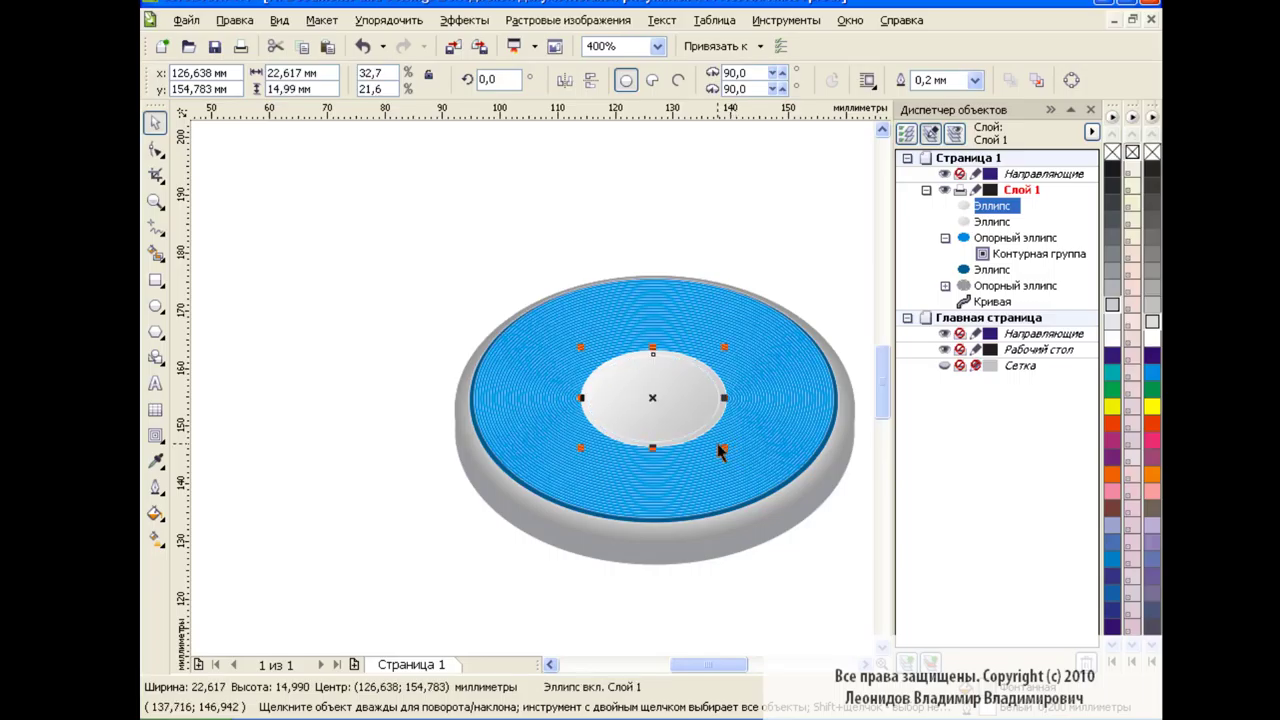
pyautogui.click(812, 254)
pyautogui.click(1152, 322)
pyautogui.click(686, 449)
pyautogui.click(654, 397)
pyautogui.click(1152, 322)
pyautogui.click(761, 232)
# - Duplicate both inner grey ellipses and scale the copies to 75% around the centre
pyautogui.click(727, 413)
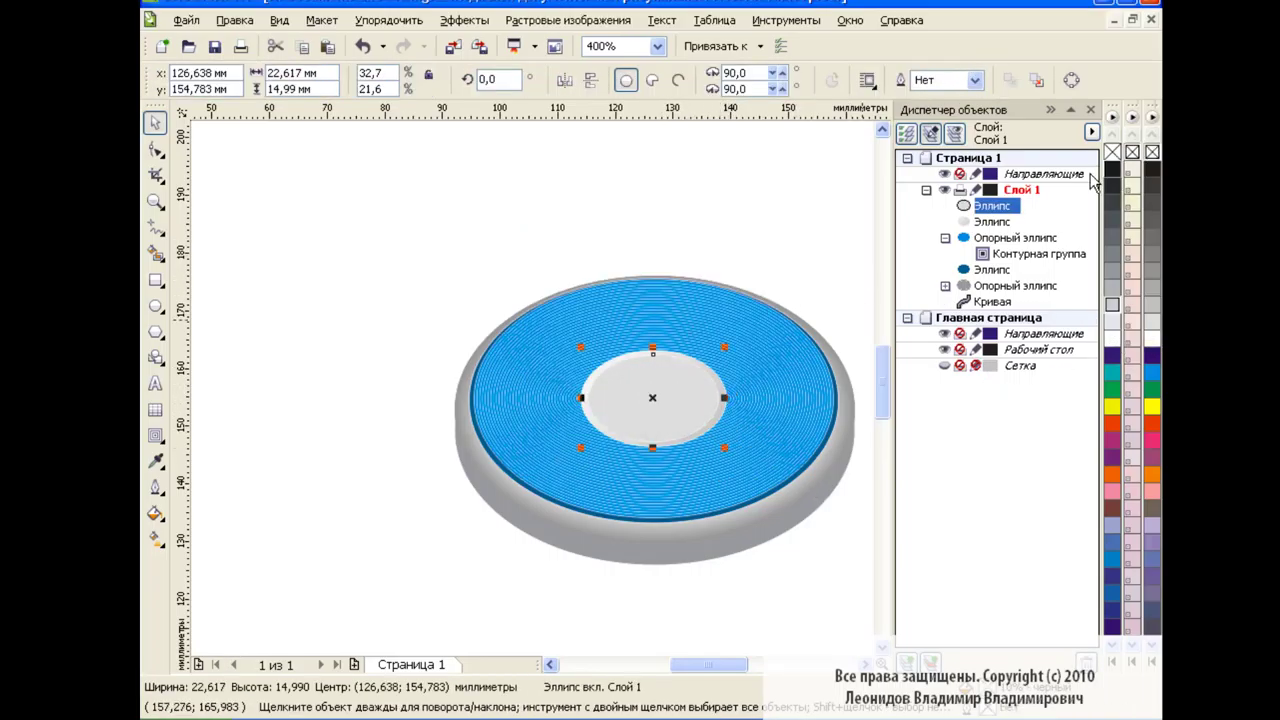
pyautogui.click(724, 392)
pyautogui.click(805, 307)
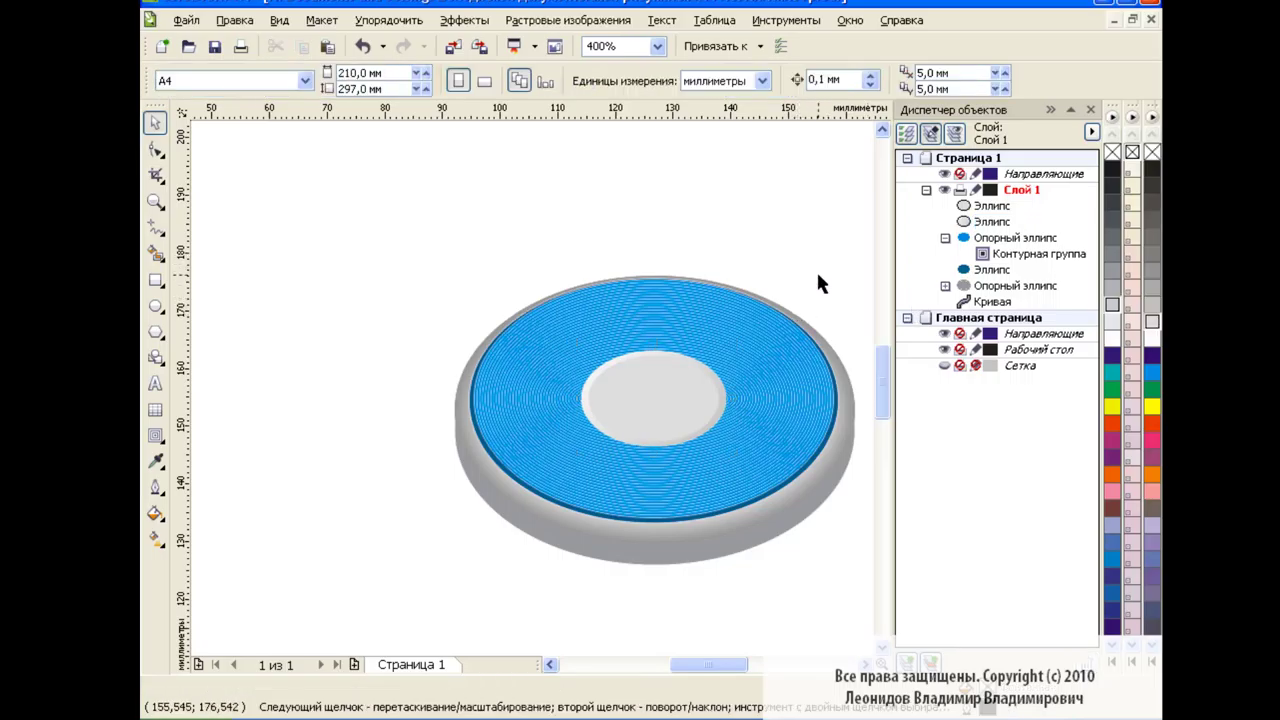
pyautogui.click(724, 390)
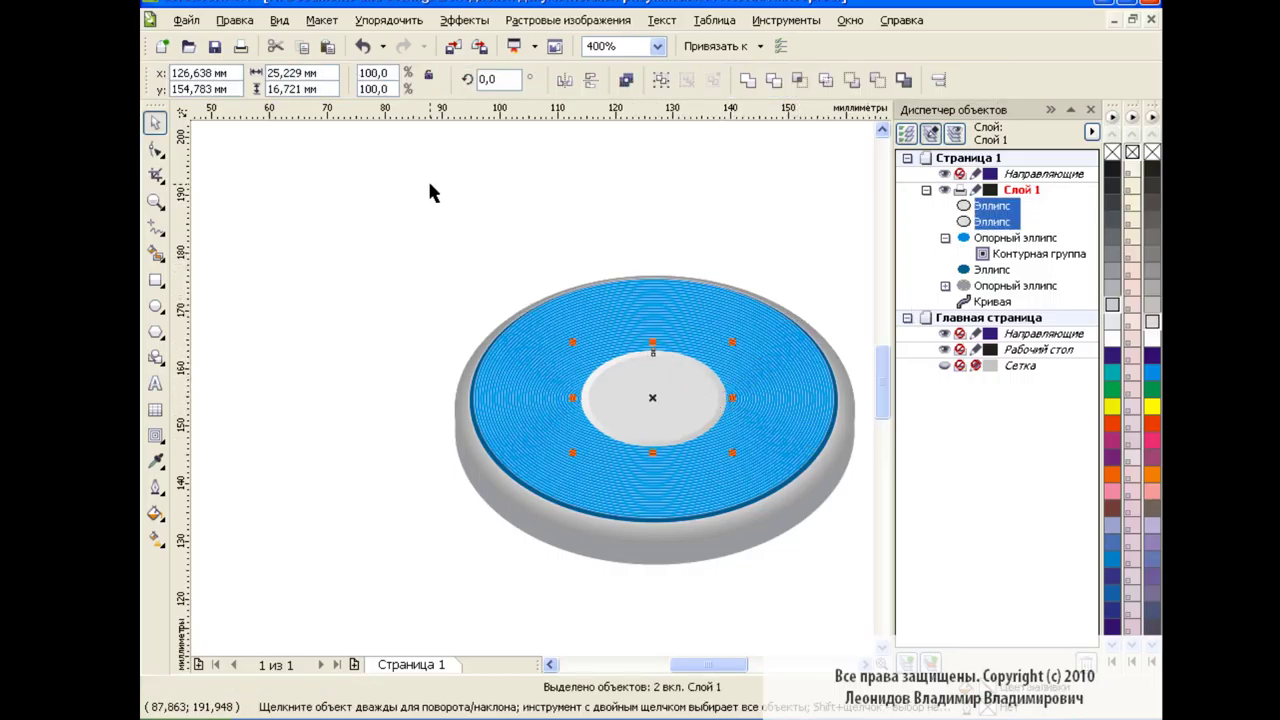
pyautogui.click(303, 46)
pyautogui.click(327, 46)
pyautogui.moveTo(733, 453); pyautogui.dragTo(722, 450)
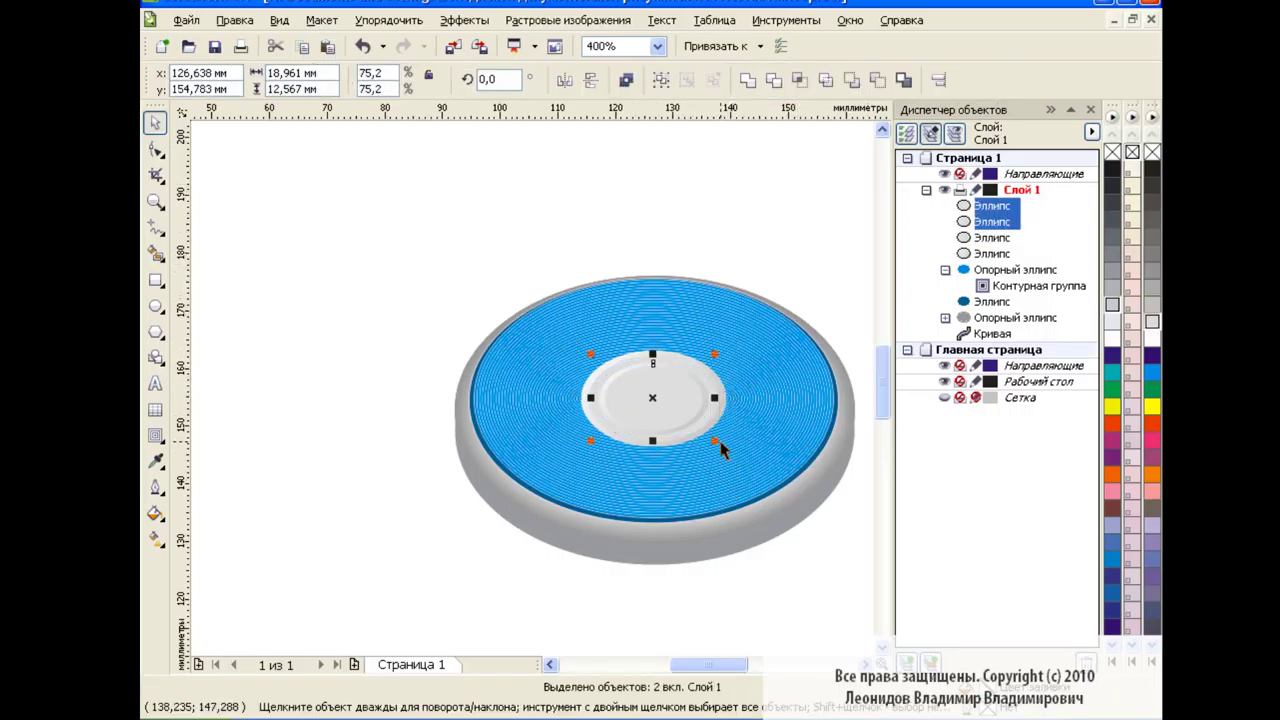
pyautogui.click(773, 361)
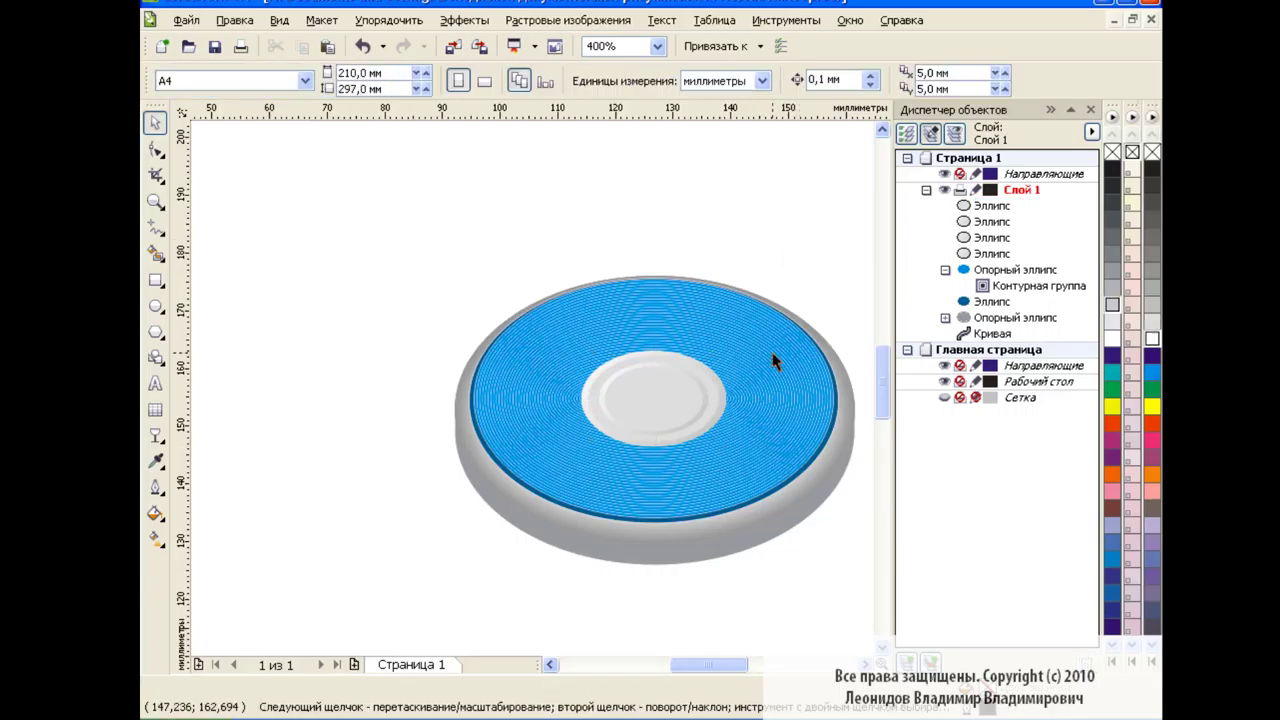
pyautogui.click(991, 334)
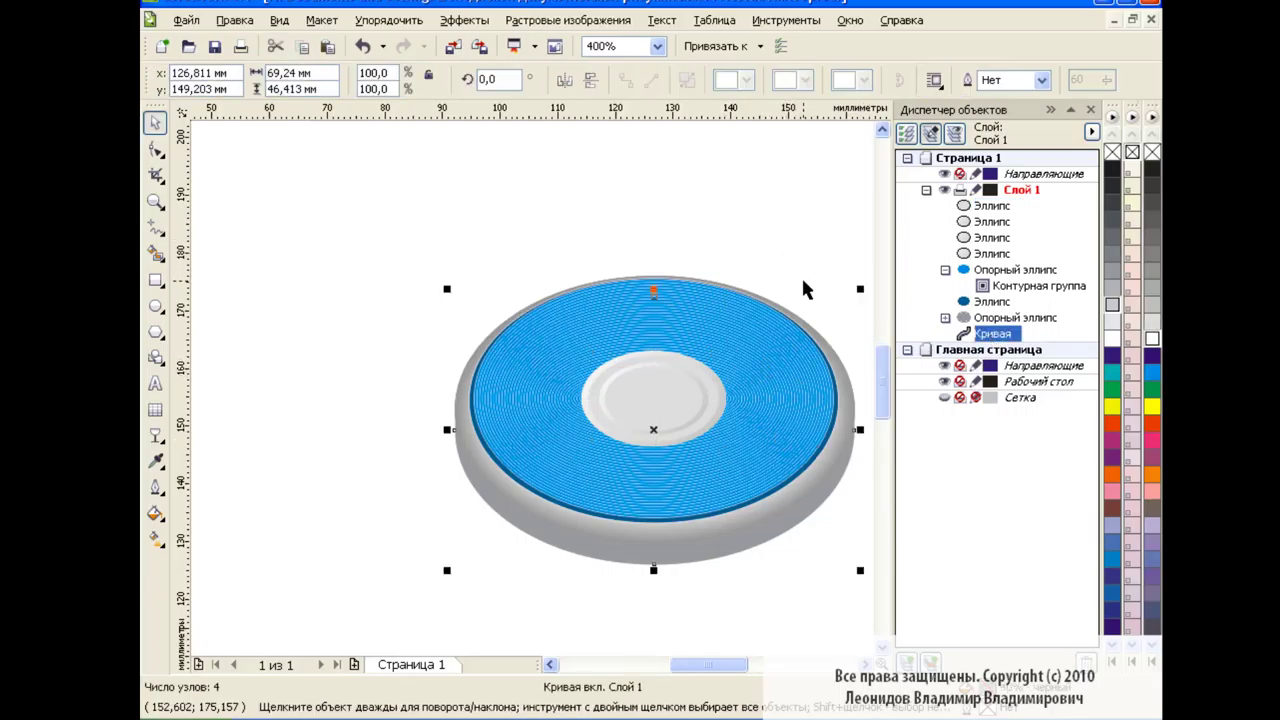
# - Duplicate the outer base curve with a red outline, offset slightly downward
pyautogui.click(303, 46)
pyautogui.click(327, 46)
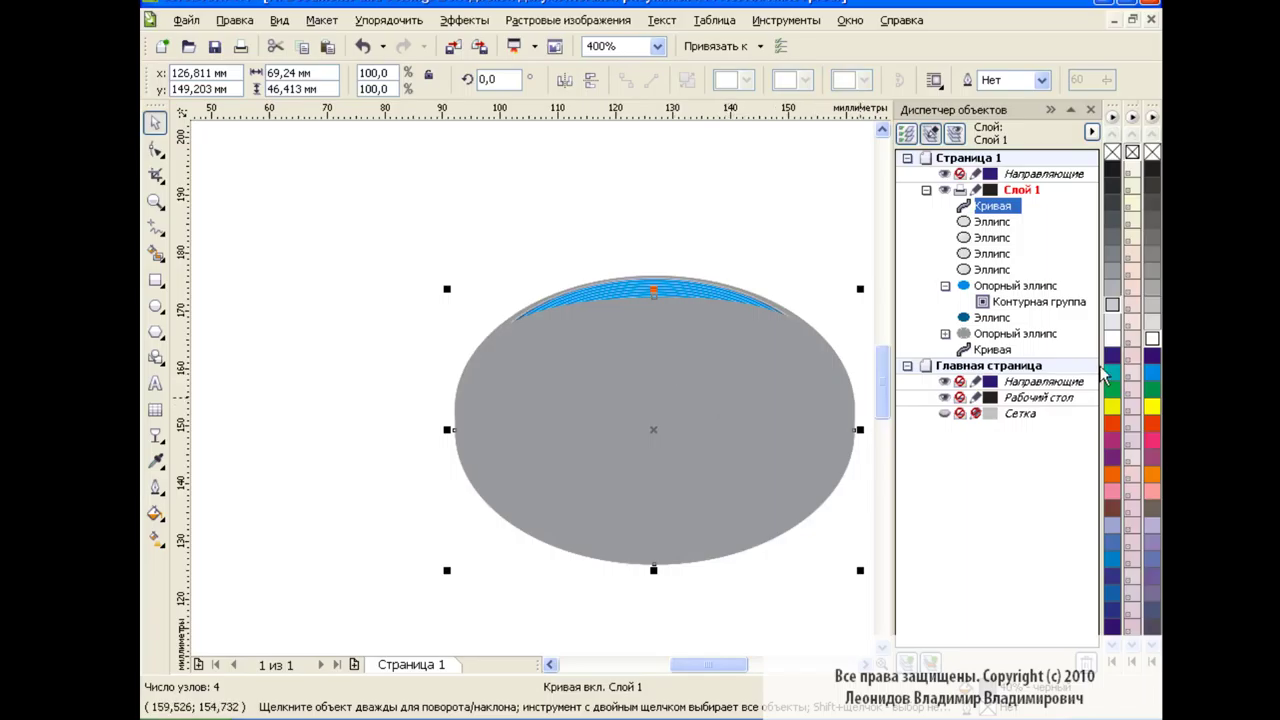
pyautogui.rightClick(1152, 424)
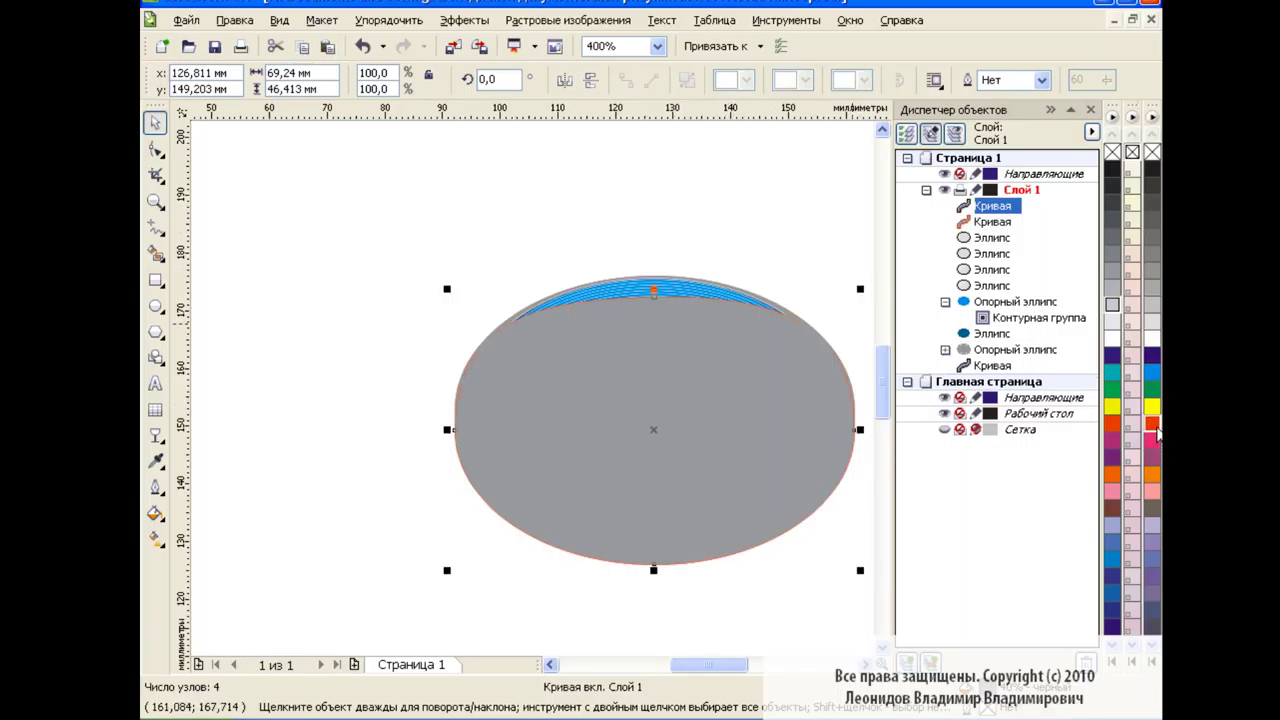
pyautogui.moveTo(663, 437); pyautogui.dragTo(654, 420)
# - Smart Fill the gap between the outlines dark purple and delete the covering copy
pyautogui.click(155, 253)
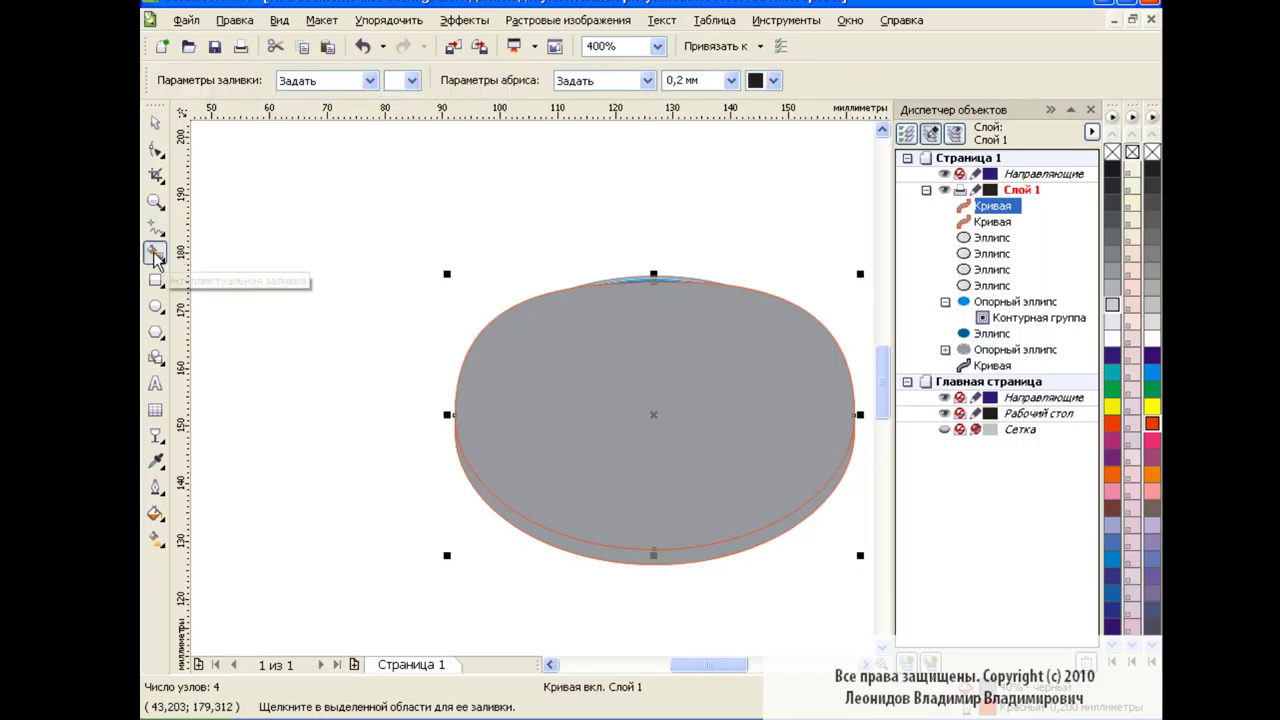
pyautogui.click(412, 81)
pyautogui.click(408, 95)
pyautogui.click(687, 556)
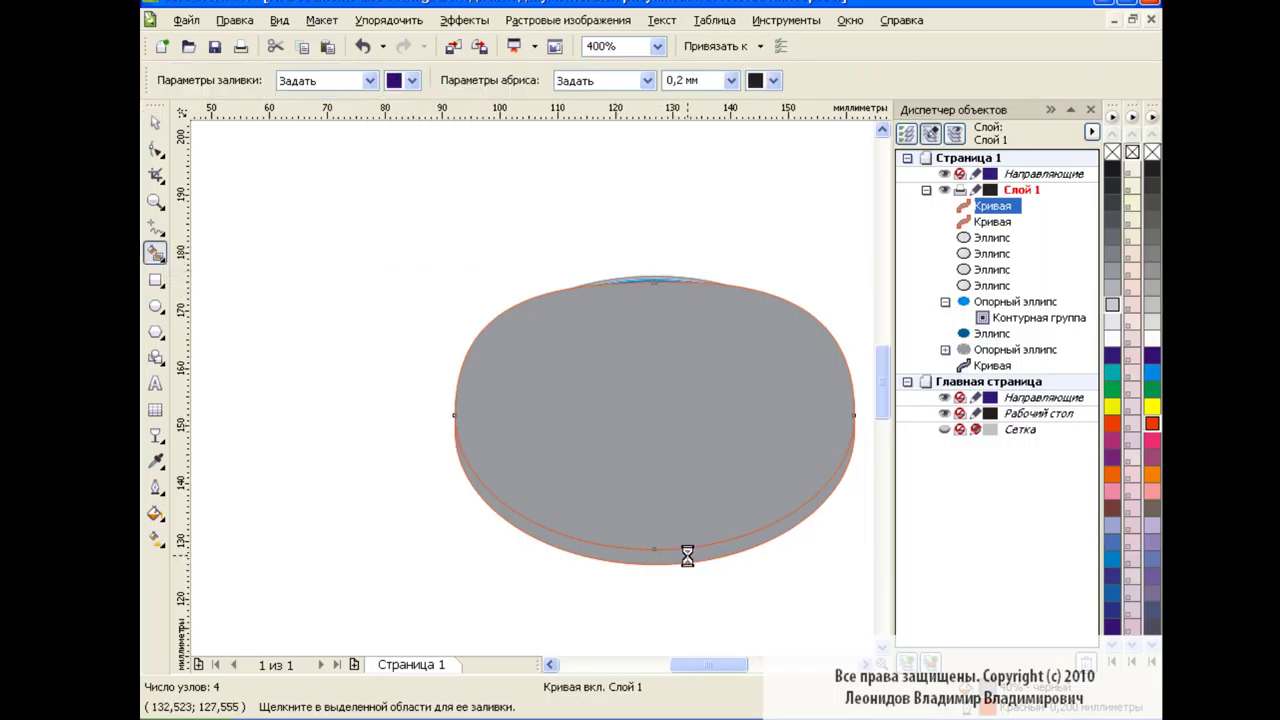
pyautogui.press('space')
pyautogui.click(700, 407)
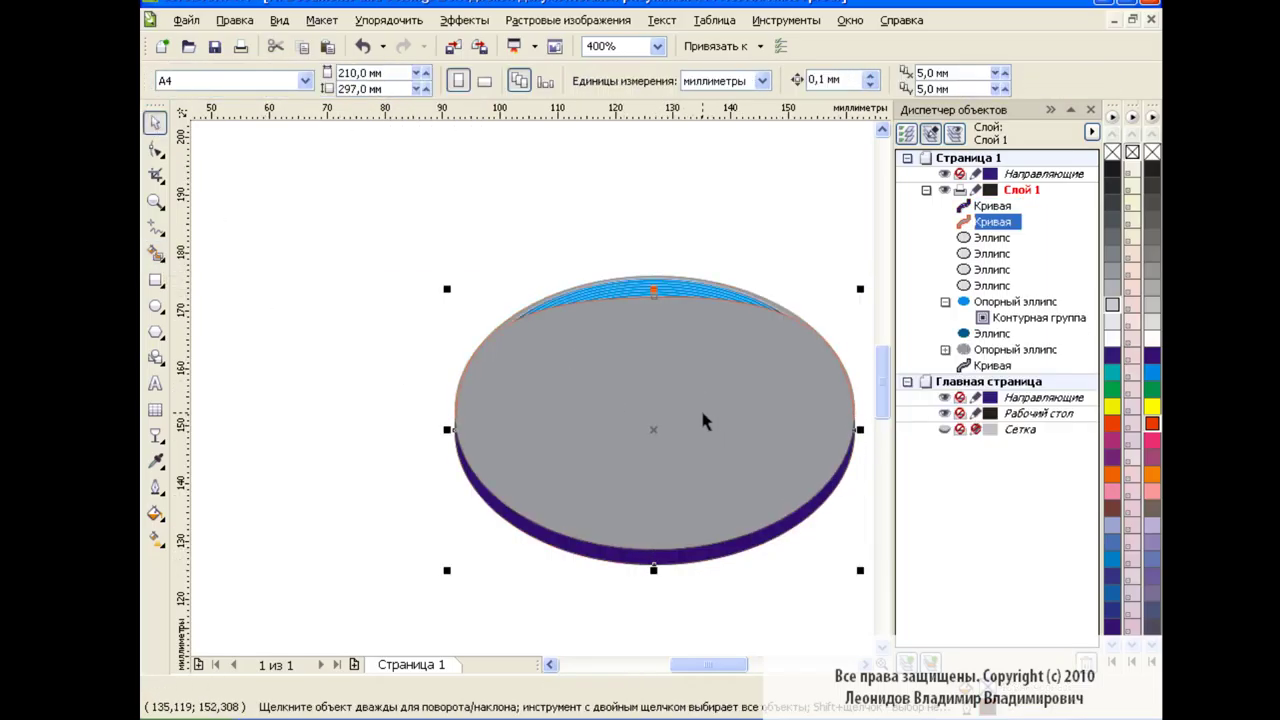
pyautogui.press('Delete')
# - Adjust the purple band's position under the grey rim
pyautogui.click(672, 556)
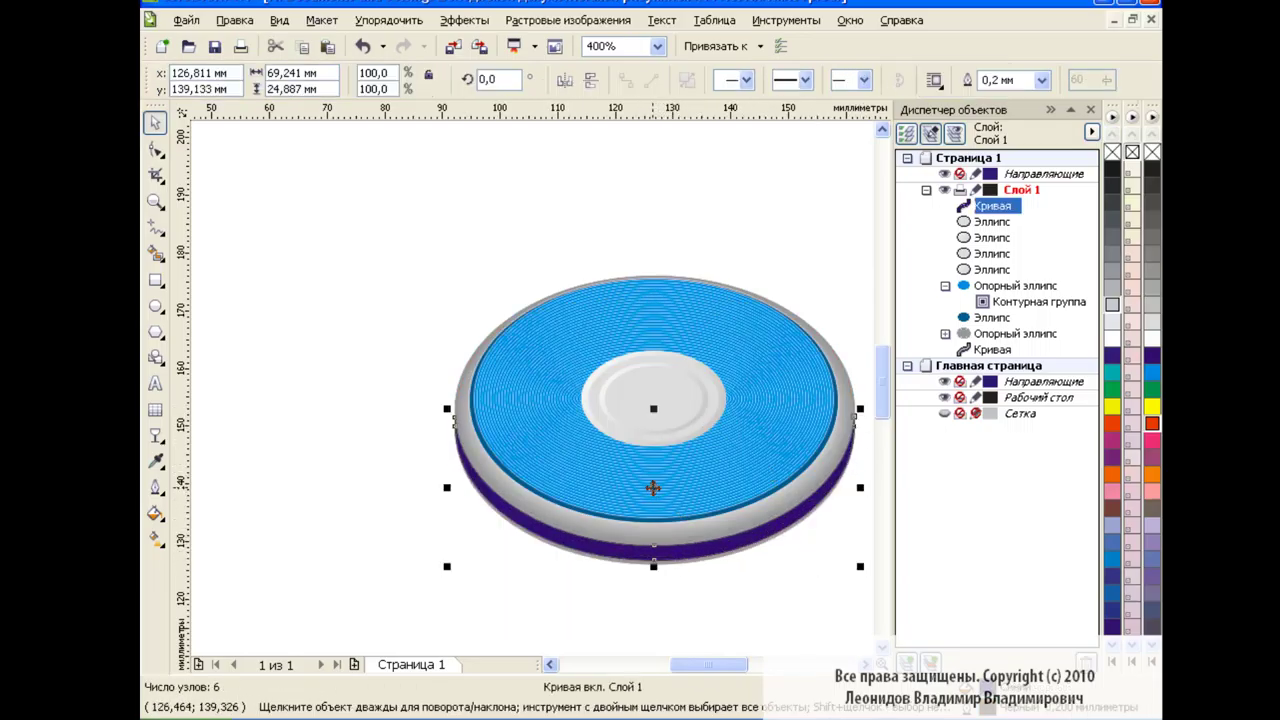
pyautogui.moveTo(654, 492); pyautogui.dragTo(656, 487)
pyautogui.click(793, 249)
pyautogui.click(437, 404)
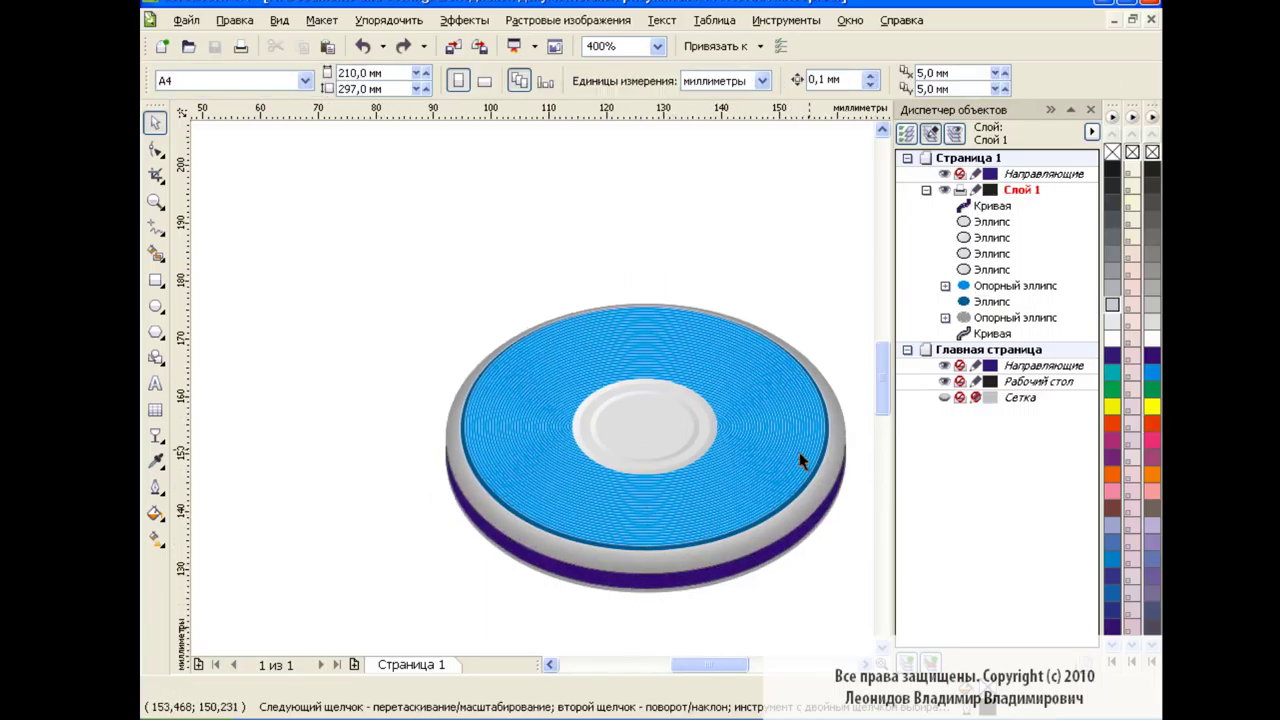
# - Zoom to 800% on the left side of the disc's purple band
pyautogui.click(992, 205)
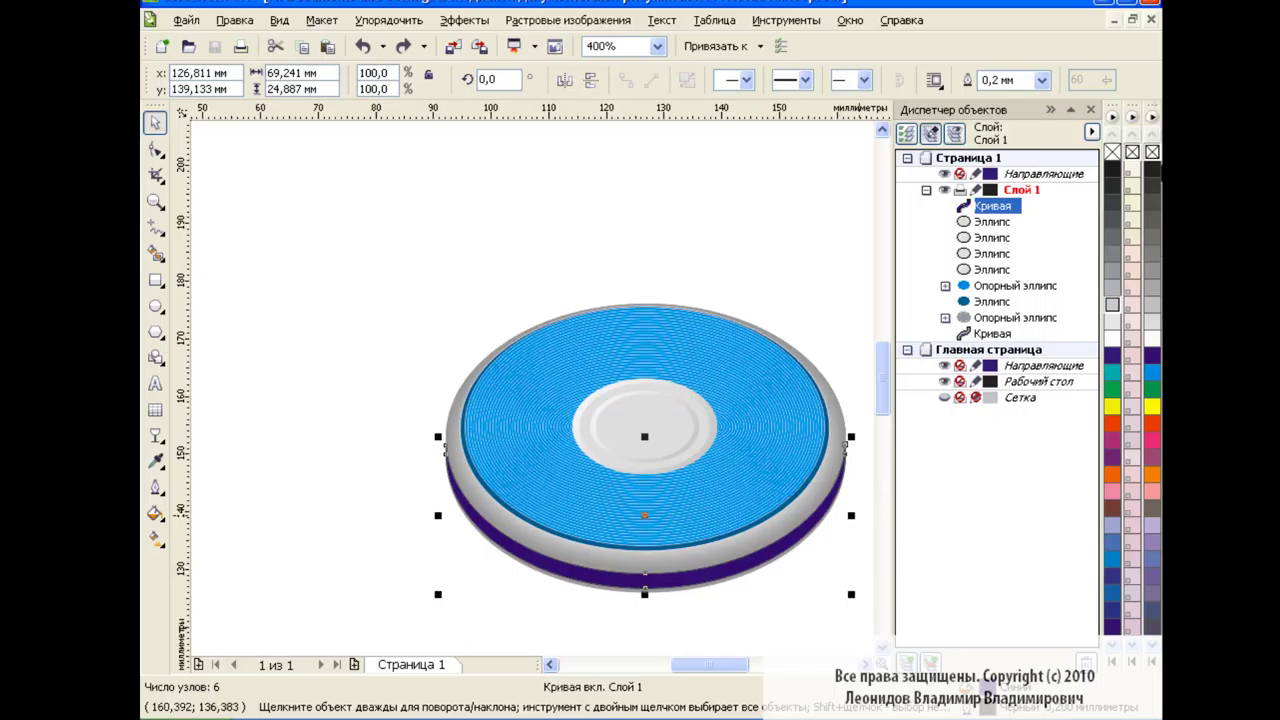
pyautogui.click(1090, 110)
pyautogui.click(927, 409)
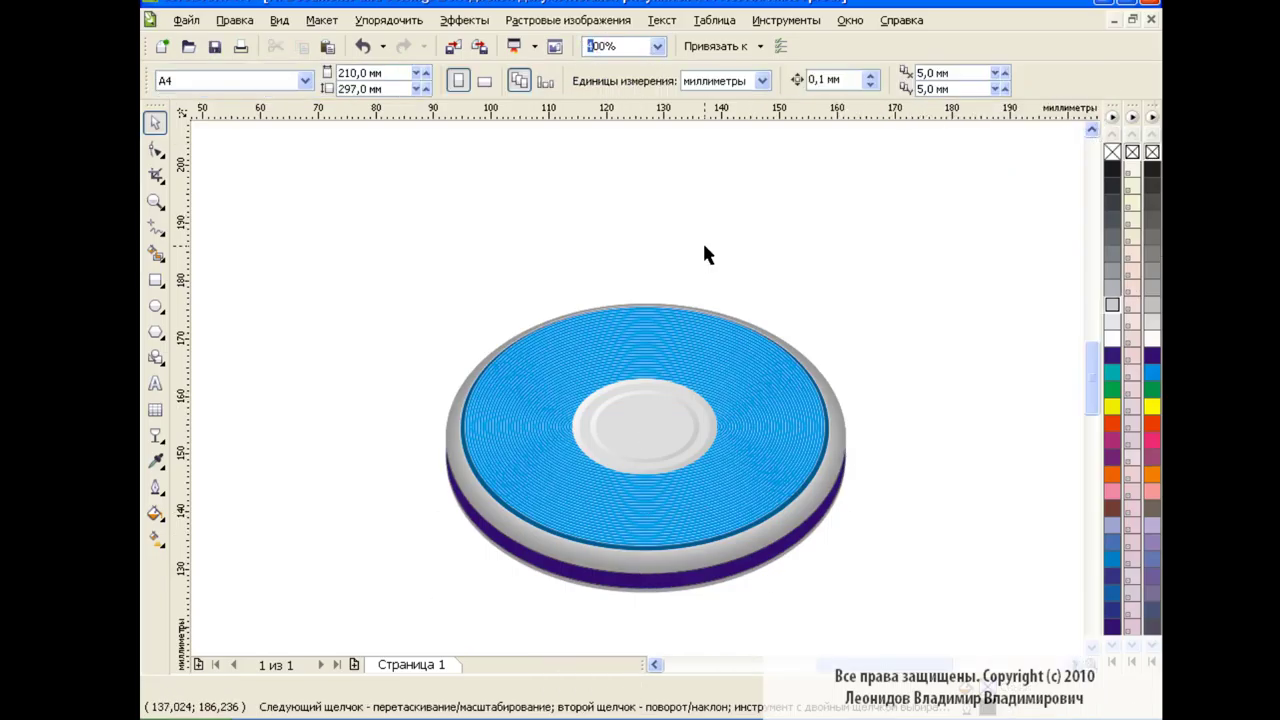
pyautogui.write('6')
pyautogui.press('Return')
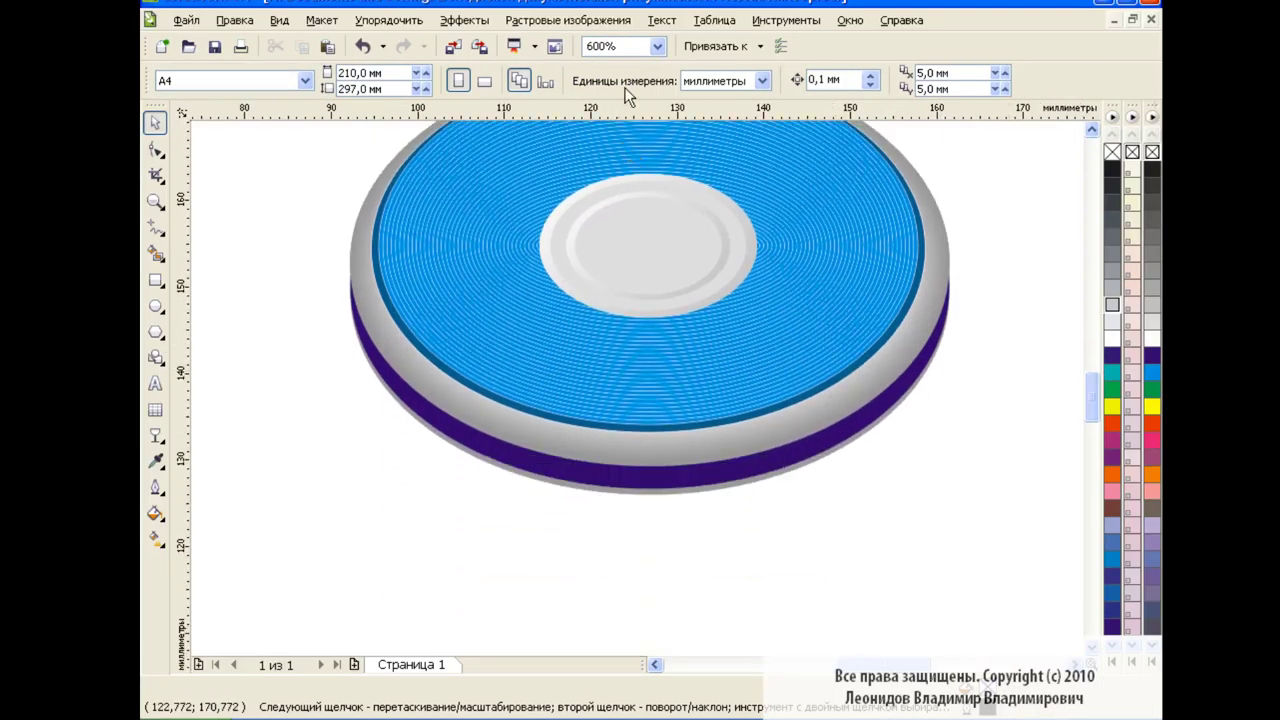
pyautogui.write('8')
pyautogui.press('Return')
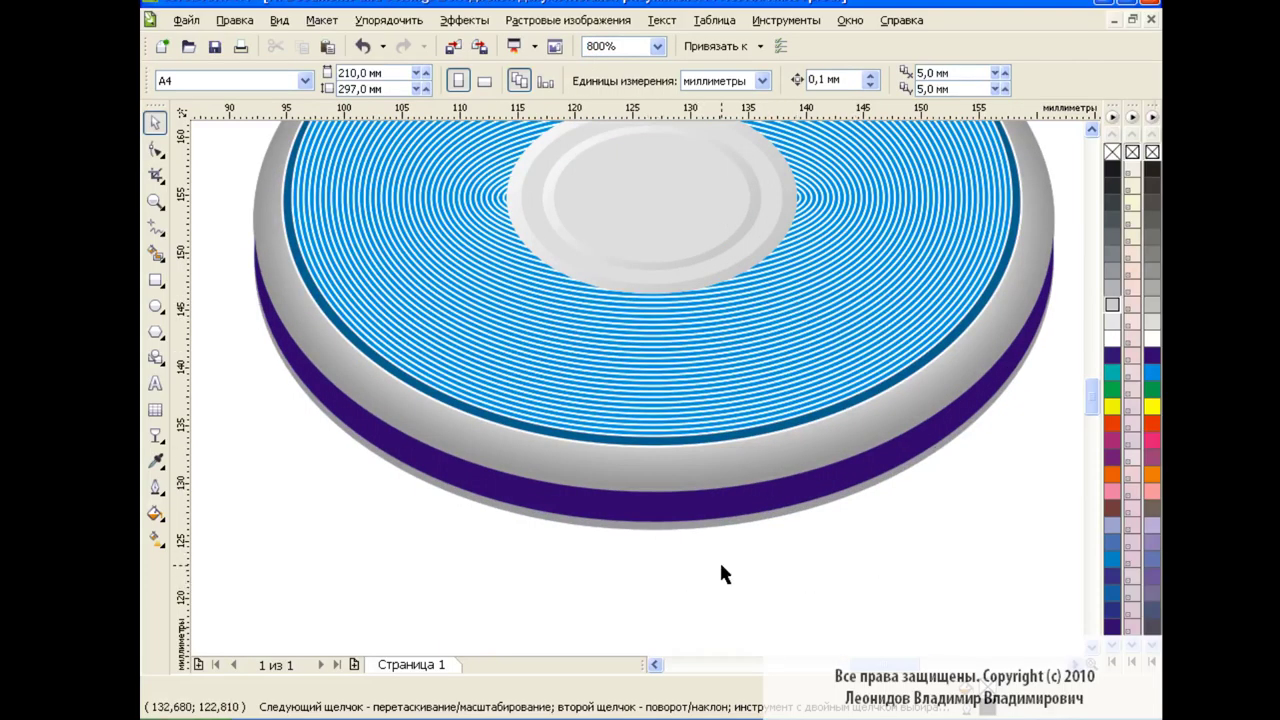
pyautogui.hscroll(-2, 780, 590)
# - Draw a Bezier curve across the band's left side and give it a white outline
pyautogui.click(155, 228)
pyautogui.click(261, 324)
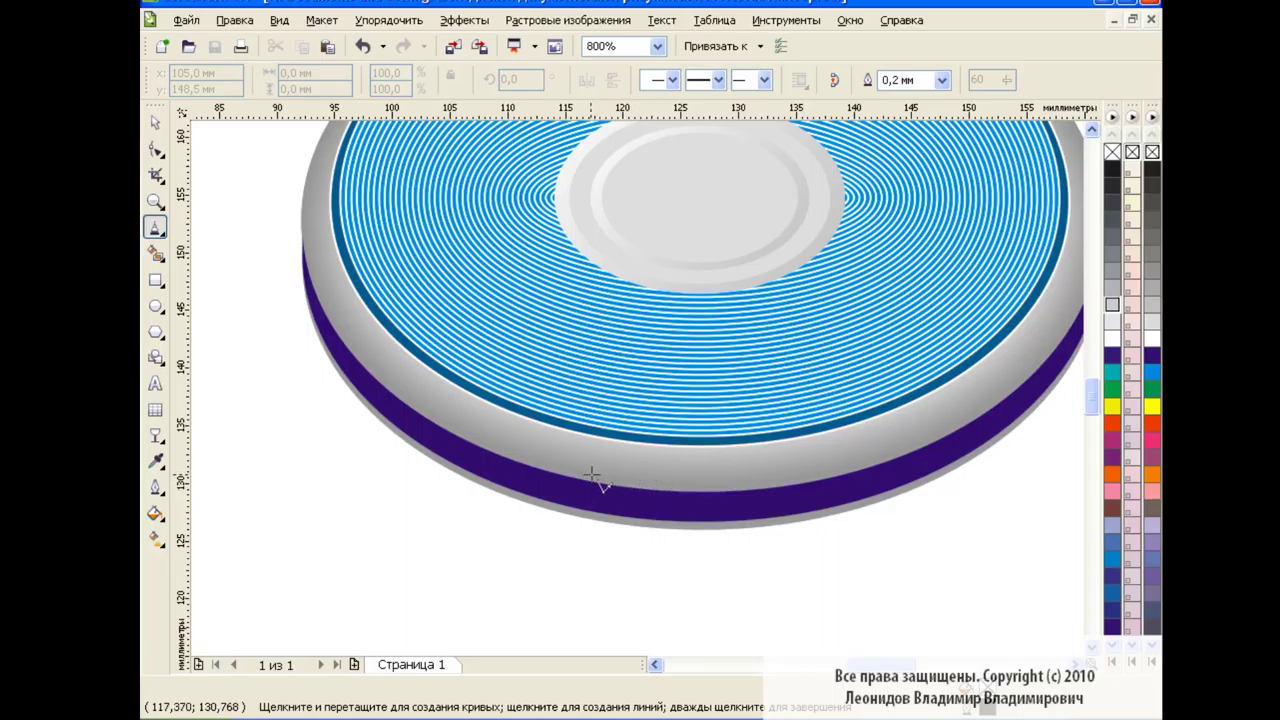
pyautogui.moveTo(591, 474)
pyautogui.mouseDown()
pyautogui.moveTo(303, 240)
pyautogui.moveTo(587, 520)
pyautogui.mouseUp()
pyautogui.doubleClick(588, 520)
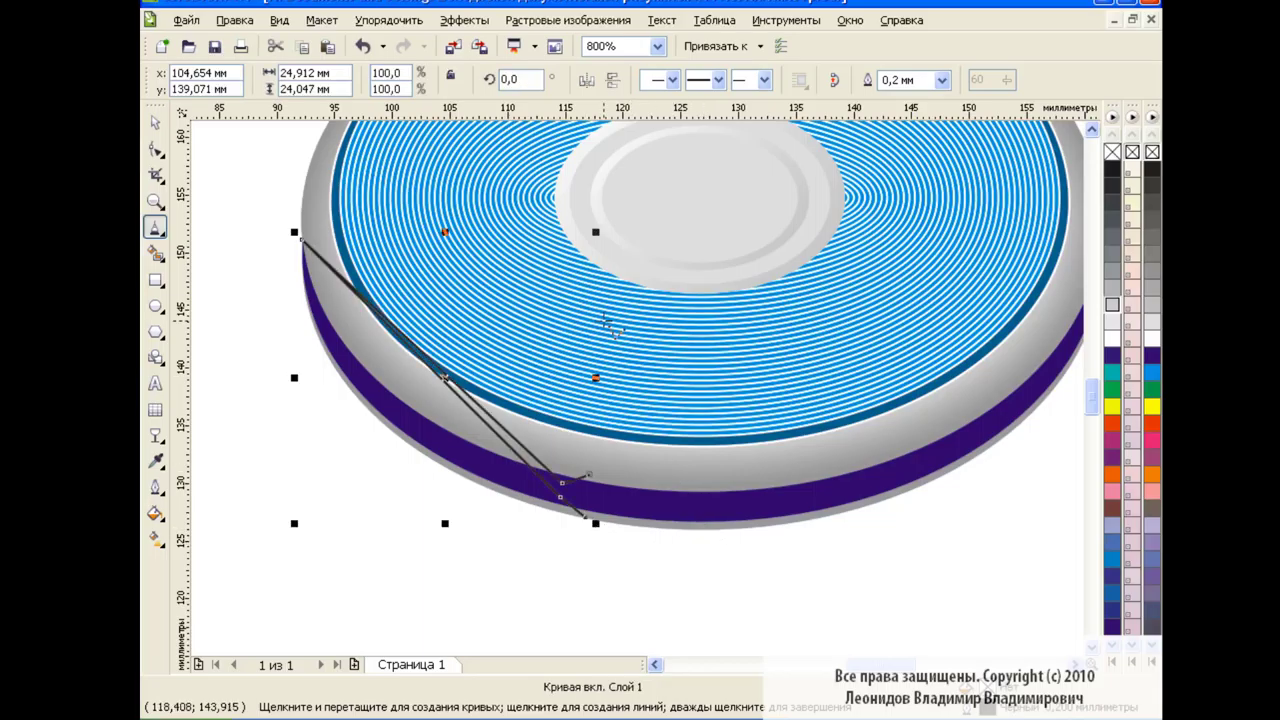
pyautogui.rightClick(1152, 338)
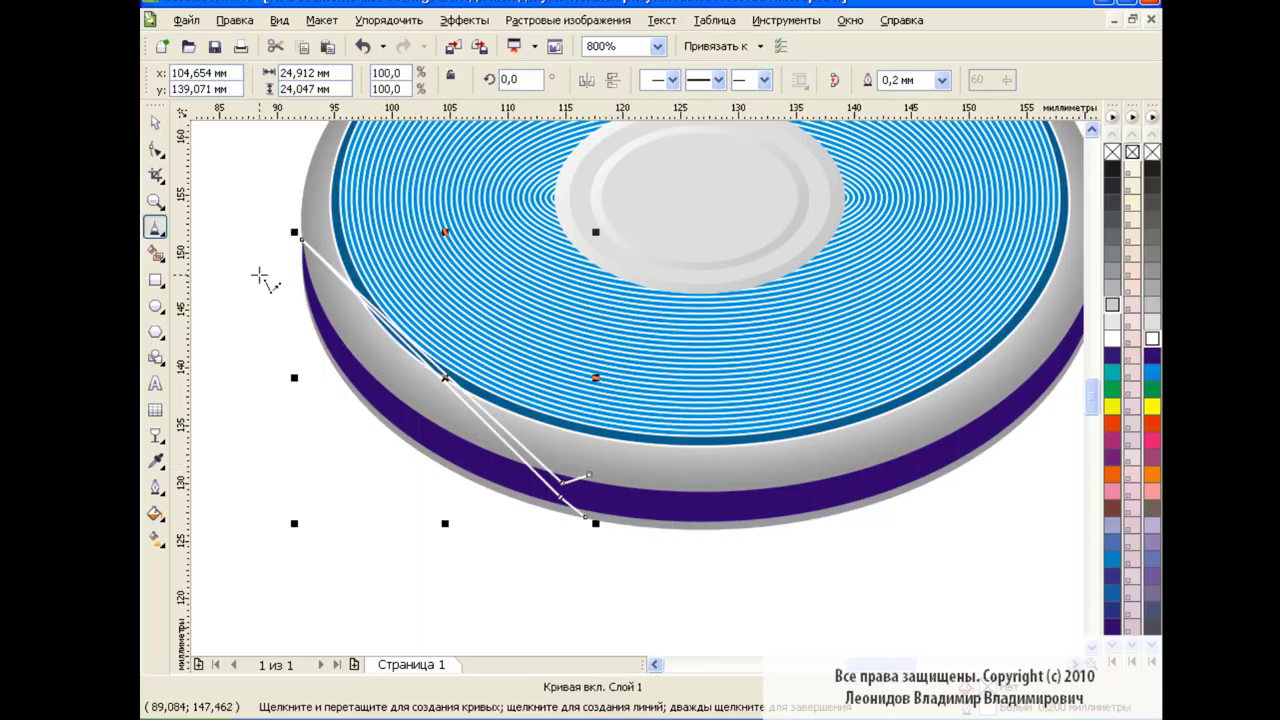
# - Bend the curve's segments with the Shape tool to follow the band's upper edge
pyautogui.click(155, 148)
pyautogui.moveTo(260, 213); pyautogui.dragTo(630, 566)
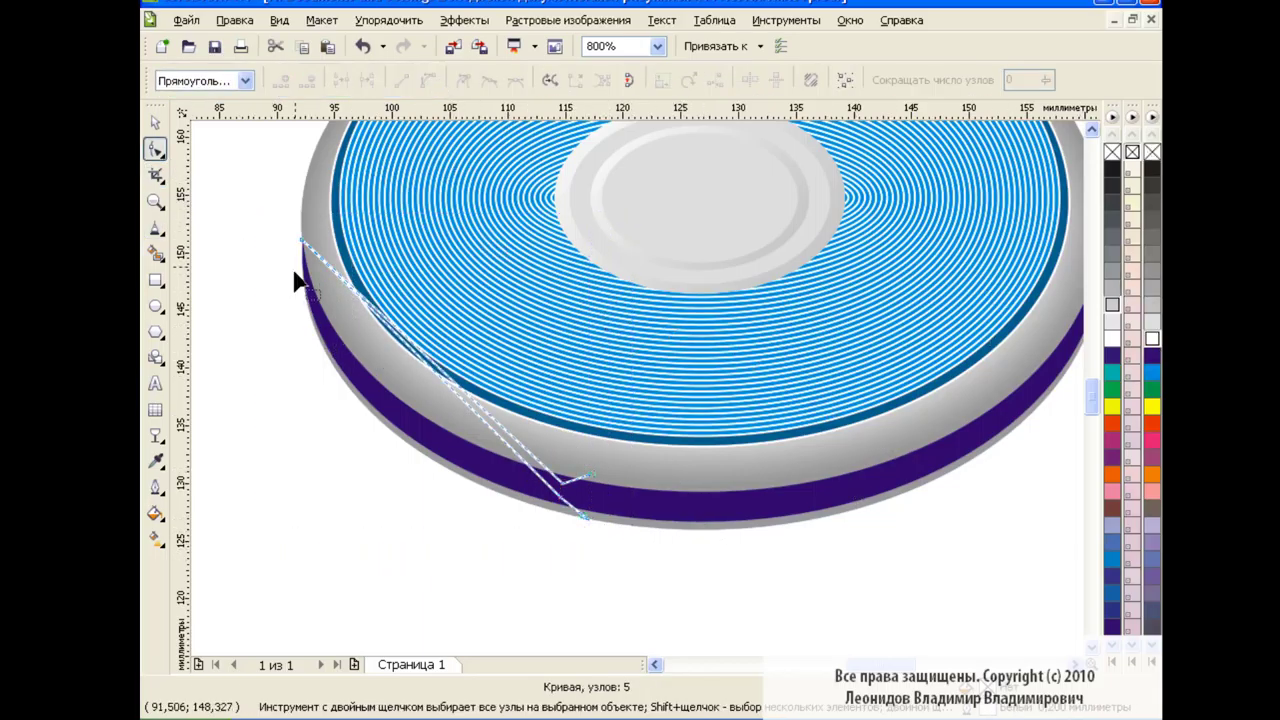
pyautogui.click(300, 240)
pyautogui.moveTo(475, 411); pyautogui.dragTo(375, 440)
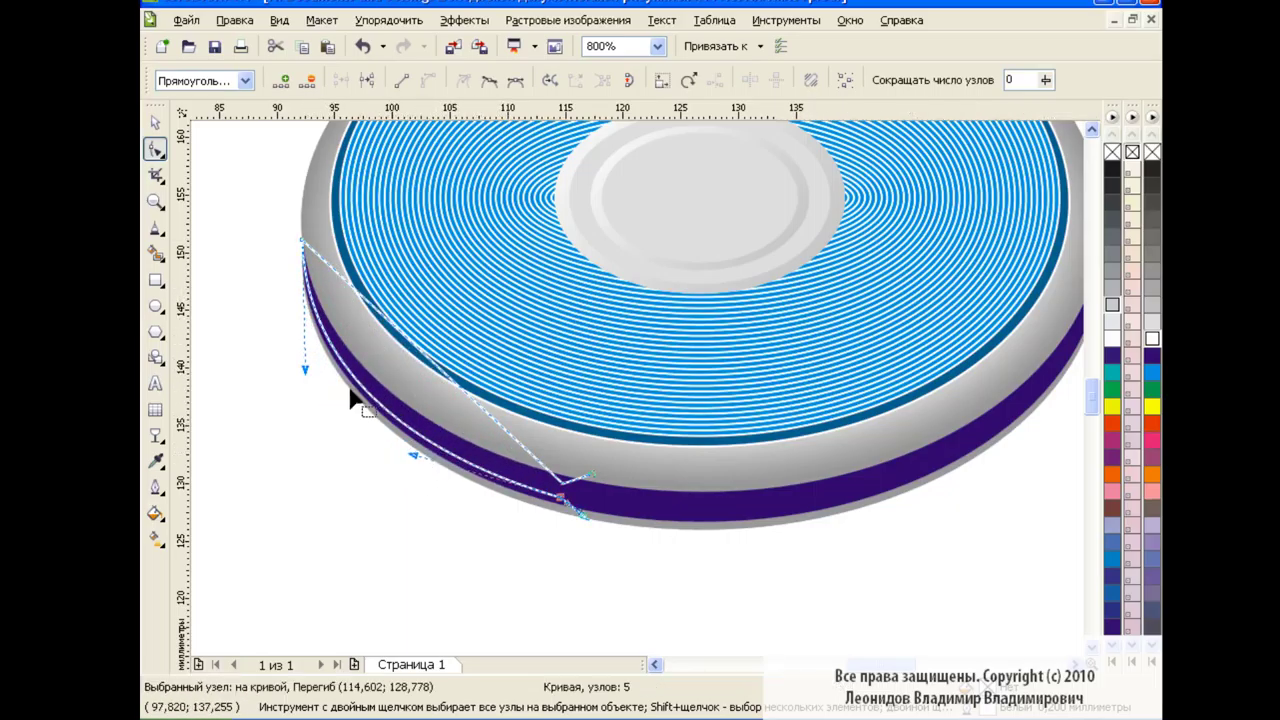
pyautogui.moveTo(375, 440)
pyautogui.mouseDown()
pyautogui.moveTo(540, 520)
pyautogui.moveTo(590, 522)
pyautogui.moveTo(574, 510)
pyautogui.mouseUp()
pyautogui.click(568, 512)
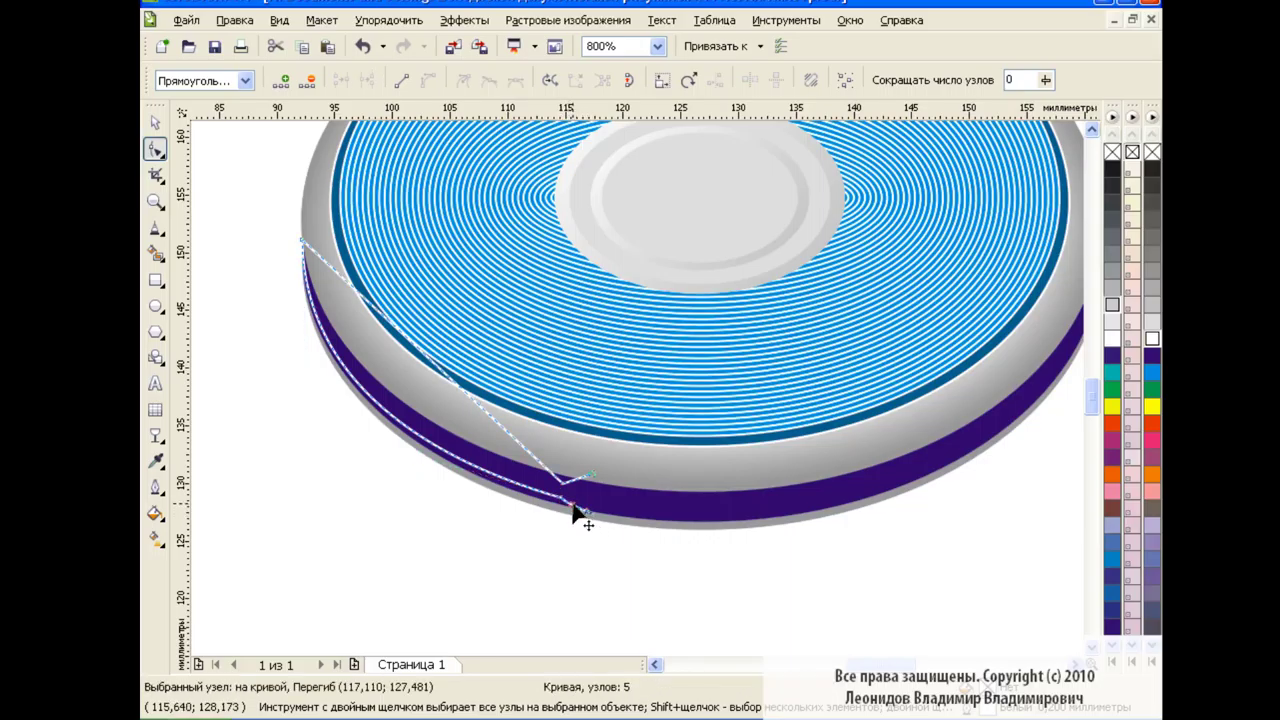
pyautogui.hotkey('ctrl', 'z')
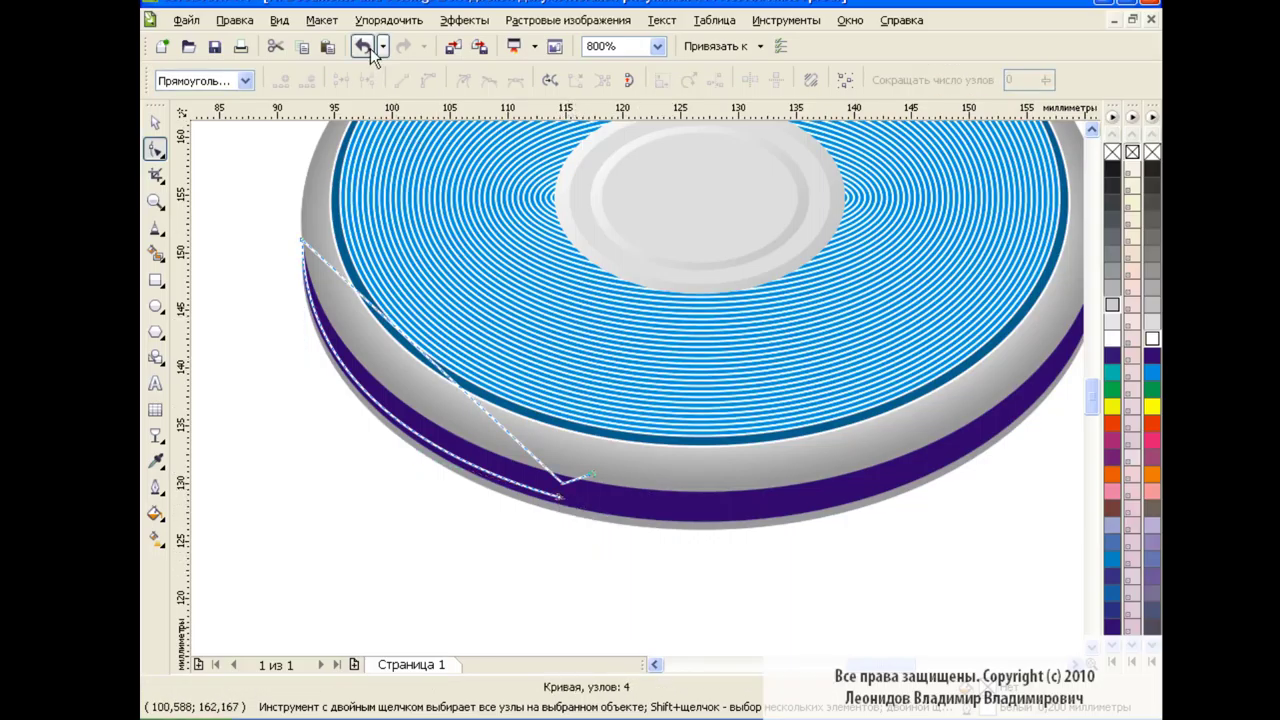
pyautogui.moveTo(587, 518); pyautogui.dragTo(567, 512)
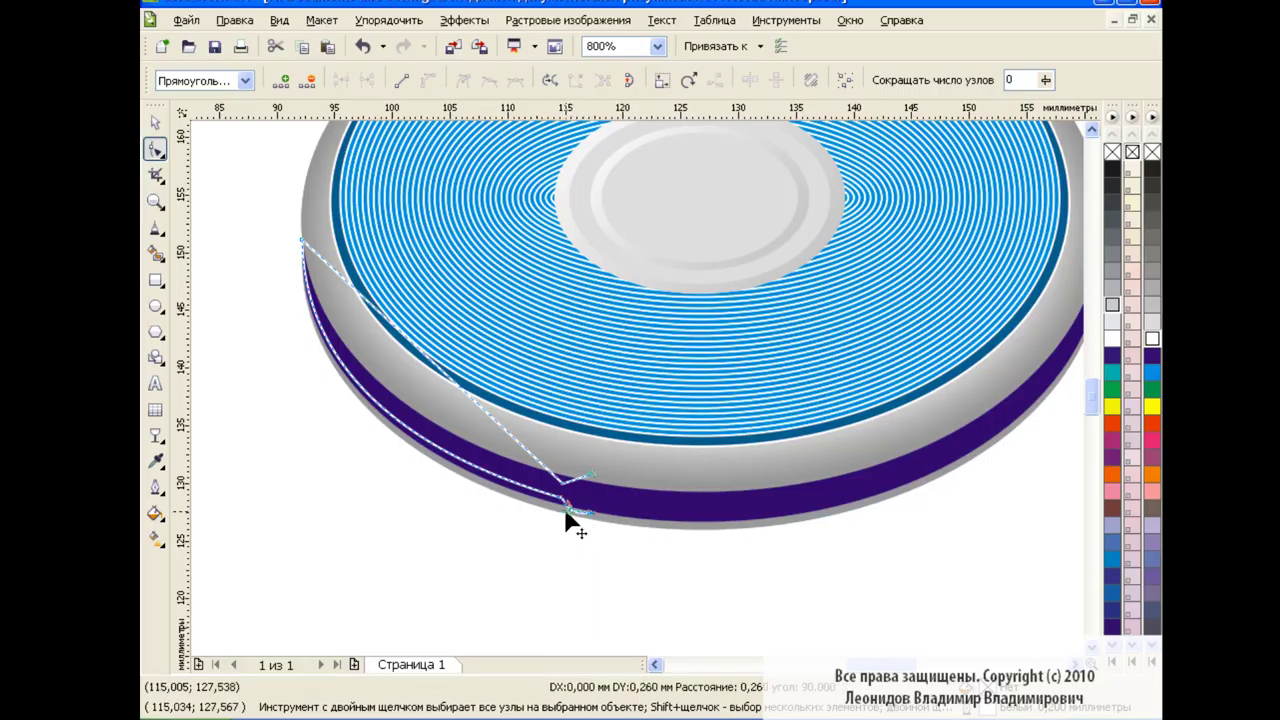
# - Delete a surplus node, add a node, and bend it to form the front notch
pyautogui.press('Delete')
pyautogui.doubleClick(589, 476)
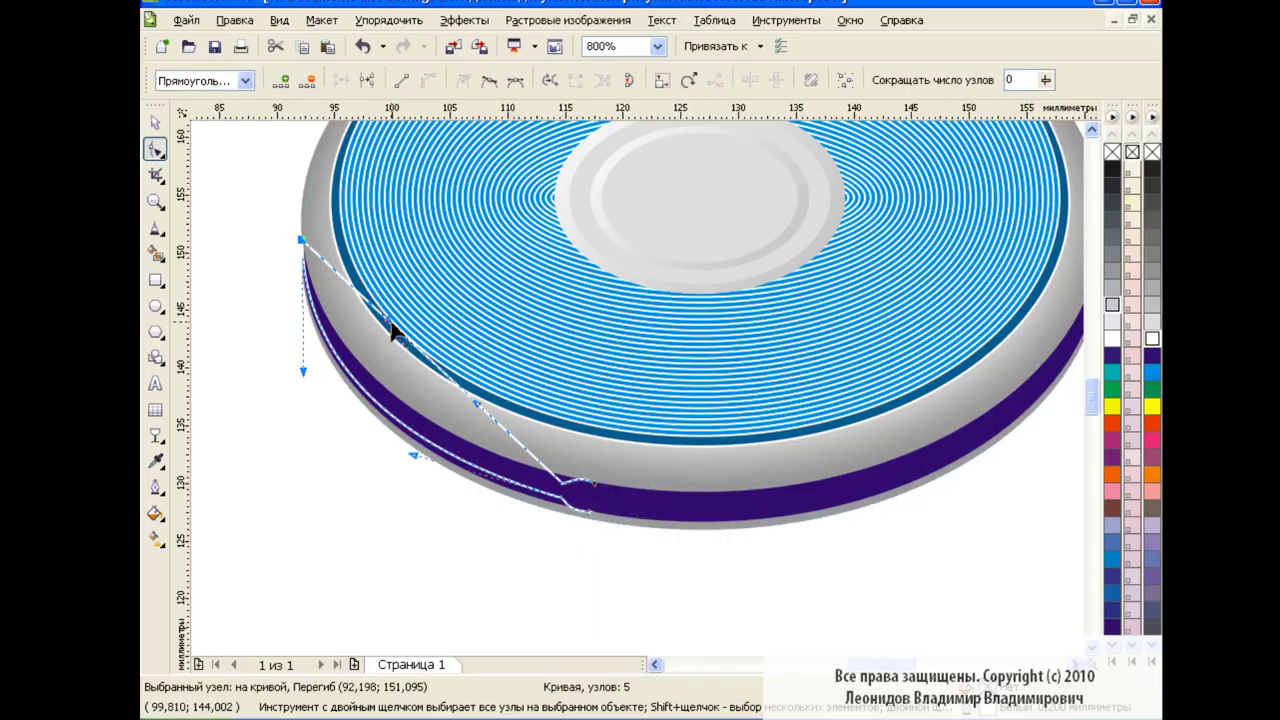
pyautogui.moveTo(479, 403)
pyautogui.mouseDown()
pyautogui.moveTo(440, 465)
pyautogui.moveTo(323, 386)
pyautogui.mouseUp()
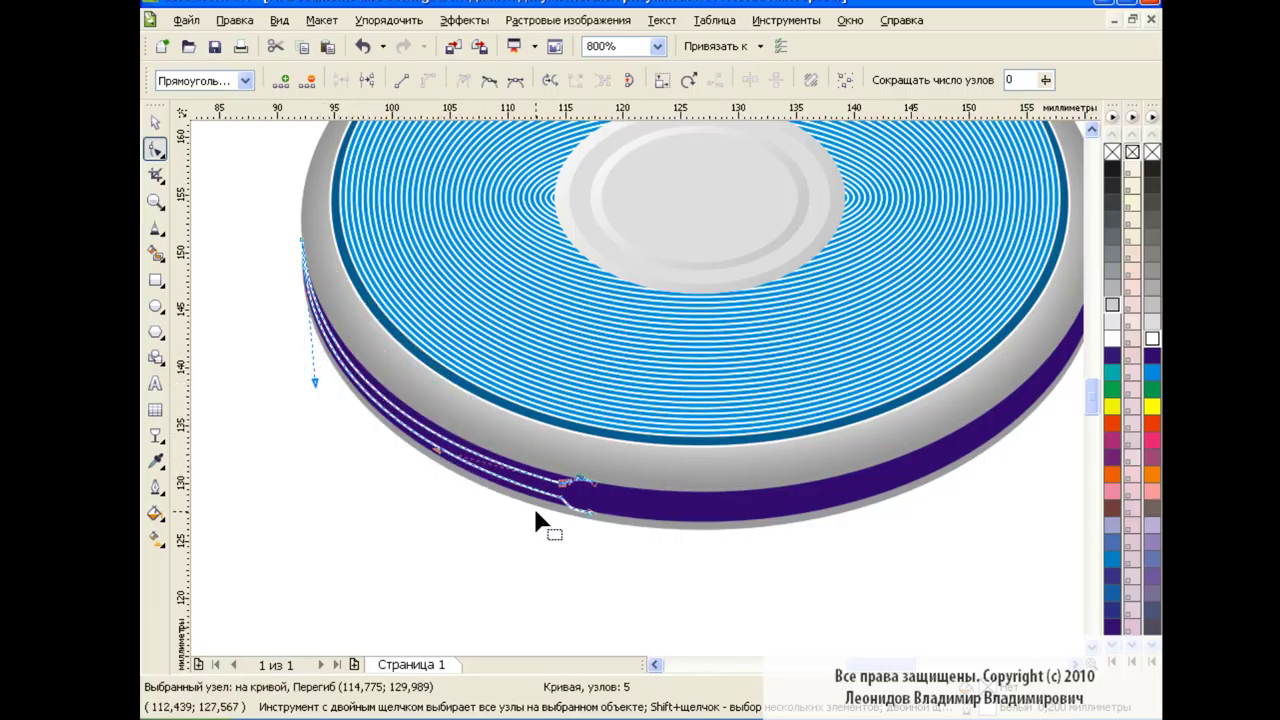
pyautogui.press('space')
pyautogui.click(243, 294)
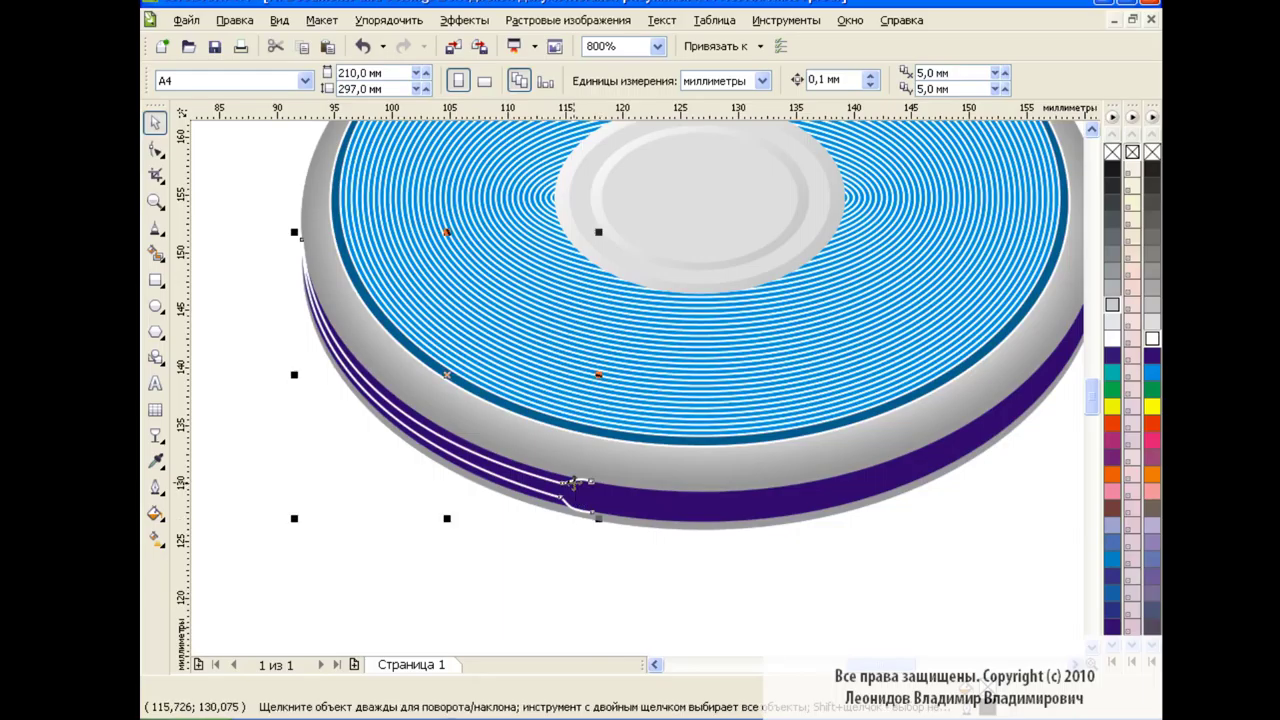
# - Give the curve a Hairline outline and Smart Fill the enclosed band area
pyautogui.click(1043, 81)
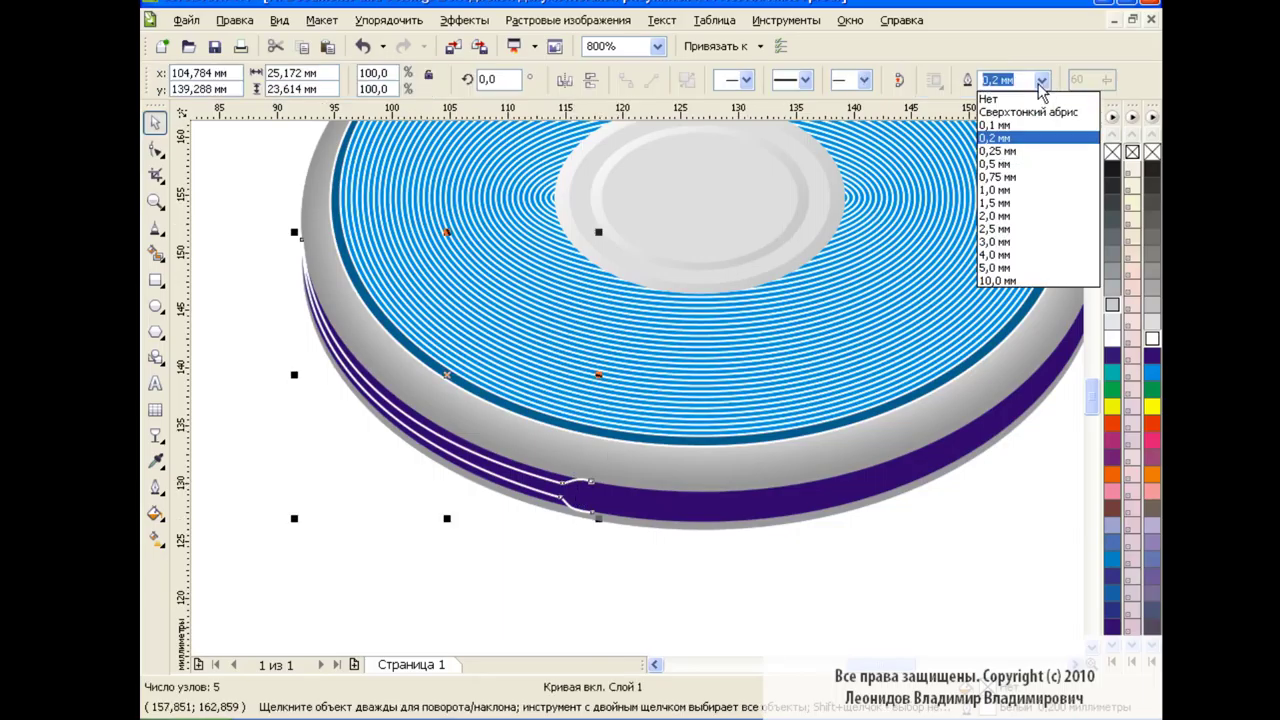
pyautogui.click(1028, 112)
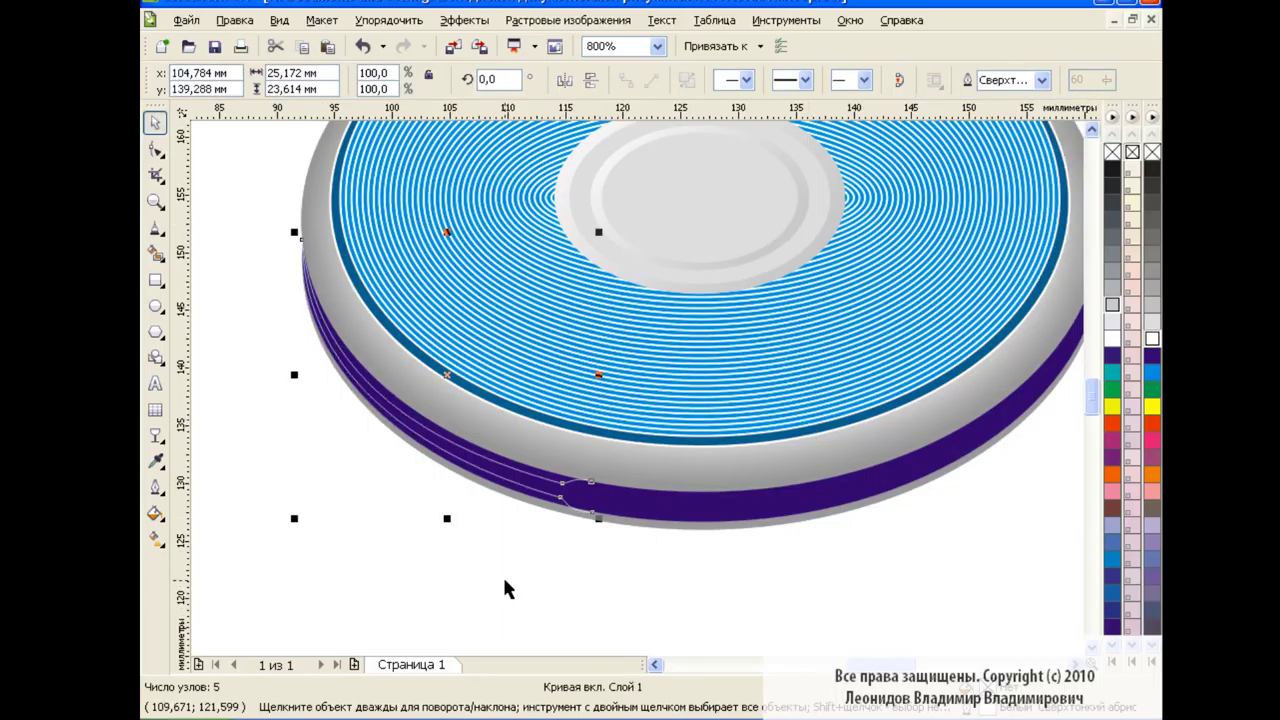
pyautogui.click(156, 254)
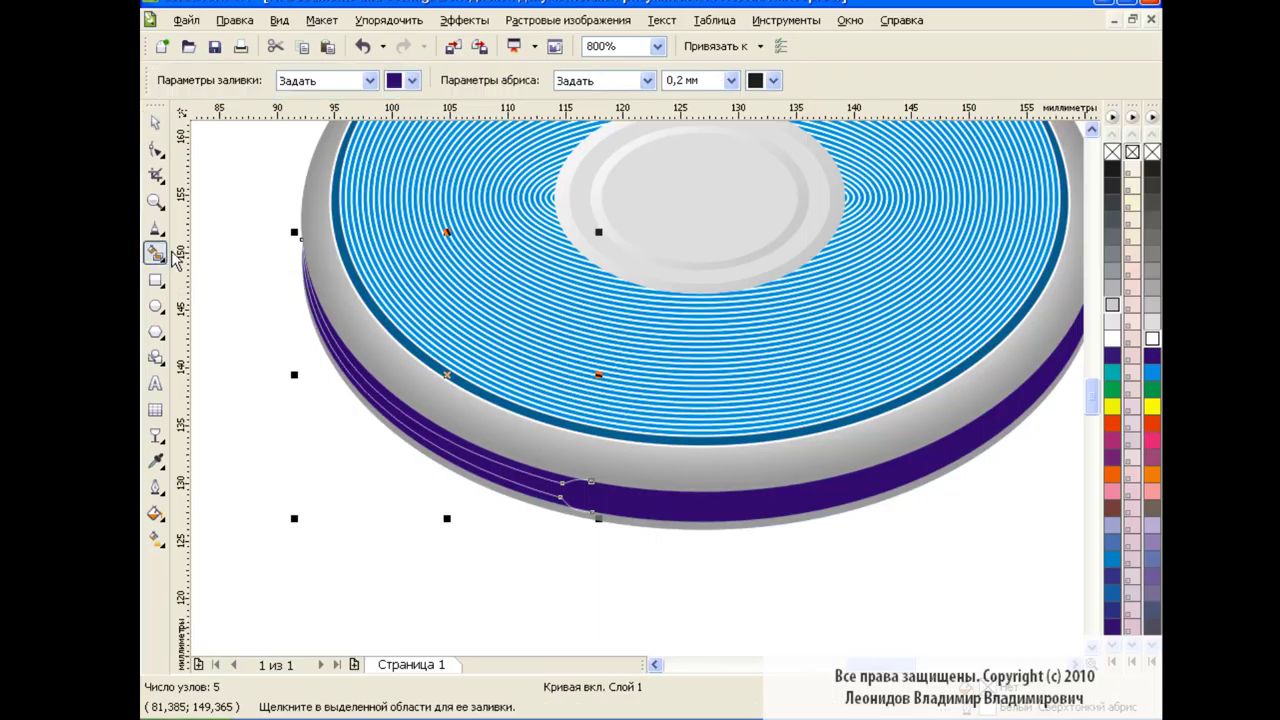
pyautogui.click(608, 498)
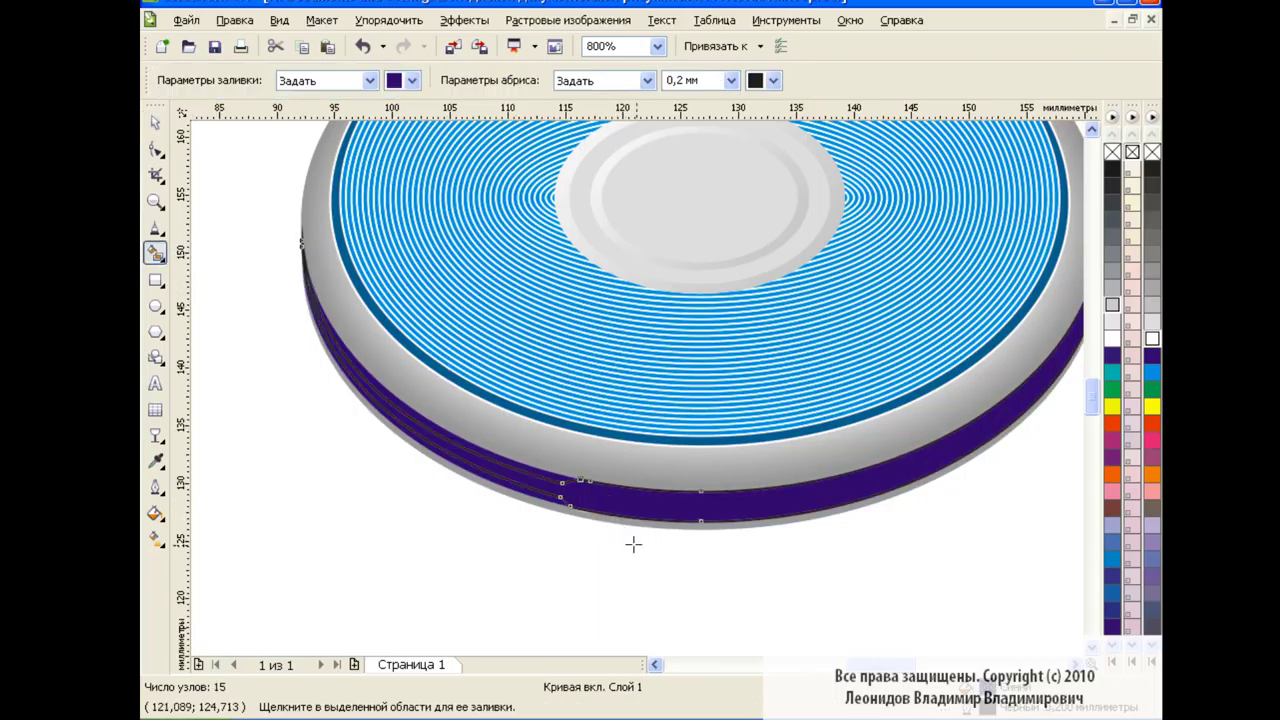
# - Zoom to 400%, check the filled shape, and delete the two helper curves
pyautogui.click(154, 121)
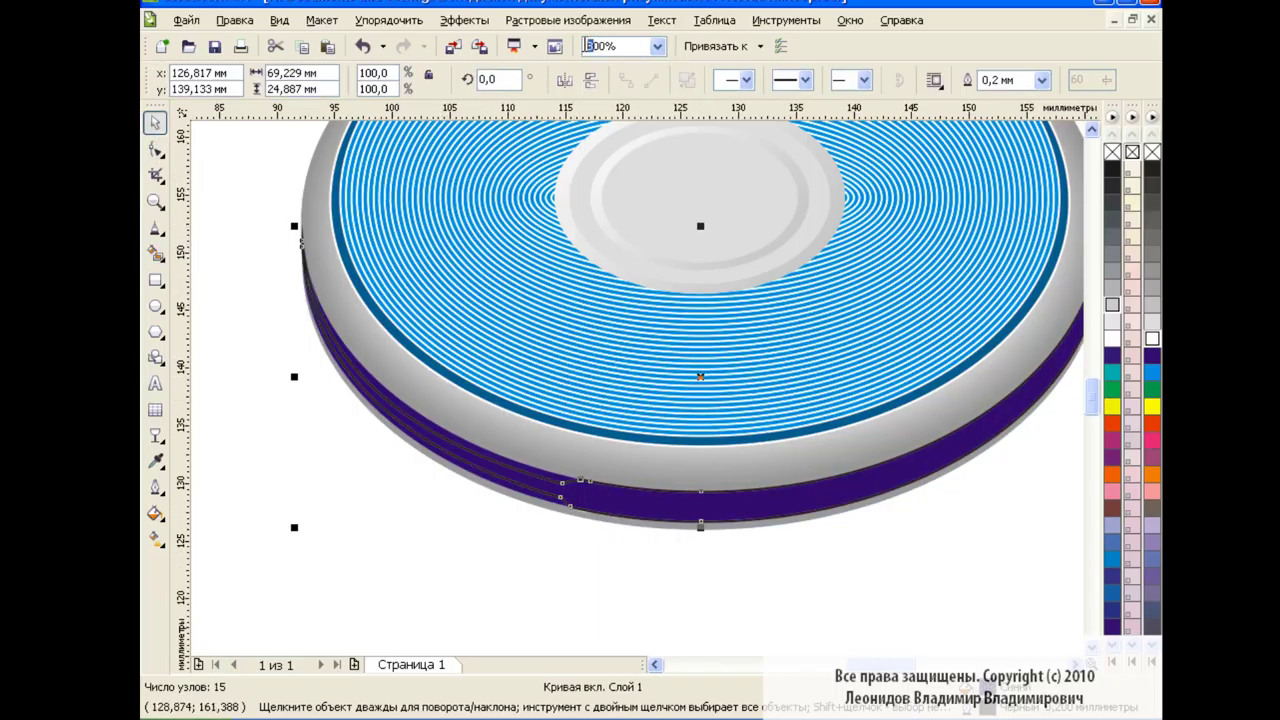
pyautogui.write('400')
pyautogui.press('Return')
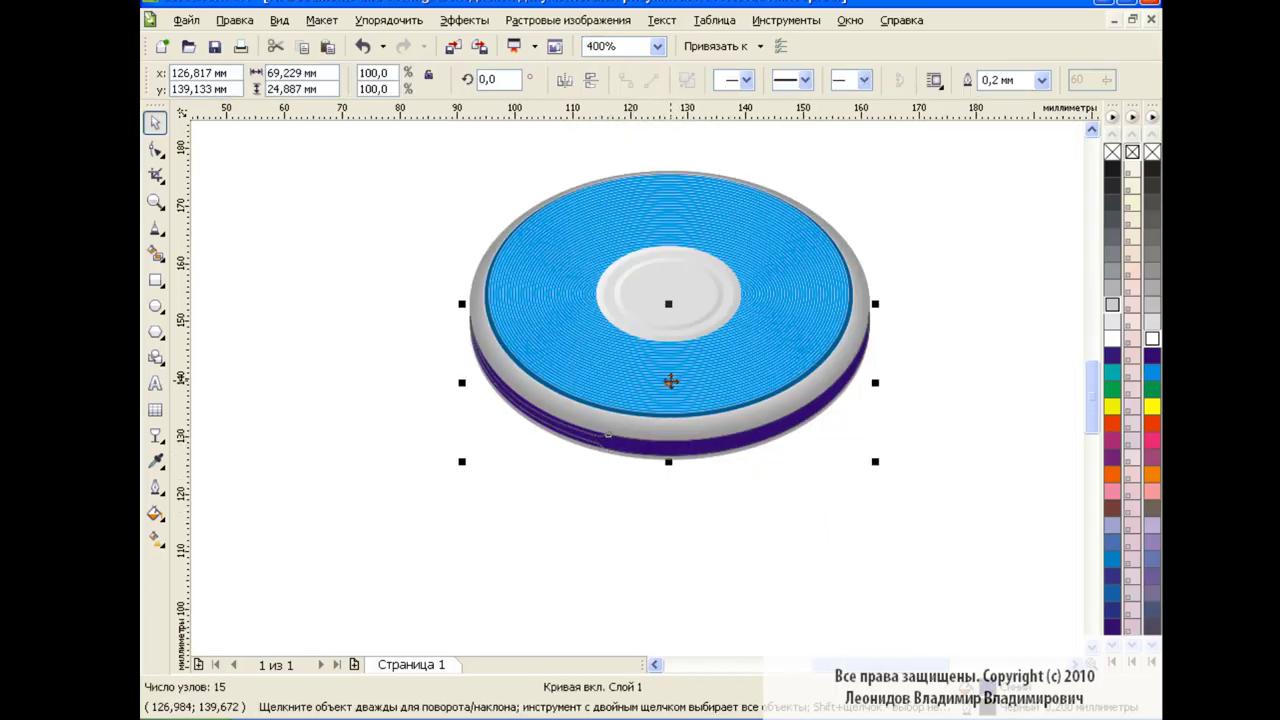
pyautogui.moveTo(670, 381); pyautogui.dragTo(672, 476)
pyautogui.hotkey('ctrl', 'z')
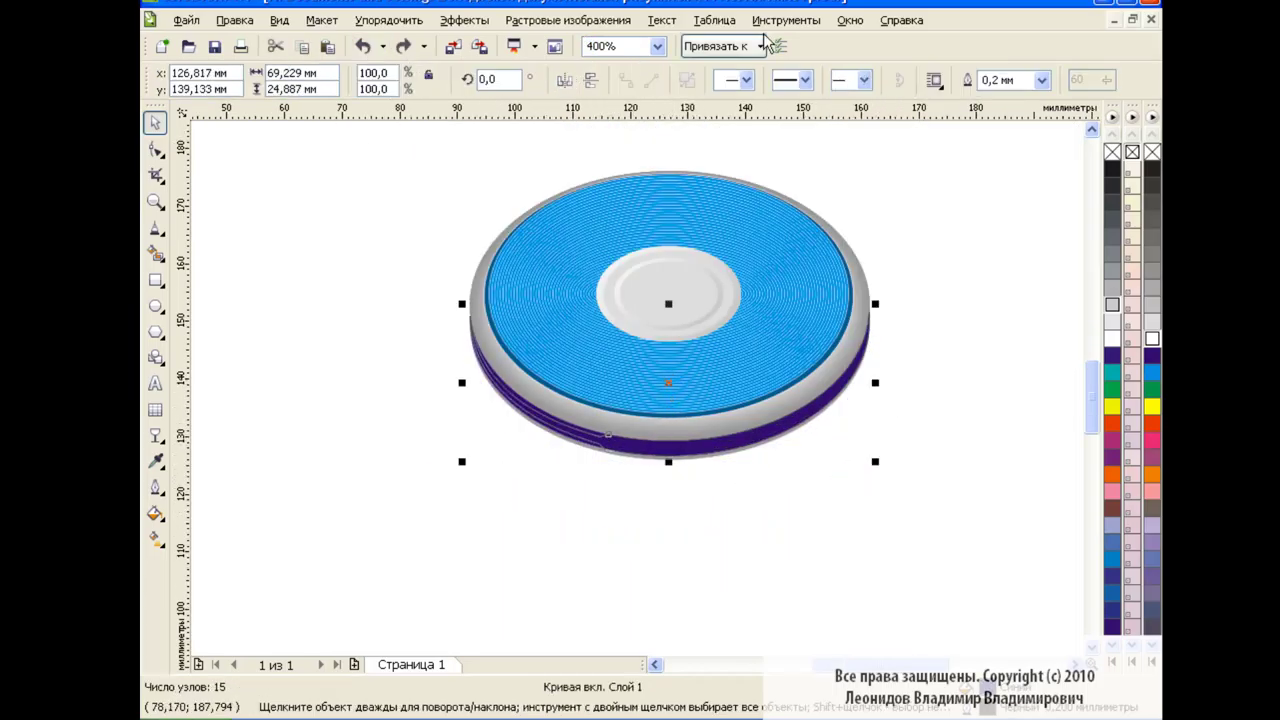
pyautogui.press('Delete')
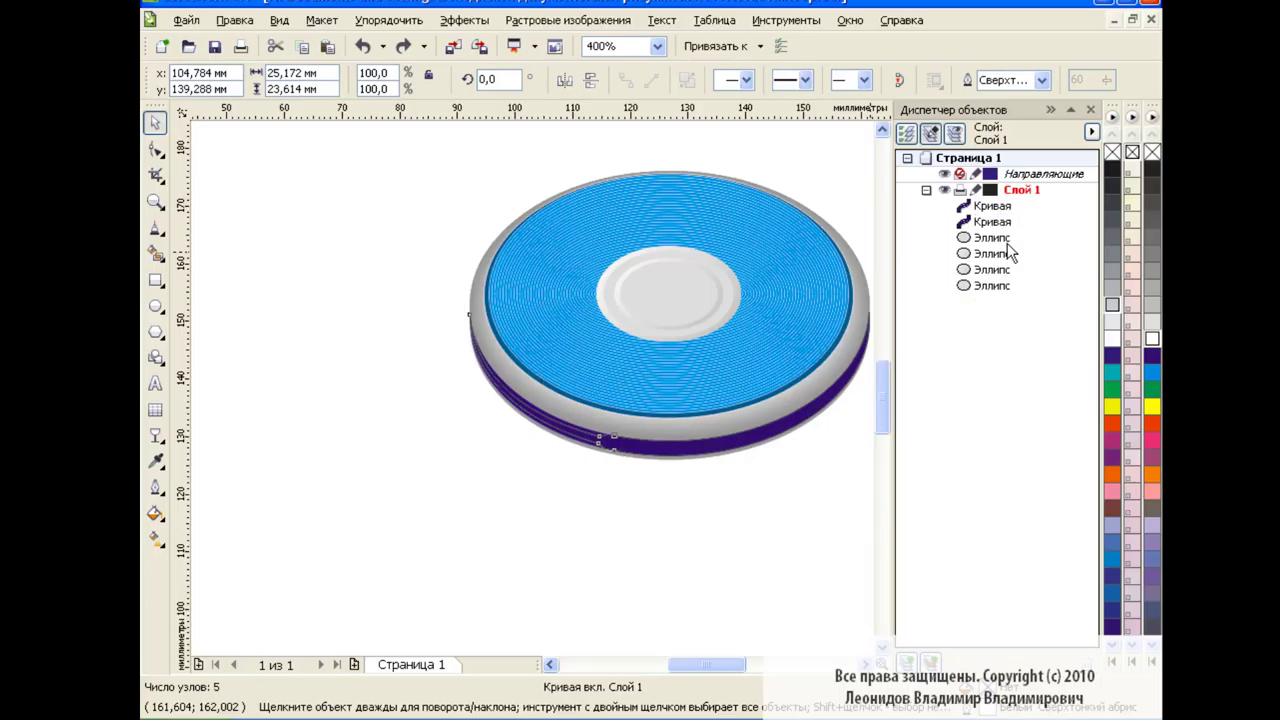
pyautogui.click(1090, 109)
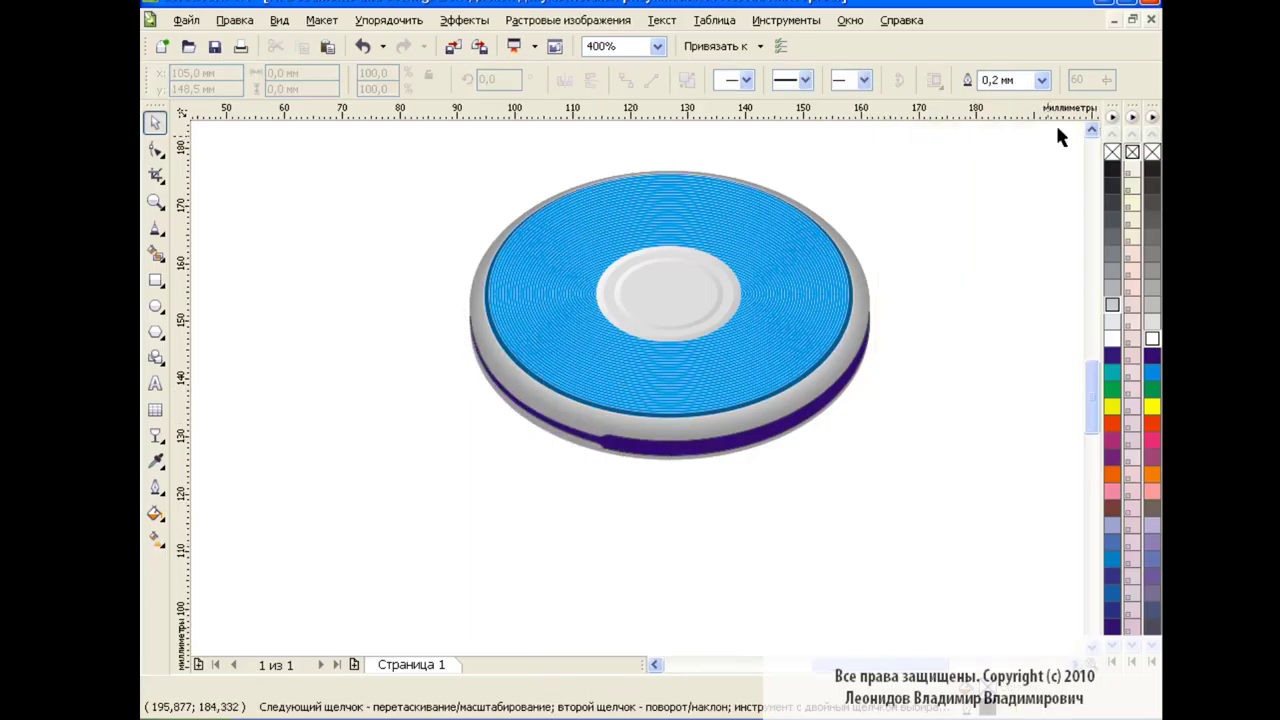
# - Remove the outline from the new band shape on the disc's left edge
pyautogui.click(470, 328)
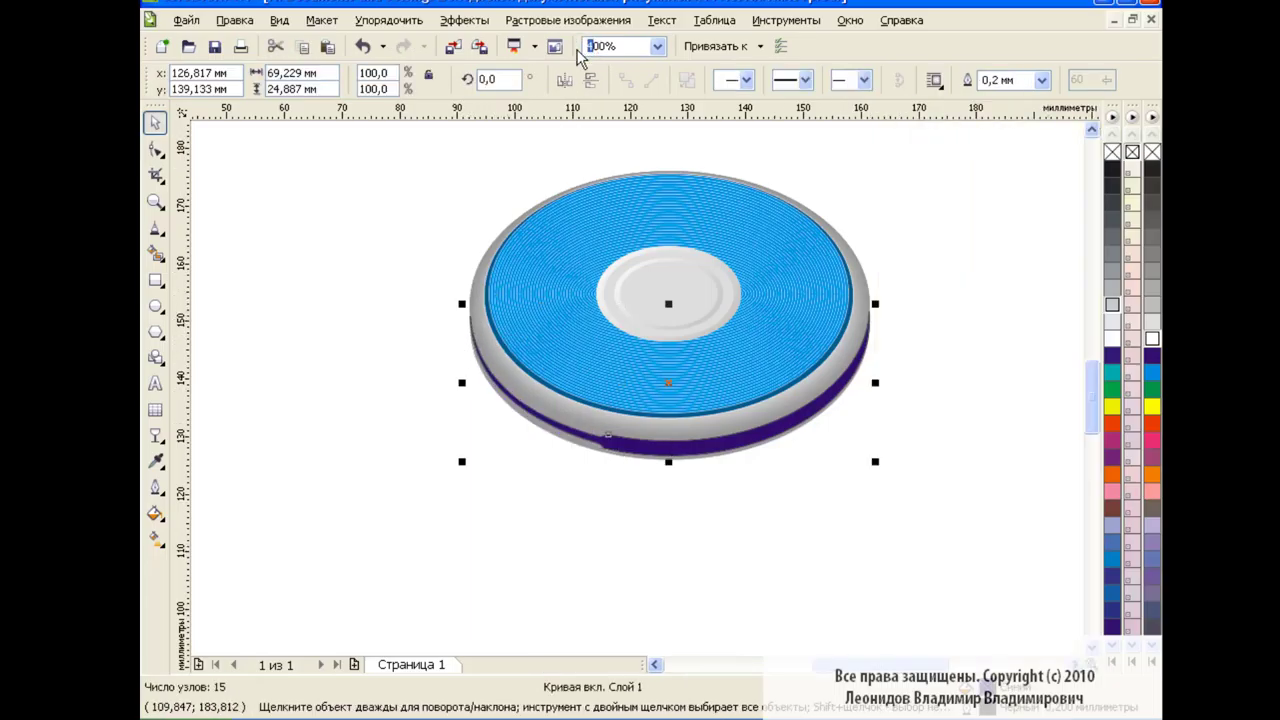
pyautogui.scroll(5, 679, 458)
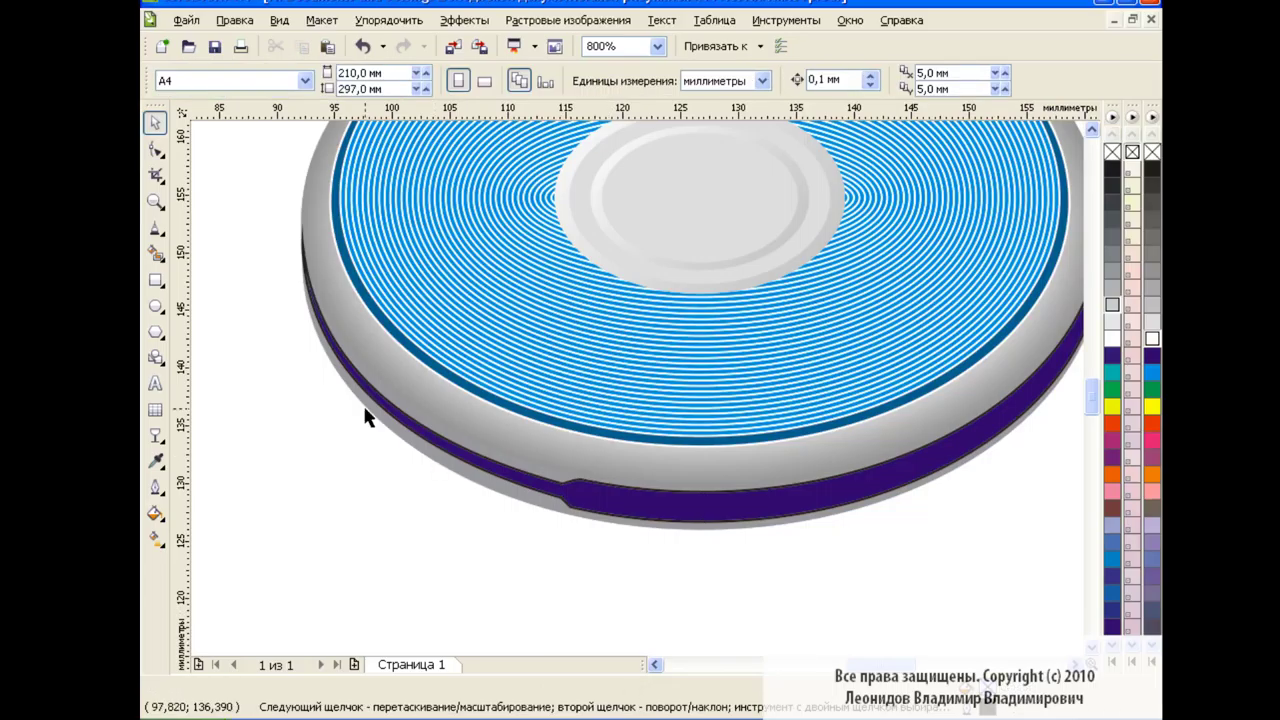
pyautogui.rightClick(1152, 150)
pyautogui.click(423, 530)
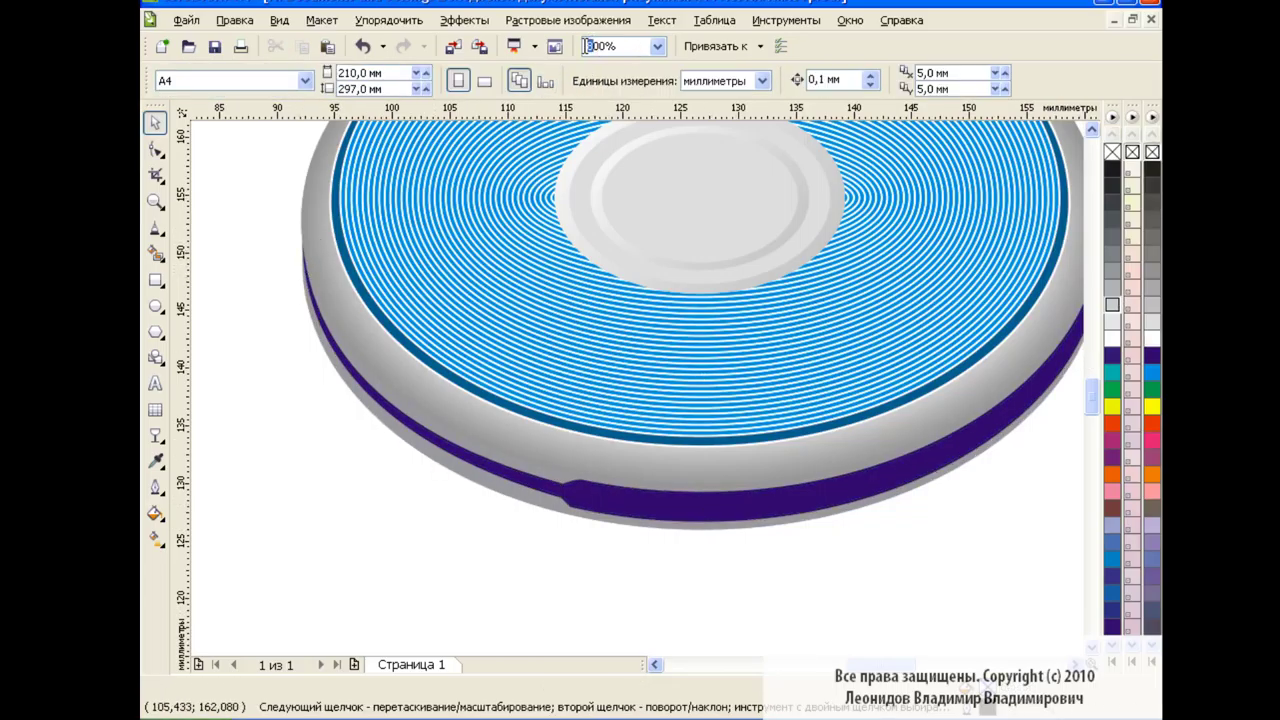
pyautogui.press('Return')
pyautogui.moveTo(1090, 414); pyautogui.dragTo(1088, 398)
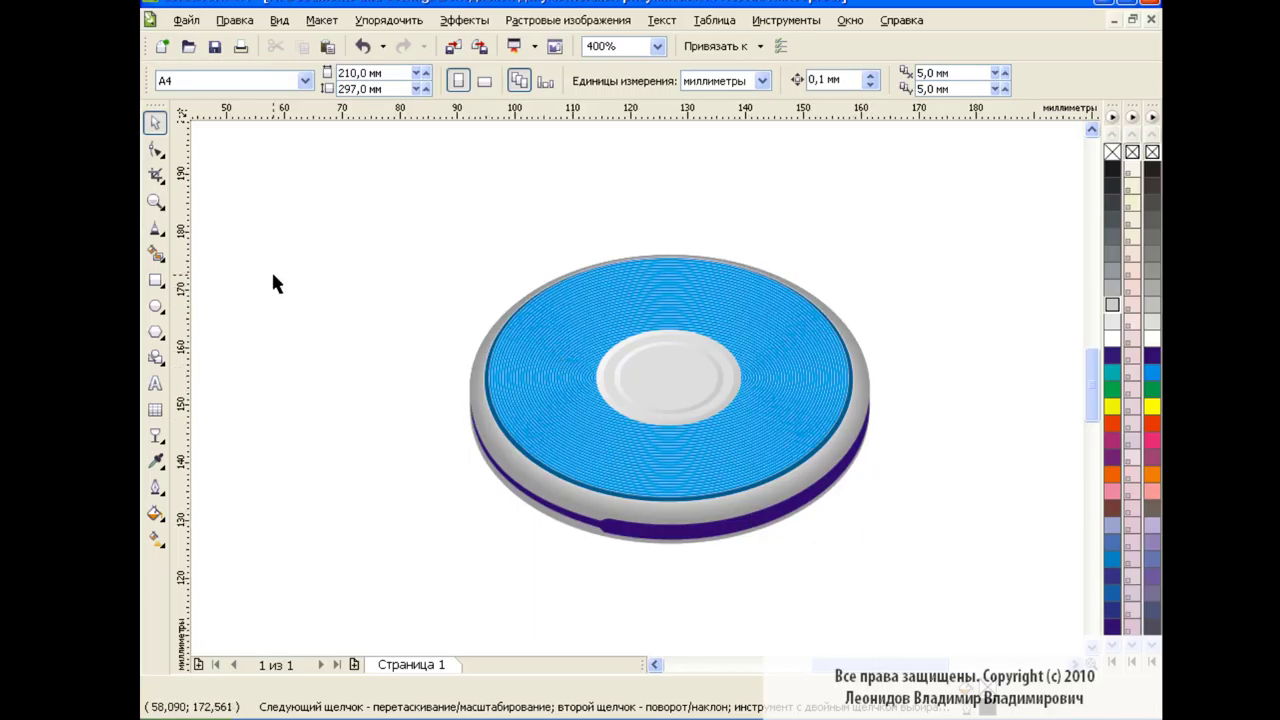
# - Draw a rectangle above the disc and round its corners into a pill
pyautogui.click(155, 280)
pyautogui.moveTo(554, 166); pyautogui.dragTo(735, 226)
pyautogui.press('F10')
pyautogui.moveTo(555, 167); pyautogui.dragTo(578, 172)
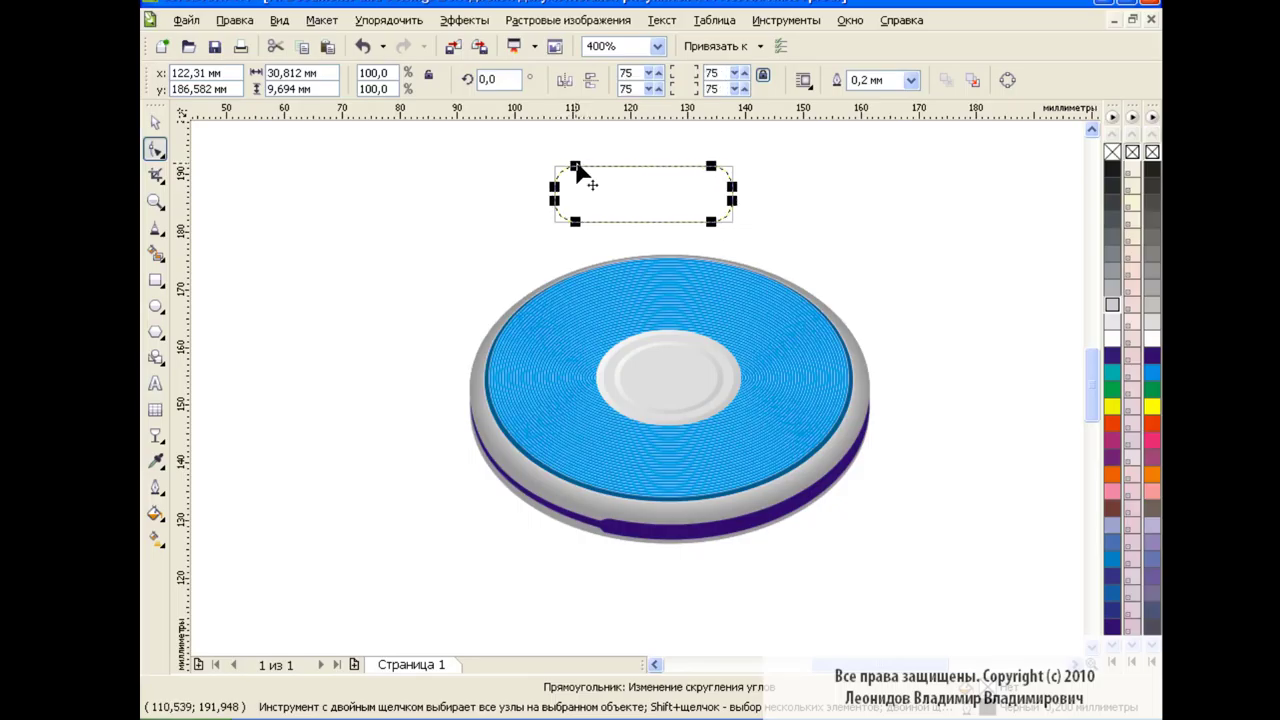
pyautogui.press('space')
pyautogui.press('Escape')
pyautogui.click(657, 203)
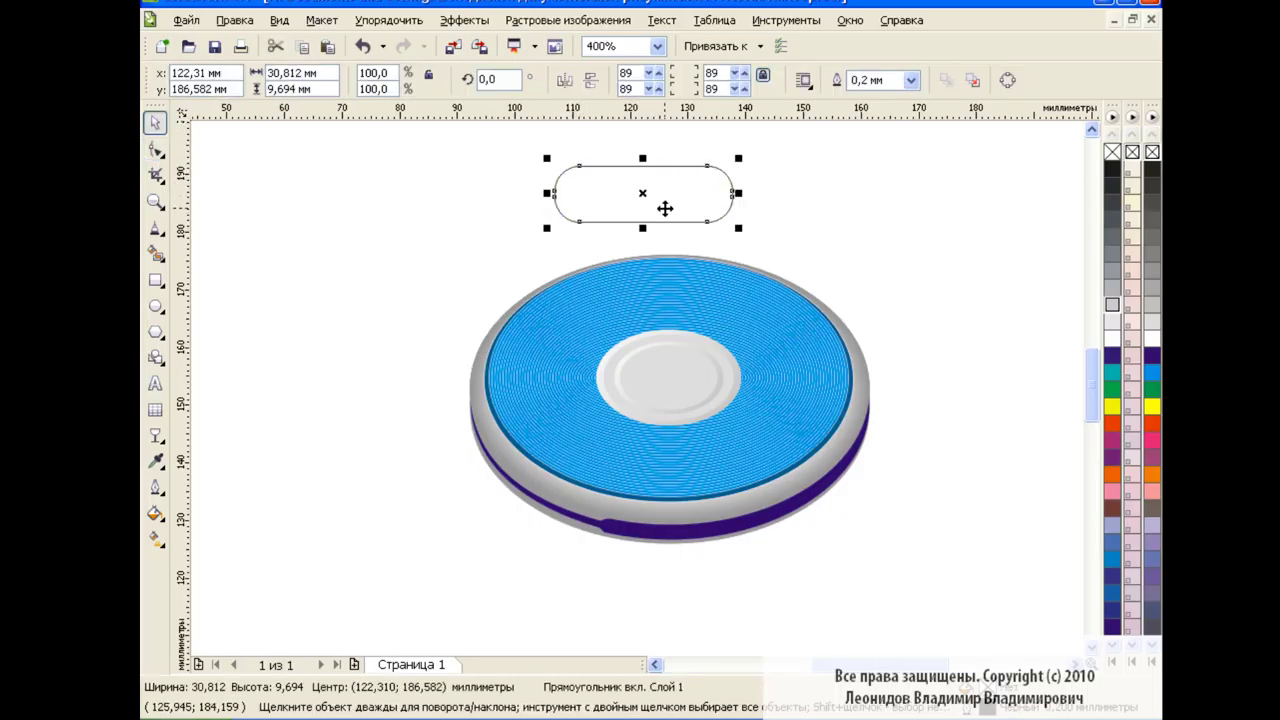
# - Fill the pill with a linear gradient from light grey to black
pyautogui.click(155, 513)
pyautogui.click(240, 546)
pyautogui.click(535, 369)
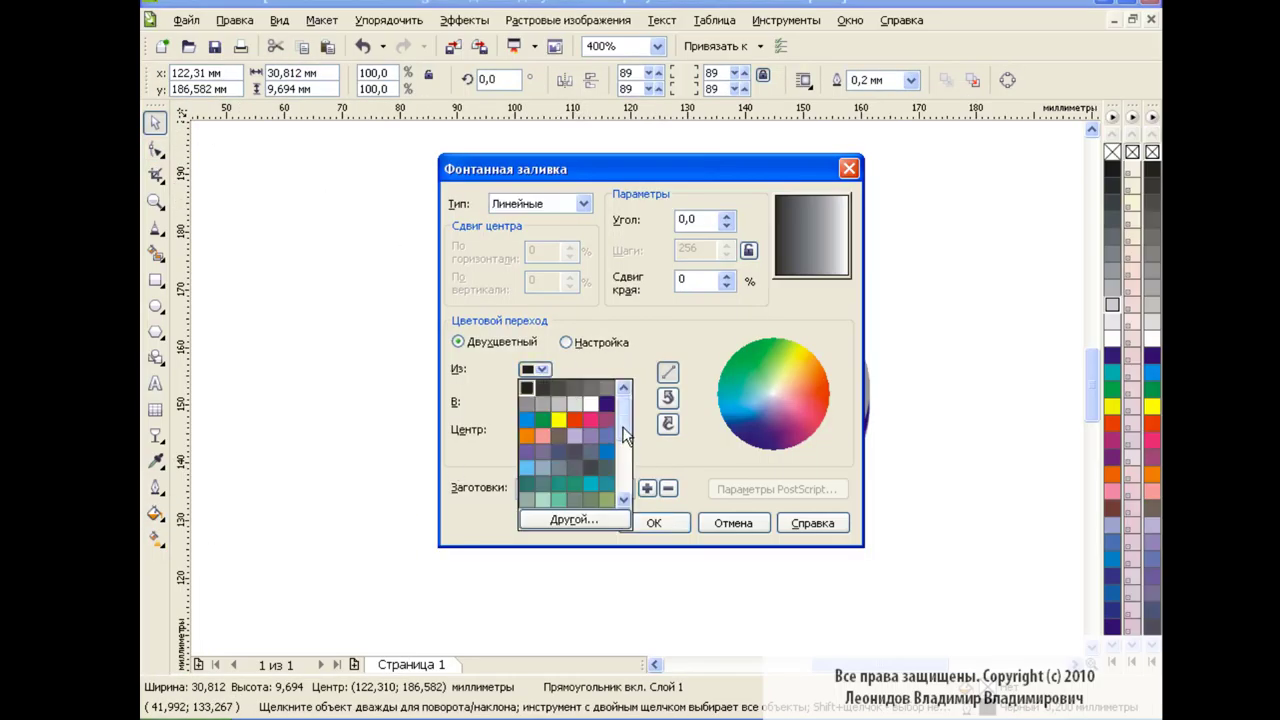
pyautogui.click(590, 403)
pyautogui.click(535, 401)
pyautogui.click(526, 420)
pyautogui.click(535, 401)
pyautogui.click(548, 423)
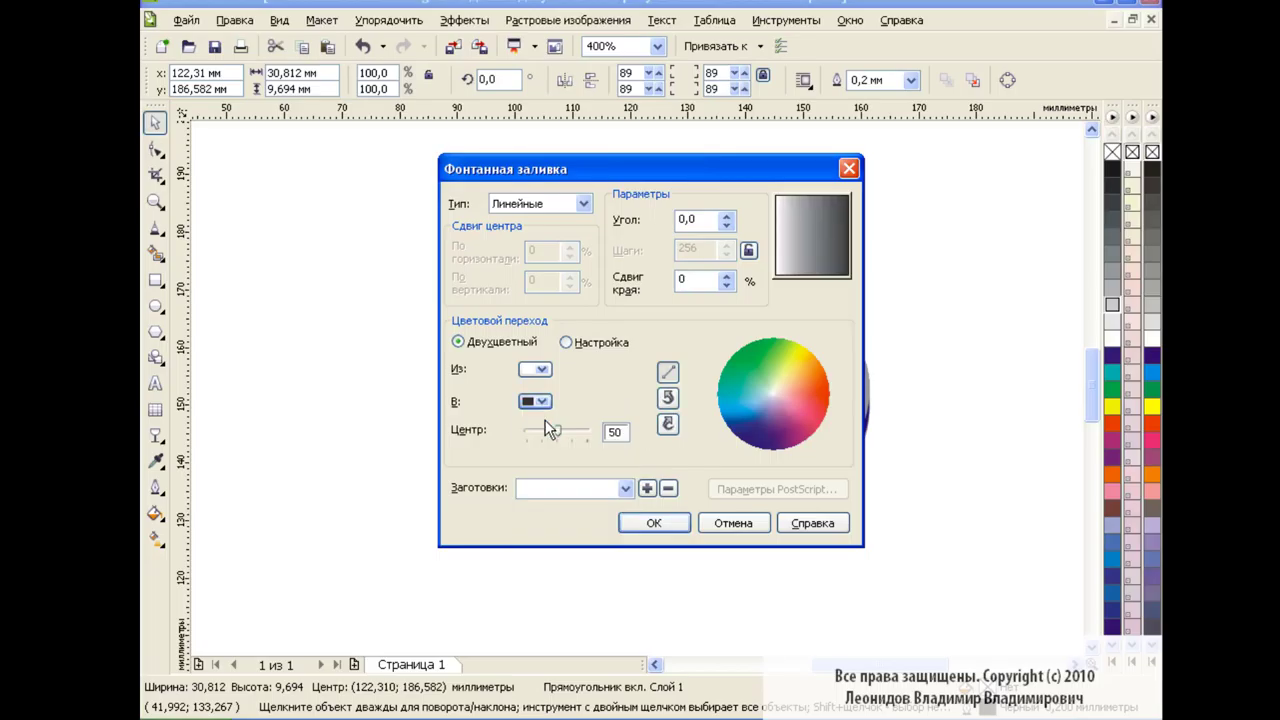
pyautogui.click(535, 401)
pyautogui.click(526, 420)
pyautogui.click(535, 369)
pyautogui.click(574, 390)
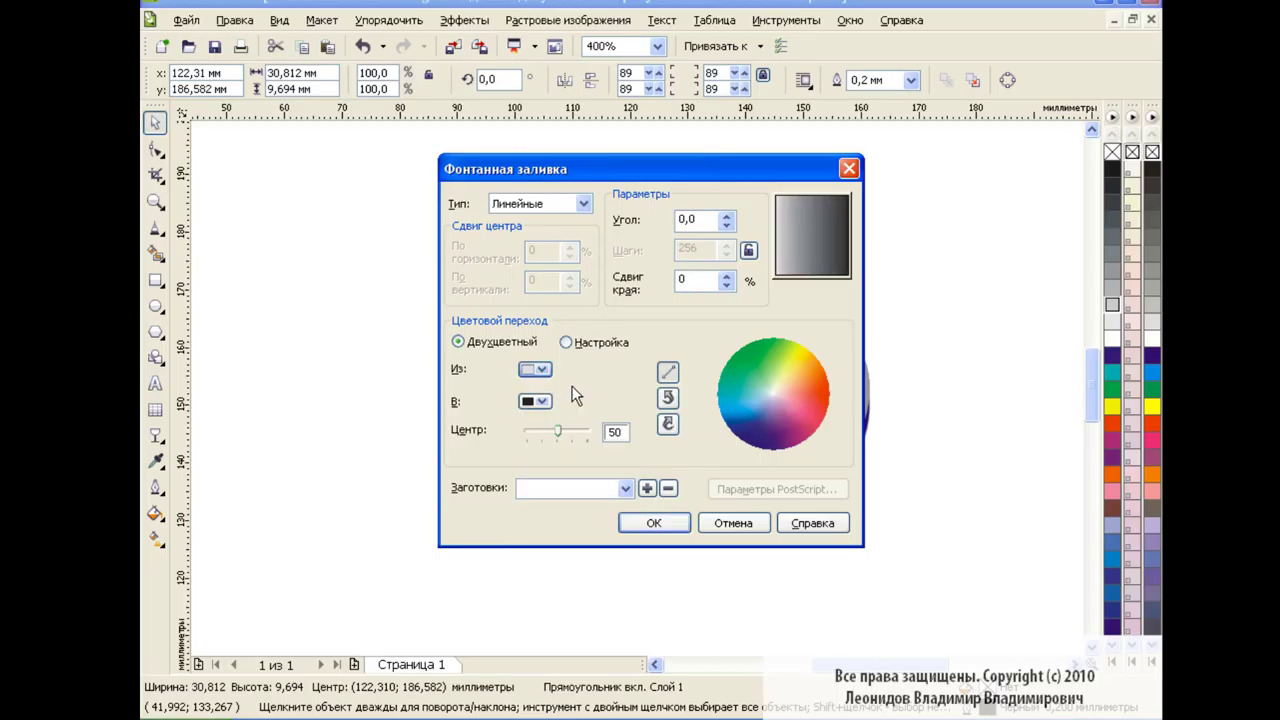
pyautogui.click(535, 369)
pyautogui.click(574, 390)
pyautogui.click(653, 522)
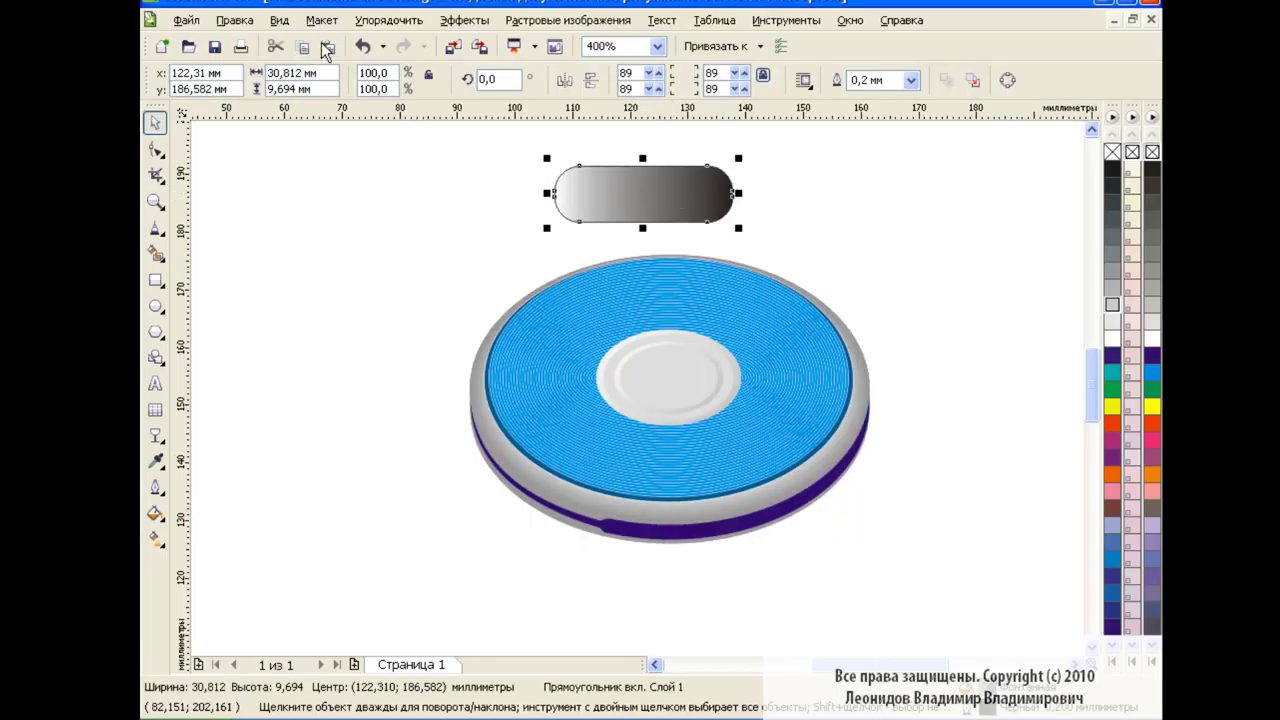
# - Make a smaller inner copy of the pill and fill it white
pyautogui.moveTo(738, 193); pyautogui.dragTo(729, 193)
pyautogui.moveTo(642, 158); pyautogui.dragTo(642, 164)
pyautogui.moveTo(547, 193); pyautogui.dragTo(562, 196)
pyautogui.click(799, 235)
pyautogui.click(640, 195)
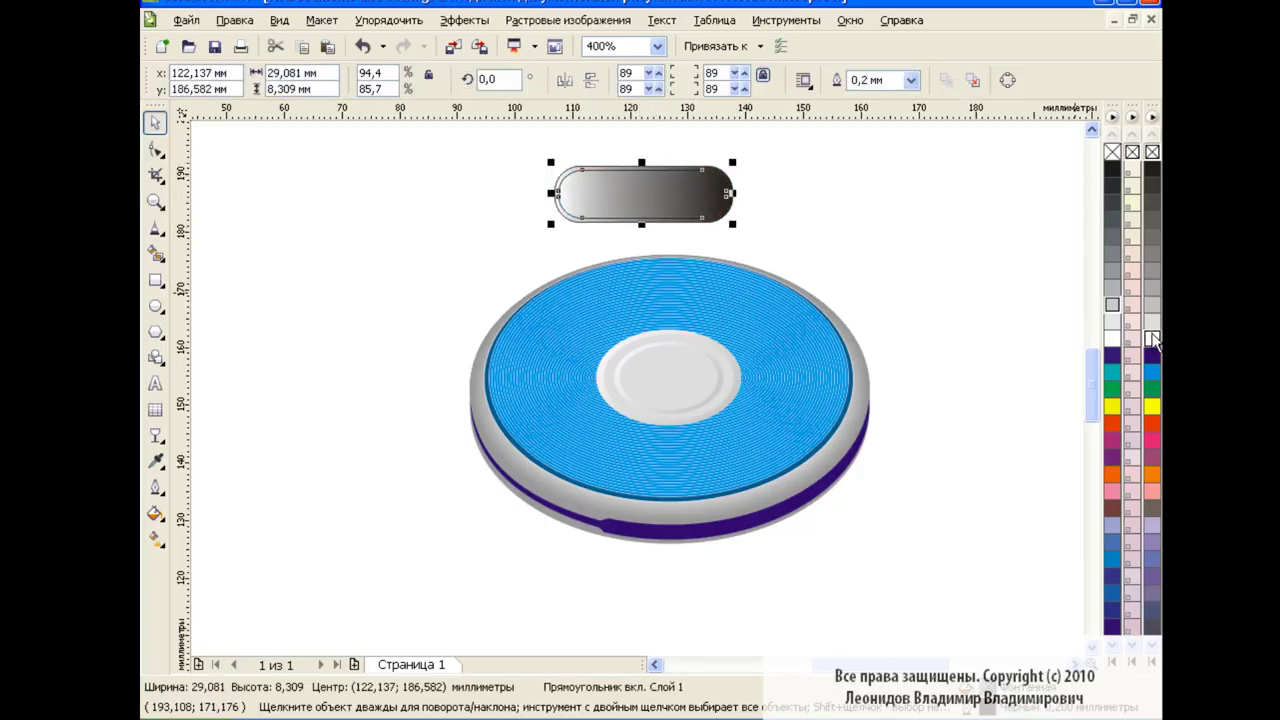
pyautogui.click(1152, 338)
pyautogui.click(805, 201)
# - Shrink the inner rounded rectangle to about 27 mm wide
pyautogui.click(677, 188)
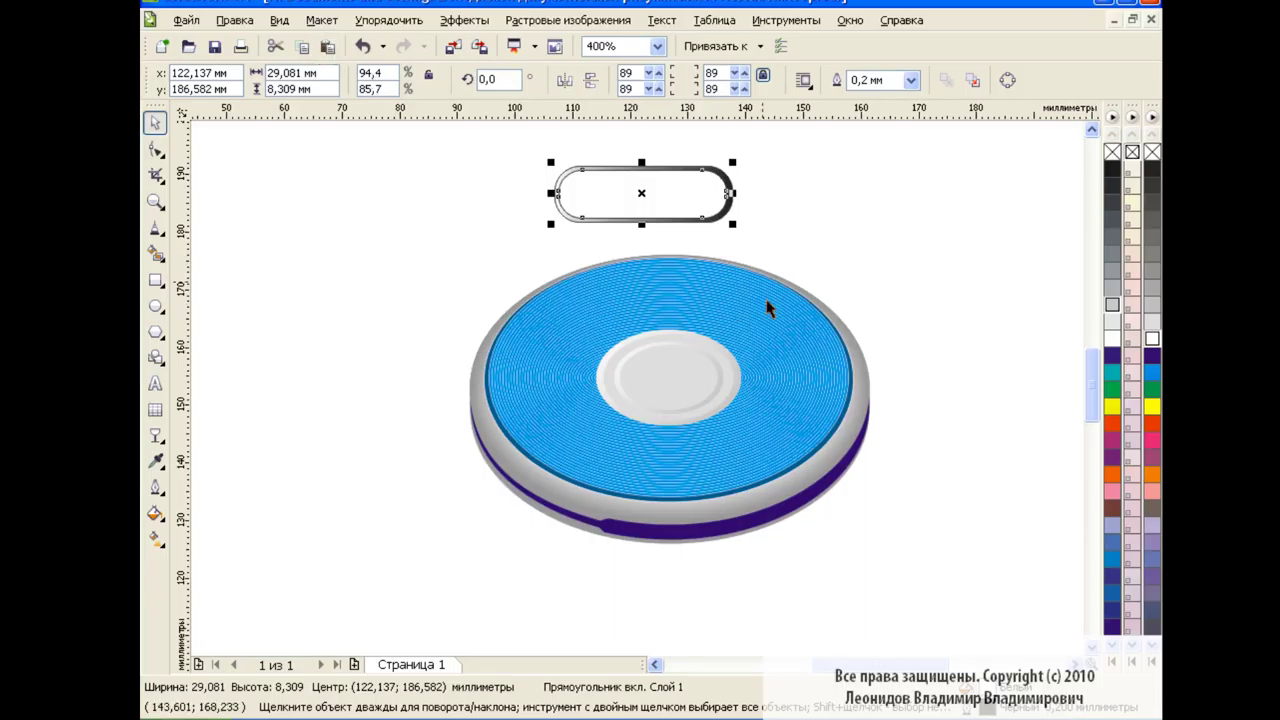
pyautogui.moveTo(733, 193); pyautogui.dragTo(728, 193)
pyautogui.moveTo(642, 162); pyautogui.dragTo(642, 165)
pyautogui.moveTo(551, 193); pyautogui.dragTo(560, 197)
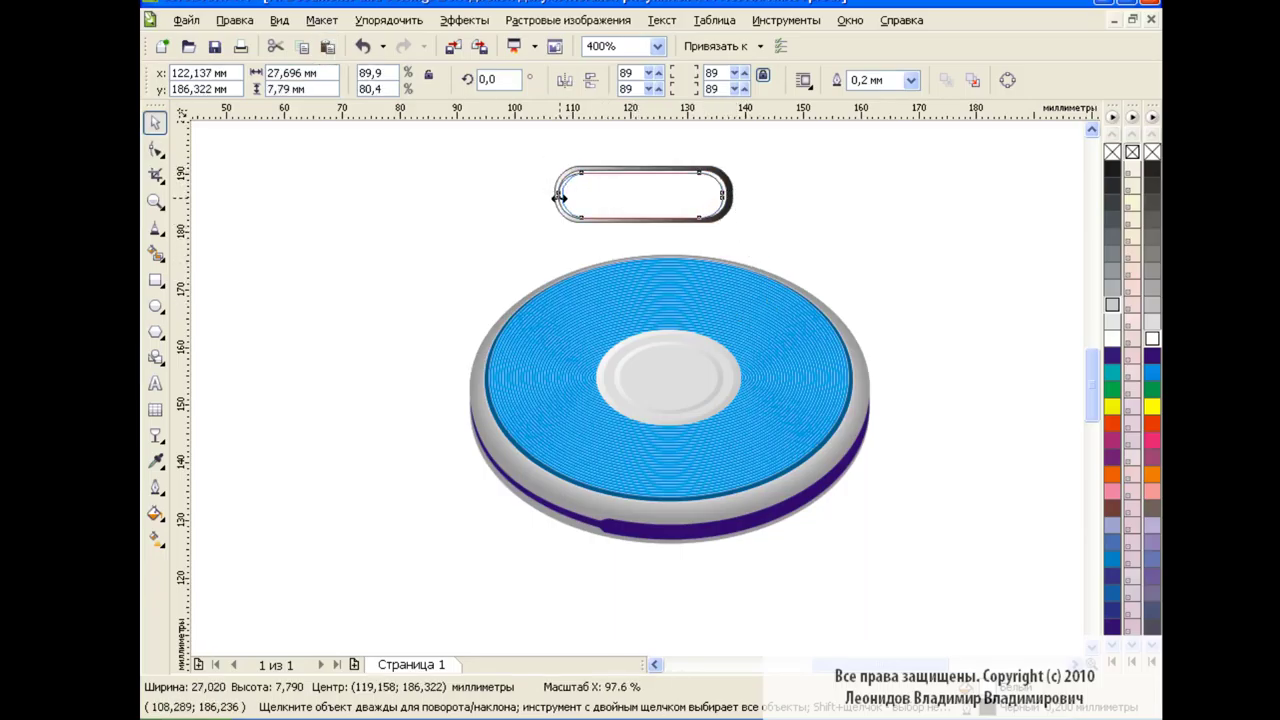
pyautogui.moveTo(642, 221); pyautogui.dragTo(642, 219)
pyautogui.click(815, 235)
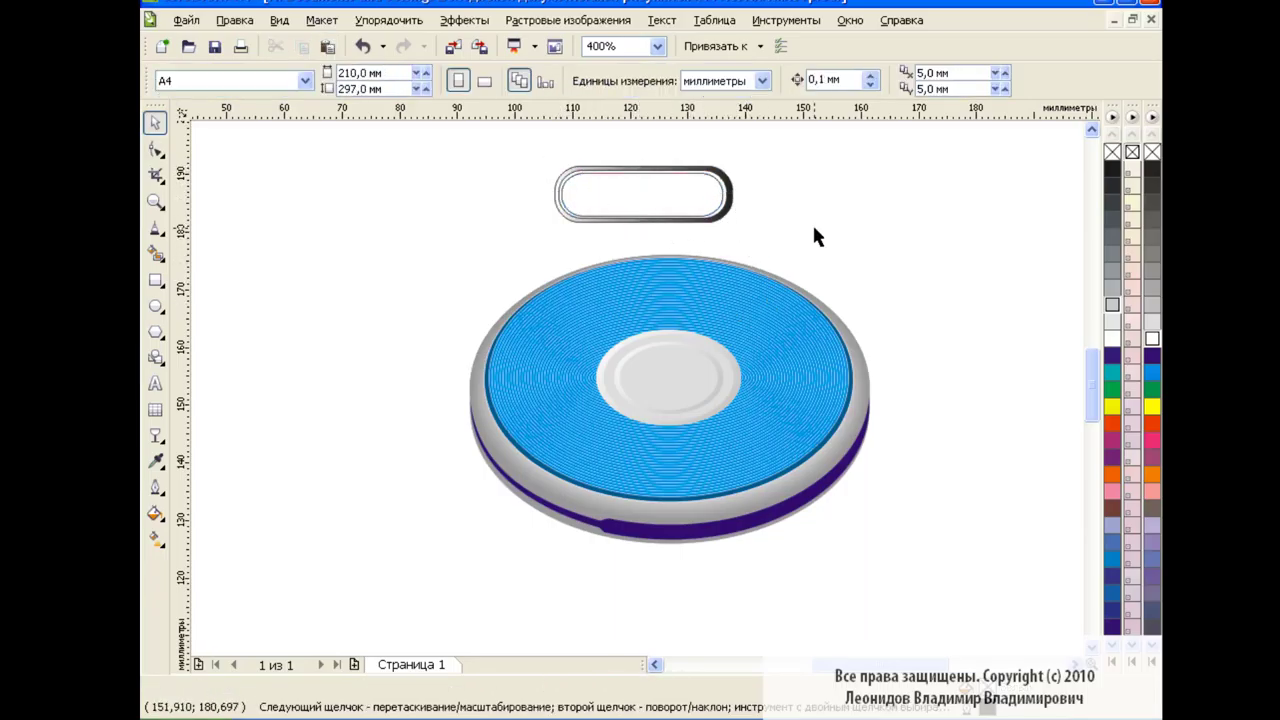
pyautogui.click(643, 193)
# - Fill the inner rectangle with a black-to-light-grey linear gradient
pyautogui.click(155, 513)
pyautogui.click(211, 534)
pyautogui.click(535, 369)
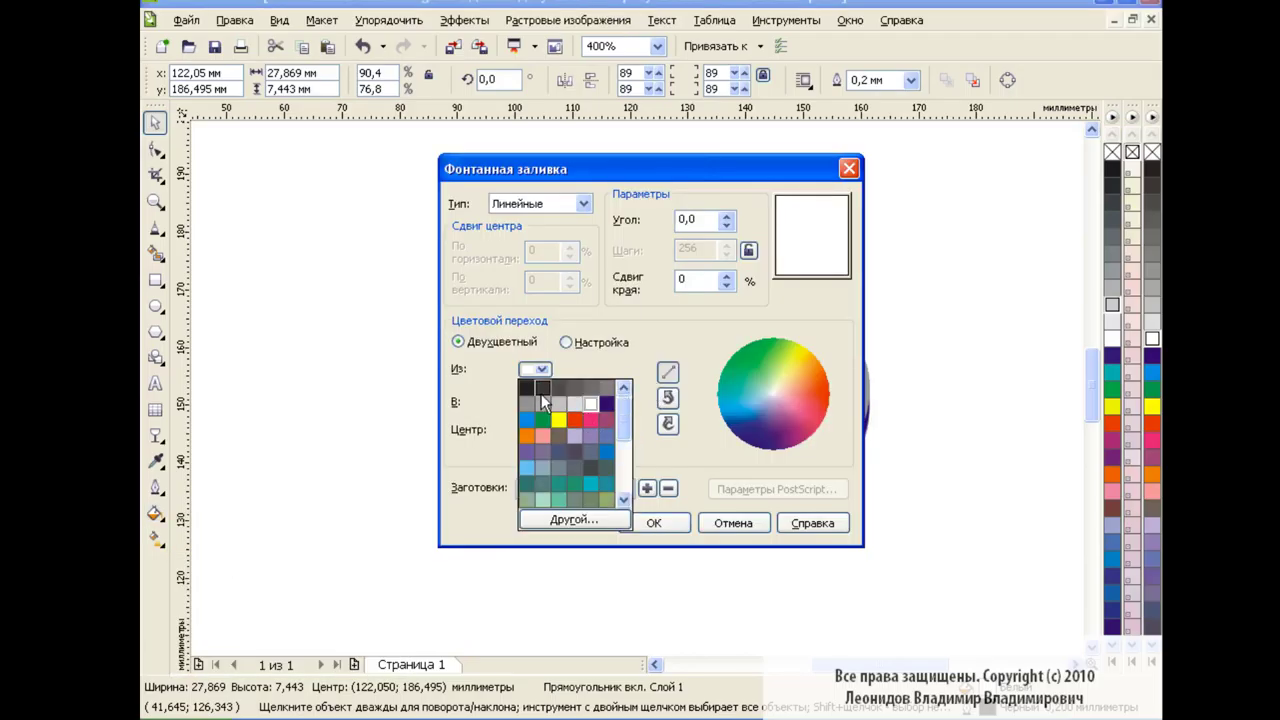
pyautogui.click(541, 394)
pyautogui.click(546, 400)
pyautogui.click(567, 426)
pyautogui.click(535, 401)
pyautogui.click(590, 420)
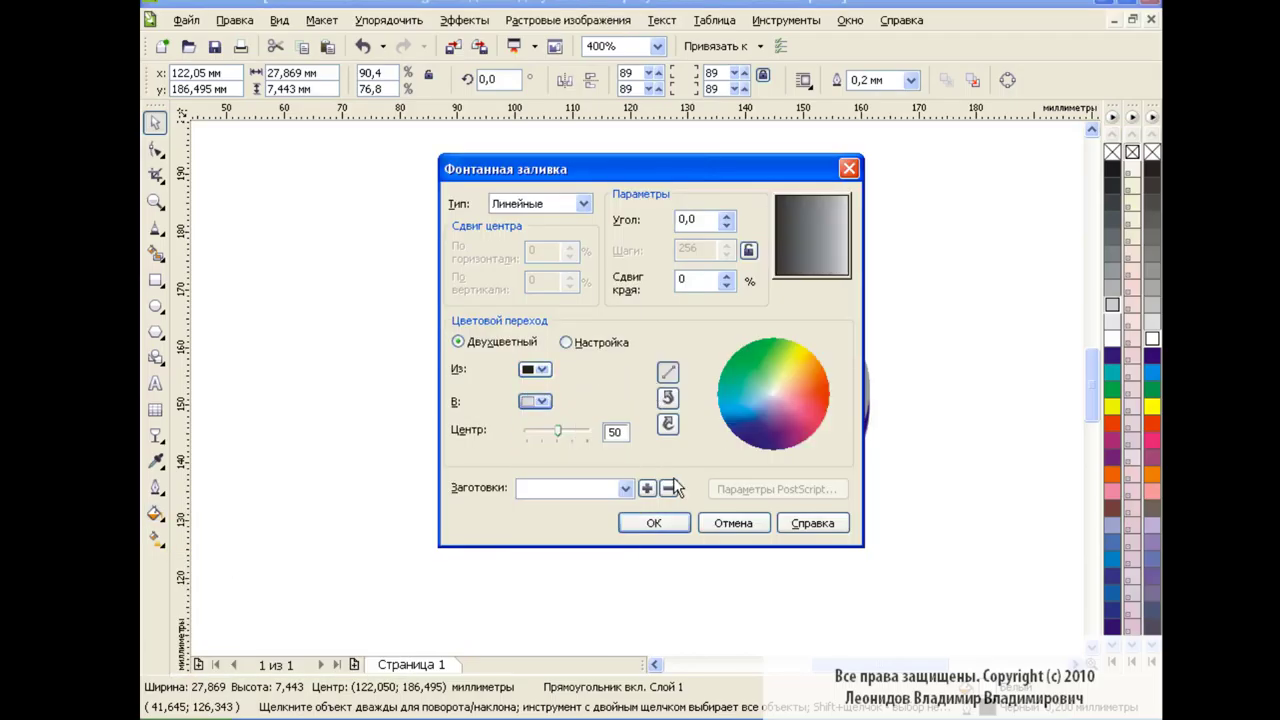
pyautogui.click(653, 523)
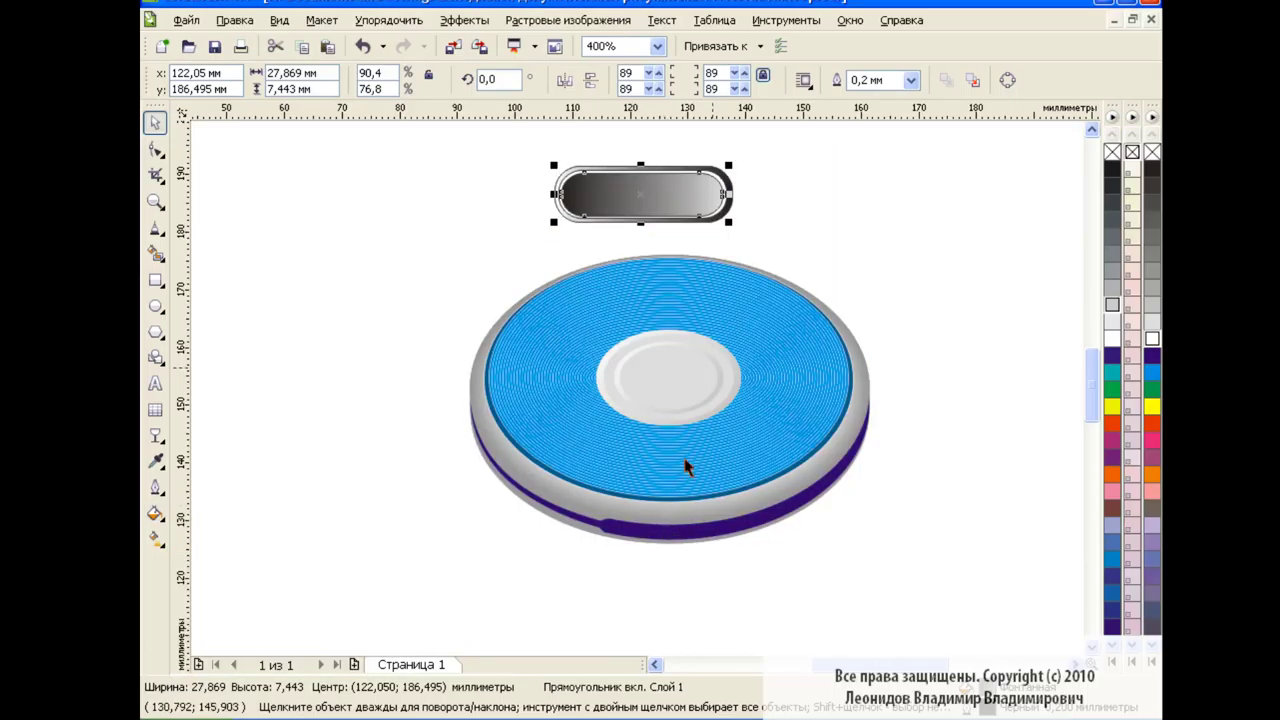
# - Soften the inner rectangle's gradient with a 70% black start colour
pyautogui.click(682, 183)
pyautogui.click(155, 513)
pyautogui.click(231, 547)
pyautogui.click(543, 366)
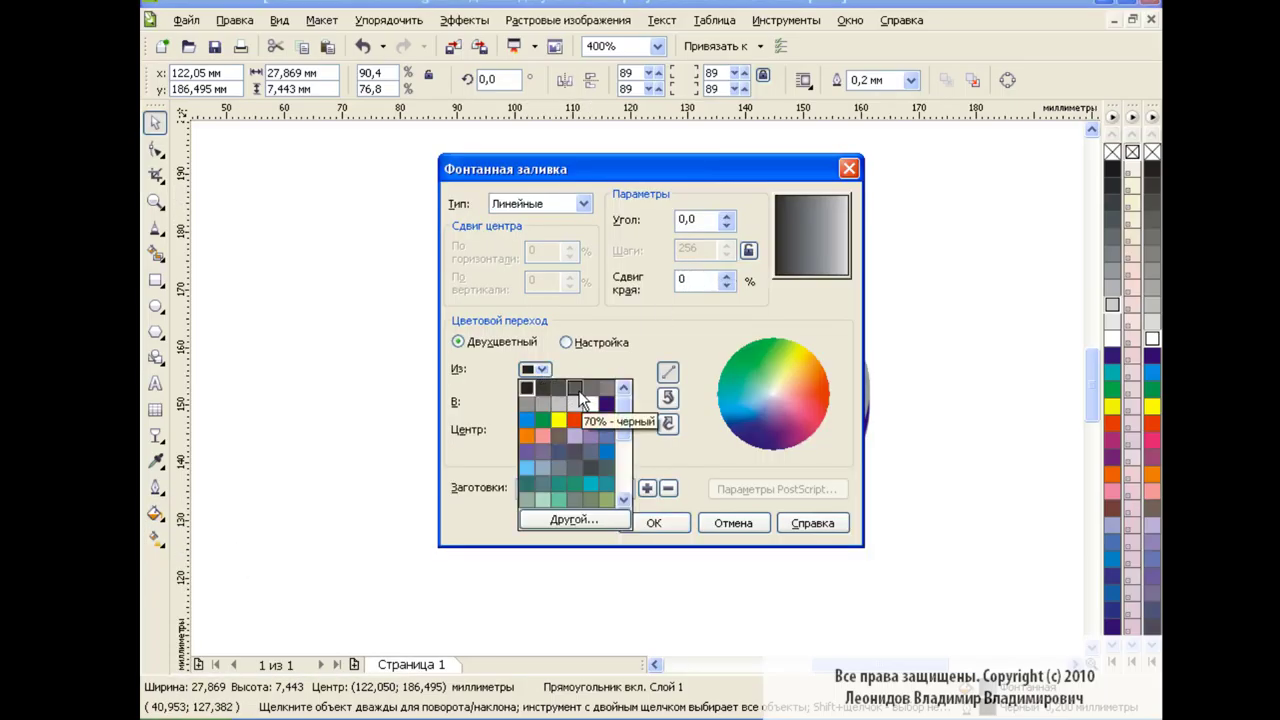
pyautogui.click(571, 402)
pyautogui.click(654, 443)
pyautogui.click(771, 215)
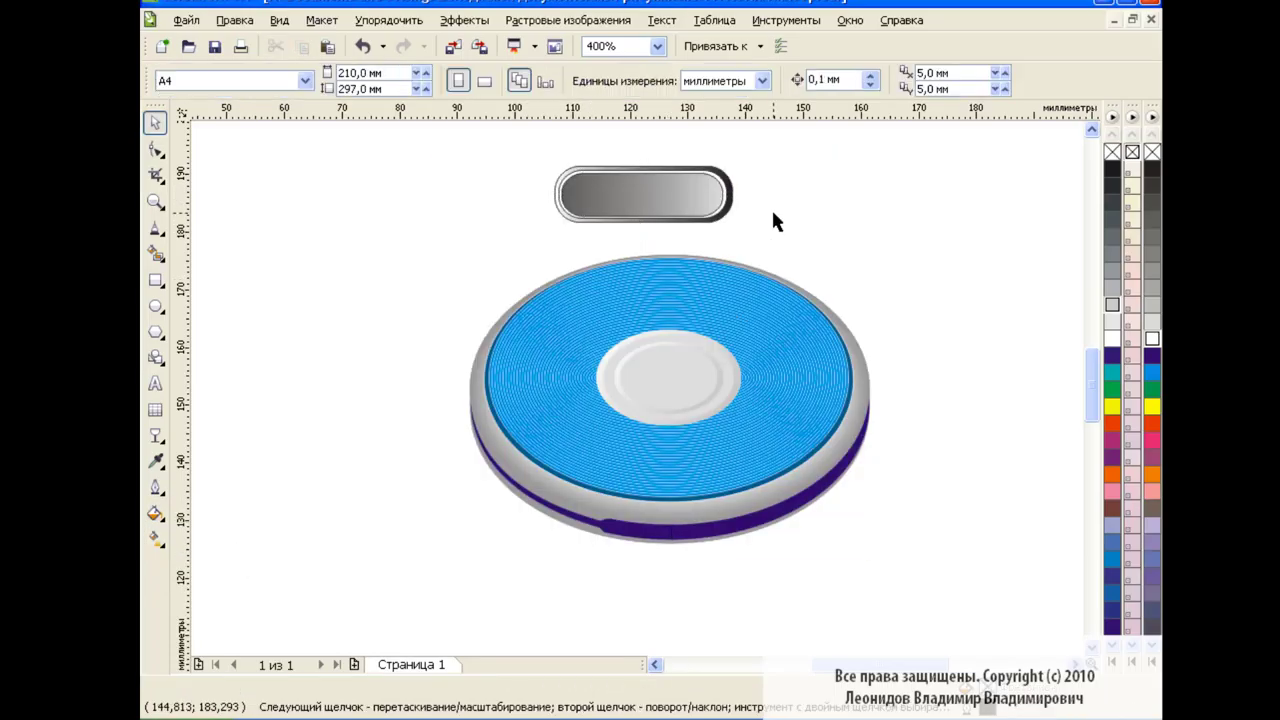
pyautogui.click(155, 306)
# - Draw a small circle at the rectangle's right end with a radial gradient starting at 60% black
pyautogui.moveTo(690, 184); pyautogui.dragTo(708, 202)
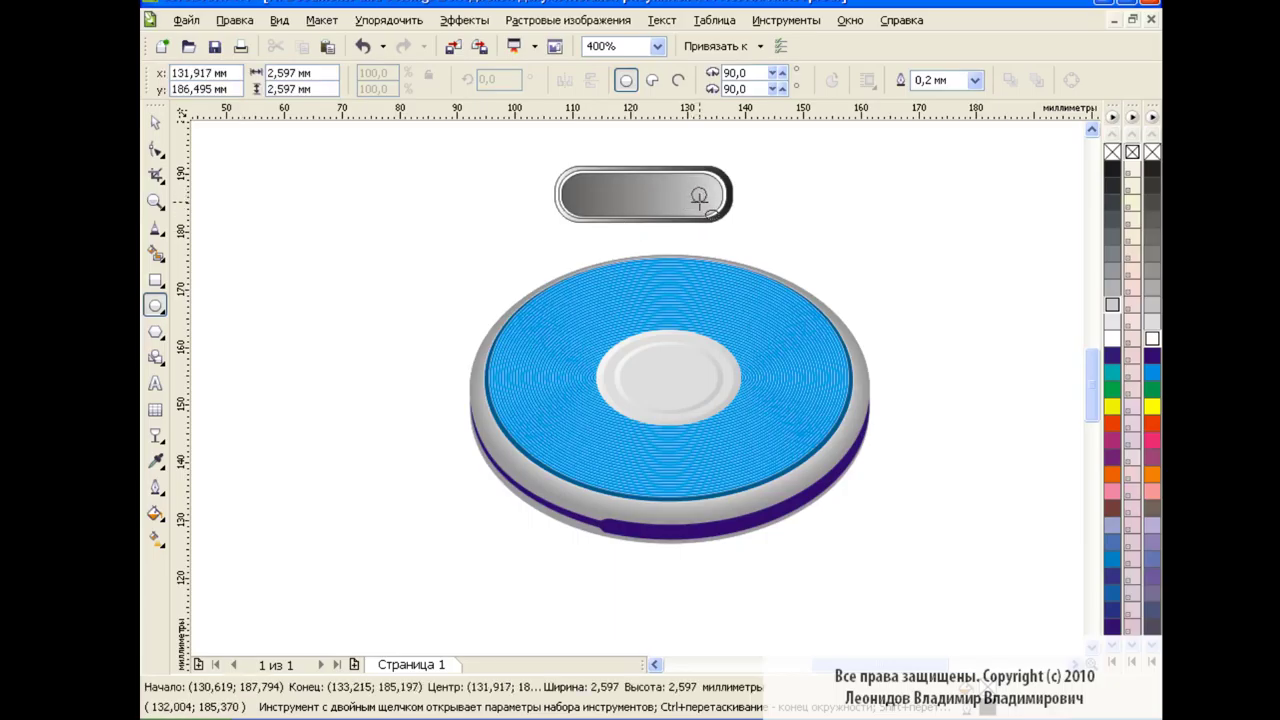
pyautogui.click(155, 513)
pyautogui.click(231, 545)
pyautogui.click(583, 203)
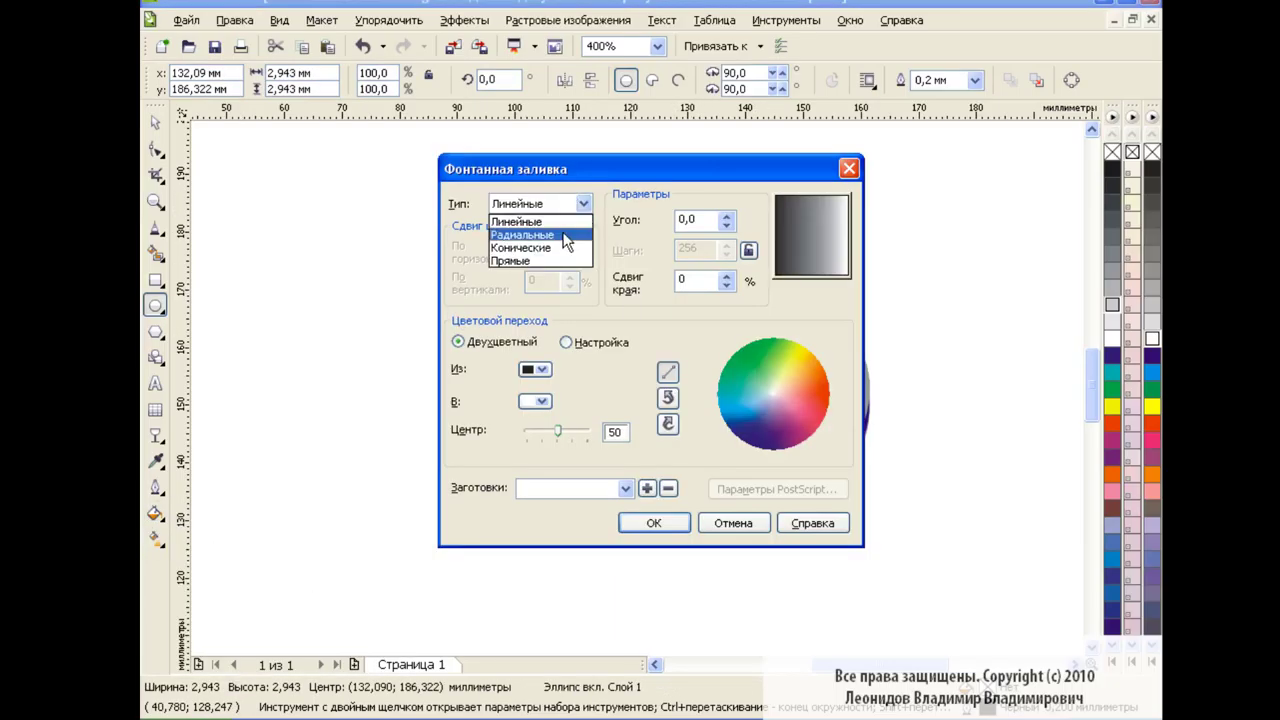
pyautogui.click(520, 229)
pyautogui.click(543, 369)
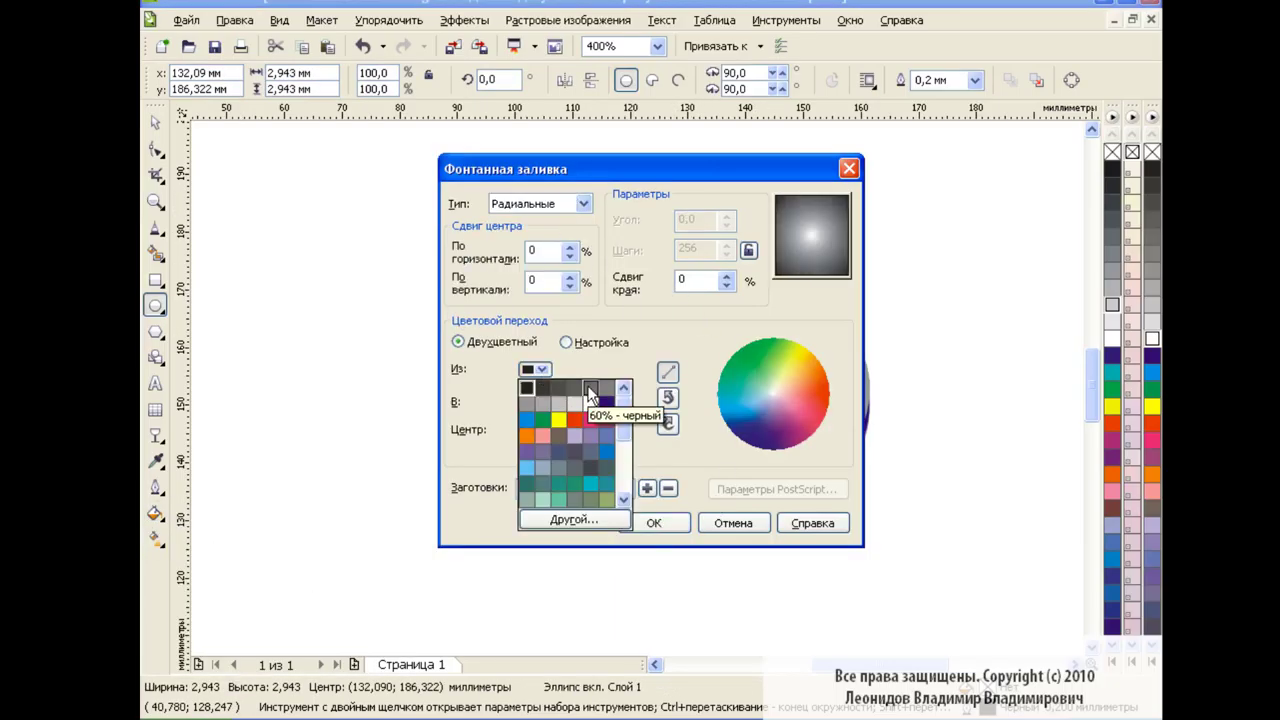
pyautogui.click(577, 401)
pyautogui.click(654, 523)
# - Shift the circle's radial highlight off-centre with the interactive fill
pyautogui.click(155, 538)
pyautogui.click(287, 543)
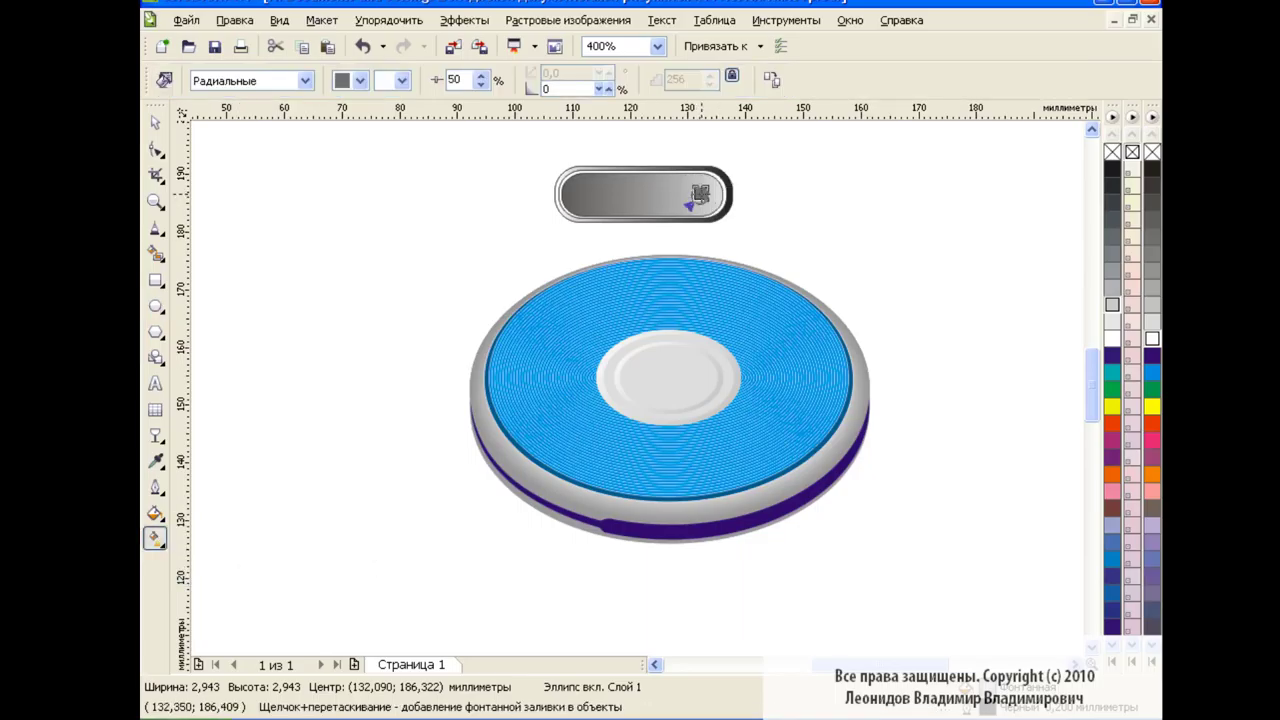
pyautogui.click(155, 513)
pyautogui.click(231, 545)
pyautogui.moveTo(780, 262); pyautogui.dragTo(830, 215)
pyautogui.click(656, 530)
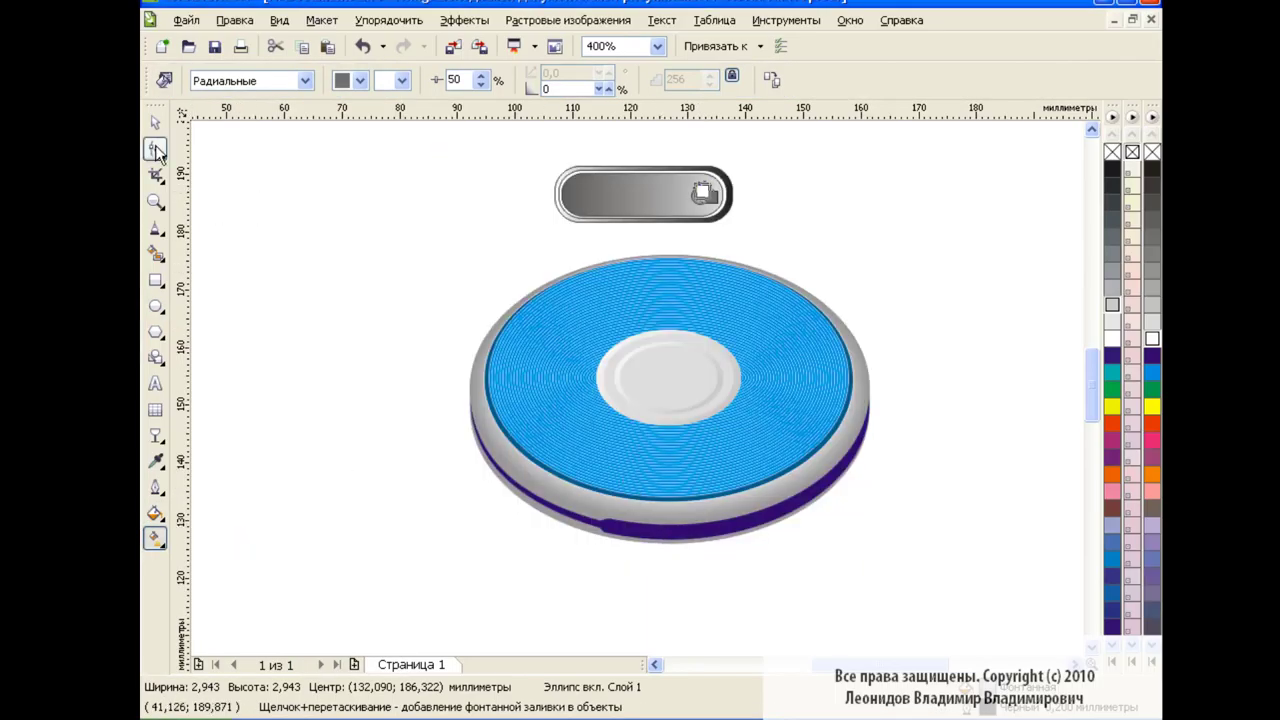
pyautogui.click(155, 121)
pyautogui.click(372, 252)
# - Add a gradient-filled small rectangle on the slider's left end, tilted into a slanted stripe
pyautogui.click(156, 282)
pyautogui.moveTo(590, 183)
pyautogui.mouseDown()
pyautogui.moveTo(599, 215)
pyautogui.moveTo(482, 222)
pyautogui.mouseUp()
pyautogui.press('space')
pyautogui.click(155, 513)
pyautogui.click(231, 545)
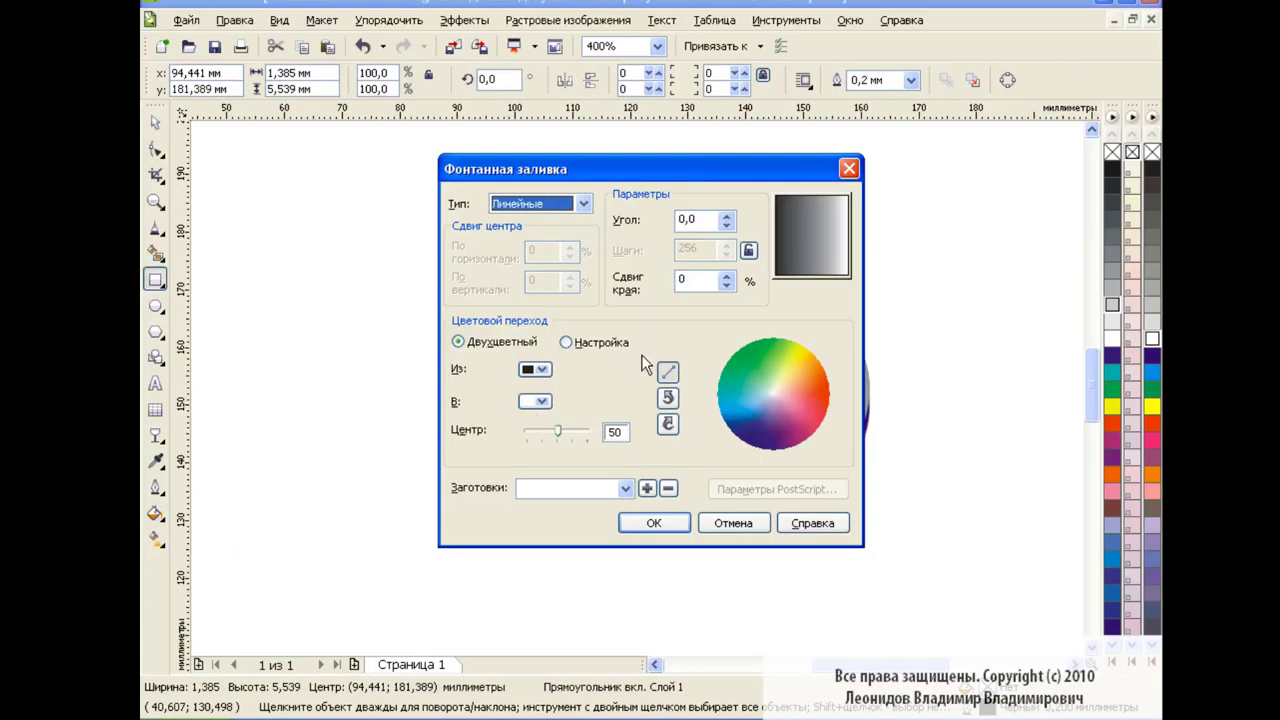
pyautogui.click(648, 520)
pyautogui.click(531, 240)
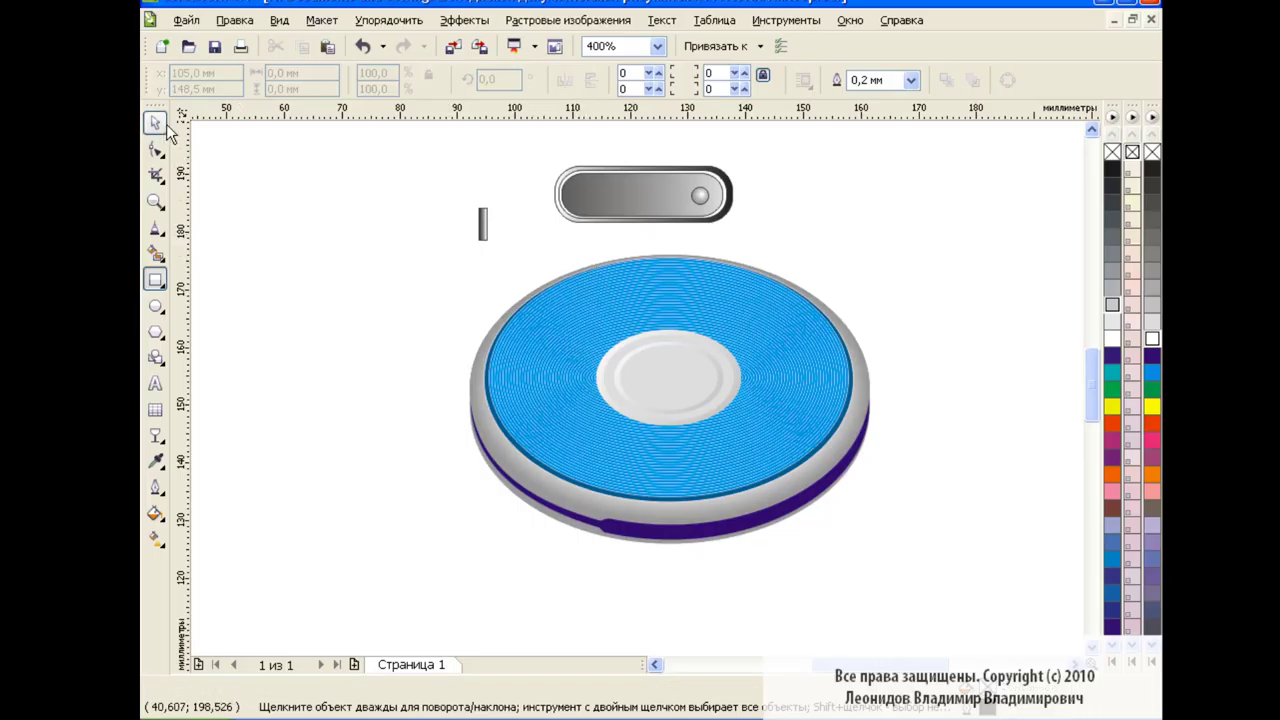
pyautogui.click(482, 222)
pyautogui.moveTo(482, 222)
pyautogui.mouseDown()
pyautogui.moveTo(592, 195)
pyautogui.moveTo(656, 197)
pyautogui.mouseUp()
pyautogui.click(590, 196)
# - Group all seven slider parts together
pyautogui.click(809, 202)
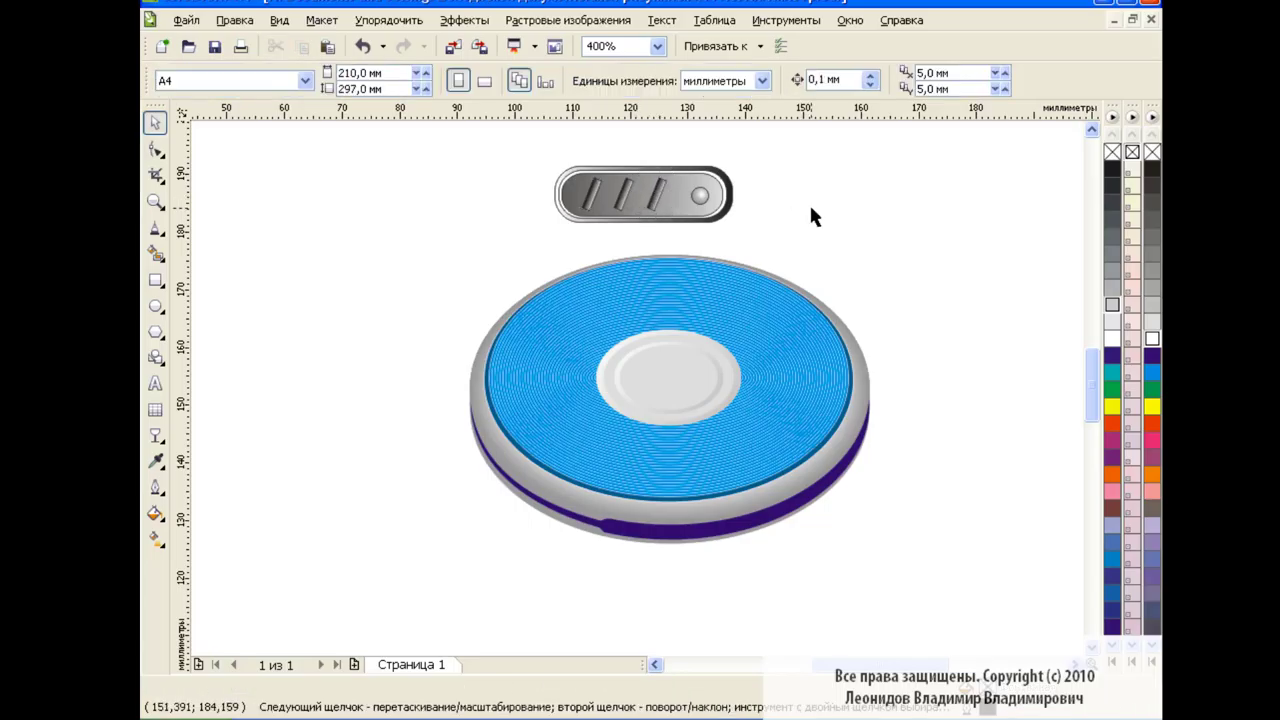
pyautogui.moveTo(530, 145)
pyautogui.mouseDown()
pyautogui.moveTo(776, 253)
pyautogui.moveTo(612, 188)
pyautogui.moveTo(658, 392)
pyautogui.mouseUp()
pyautogui.hotkey('ctrl', 'g')
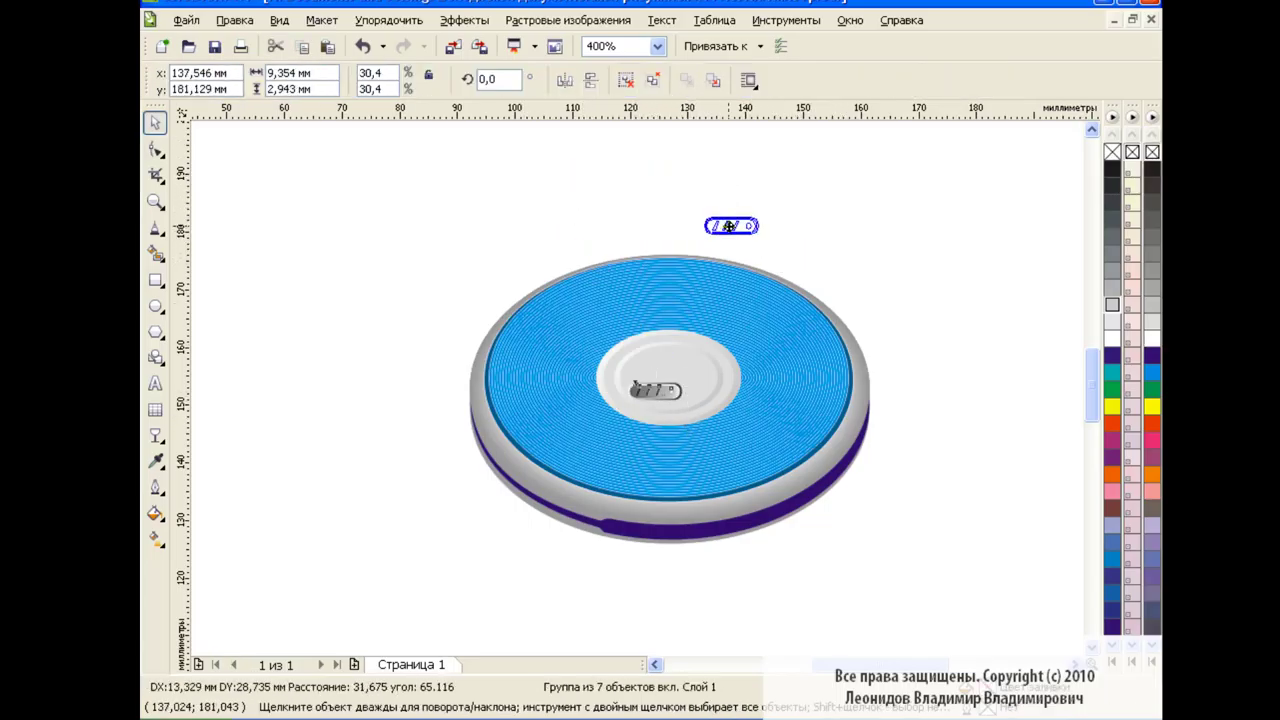
# - Undo the move and give the slider's outer frame a new gradient start colour
pyautogui.hotkey('ctrl', 'z')
pyautogui.moveTo(588, 188); pyautogui.dragTo(837, 308)
pyautogui.keyDown('ctrl'); pyautogui.click(825, 212); pyautogui.keyUp('ctrl')
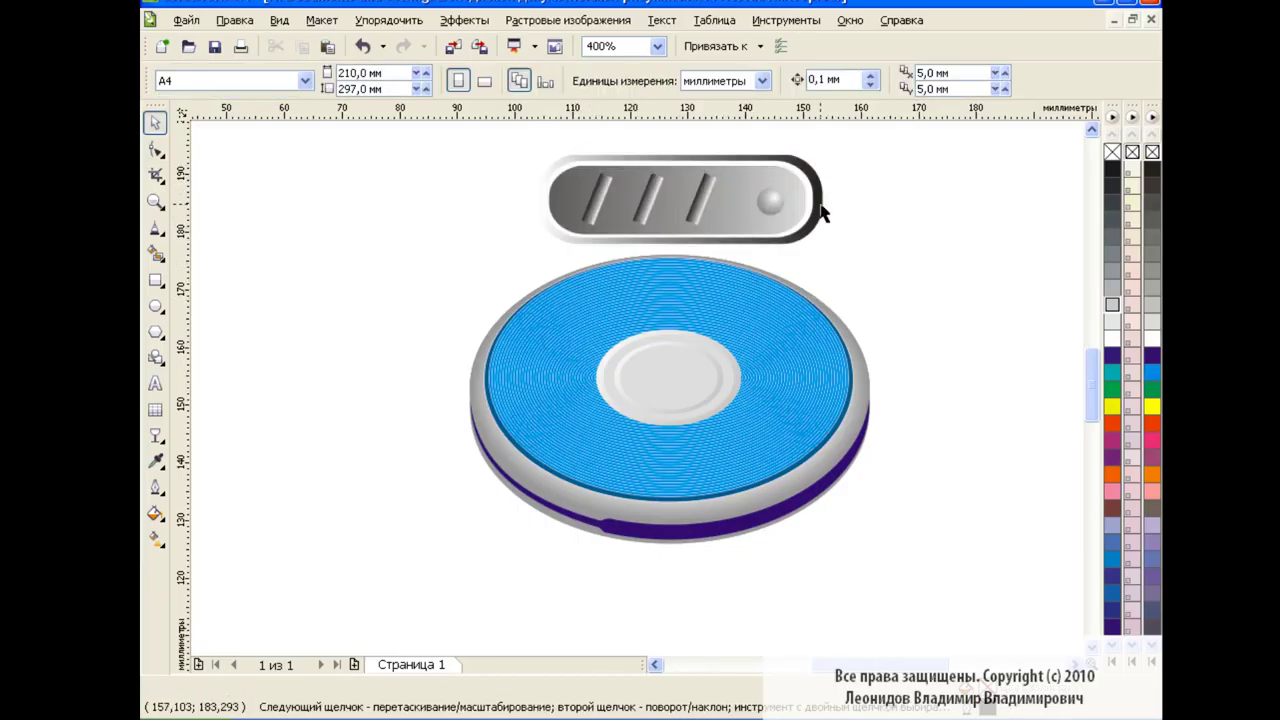
pyautogui.keyDown('ctrl'); pyautogui.click(780, 170); pyautogui.keyUp('ctrl')
pyautogui.click(155, 513)
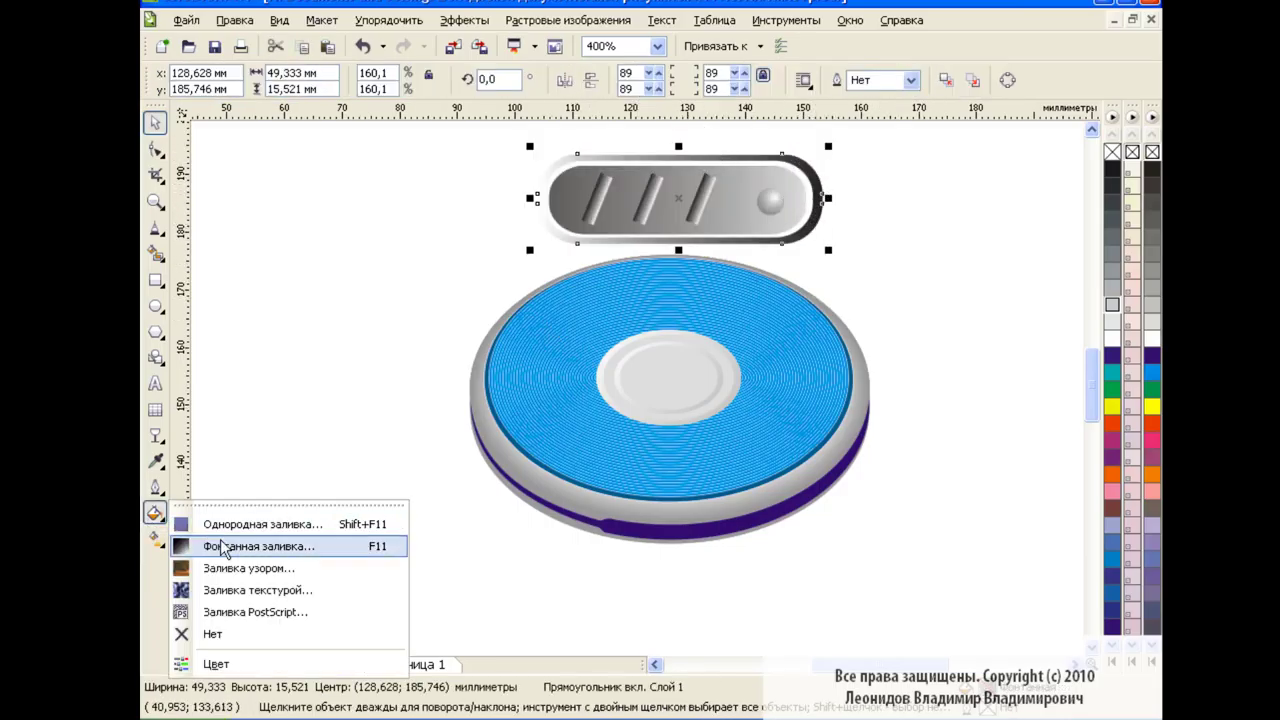
pyautogui.click(280, 543)
pyautogui.click(535, 369)
pyautogui.click(579, 396)
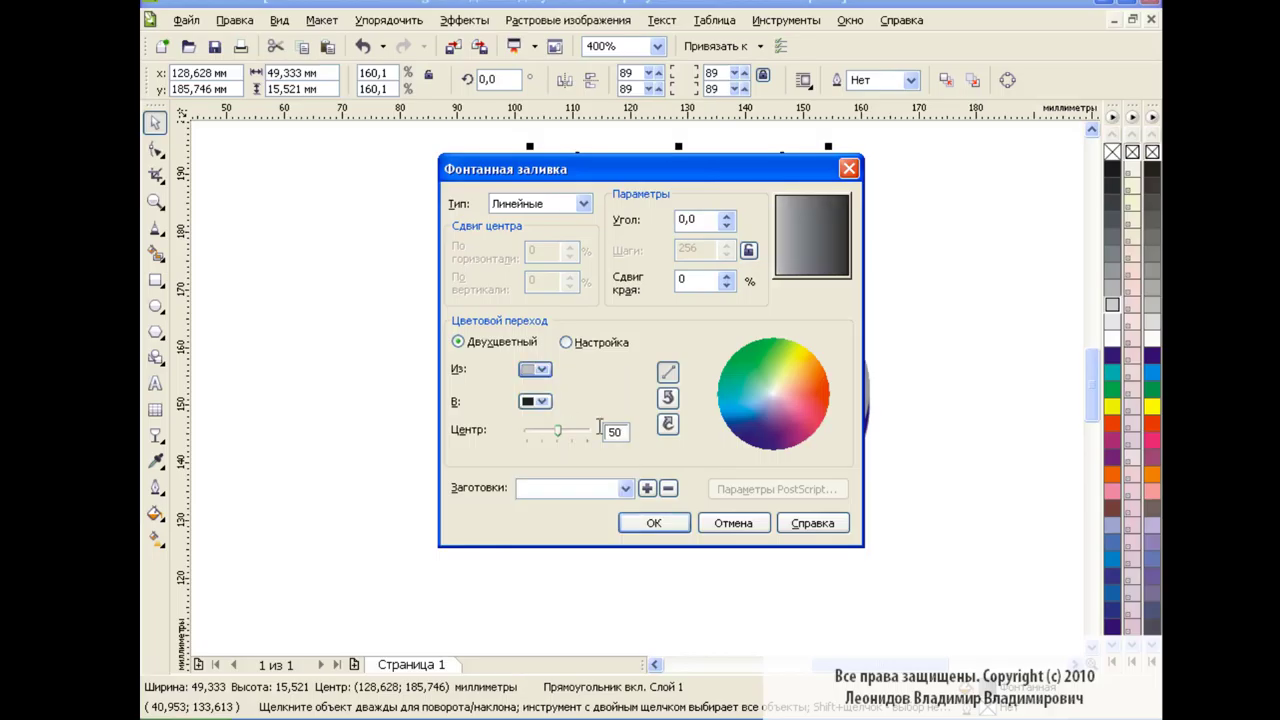
pyautogui.click(653, 523)
# - Shrink the slider group onto the disc's front edge and tilt it along the rim
pyautogui.click(534, 156)
pyautogui.click(560, 172)
pyautogui.moveTo(530, 146)
pyautogui.mouseDown()
pyautogui.moveTo(628, 568)
pyautogui.moveTo(638, 530)
pyautogui.moveTo(705, 562)
pyautogui.mouseUp()
pyautogui.click(636, 530)
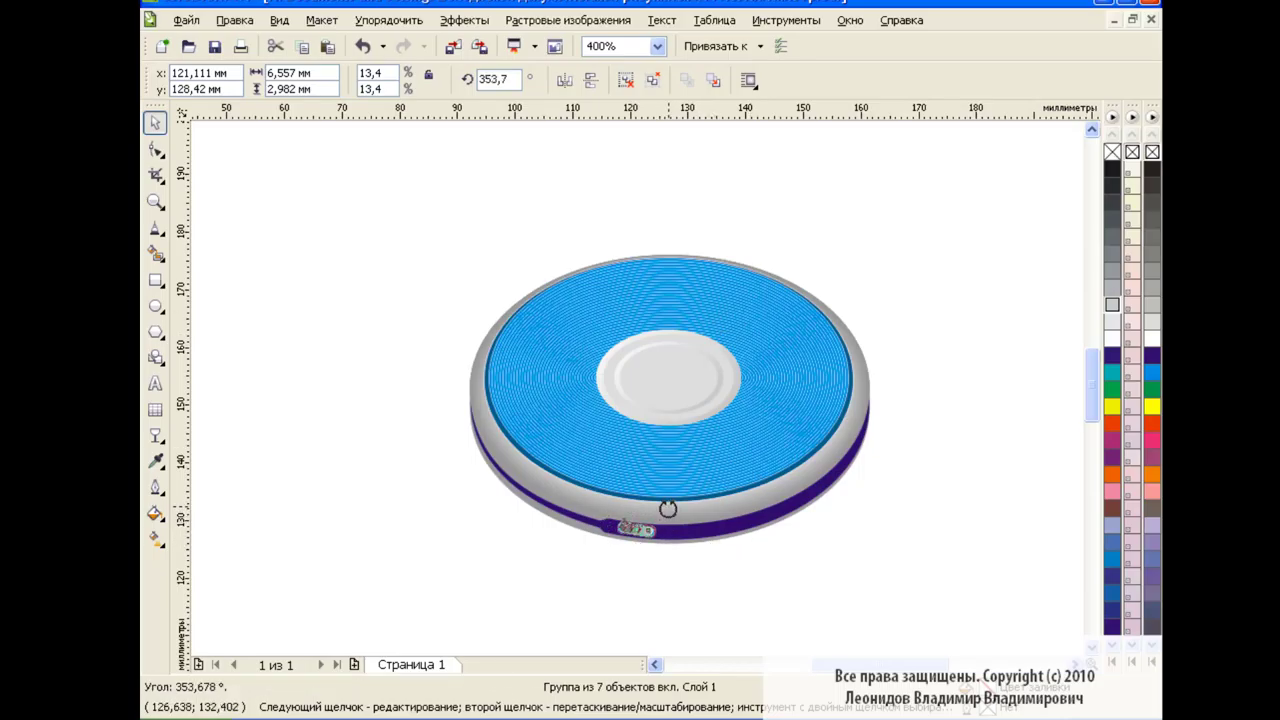
pyautogui.click(782, 598)
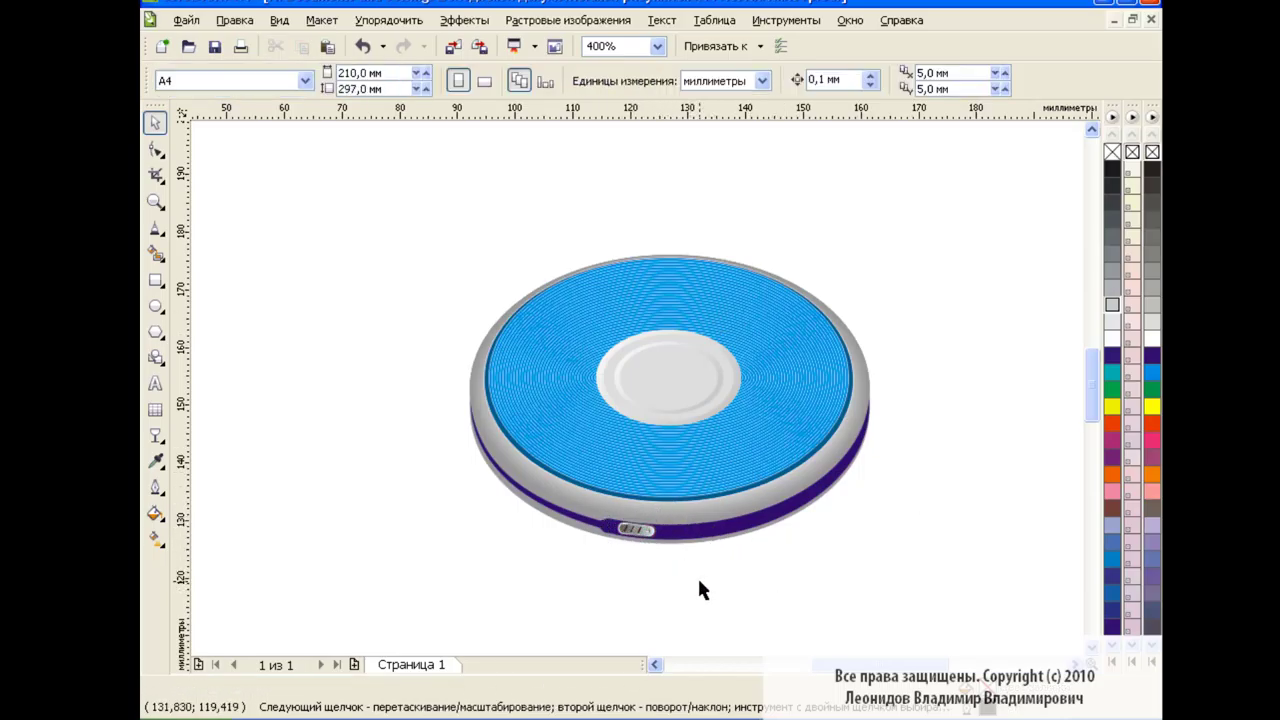
pyautogui.scroll(1, 700, 590)
# - Draw a flat ellipse and give it a grey linear gradient at 36.3° ending in 20% black
pyautogui.press('F7')
pyautogui.moveTo(591, 174)
pyautogui.mouseDown()
pyautogui.moveTo(717, 251)
pyautogui.moveTo(751, 214)
pyautogui.mouseUp()
pyautogui.moveTo(666, 264); pyautogui.dragTo(666, 260)
pyautogui.press('space')
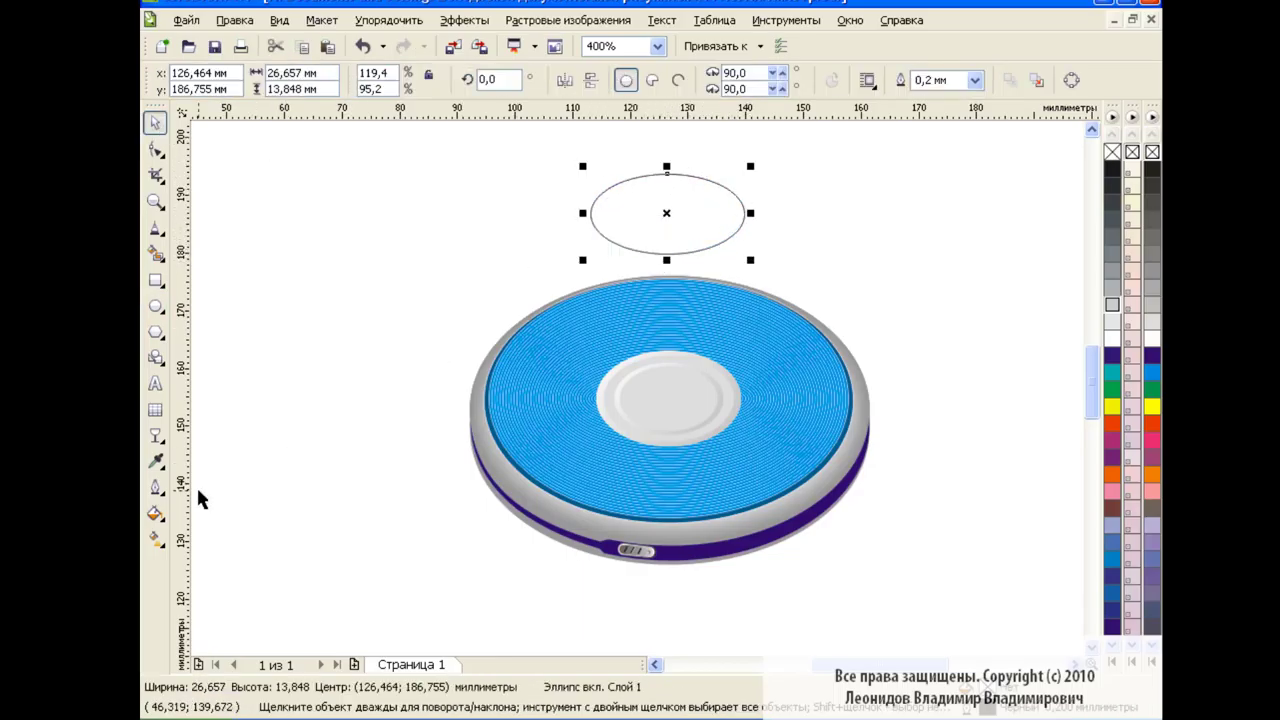
pyautogui.press('F11')
pyautogui.click(843, 213)
pyautogui.click(537, 401)
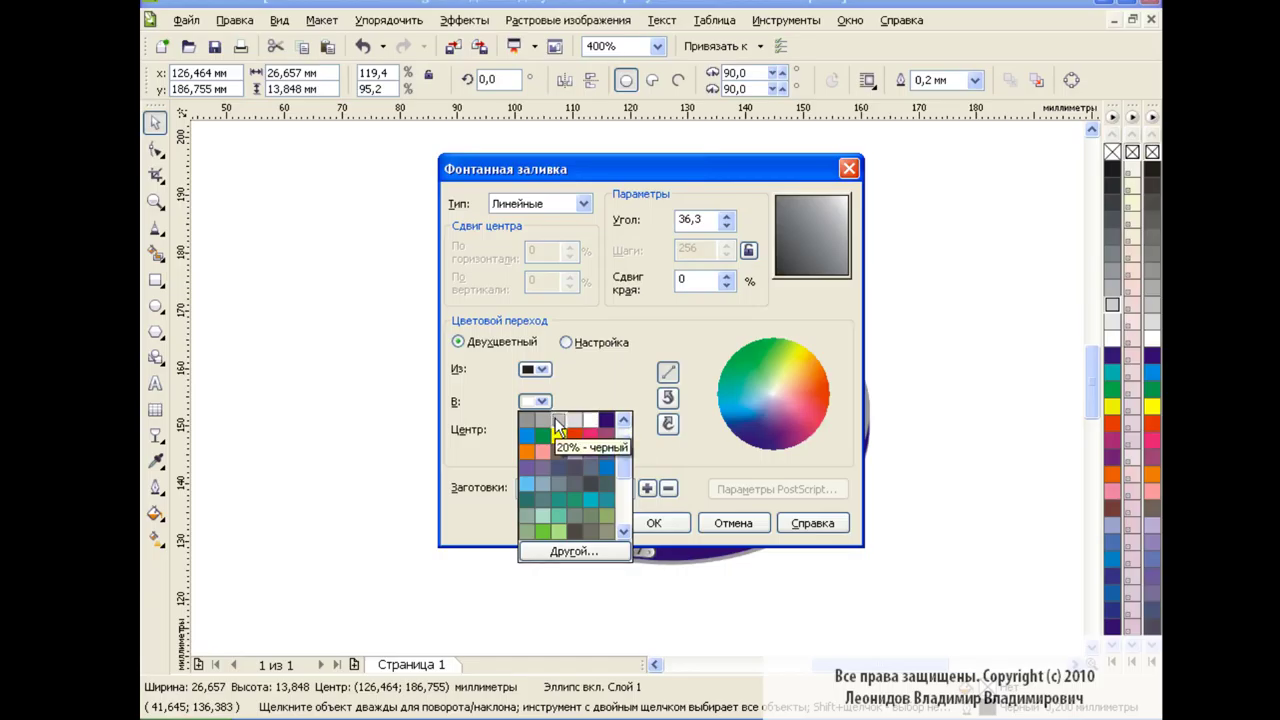
pyautogui.click(555, 418)
pyautogui.click(537, 369)
pyautogui.press('Return')
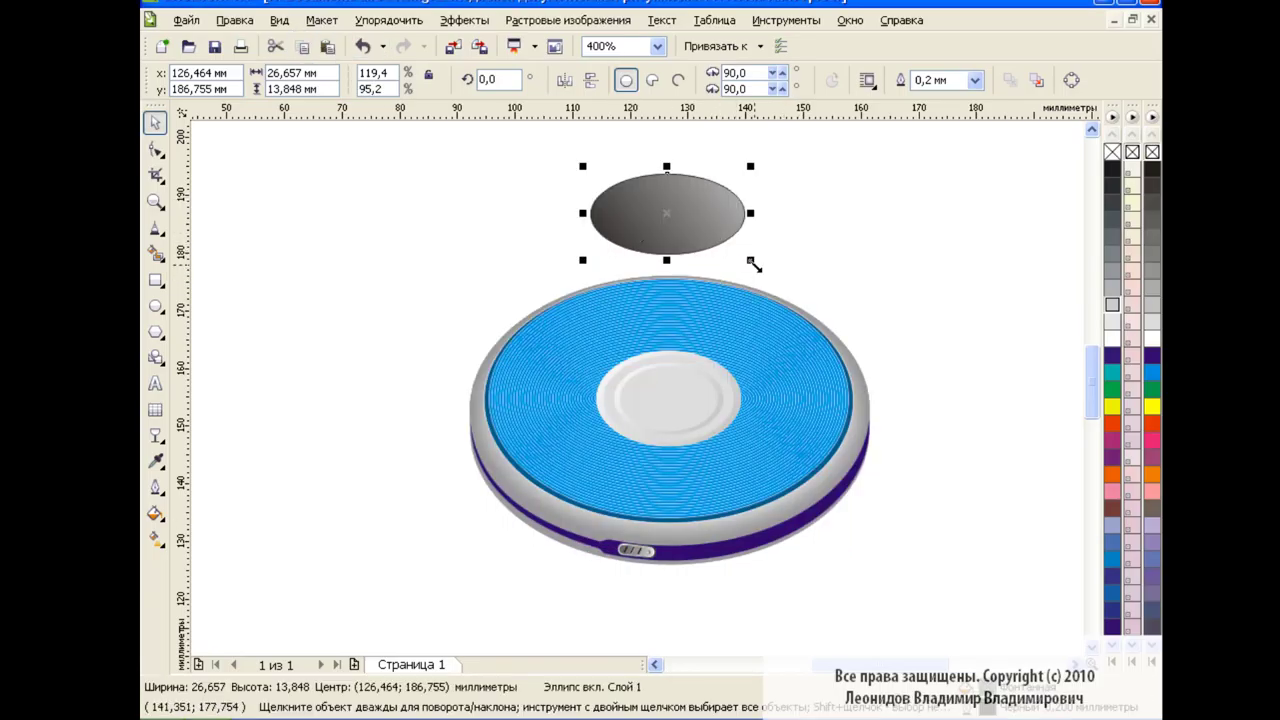
# - Adjust the ellipse's linear gradient start and end colours
pyautogui.click(862, 230)
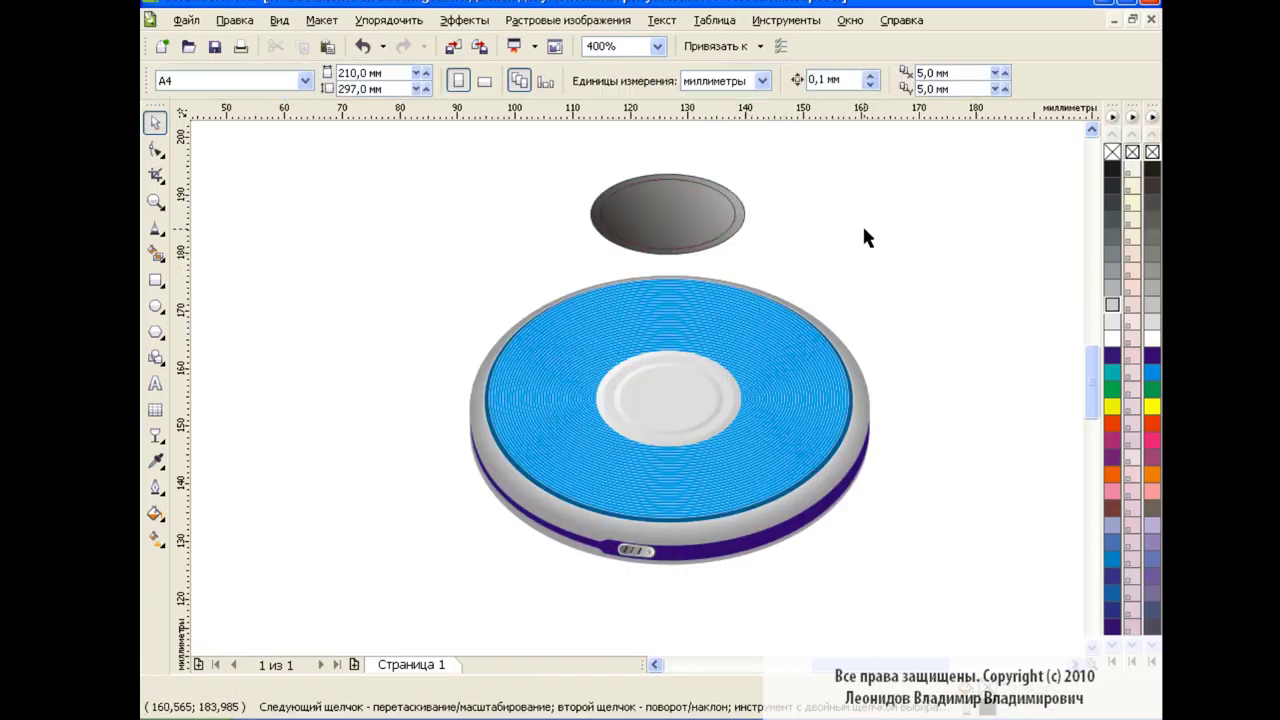
pyautogui.click(717, 231)
pyautogui.click(155, 513)
pyautogui.click(220, 543)
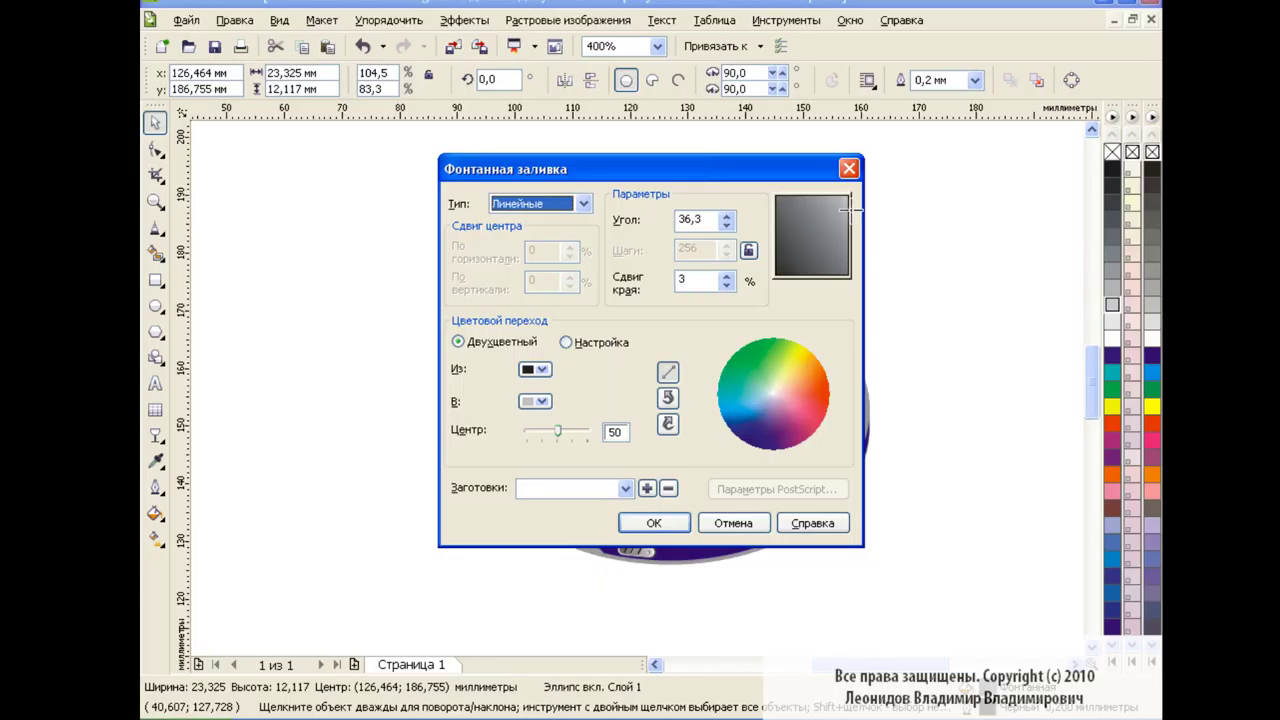
pyautogui.click(537, 369)
pyautogui.click(555, 418)
pyautogui.click(535, 401)
pyautogui.click(586, 450)
pyautogui.press('Return')
pyautogui.click(828, 228)
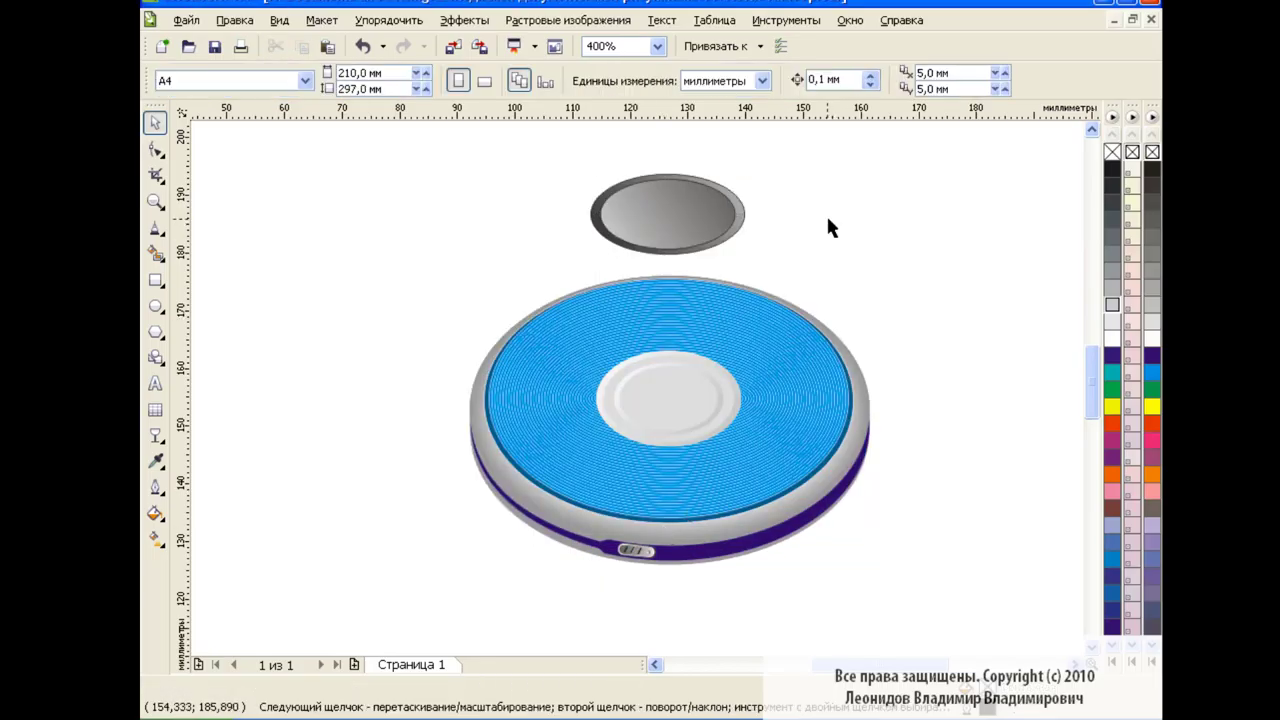
# - Make a smaller inner copy of the ellipse with a radial grey gradient
pyautogui.click(700, 200)
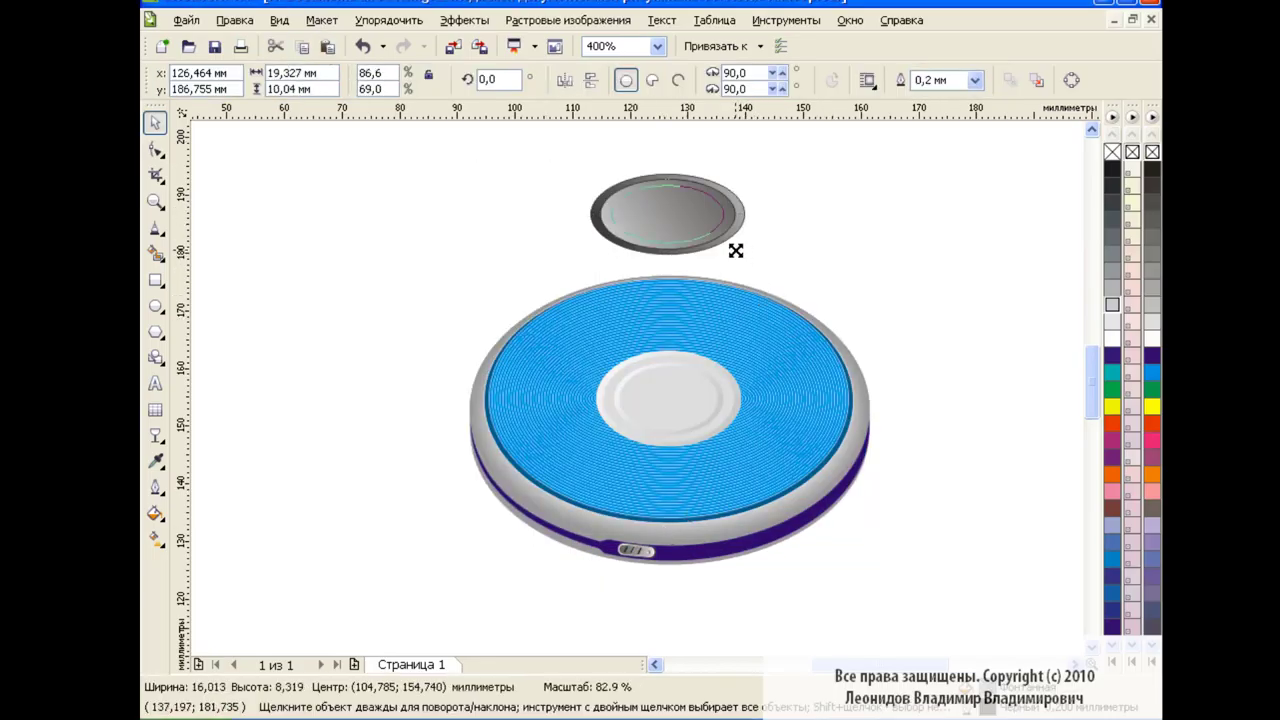
pyautogui.moveTo(735, 250); pyautogui.dragTo(735, 252)
pyautogui.click(155, 513)
pyautogui.click(220, 543)
pyautogui.click(583, 203)
pyautogui.click(566, 235)
pyautogui.click(655, 523)
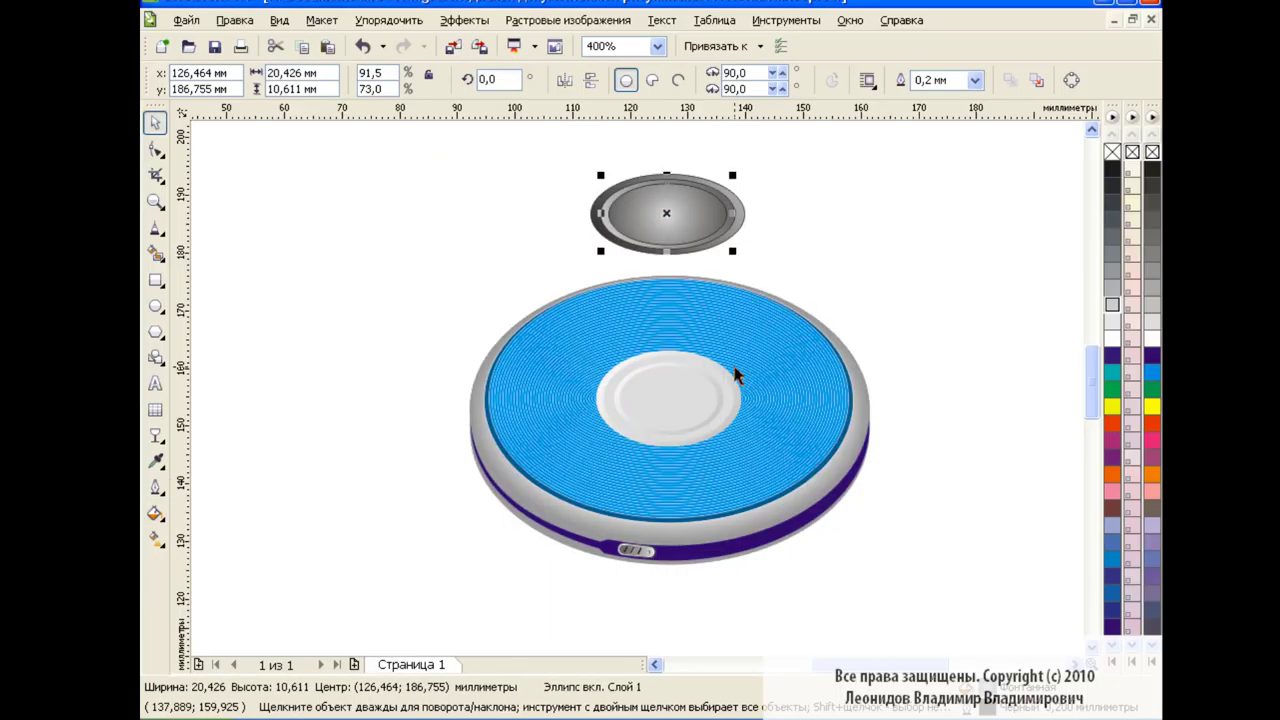
# - Refine the inner ellipse's radial gradient start and end colours
pyautogui.click(155, 513)
pyautogui.click(220, 543)
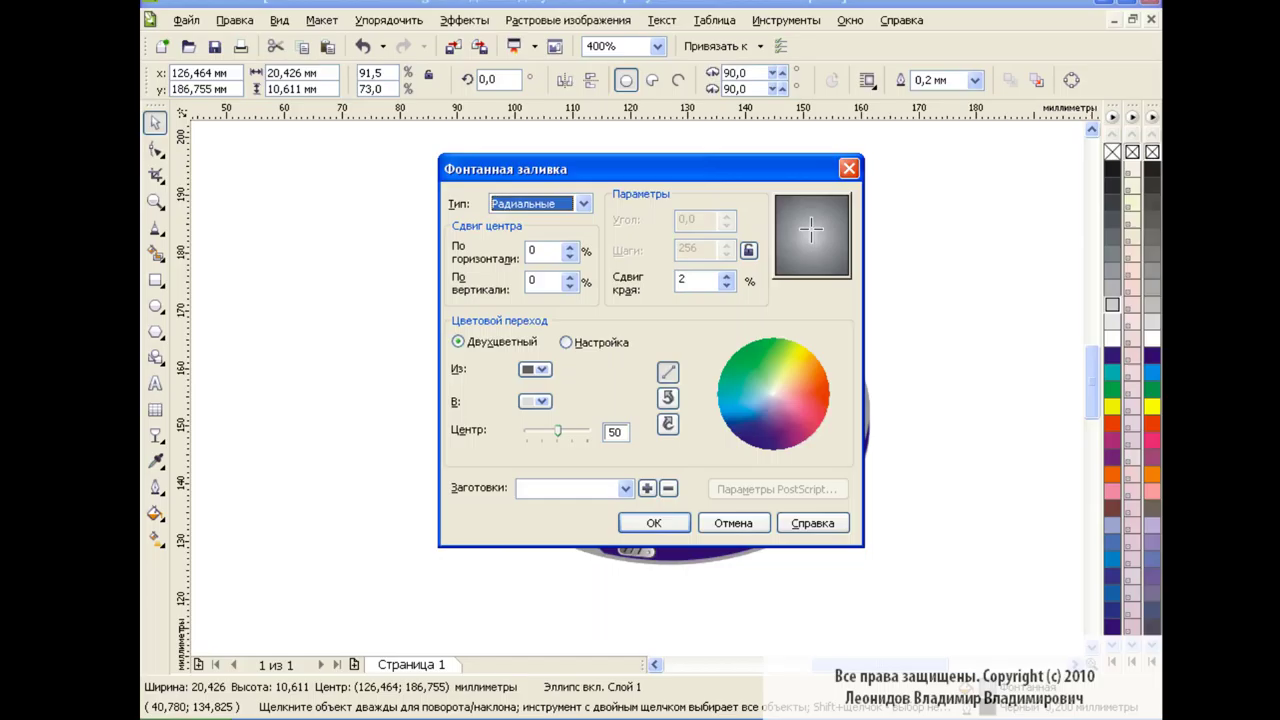
pyautogui.click(535, 401)
pyautogui.click(590, 435)
pyautogui.click(541, 370)
pyautogui.click(605, 394)
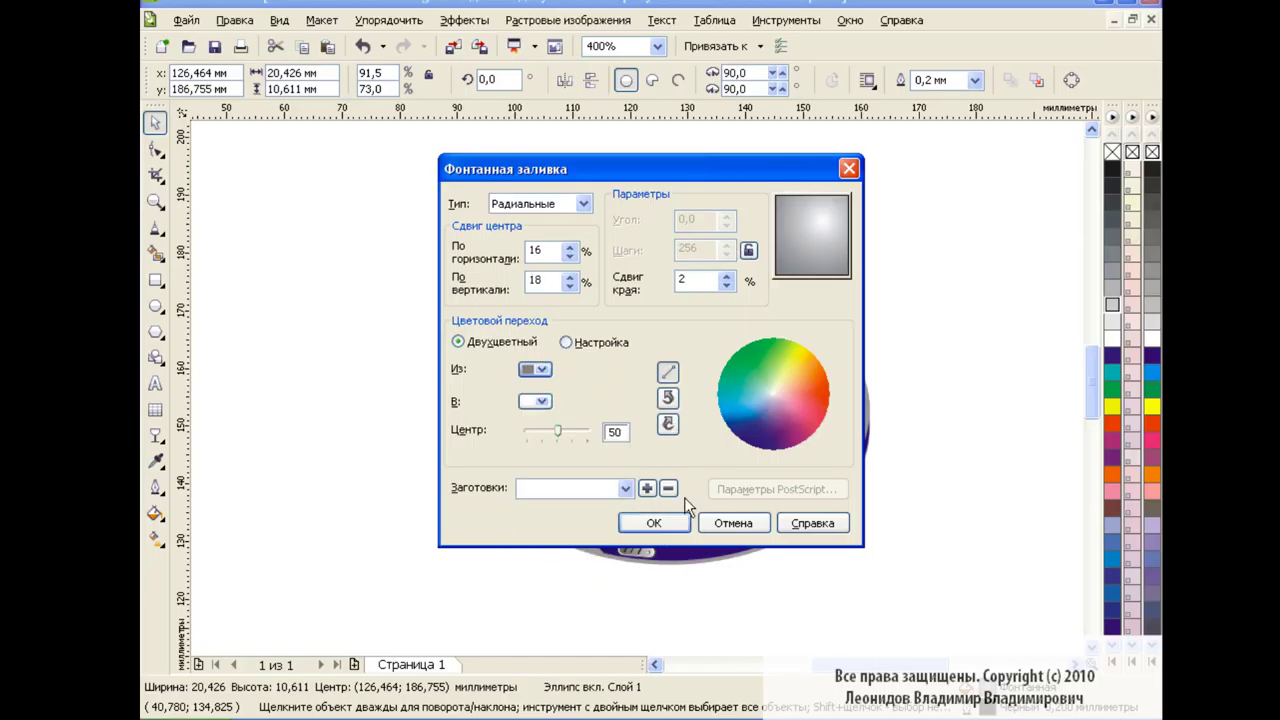
pyautogui.click(653, 523)
# - Group the three button parts and move the shrunk button beside the slider on the disc edge
pyautogui.moveTo(519, 154); pyautogui.dragTo(806, 293)
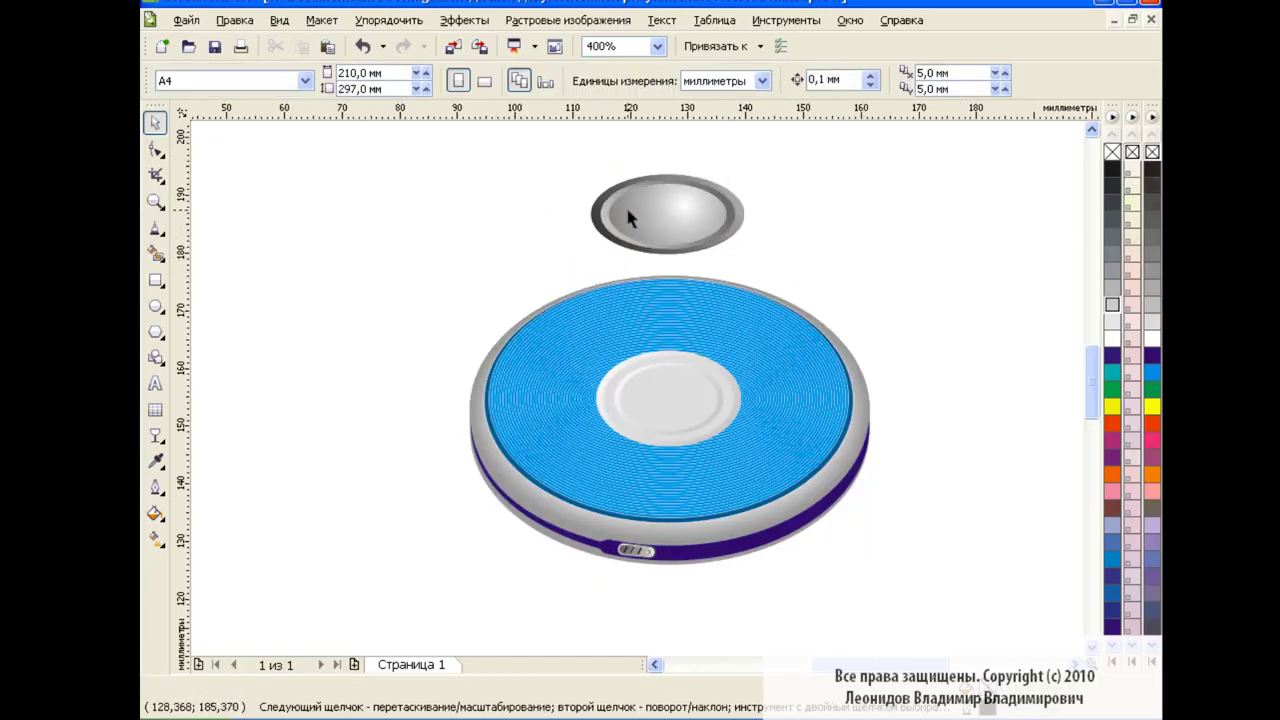
pyautogui.click(660, 80)
pyautogui.moveTo(751, 260)
pyautogui.mouseDown()
pyautogui.moveTo(636, 198)
pyautogui.moveTo(745, 567)
pyautogui.moveTo(691, 552)
pyautogui.moveTo(706, 538)
pyautogui.mouseUp()
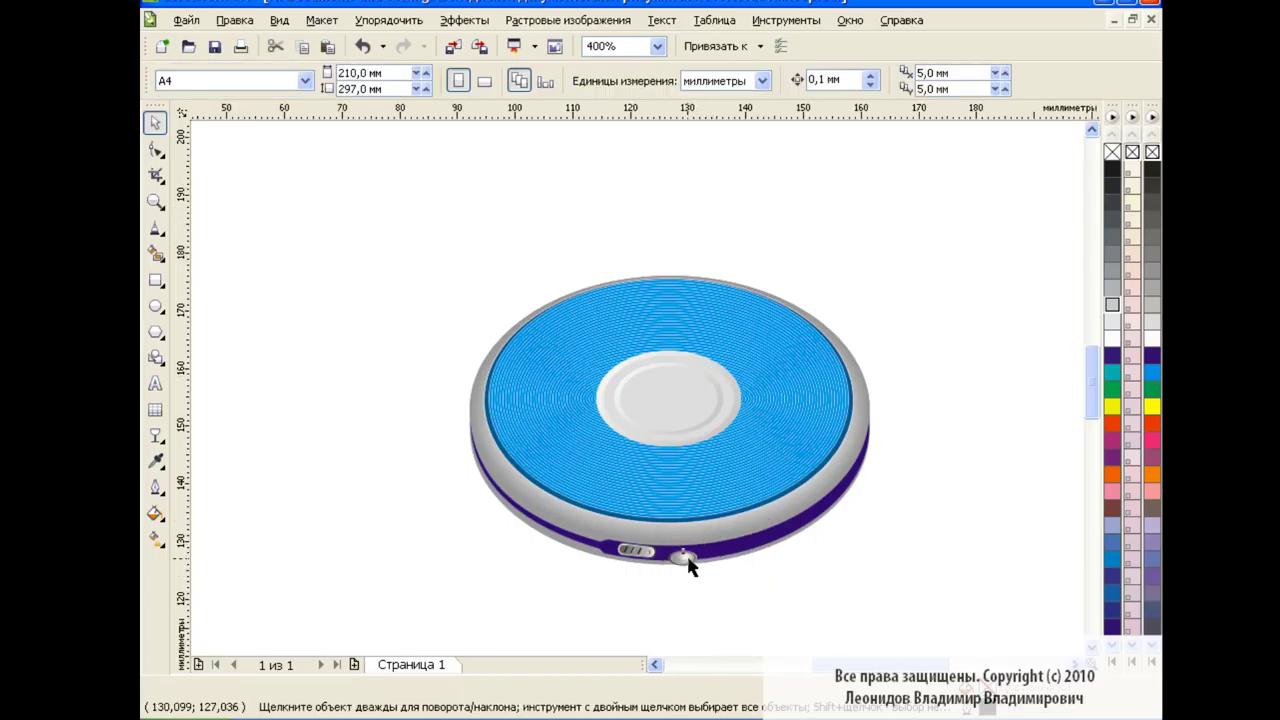
# - Shrink the button slightly and duplicate copies along the disc's front rim
pyautogui.moveTo(704, 571); pyautogui.dragTo(698, 569)
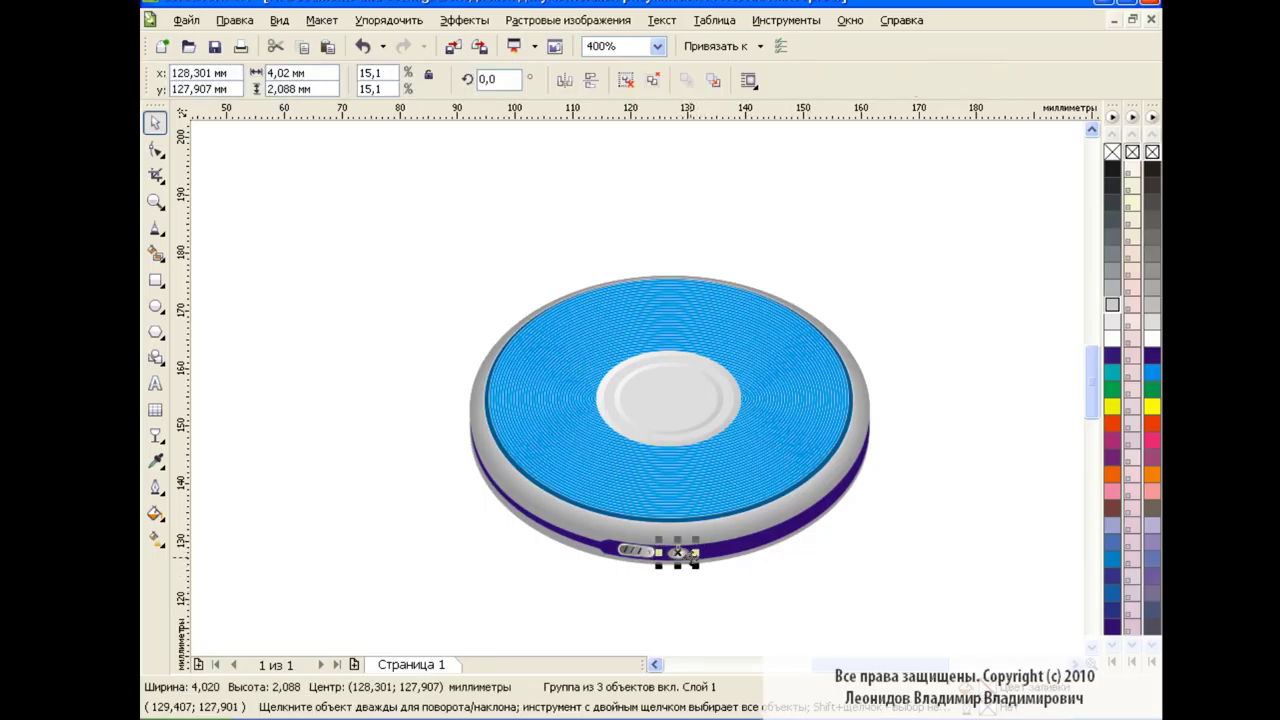
pyautogui.moveTo(678, 554); pyautogui.dragTo(760, 538)
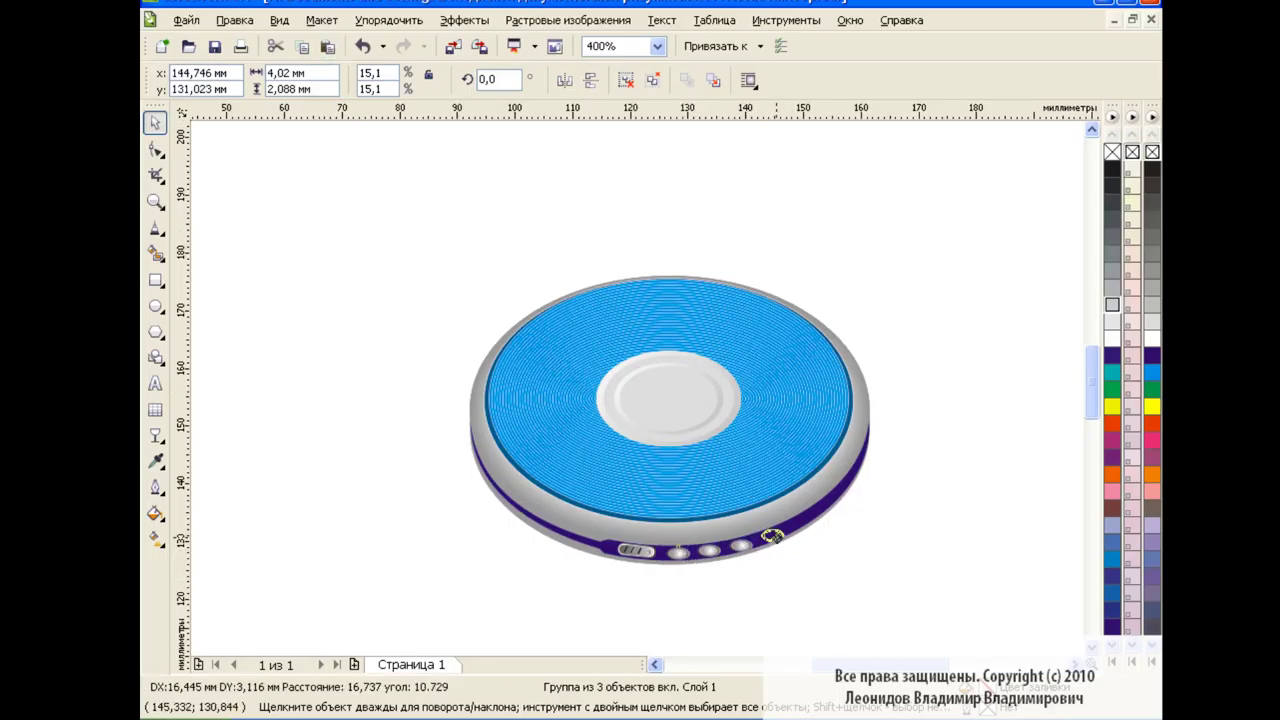
pyautogui.press('Escape')
pyautogui.click(737, 531)
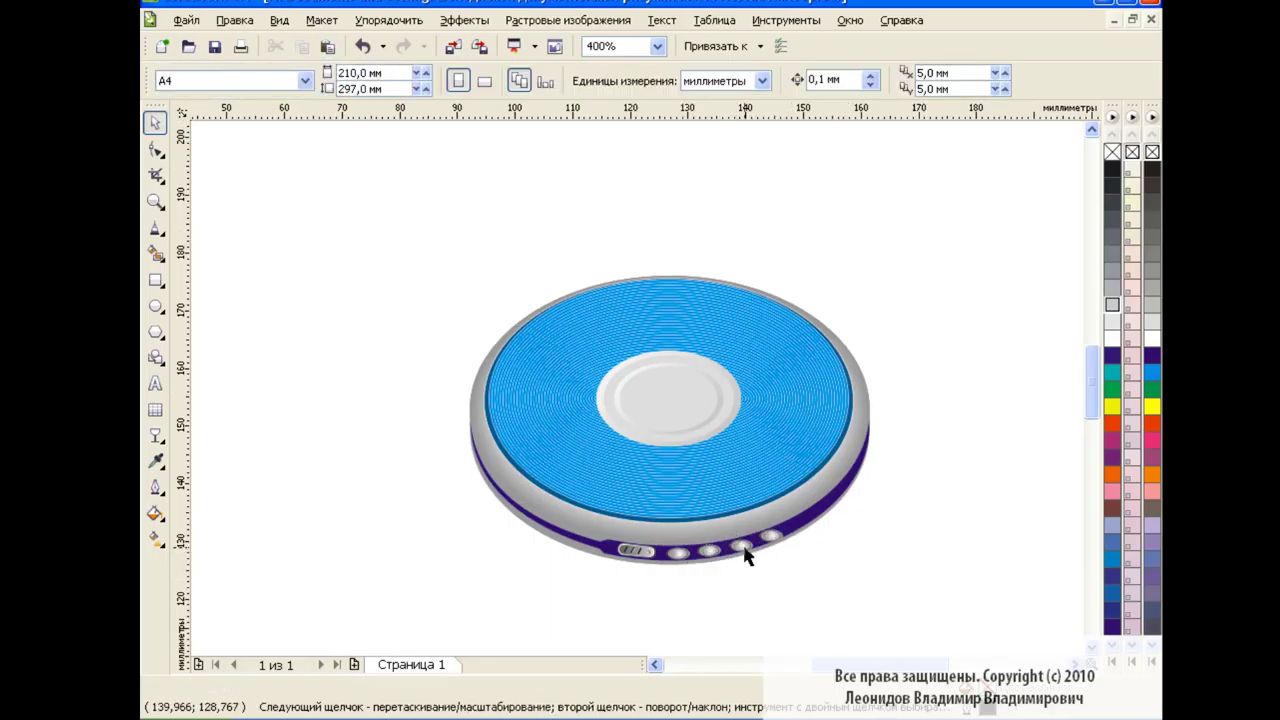
pyautogui.click(762, 530)
# - Rotate the button copies so each tilts to follow the rim's curve
pyautogui.click(849, 539)
pyautogui.click(772, 543)
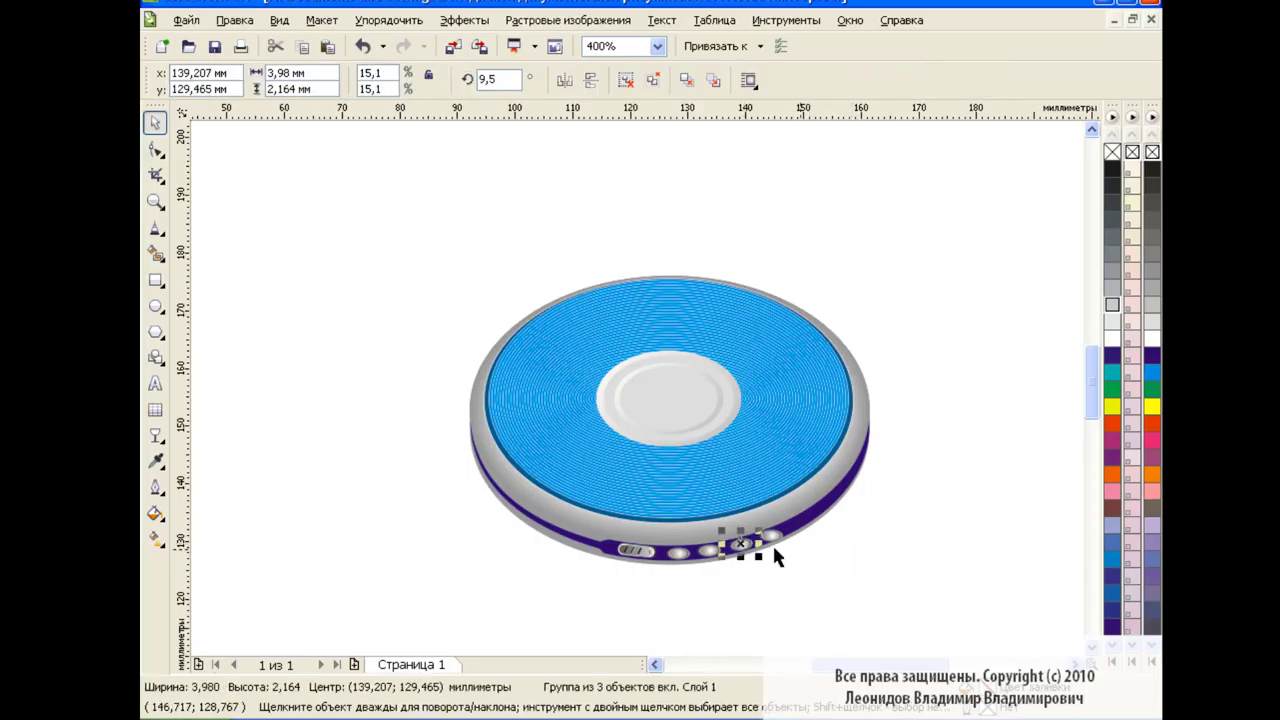
pyautogui.click(775, 543)
pyautogui.moveTo(775, 543); pyautogui.dragTo(815, 530)
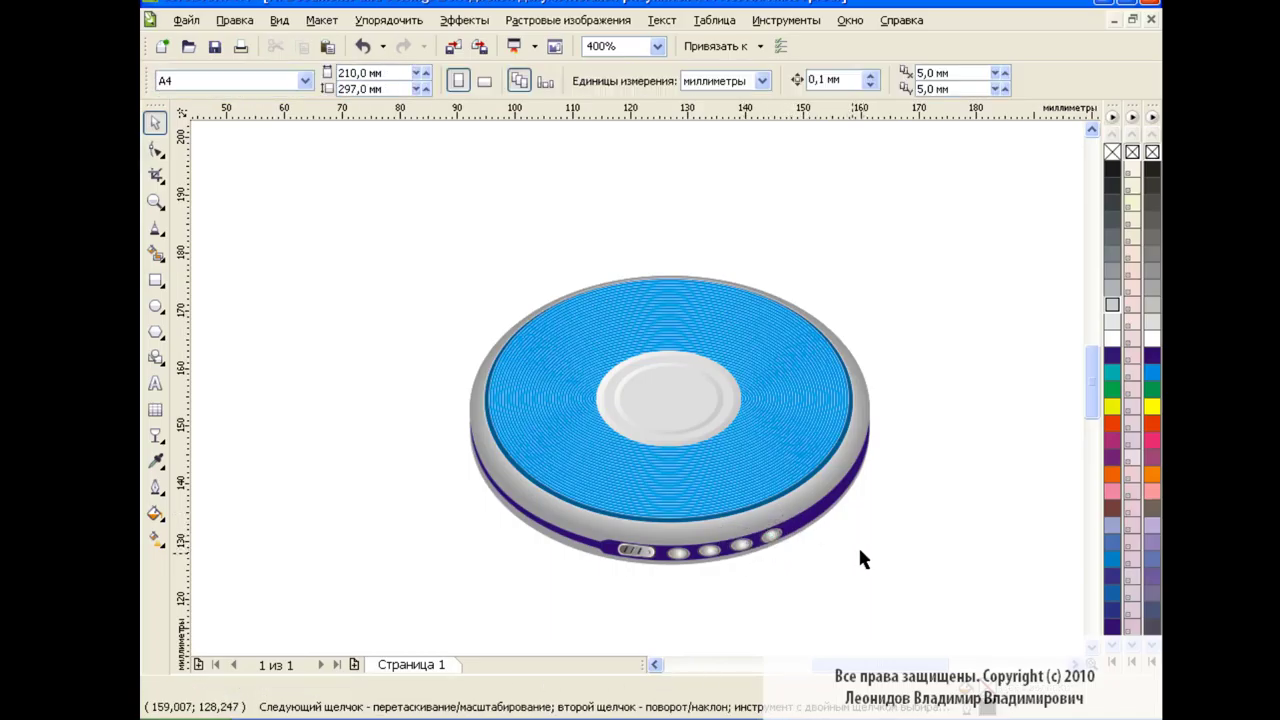
pyautogui.click(849, 514)
pyautogui.click(772, 540)
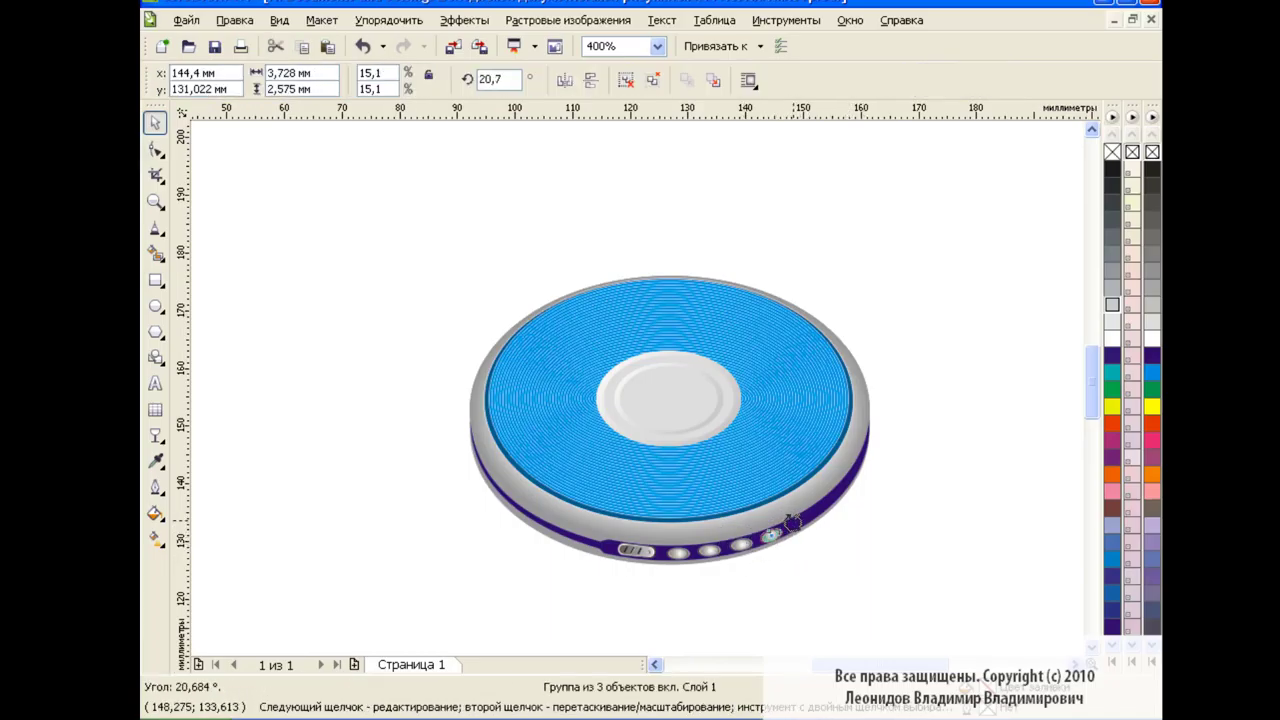
pyautogui.click(799, 557)
pyautogui.click(774, 537)
pyautogui.click(856, 532)
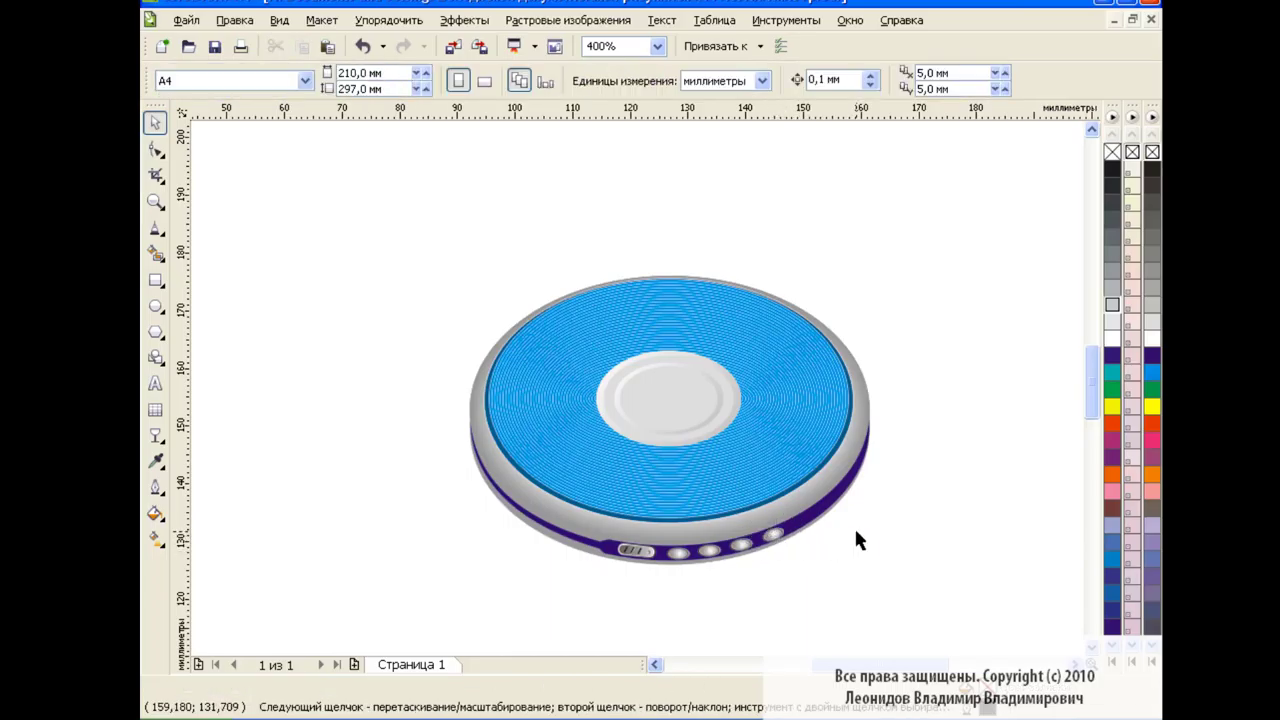
pyautogui.scroll(-1, 877, 506)
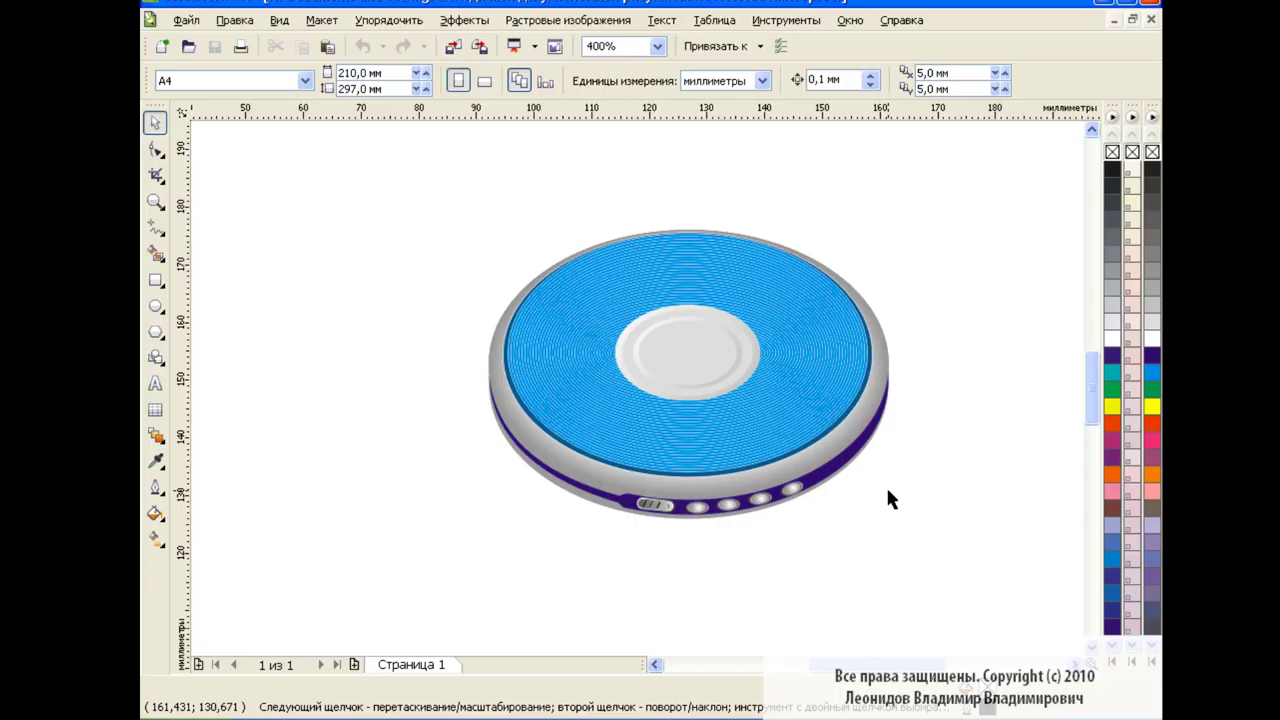
# - Draw a wide rectangle left of the disc and round its corners to 100
pyautogui.moveTo(893, 665); pyautogui.dragTo(843, 665)
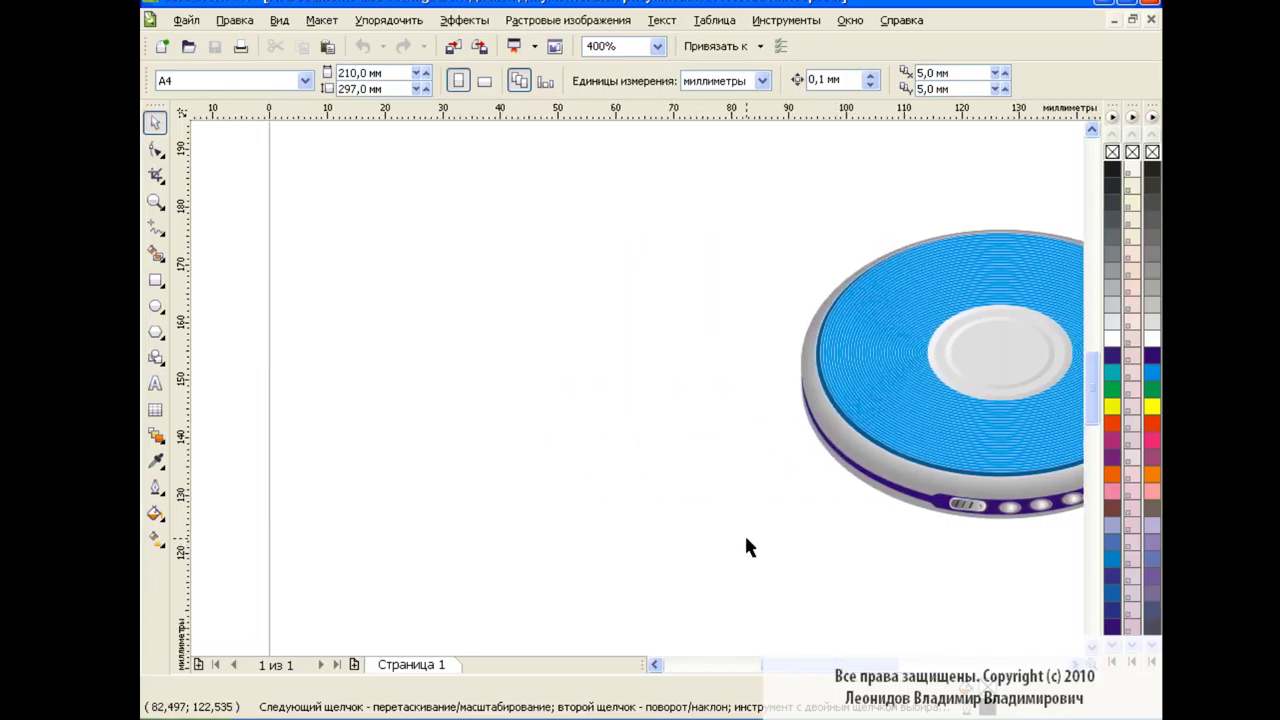
pyautogui.click(155, 280)
pyautogui.moveTo(420, 324); pyautogui.dragTo(668, 391)
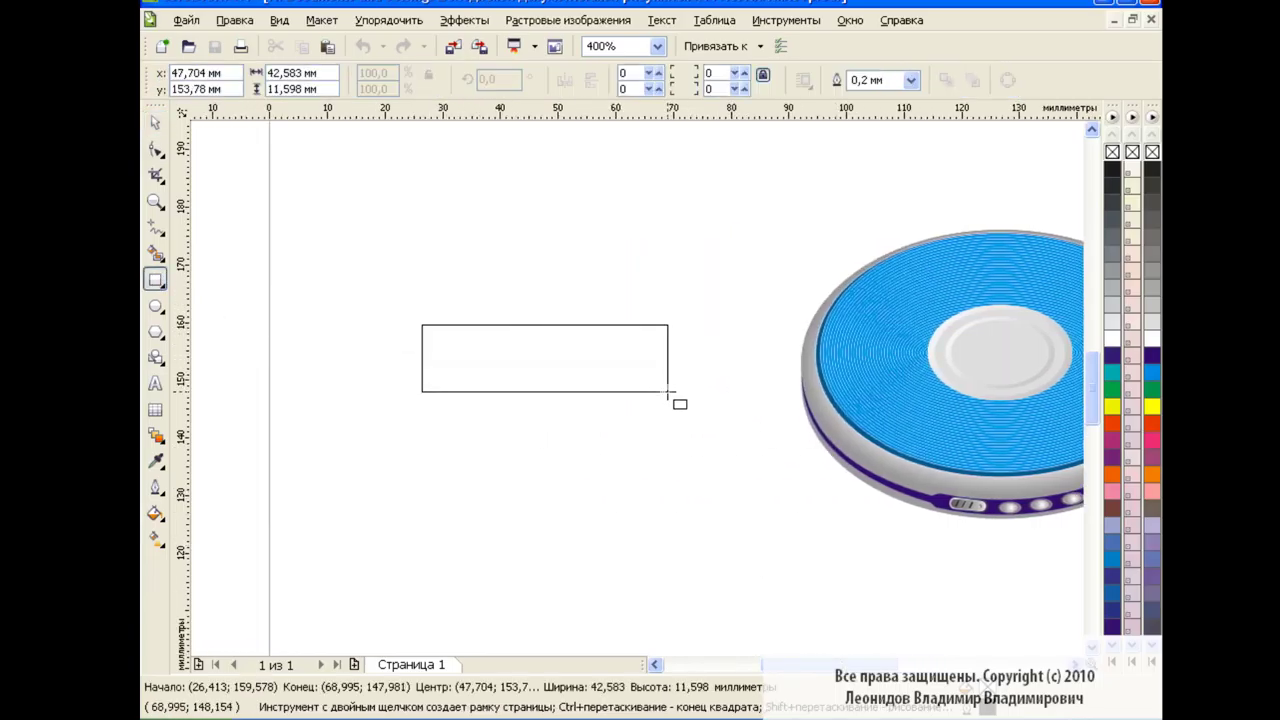
pyautogui.click(155, 149)
pyautogui.moveTo(421, 325); pyautogui.dragTo(455, 325)
pyautogui.press('space')
pyautogui.press('F10')
pyautogui.press('space')
# - Paste a copy of the pill and shrink it on all four sides into an inset outline
pyautogui.click(400, 349)
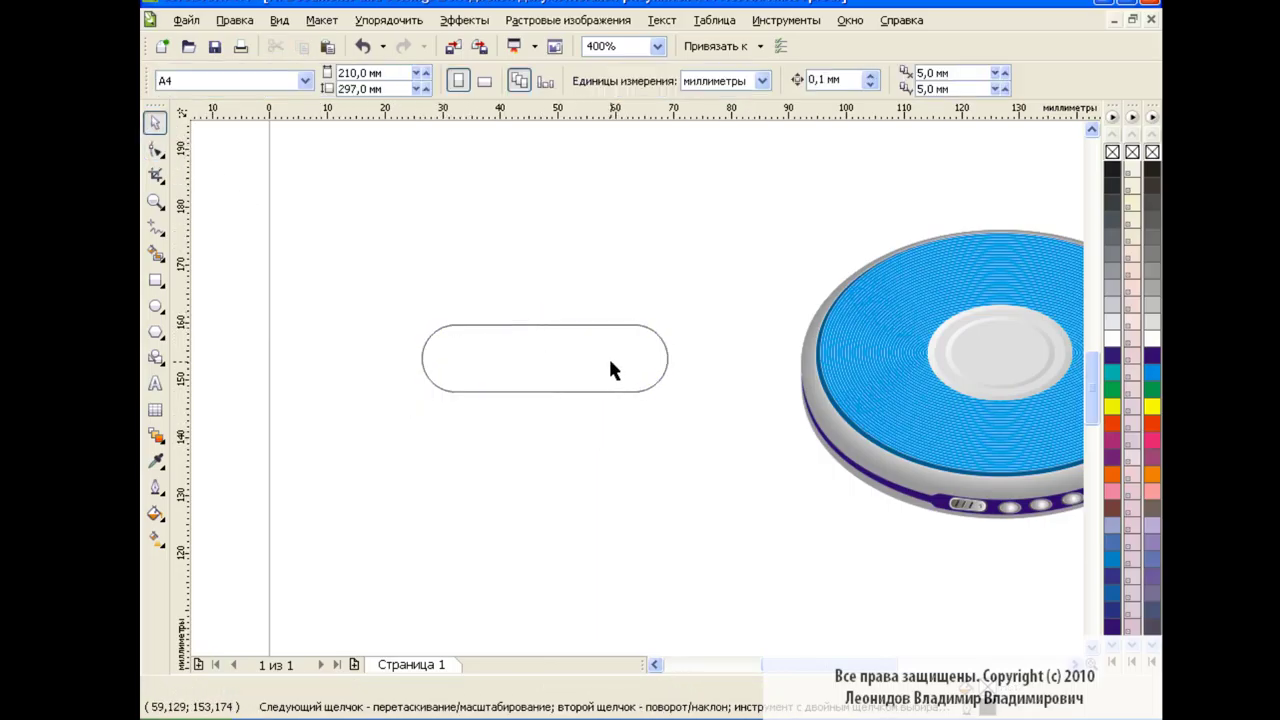
pyautogui.click(607, 390)
pyautogui.click(327, 47)
pyautogui.moveTo(543, 317); pyautogui.dragTo(543, 324)
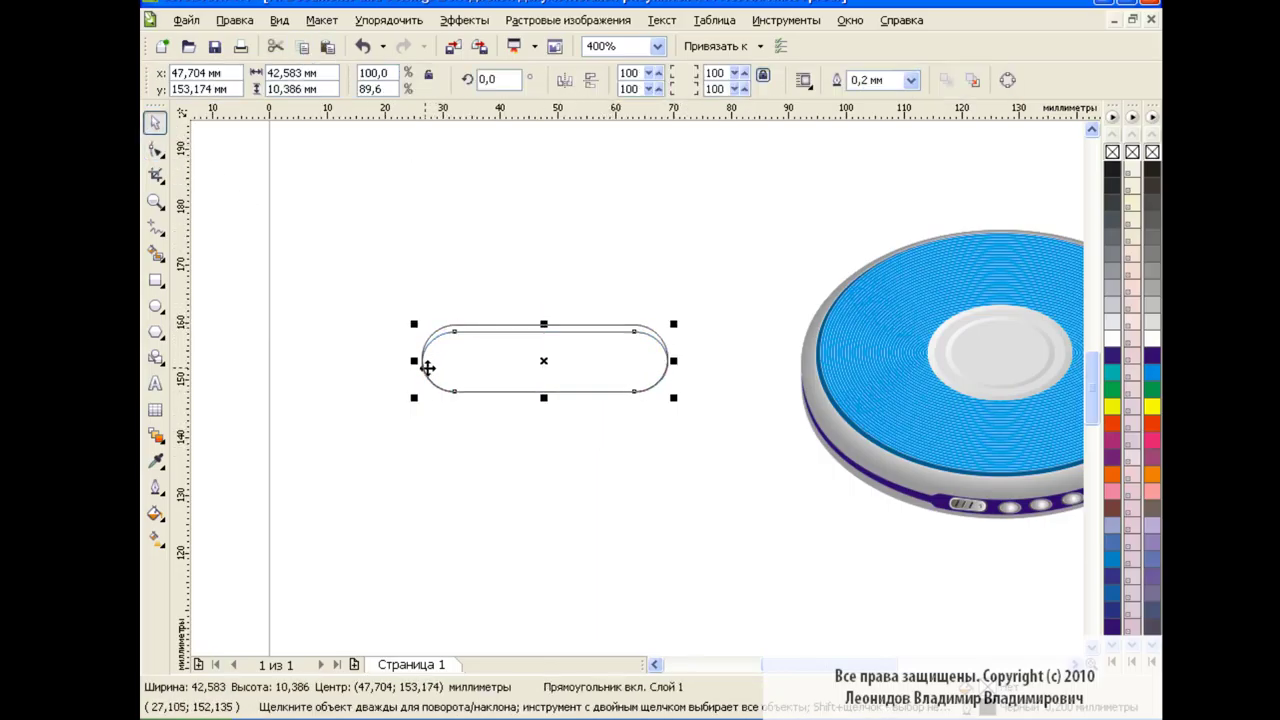
pyautogui.moveTo(414, 357); pyautogui.dragTo(421, 357)
pyautogui.moveTo(543, 397); pyautogui.dragTo(547, 387)
pyautogui.moveTo(673, 357); pyautogui.dragTo(665, 357)
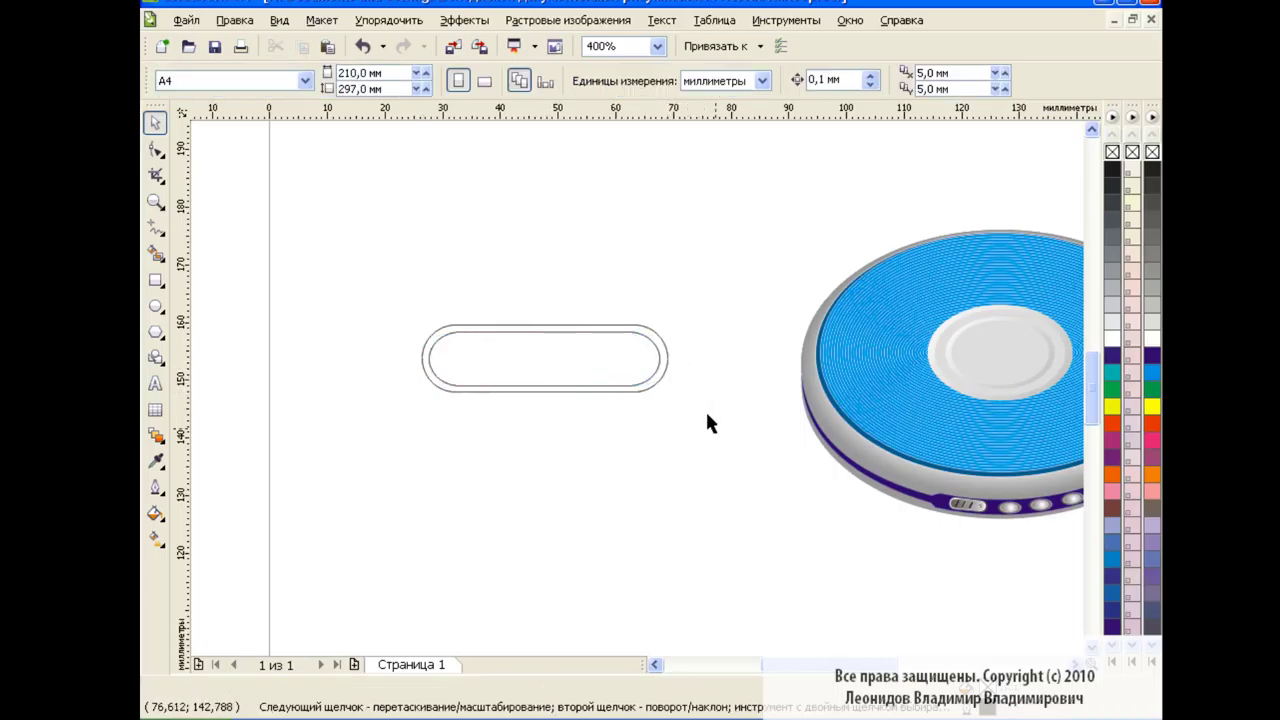
# - Scale a copy down into a 22.5 mm inner pill slot near the left end
pyautogui.moveTo(697, 403); pyautogui.dragTo(373, 296)
pyautogui.moveTo(676, 401)
pyautogui.mouseDown()
pyautogui.moveTo(508, 348)
pyautogui.moveTo(505, 358)
pyautogui.moveTo(572, 355)
pyautogui.mouseUp()
pyautogui.click(518, 376)
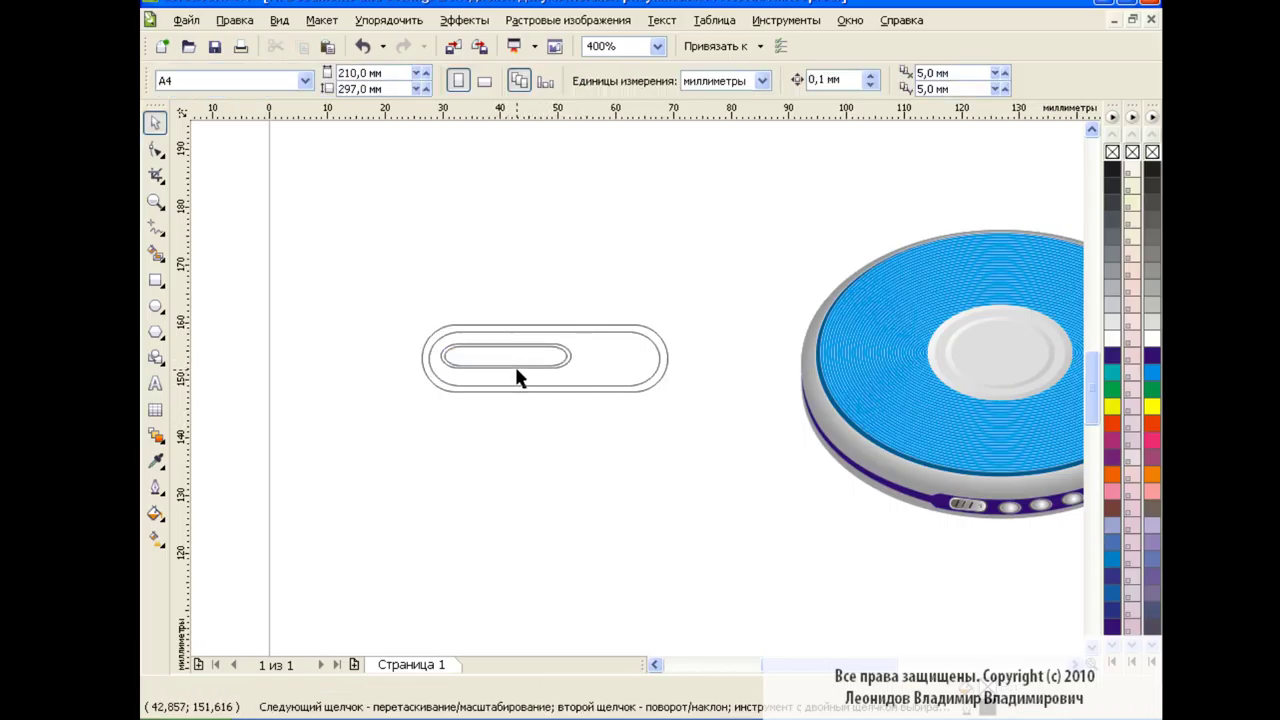
pyautogui.click(518, 376)
pyautogui.moveTo(401, 309); pyautogui.dragTo(585, 385)
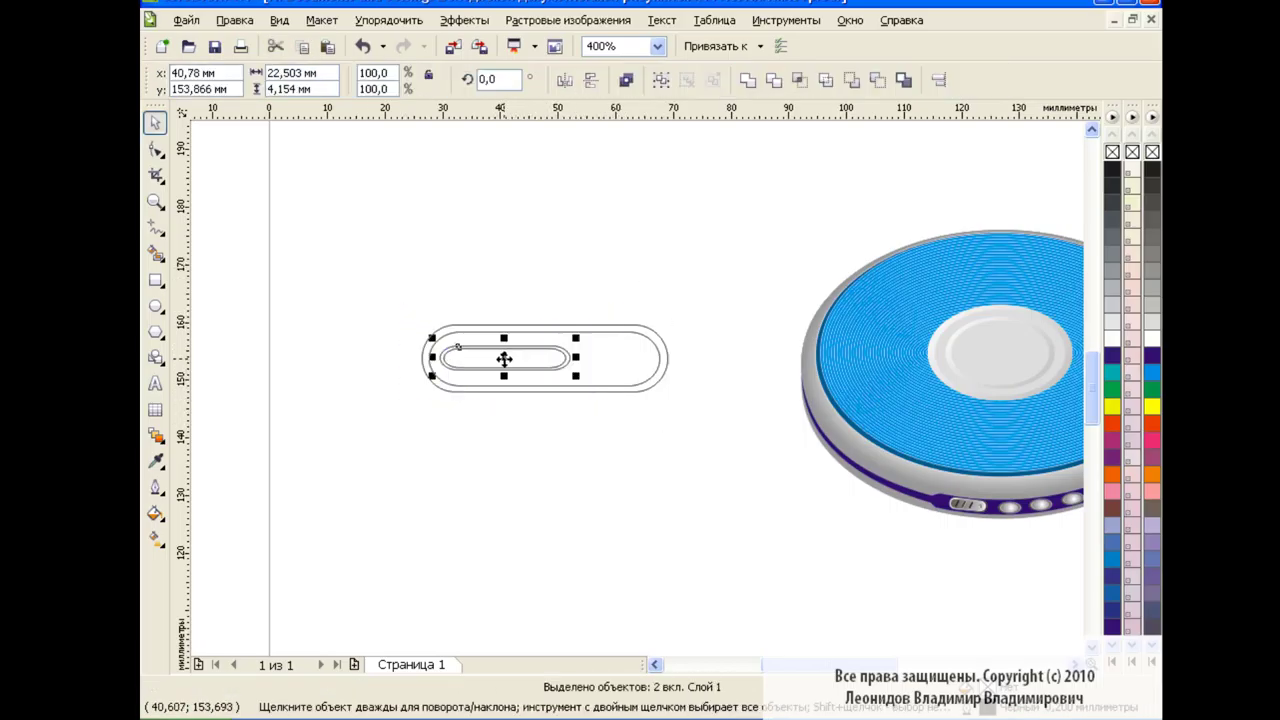
pyautogui.click(686, 424)
pyautogui.click(155, 253)
pyautogui.click(232, 260)
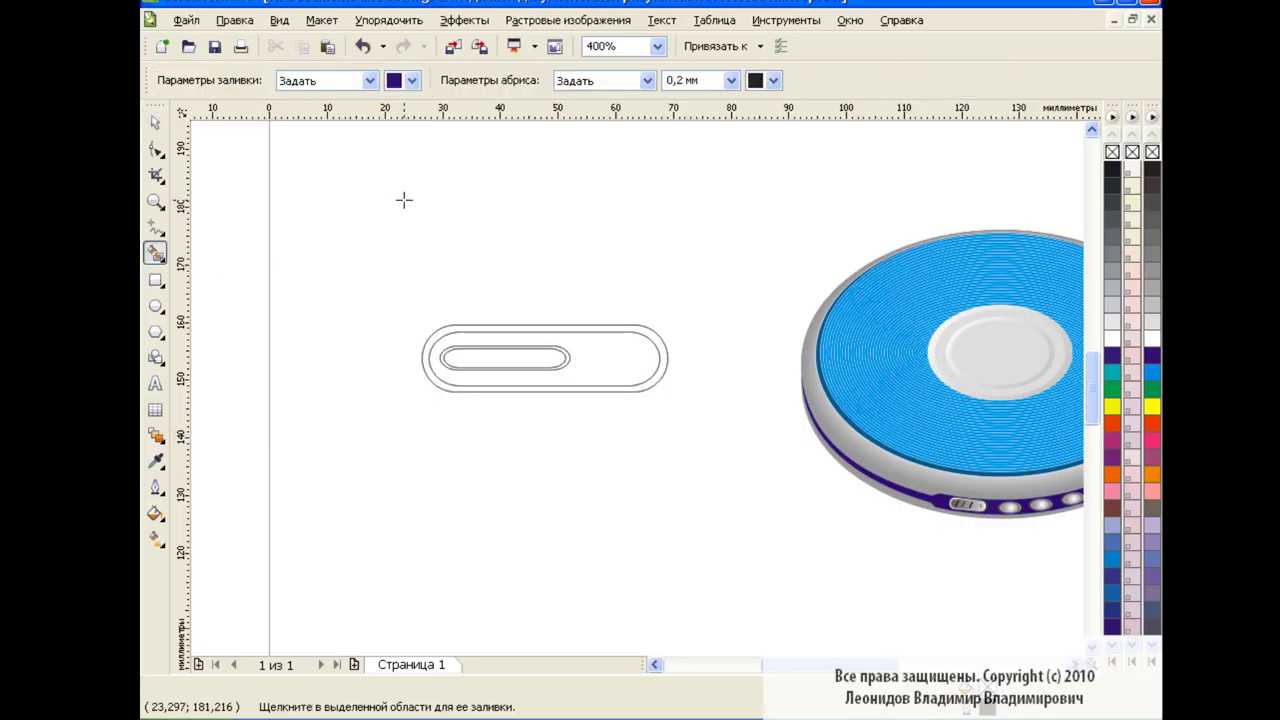
# - Smart Fill the pill's outer ring red-orange and the inner area yellow
pyautogui.click(412, 80)
pyautogui.click(395, 147)
pyautogui.click(655, 341)
pyautogui.click(616, 357)
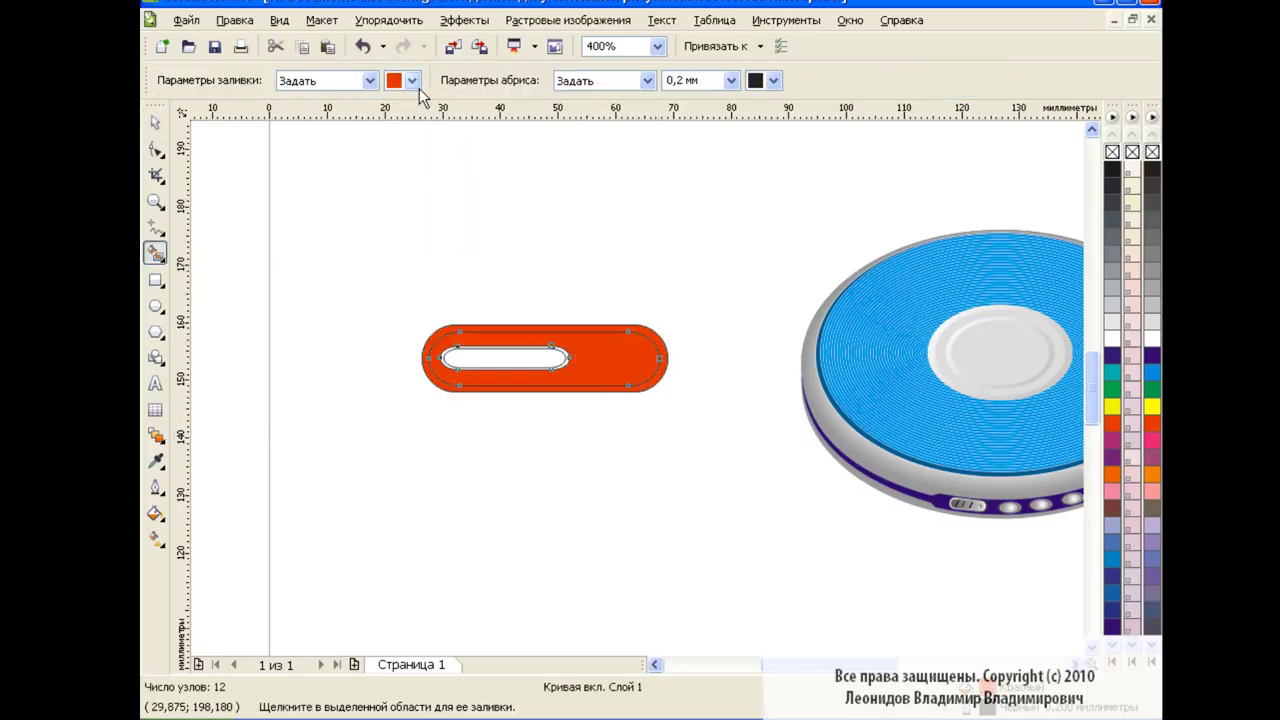
pyautogui.click(1152, 406)
pyautogui.press('space')
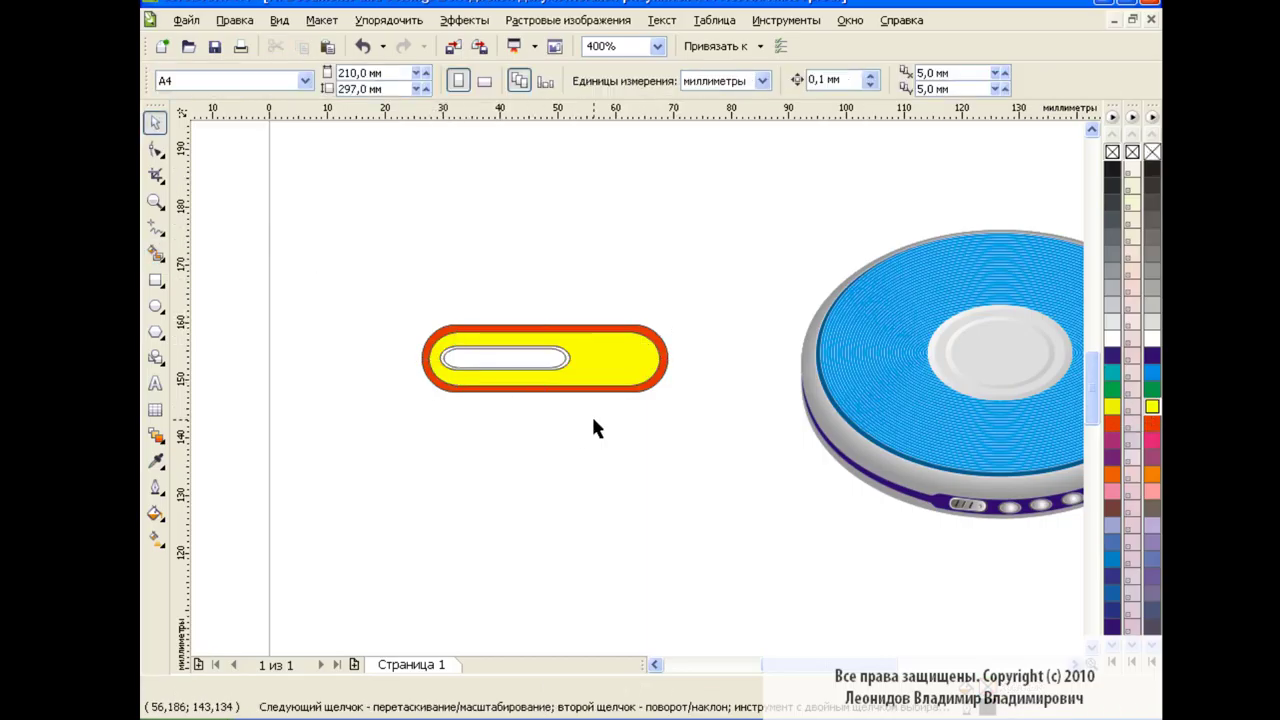
# - Show the Object Manager, delete two leftover rectangles, and remove the orange curve's fill
pyautogui.click(786, 20)
pyautogui.click(829, 137)
pyautogui.click(926, 190)
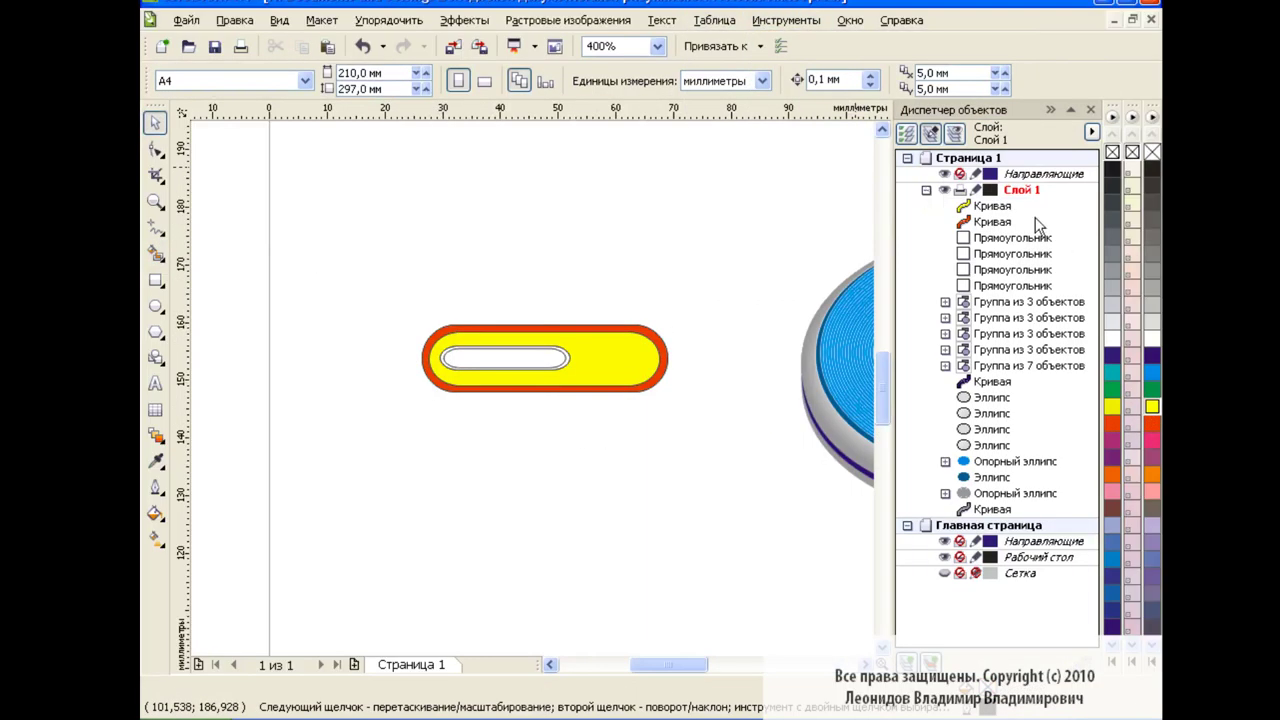
pyautogui.click(1013, 238)
pyautogui.click(1030, 270)
pyautogui.press('Delete')
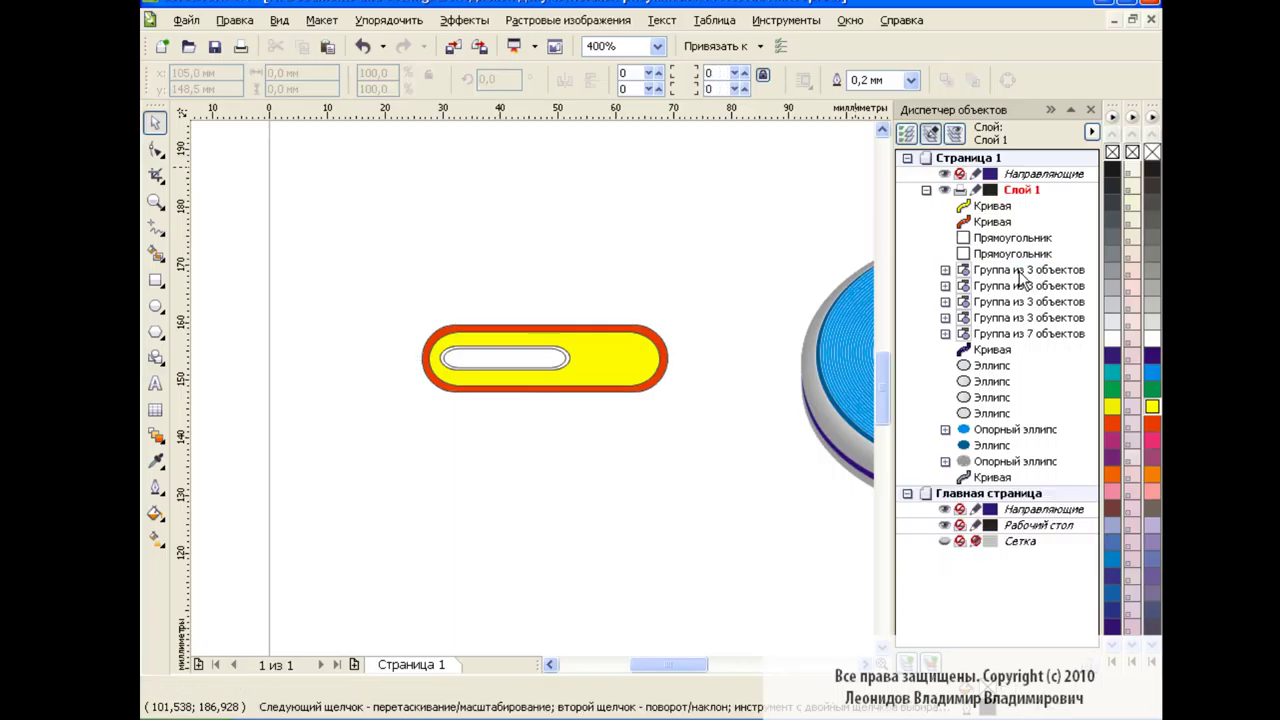
pyautogui.click(666, 358)
pyautogui.click(1151, 151)
# - Remove the yellow fill and add a 29-step contour inside the outer curve
pyautogui.click(1151, 151)
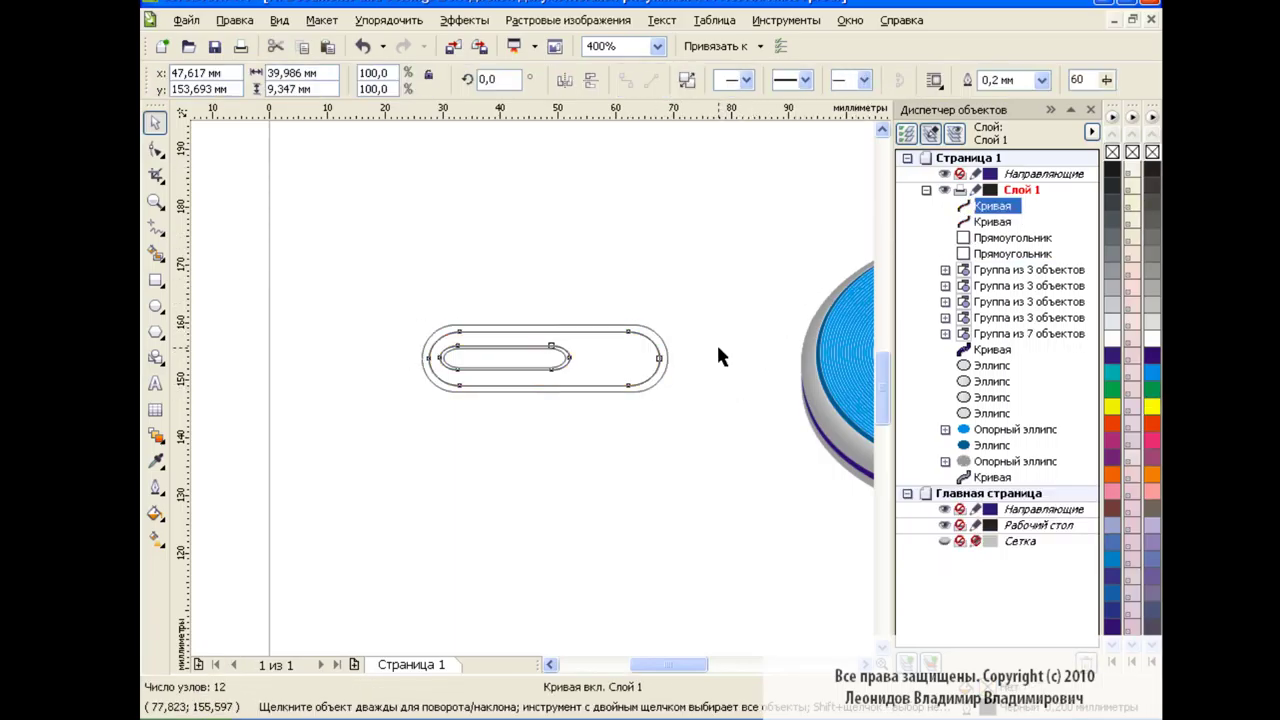
pyautogui.click(714, 348)
pyautogui.click(662, 352)
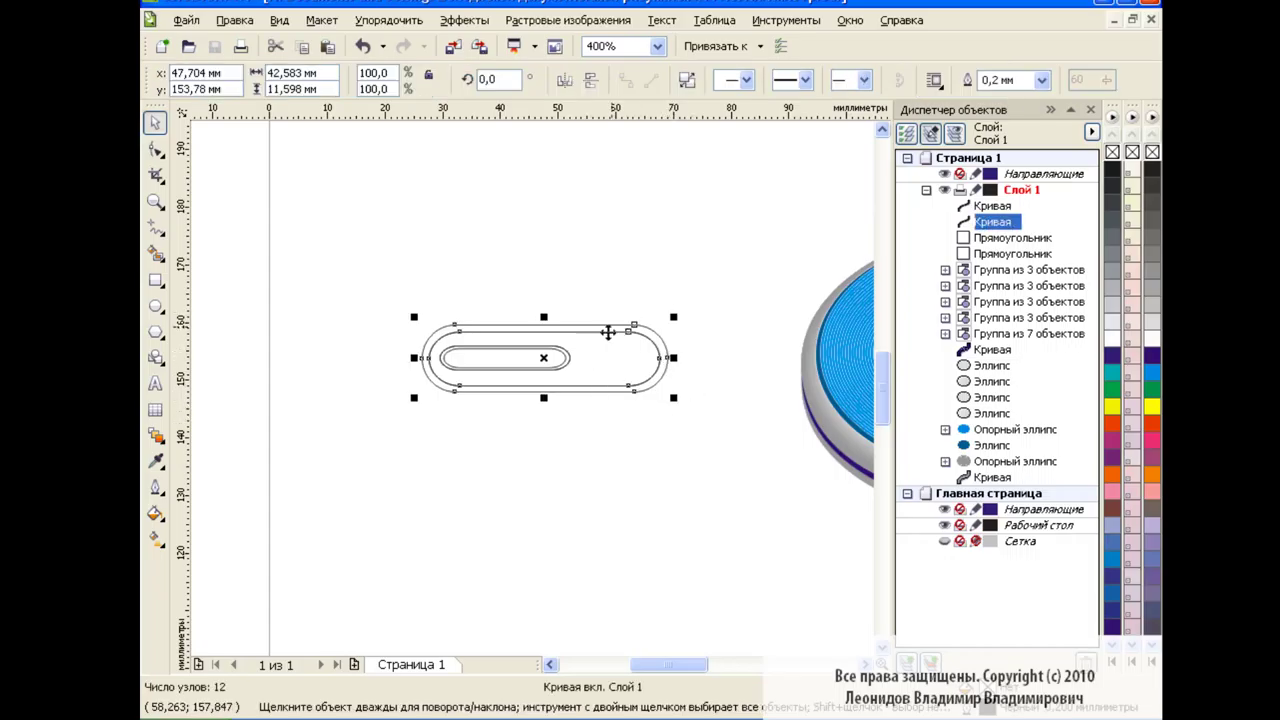
pyautogui.click(155, 433)
pyautogui.click(205, 433)
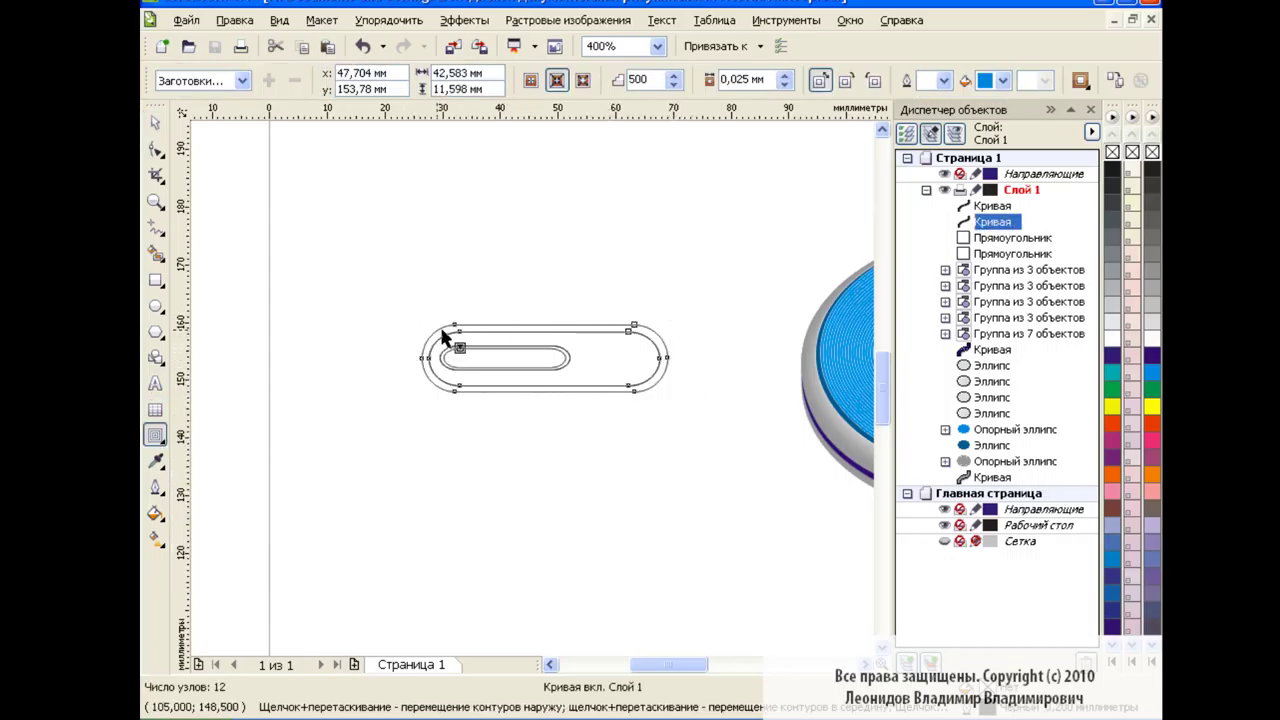
pyautogui.moveTo(445, 337); pyautogui.dragTo(440, 345)
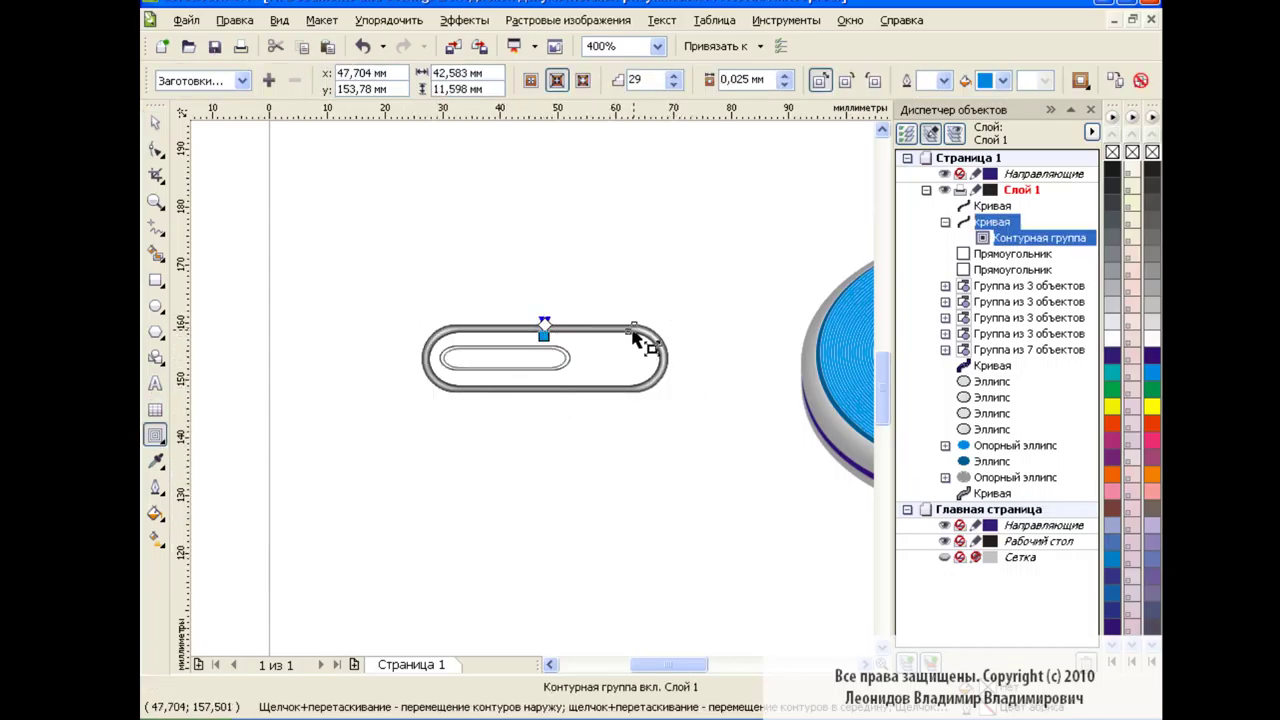
pyautogui.press('space')
pyautogui.press('Escape')
# - Give the outer curve a light grey outline and adjust the slot curve
pyautogui.click(995, 222)
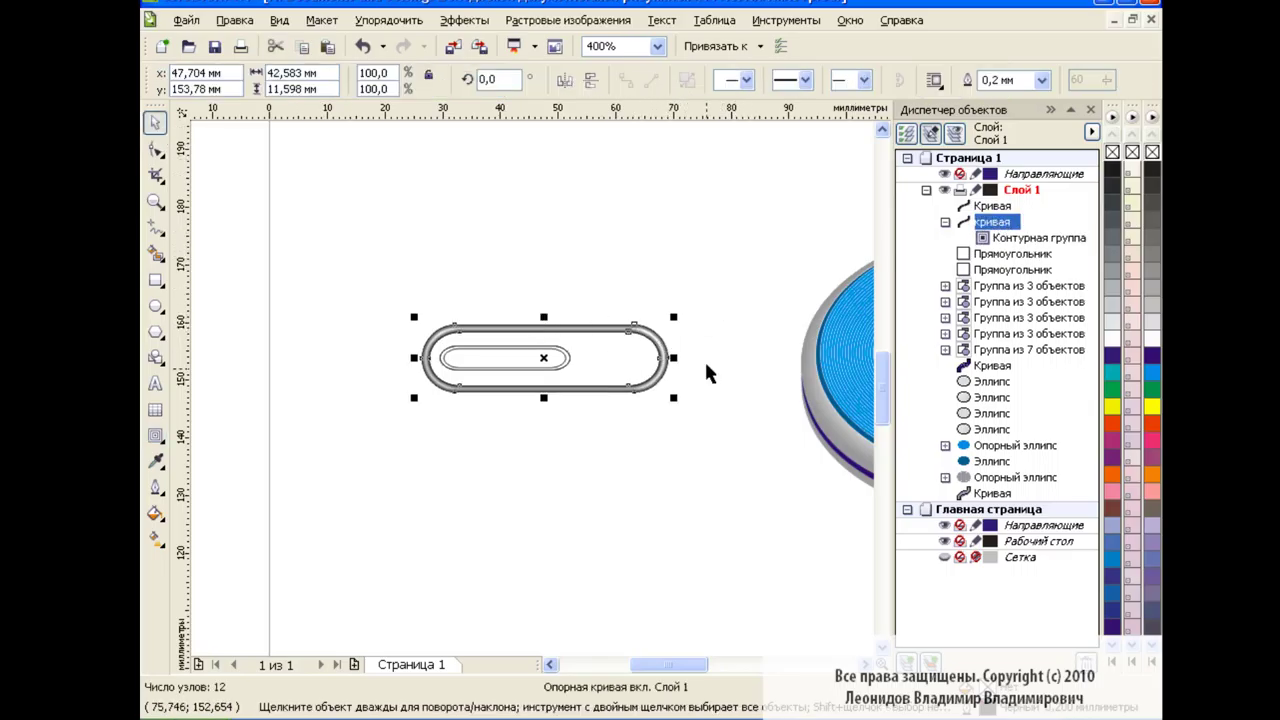
pyautogui.rightClick(1152, 272)
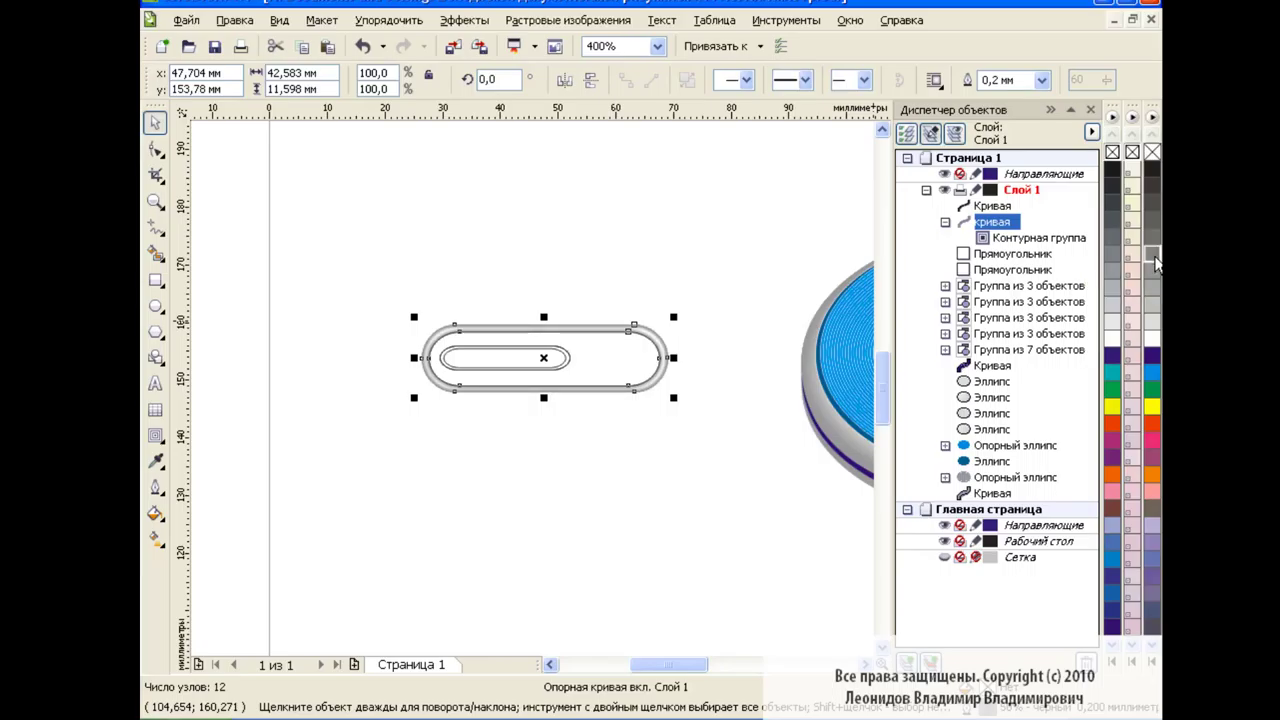
pyautogui.click(740, 305)
pyautogui.click(664, 350)
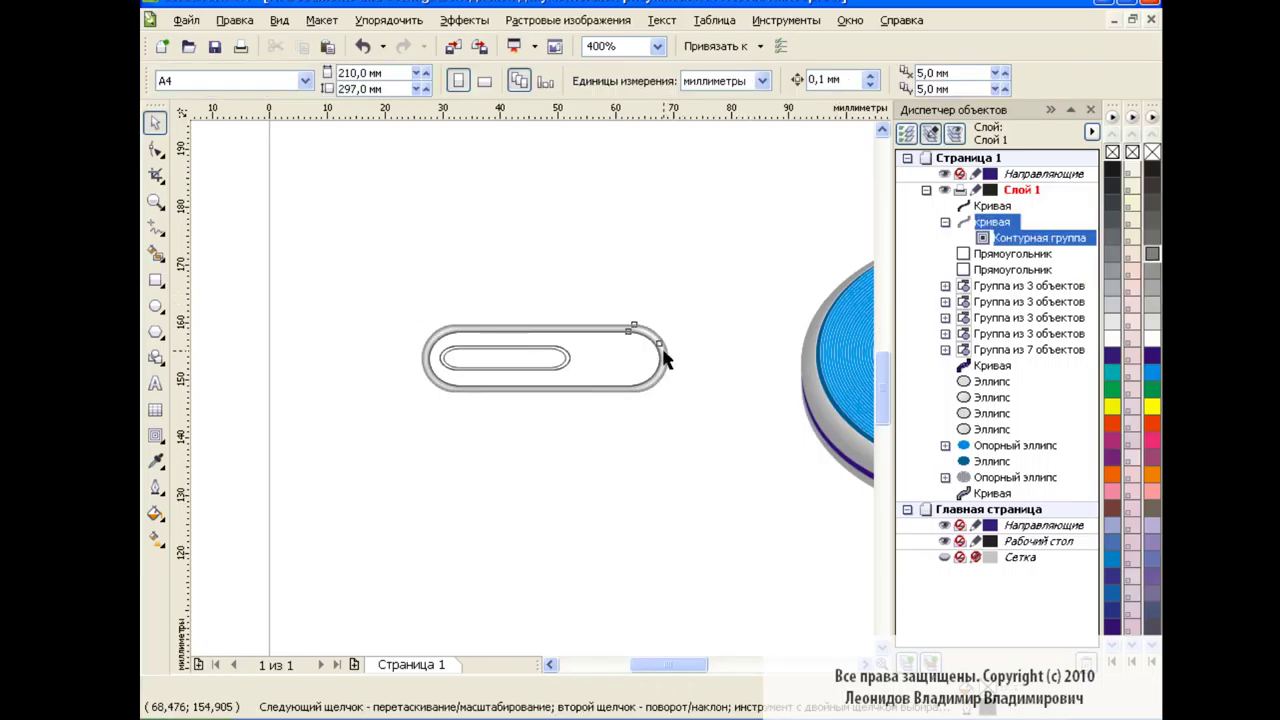
pyautogui.click(943, 80)
pyautogui.click(987, 120)
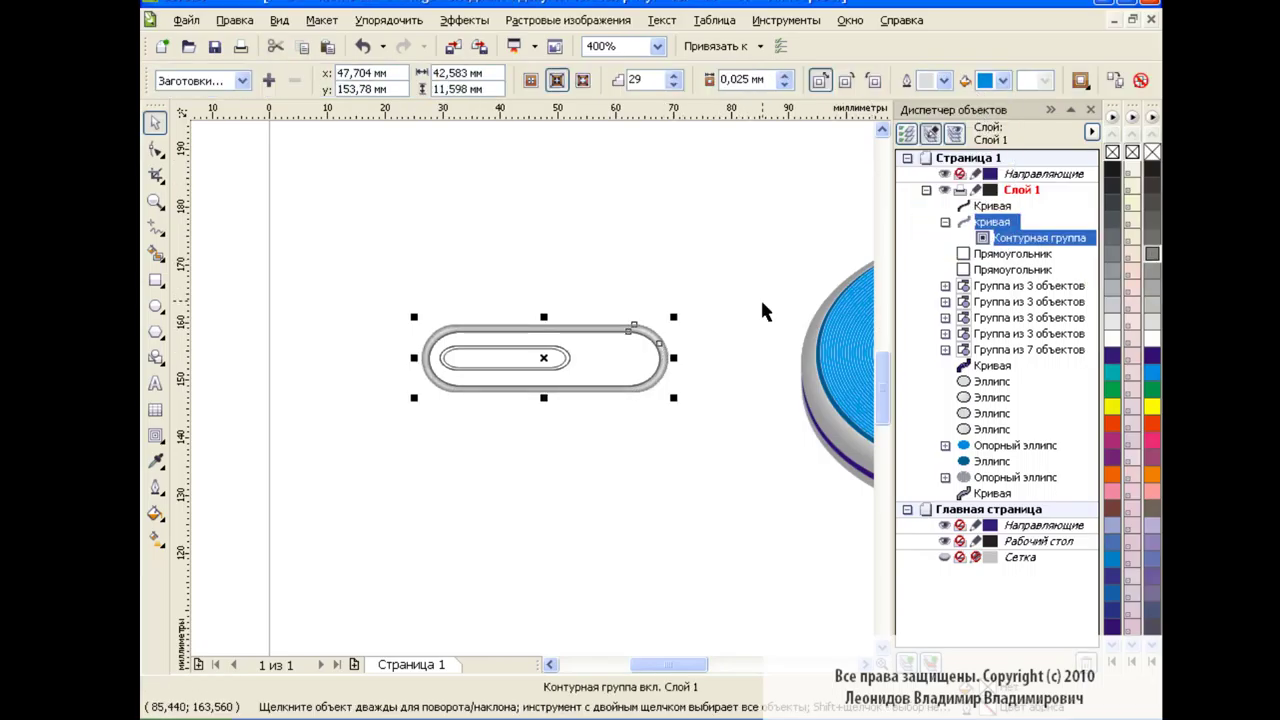
pyautogui.click(491, 256)
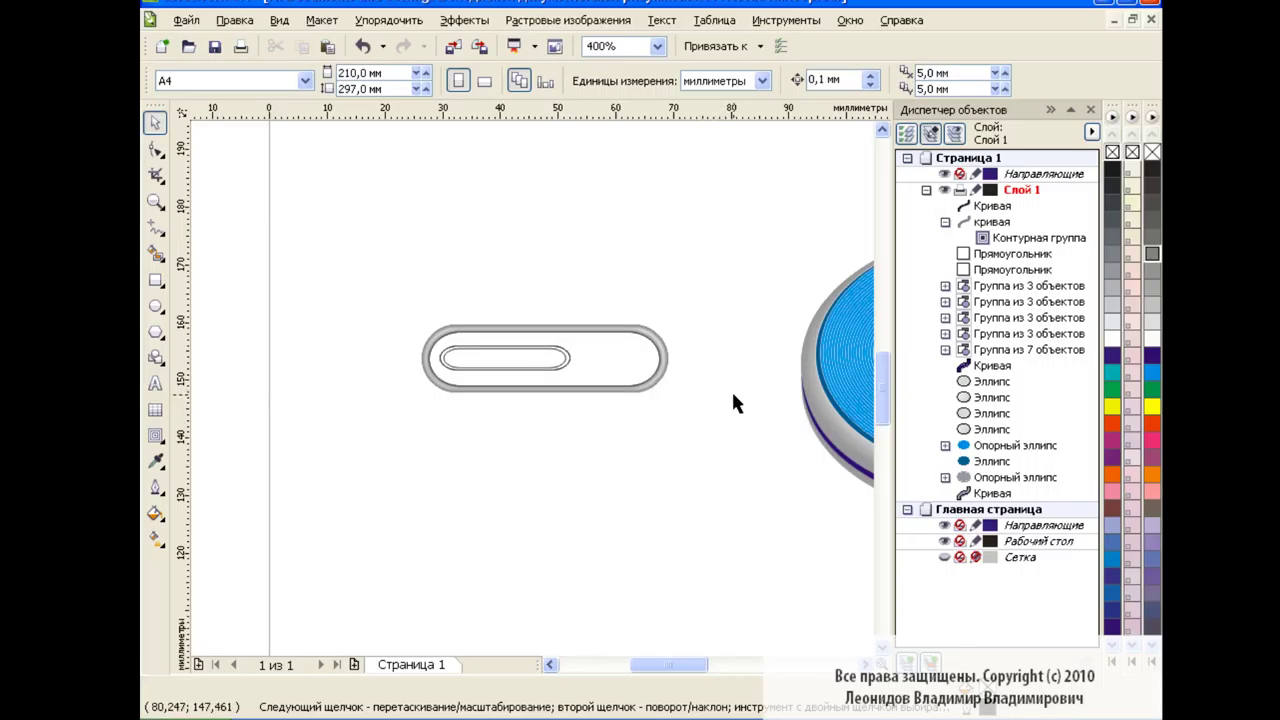
# - Add a dark shaded contour to the slot, then lighten the contour groups' grey shading
pyautogui.click(155, 435)
pyautogui.moveTo(612, 332); pyautogui.dragTo(596, 358)
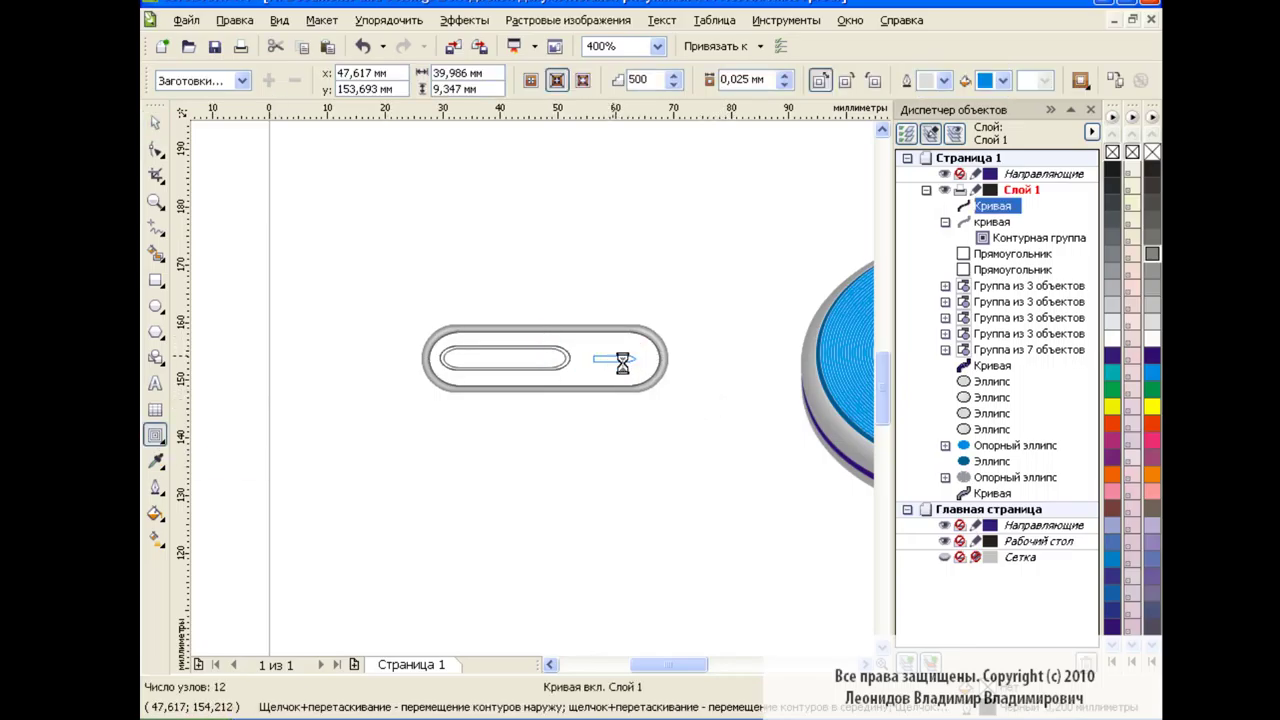
pyautogui.press('space')
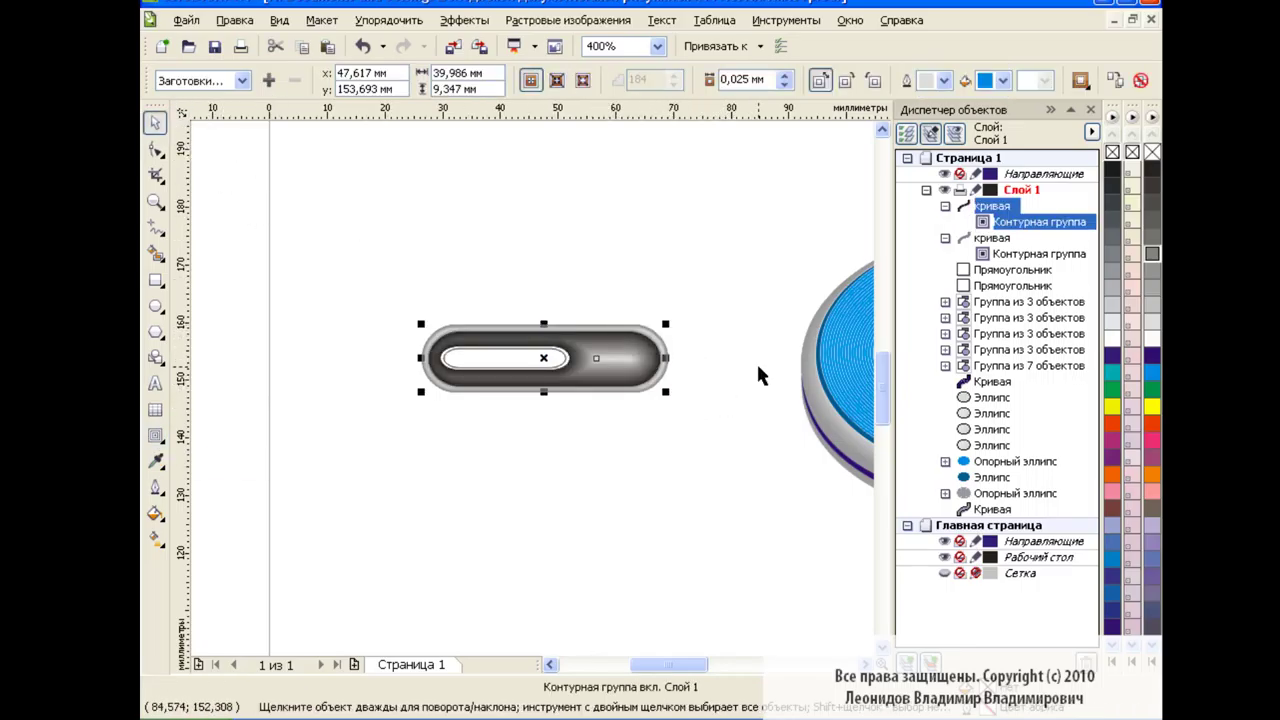
pyautogui.press('Escape')
pyautogui.click(659, 356)
pyautogui.click(1150, 258)
pyautogui.click(1155, 222)
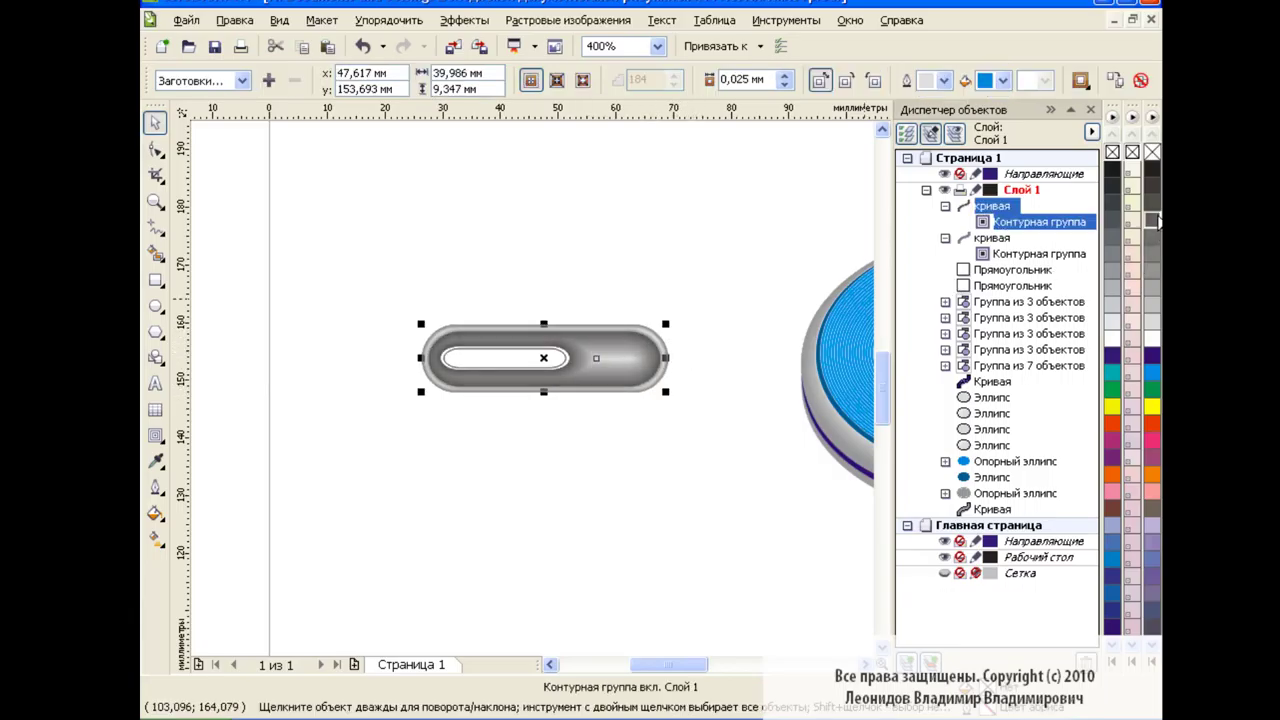
pyautogui.click(728, 363)
# - Select all slider remote parts and enlarge them to about 147%
pyautogui.moveTo(380, 294); pyautogui.dragTo(752, 486)
pyautogui.moveTo(420, 392); pyautogui.dragTo(297, 523)
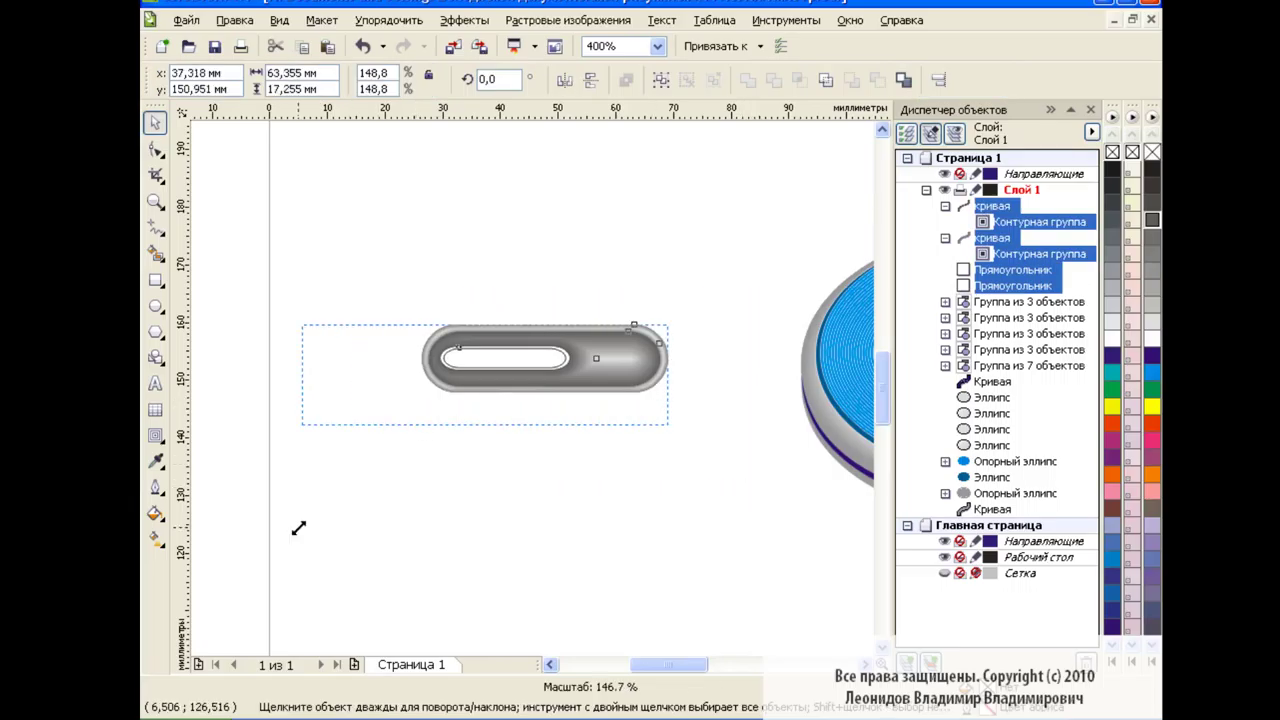
pyautogui.click(756, 497)
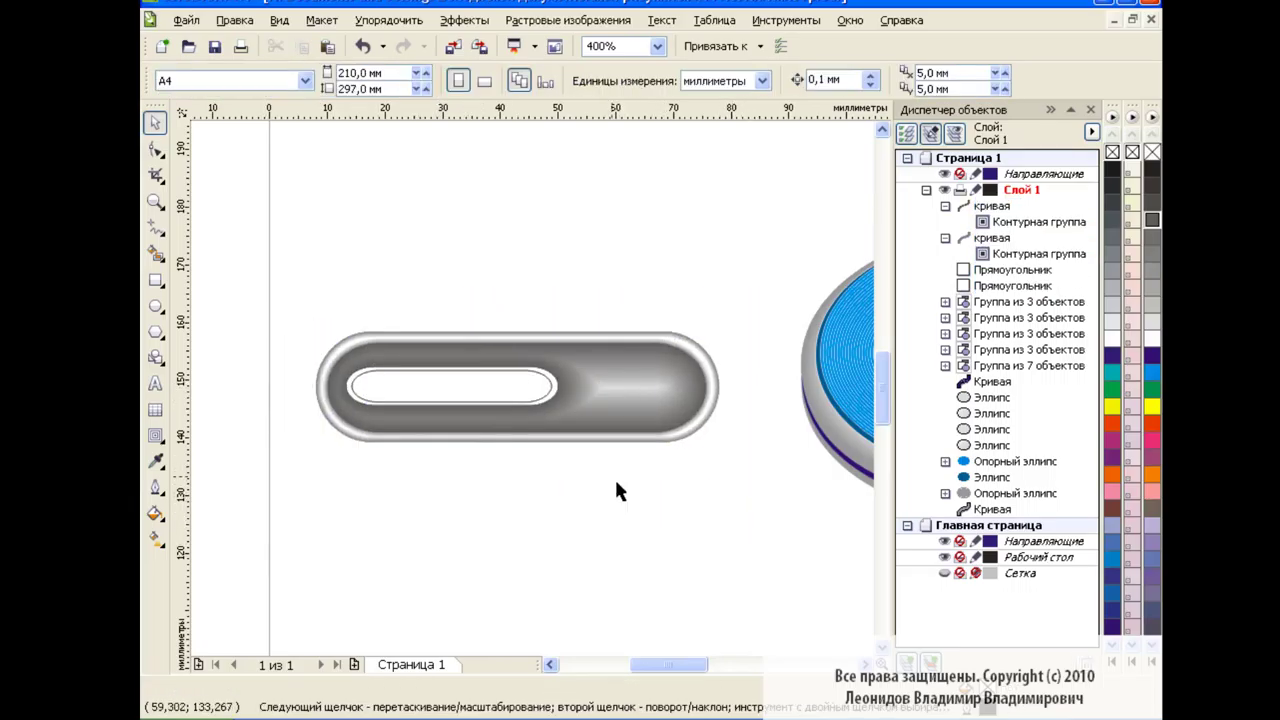
# - Make the inner window slightly taller and fill it teal (C53 Y30 K0)
pyautogui.click(455, 380)
pyautogui.moveTo(452, 398); pyautogui.dragTo(452, 405)
pyautogui.click(155, 513)
pyautogui.click(220, 524)
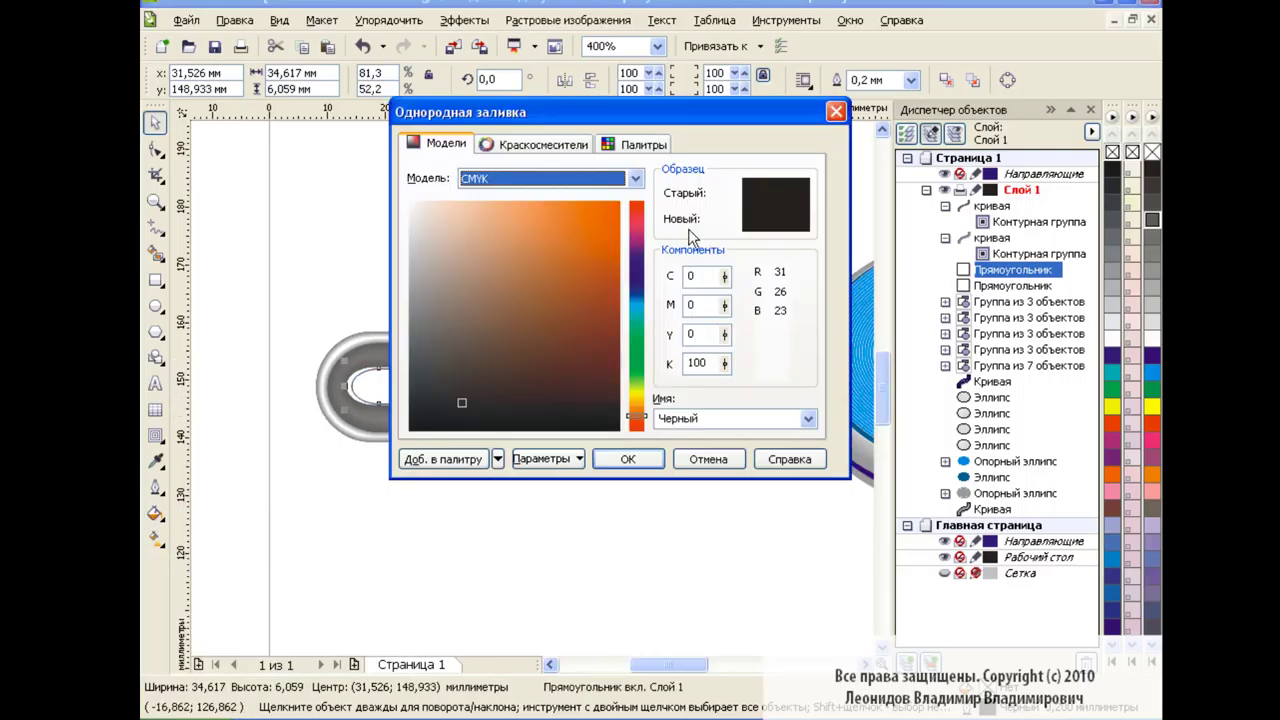
pyautogui.click(636, 318)
pyautogui.click(520, 222)
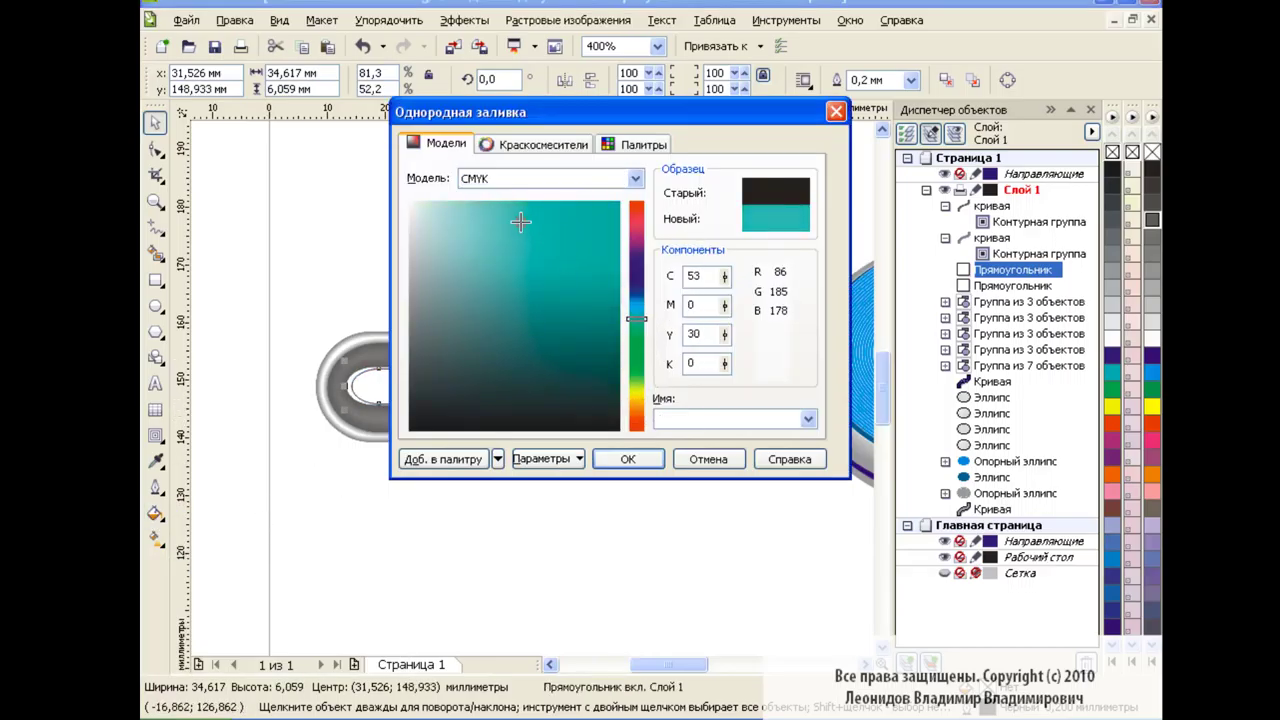
pyautogui.click(628, 459)
# - Fill the rectangle behind the window grey and draw a new rectangle below the remote
pyautogui.click(545, 402)
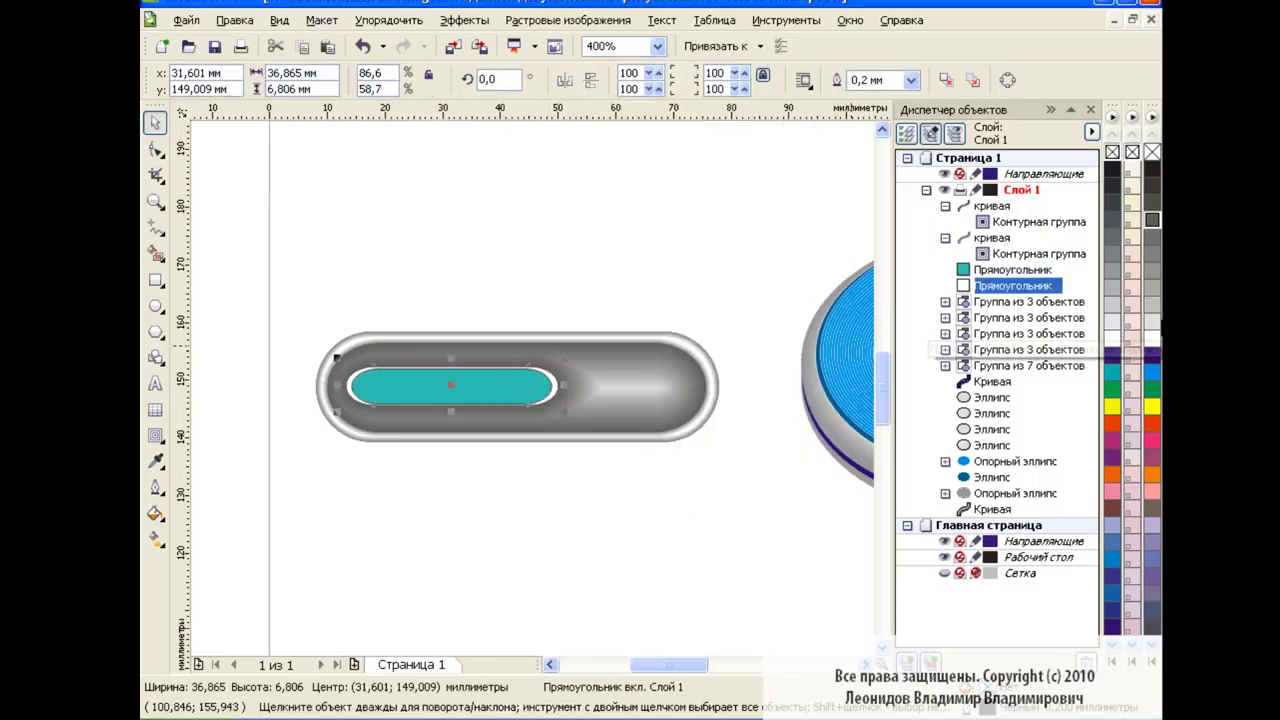
pyautogui.click(1152, 356)
pyautogui.click(736, 456)
pyautogui.click(508, 377)
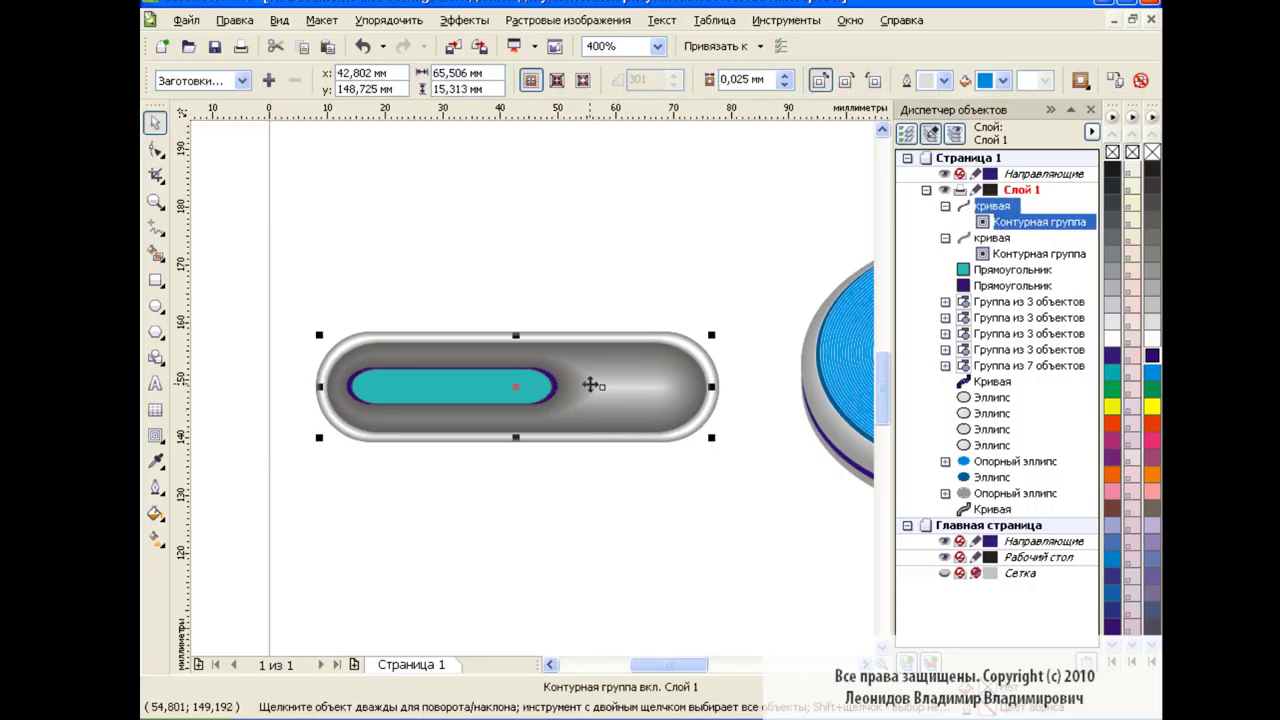
pyautogui.press('Escape')
pyautogui.click(1013, 286)
pyautogui.click(1152, 276)
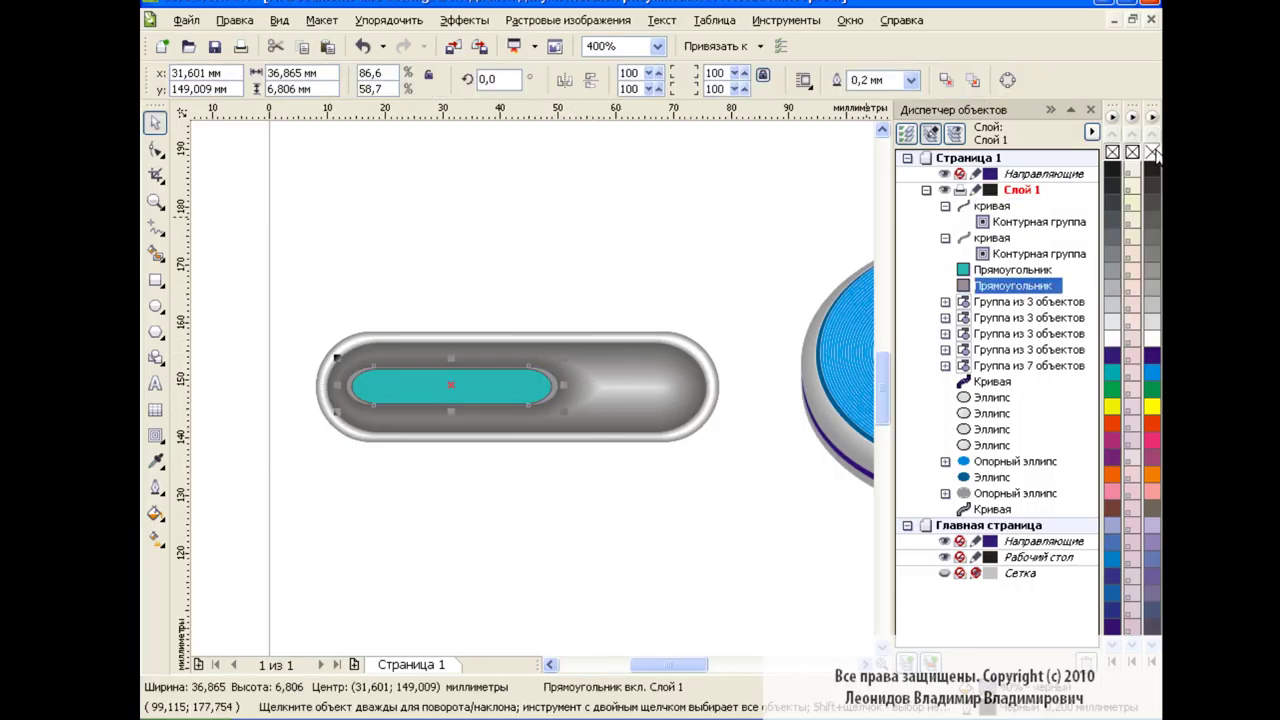
pyautogui.click(724, 446)
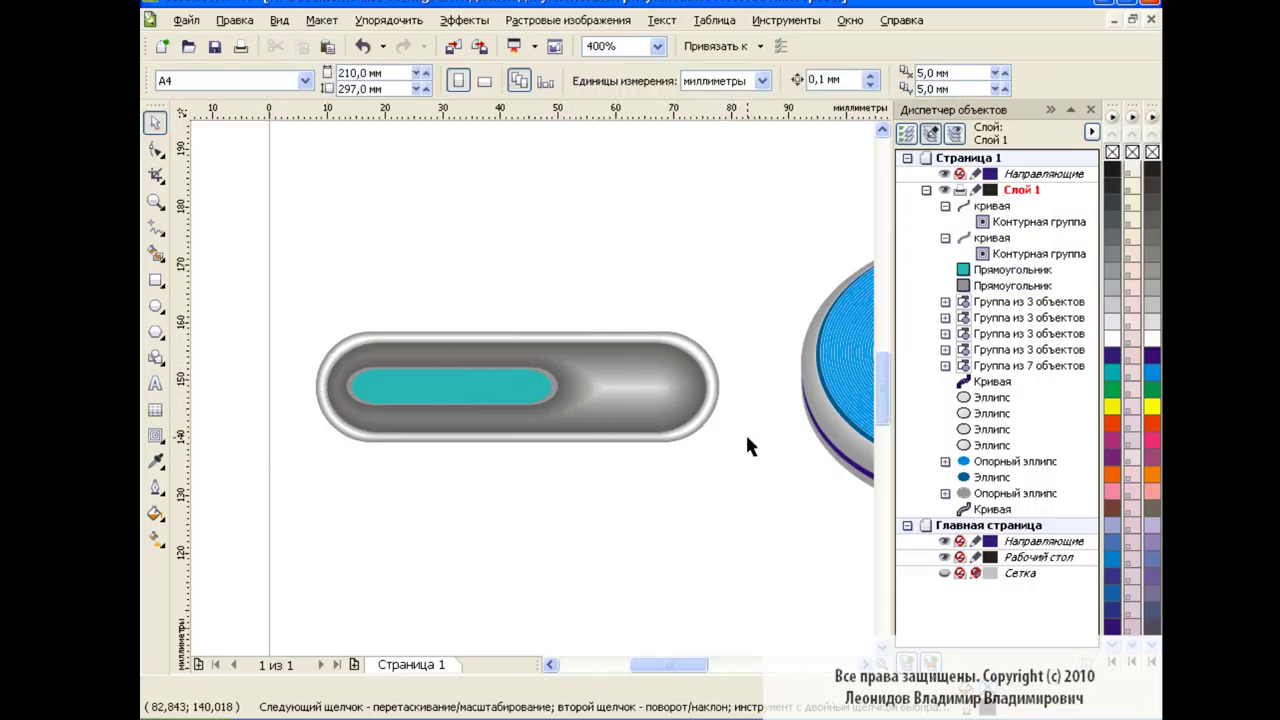
pyautogui.press('F6')
pyautogui.moveTo(497, 474)
pyautogui.mouseDown()
pyautogui.moveTo(700, 534)
pyautogui.moveTo(686, 527)
pyautogui.mouseUp()
# - Round the rectangle into a pill, fill it grey, remove its outline and scale it to 13.2%
pyautogui.click(155, 148)
pyautogui.click(219, 161)
pyautogui.moveTo(498, 474); pyautogui.dragTo(578, 474)
pyautogui.press('space')
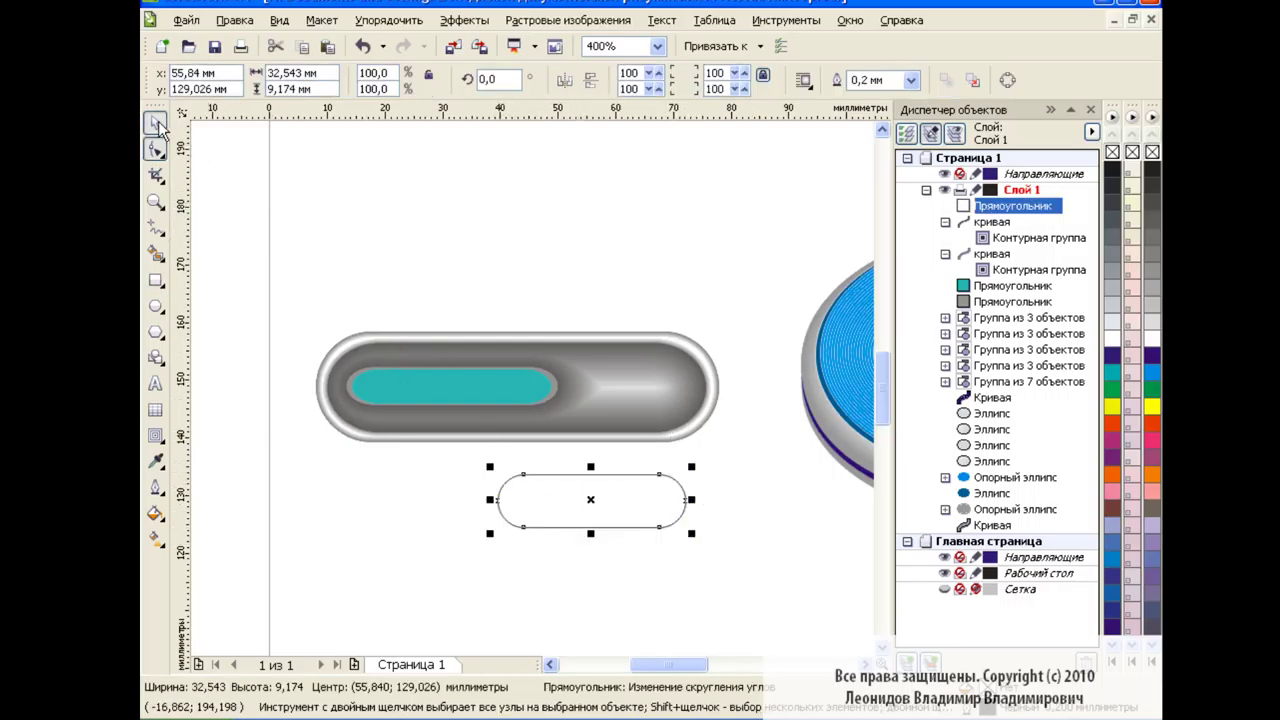
pyautogui.click(1152, 276)
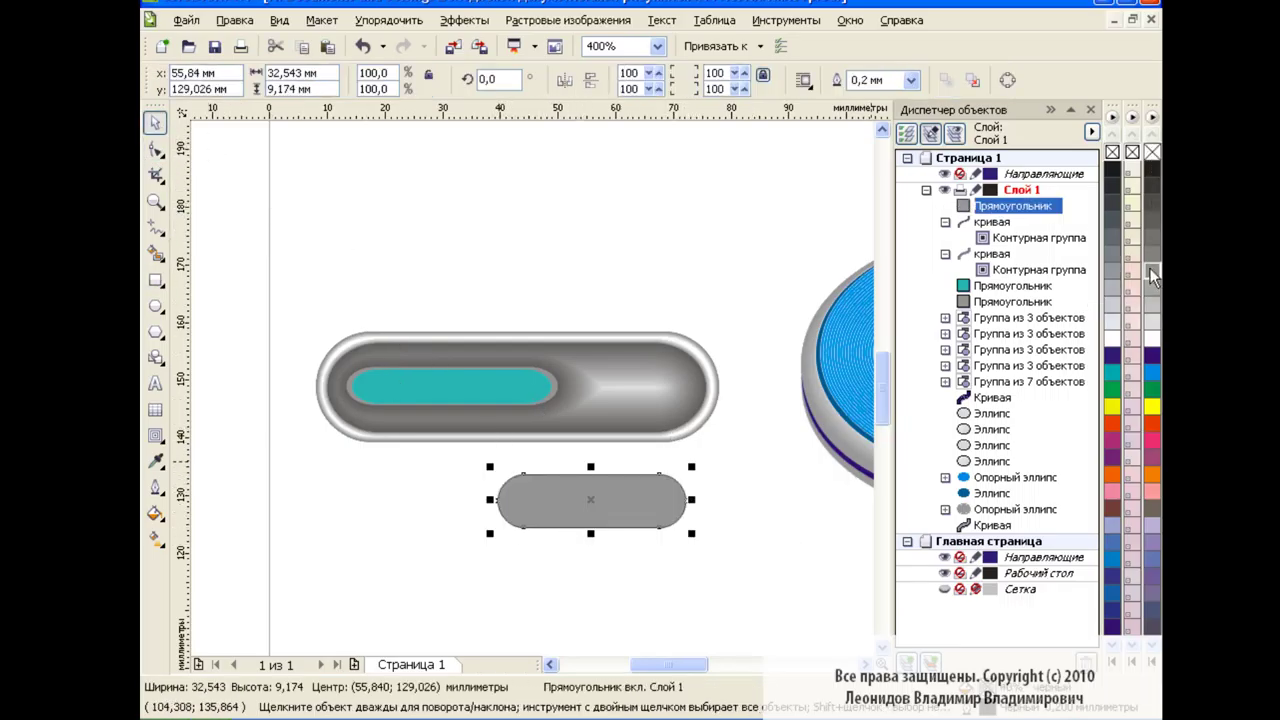
pyautogui.rightClick(1152, 152)
pyautogui.moveTo(691, 533)
pyautogui.mouseDown()
pyautogui.moveTo(533, 490)
pyautogui.moveTo(533, 443)
pyautogui.mouseUp()
# - Duplicate the small pill into three buttons tucked behind the body's bottom edge
pyautogui.click(327, 47)
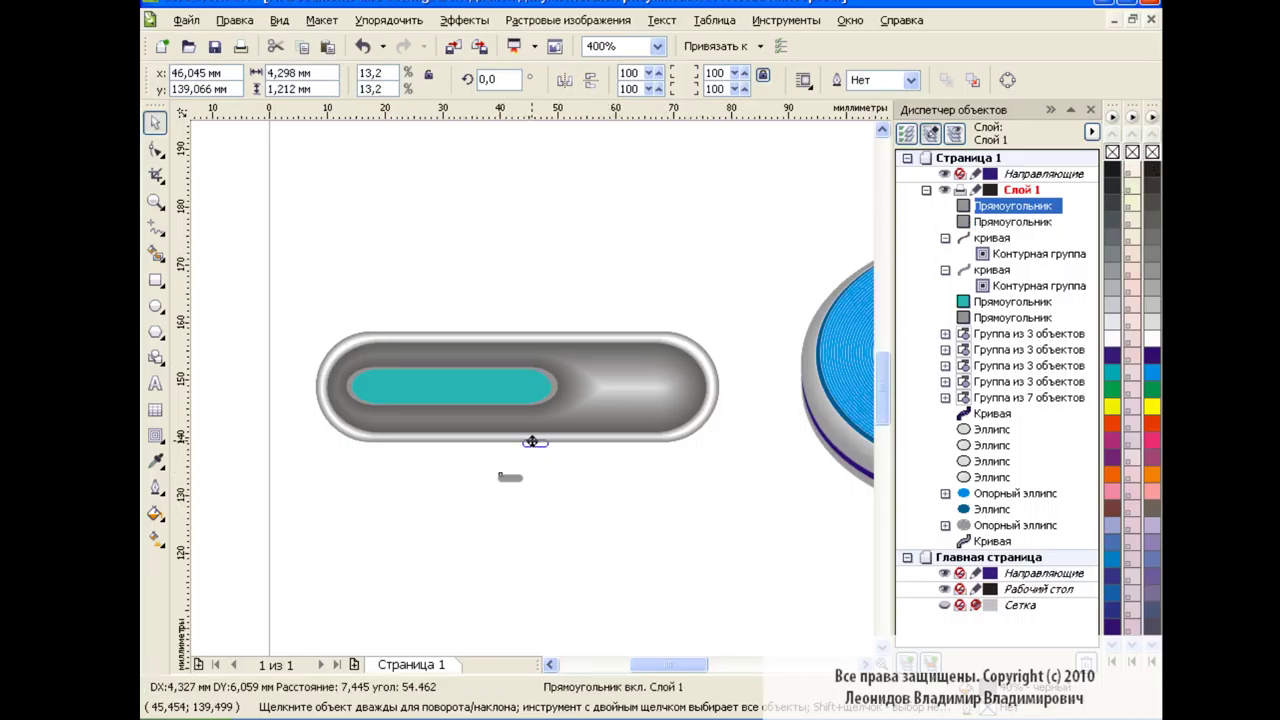
pyautogui.moveTo(1008, 206); pyautogui.dragTo(1015, 293)
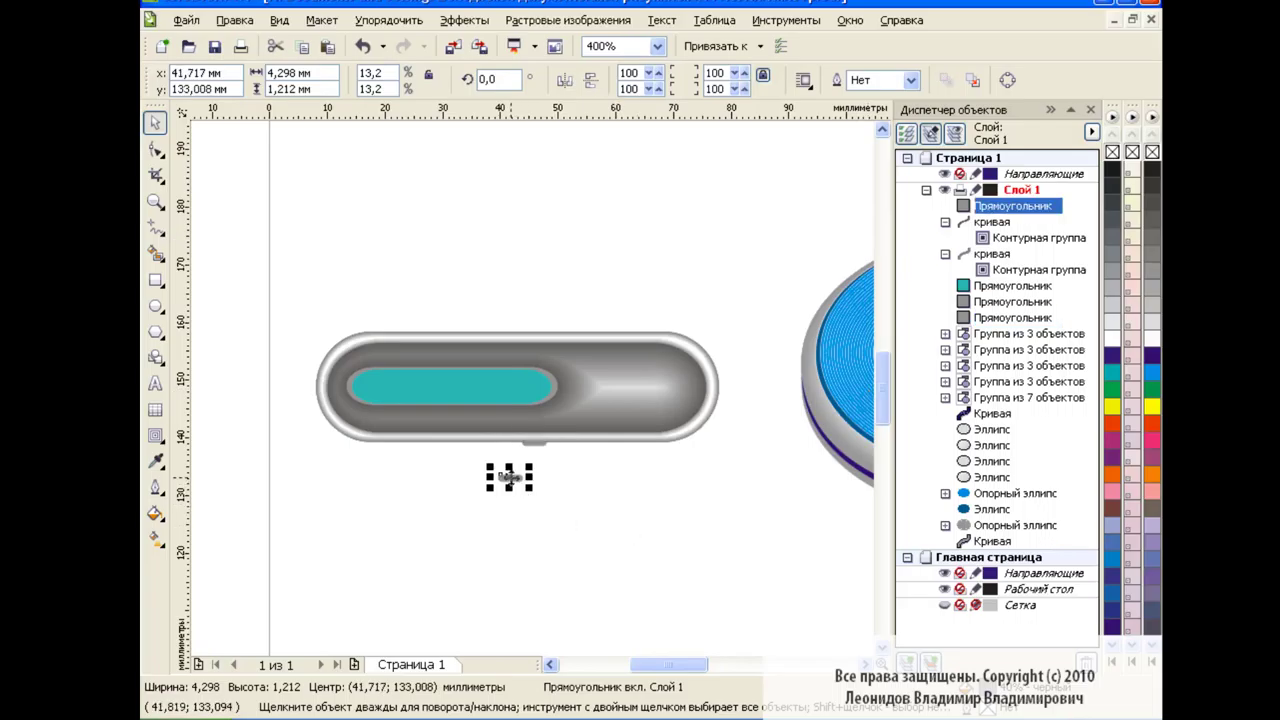
pyautogui.moveTo(510, 477); pyautogui.dragTo(575, 443)
pyautogui.hotkey('ctrl', 'v')
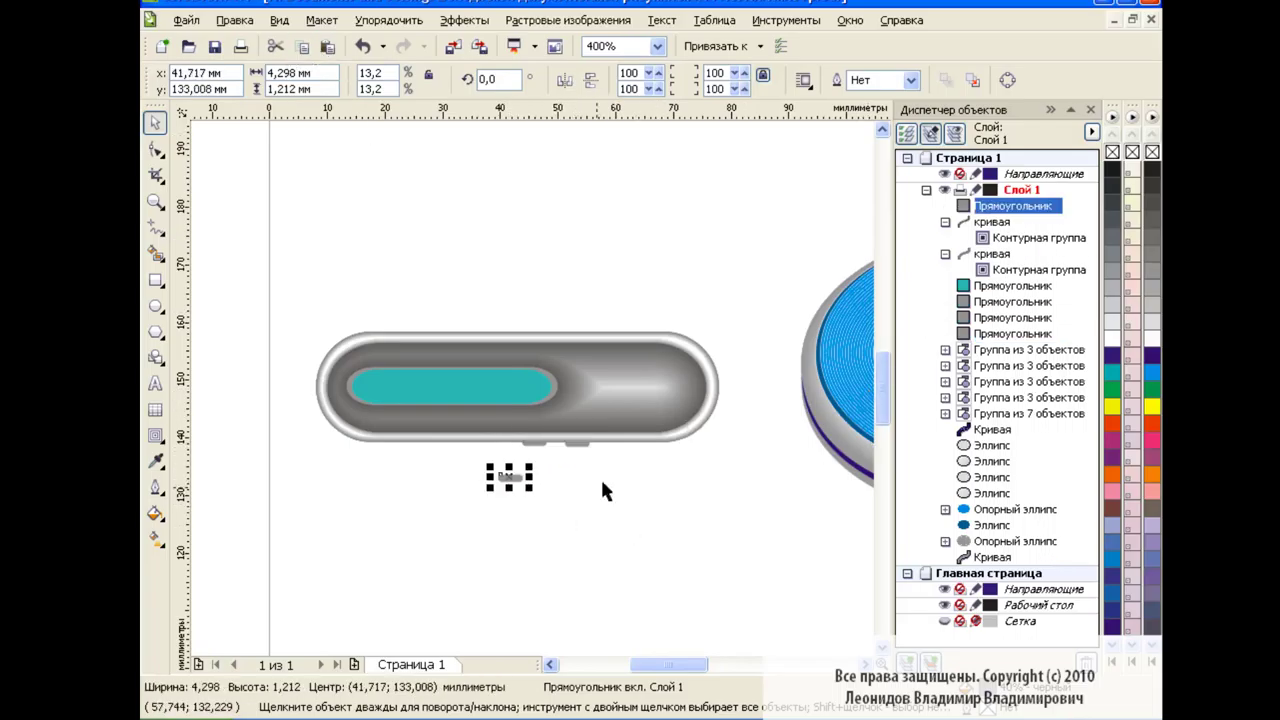
pyautogui.moveTo(513, 480); pyautogui.dragTo(625, 446)
pyautogui.moveTo(1014, 207); pyautogui.dragTo(1014, 336)
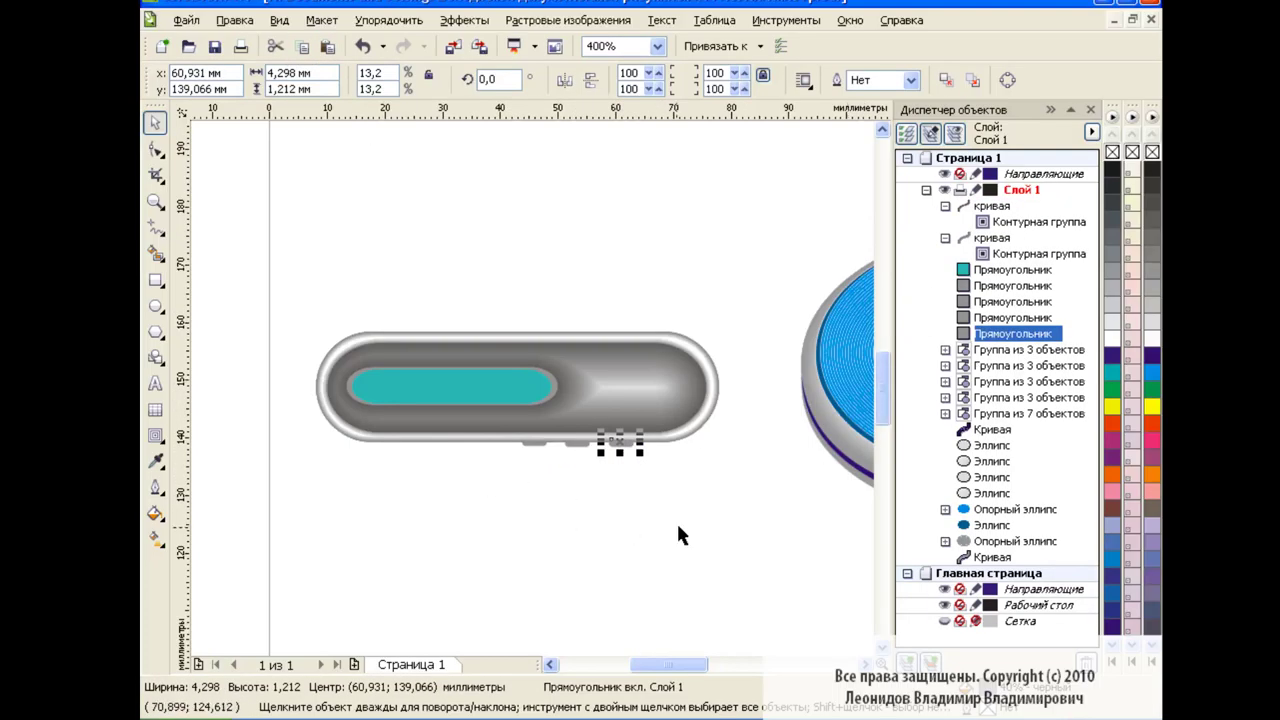
pyautogui.click(676, 521)
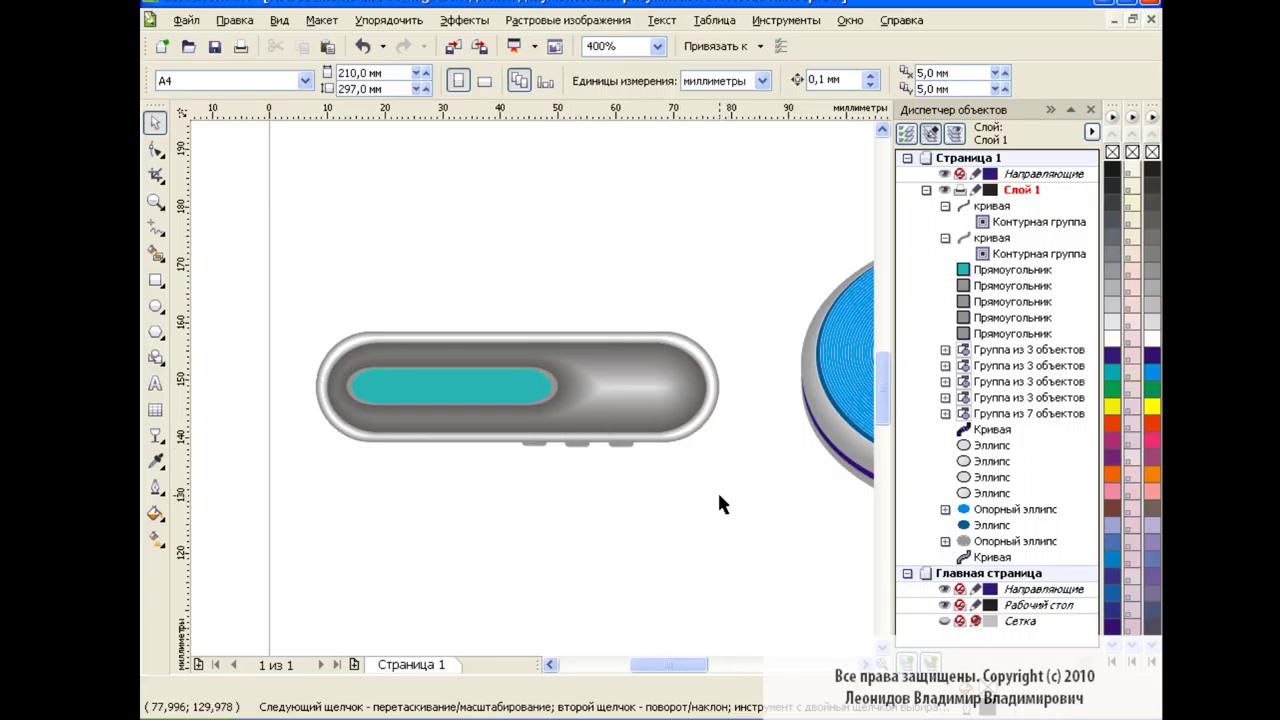
pyautogui.click(1000, 254)
pyautogui.click(993, 207)
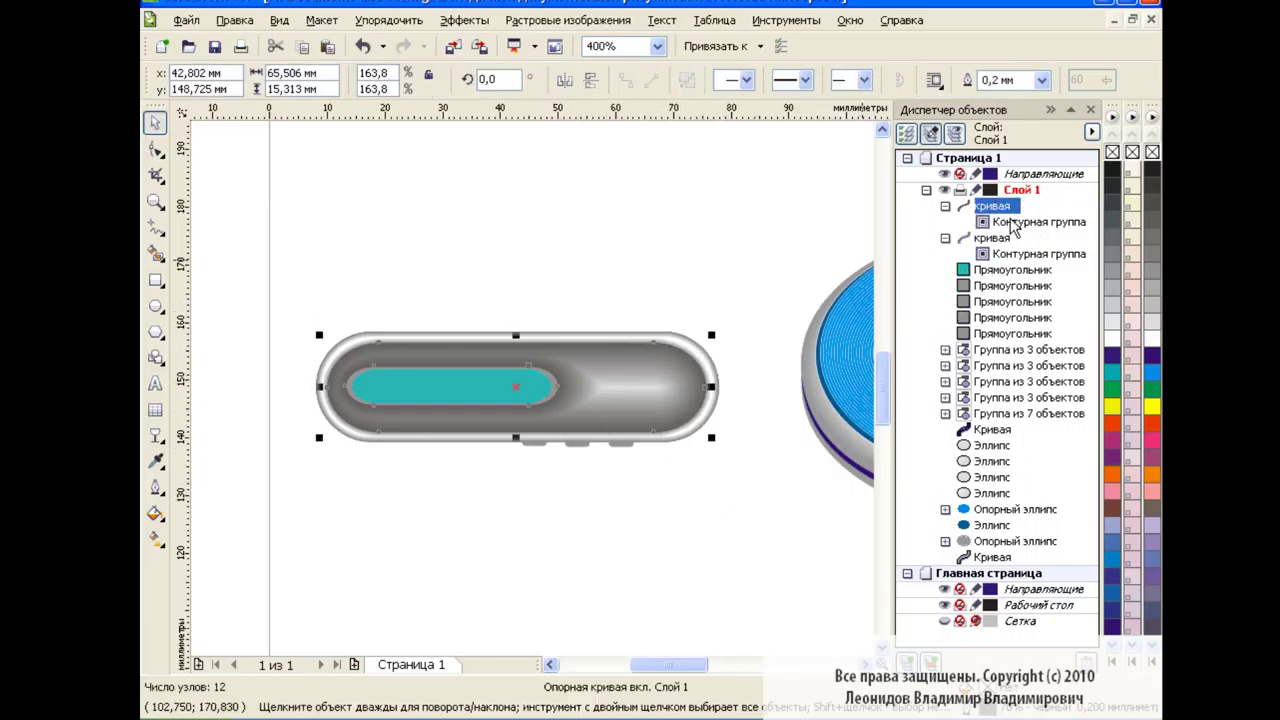
# - Overlay a white, outline-free copy of the body, faded vertically with linear transparency
pyautogui.click(327, 46)
pyautogui.click(1152, 340)
pyautogui.rightClick(1152, 152)
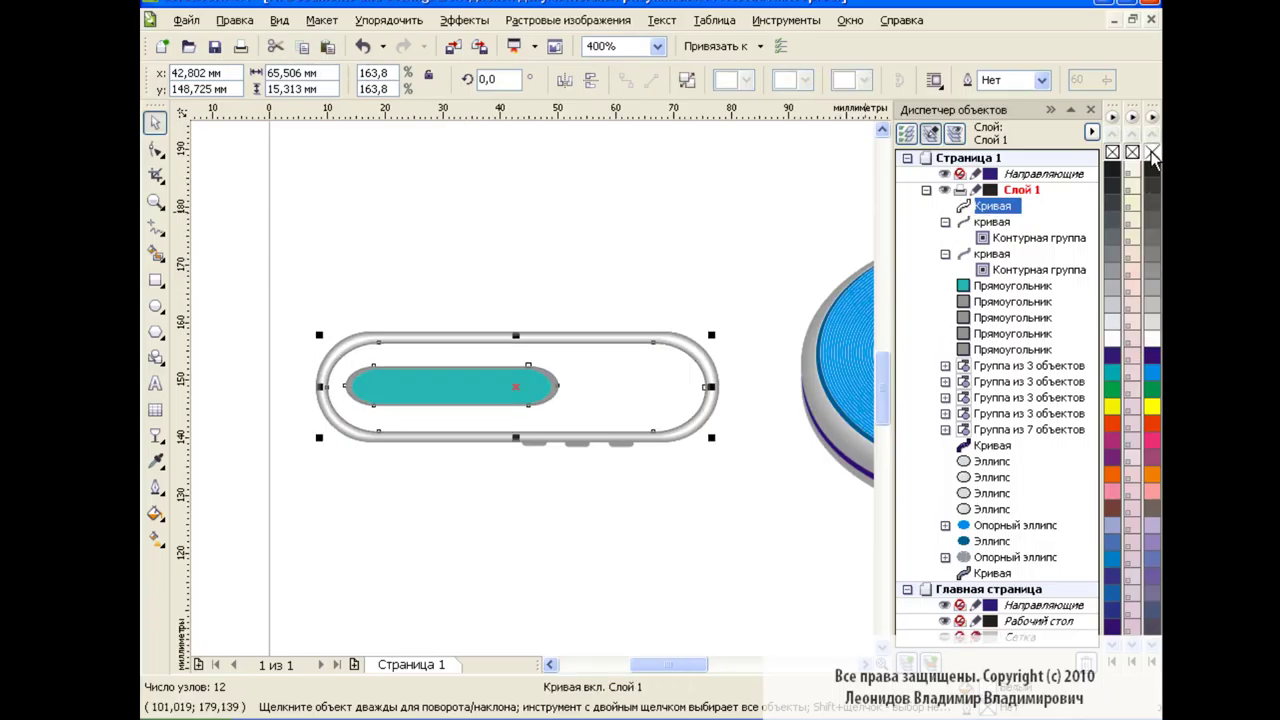
pyautogui.click(155, 435)
pyautogui.click(212, 577)
pyautogui.moveTo(543, 270); pyautogui.dragTo(538, 477)
pyautogui.moveTo(544, 272); pyautogui.dragTo(541, 327)
pyautogui.press('space')
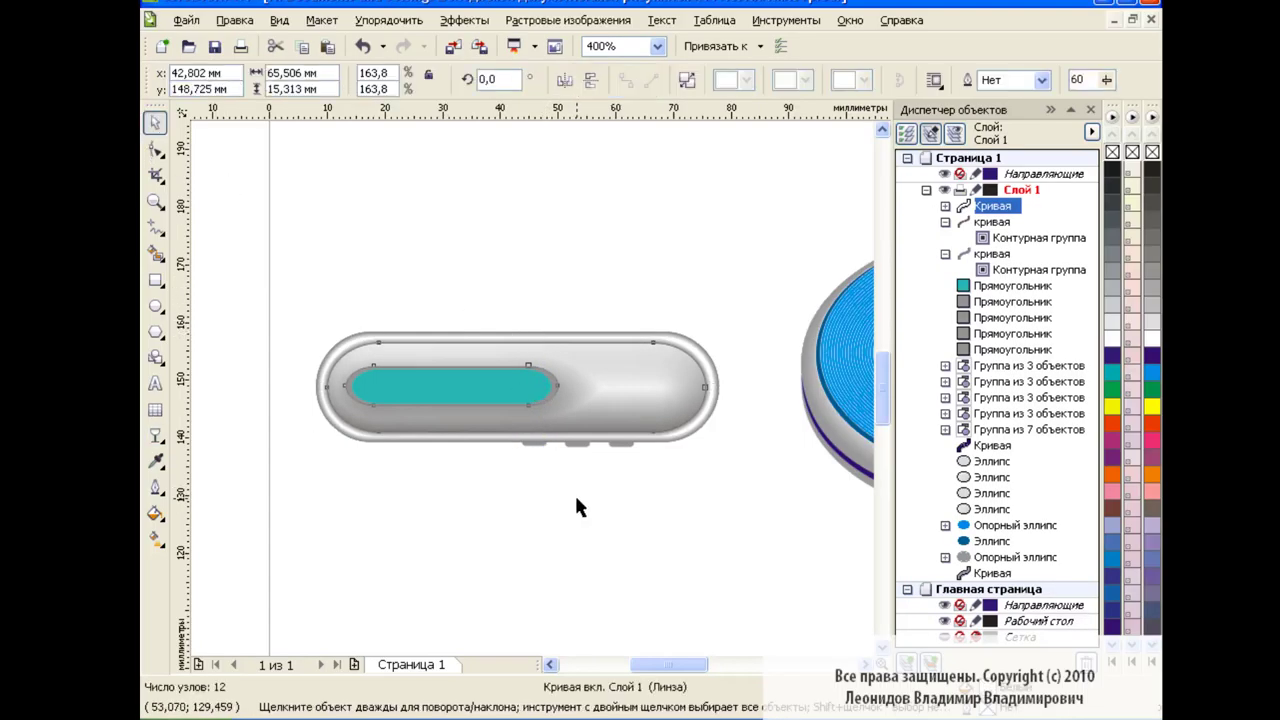
# - Marquee-select all ten remote parts and group them
pyautogui.click(305, 295)
pyautogui.moveTo(305, 295); pyautogui.dragTo(753, 487)
pyautogui.click(659, 80)
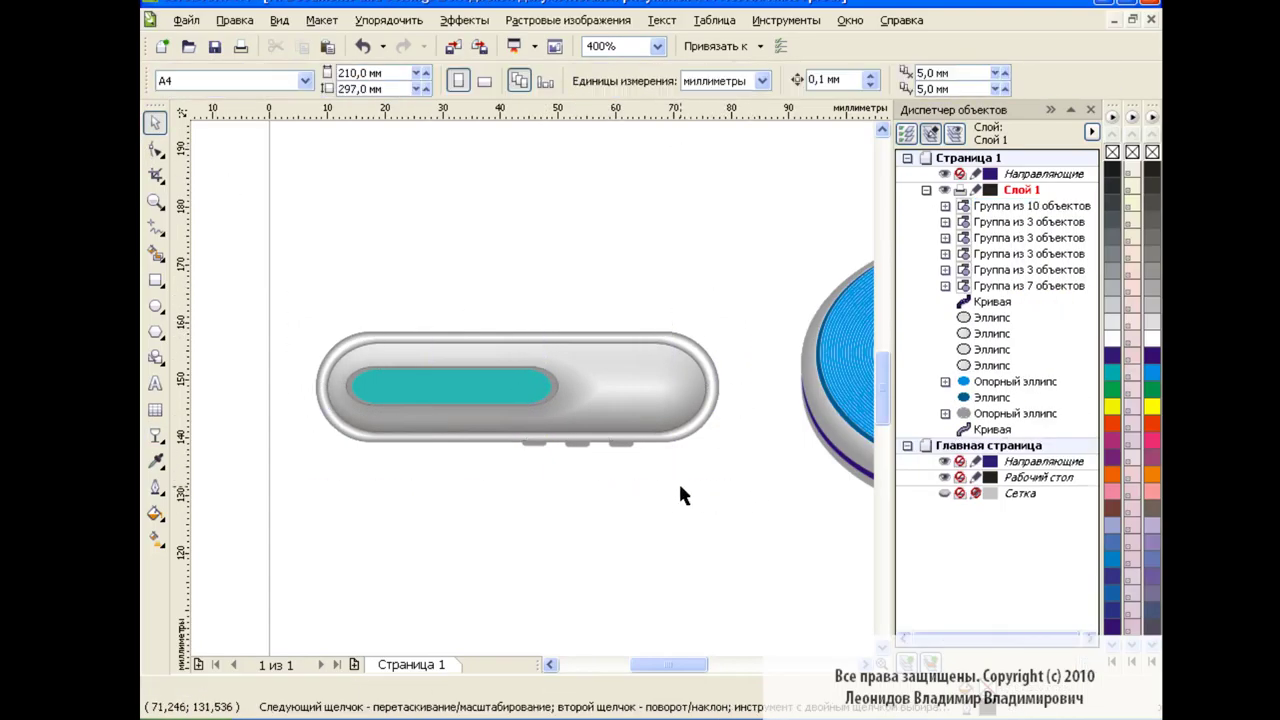
pyautogui.click(686, 513)
# - Draw an ellipse above the remote, duplicate it as a smaller inner copy, and fill the large one dark grey
pyautogui.click(157, 307)
pyautogui.moveTo(524, 199)
pyautogui.mouseDown()
pyautogui.moveTo(640, 270)
pyautogui.moveTo(553, 218)
pyautogui.moveTo(584, 232)
pyautogui.mouseUp()
pyautogui.press('space')
pyautogui.click(632, 277)
pyautogui.click(628, 259)
pyautogui.press('KP_Add')
pyautogui.click(691, 247)
pyautogui.click(583, 217)
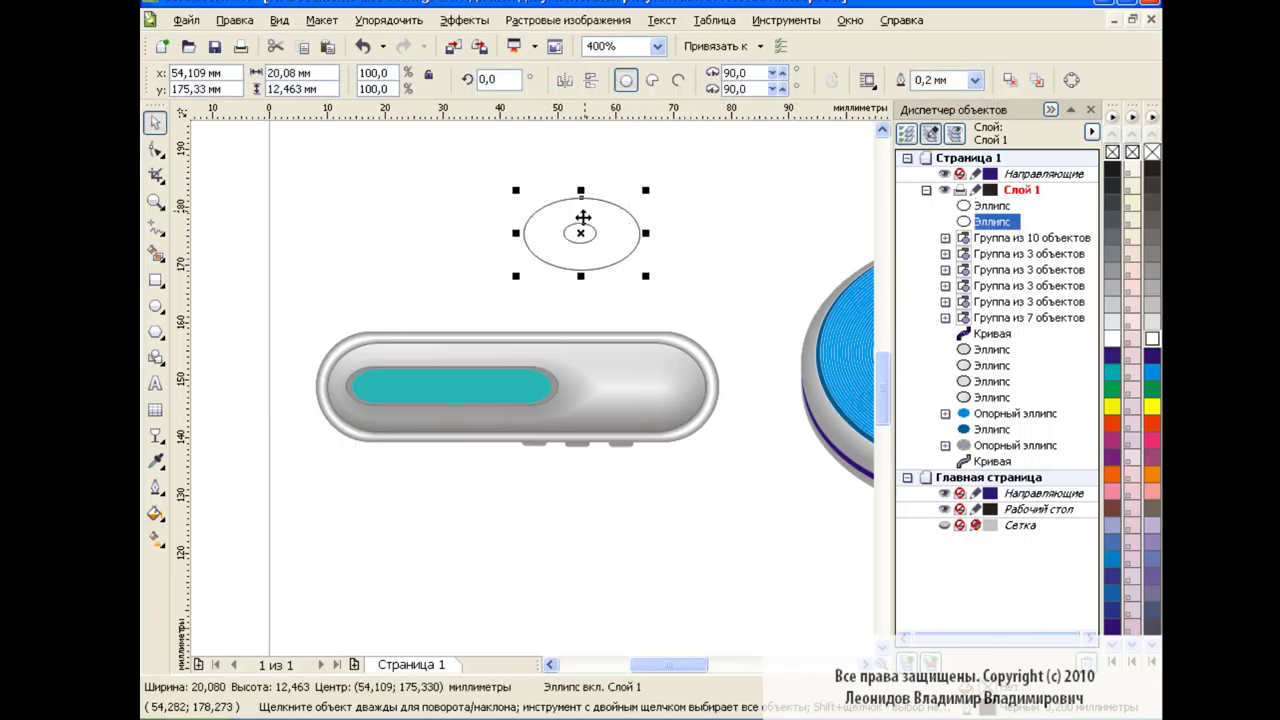
pyautogui.click(1152, 219)
pyautogui.click(625, 260)
# - Blend the inner ellipse into the outer one, remove outlines, and give the inner ellipse a lighter grey
pyautogui.click(155, 437)
pyautogui.click(236, 446)
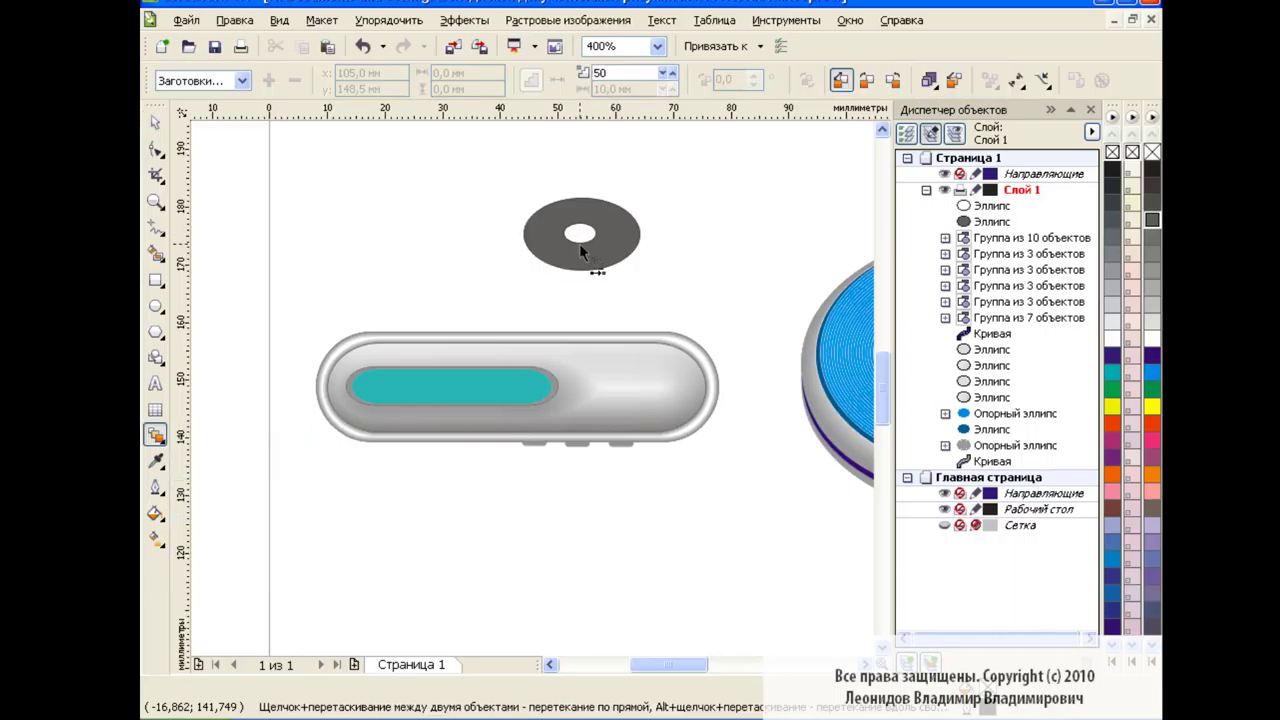
pyautogui.moveTo(580, 236); pyautogui.dragTo(578, 278)
pyautogui.rightClick(1152, 152)
pyautogui.click(155, 122)
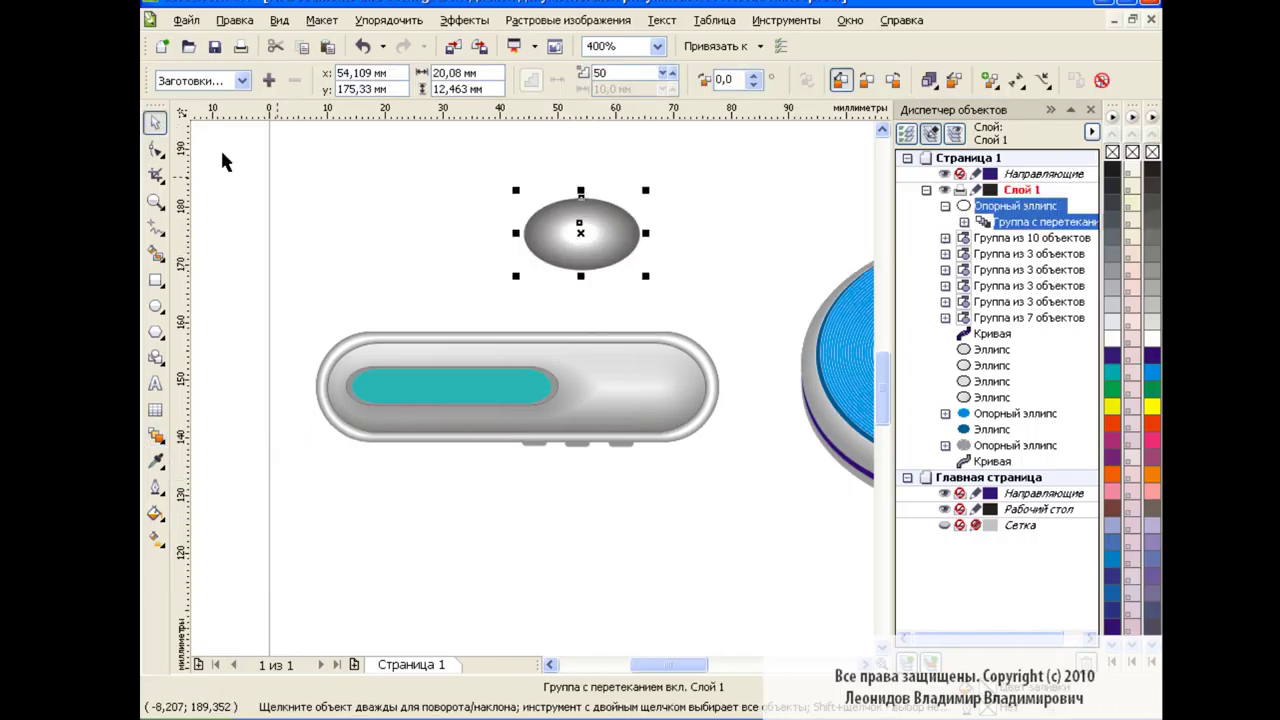
pyautogui.click(457, 239)
pyautogui.click(612, 268)
pyautogui.press('Escape')
pyautogui.click(600, 262)
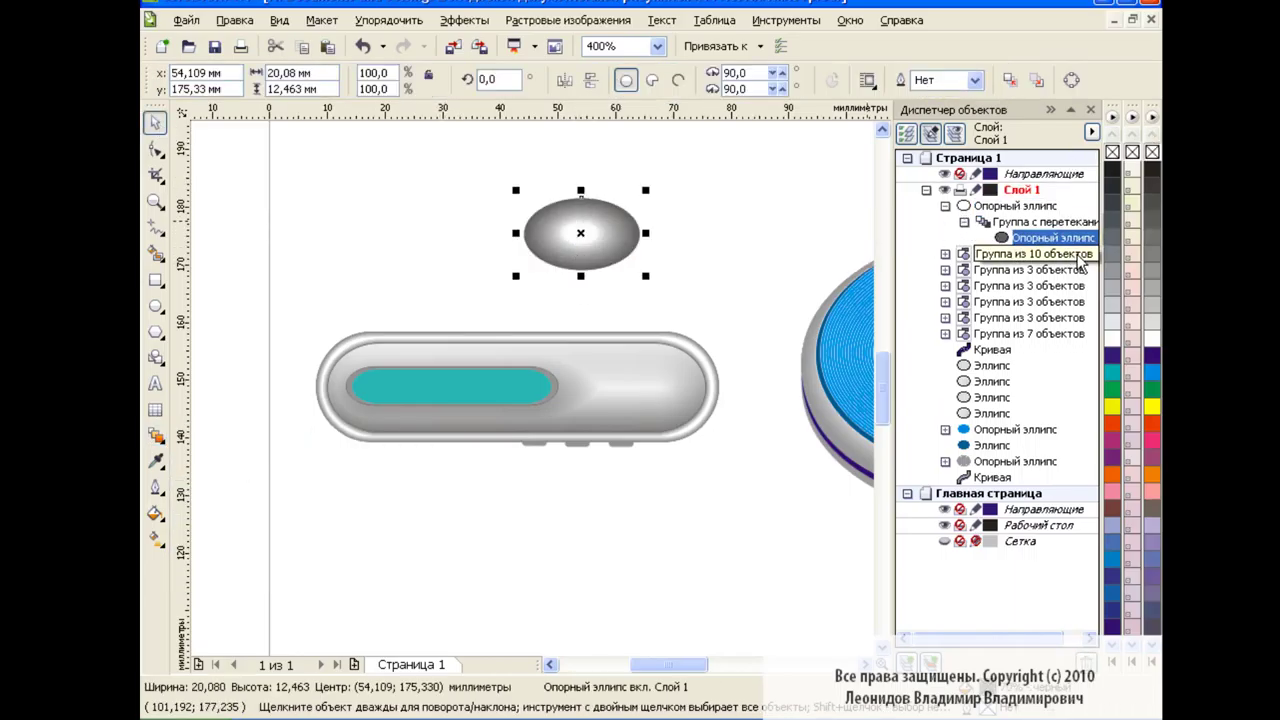
pyautogui.click(1153, 272)
pyautogui.click(1153, 258)
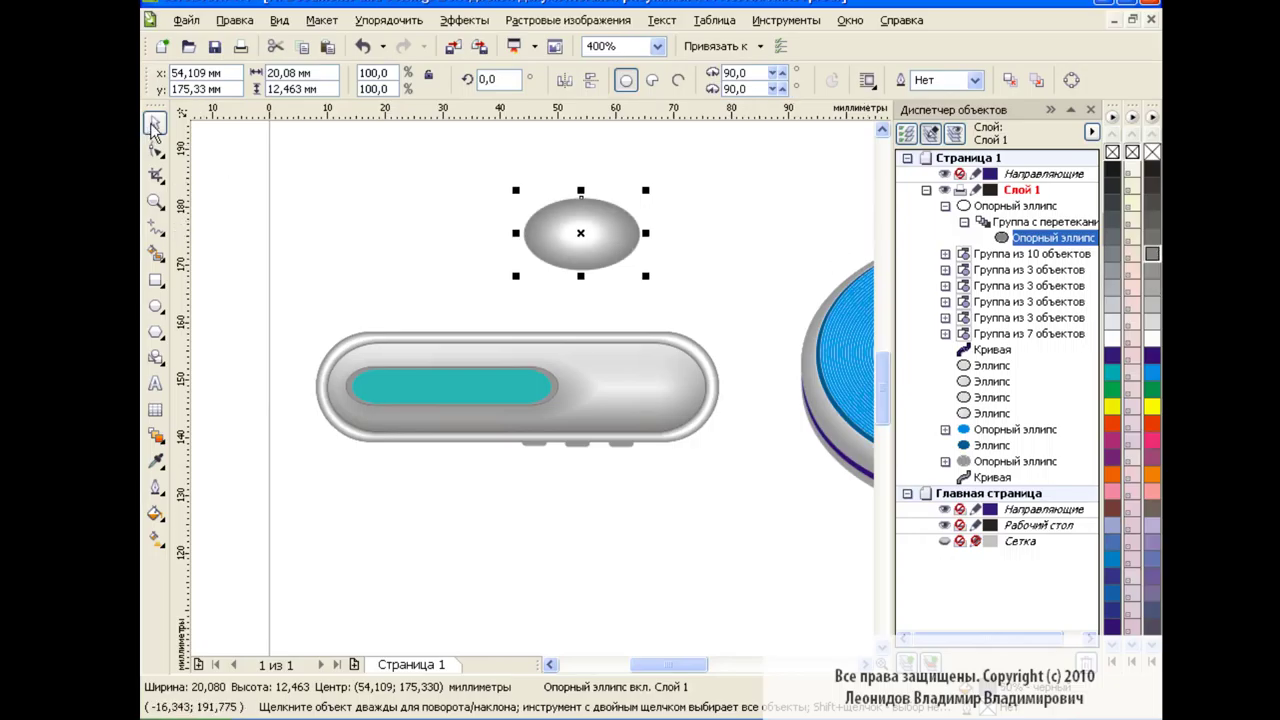
pyautogui.press('Escape')
pyautogui.click(155, 306)
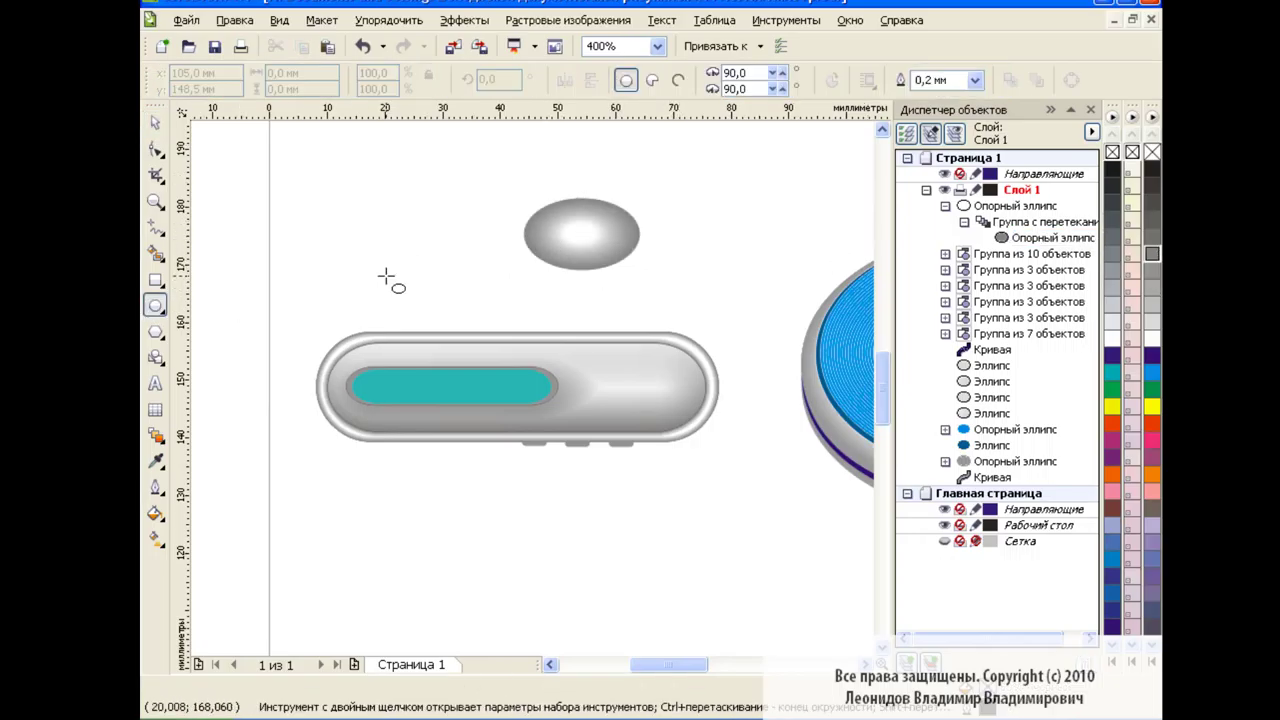
# - Draw a small circle right of the grey oval and cross it with thin rectangle bars
pyautogui.moveTo(580, 233); pyautogui.dragTo(616, 268)
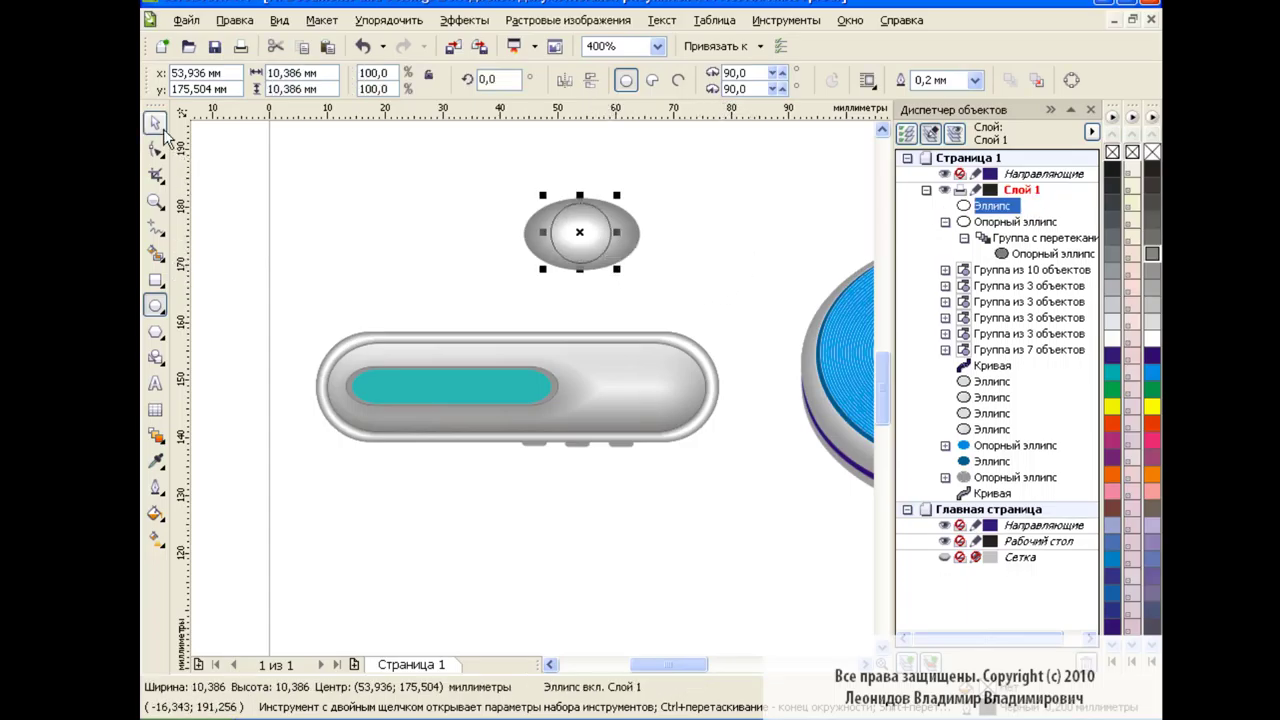
pyautogui.moveTo(580, 233); pyautogui.dragTo(746, 239)
pyautogui.press('Escape')
pyautogui.click(155, 280)
pyautogui.moveTo(698, 193)
pyautogui.mouseDown()
pyautogui.moveTo(716, 274)
pyautogui.moveTo(723, 237)
pyautogui.moveTo(706, 252)
pyautogui.mouseUp()
pyautogui.click(740, 231)
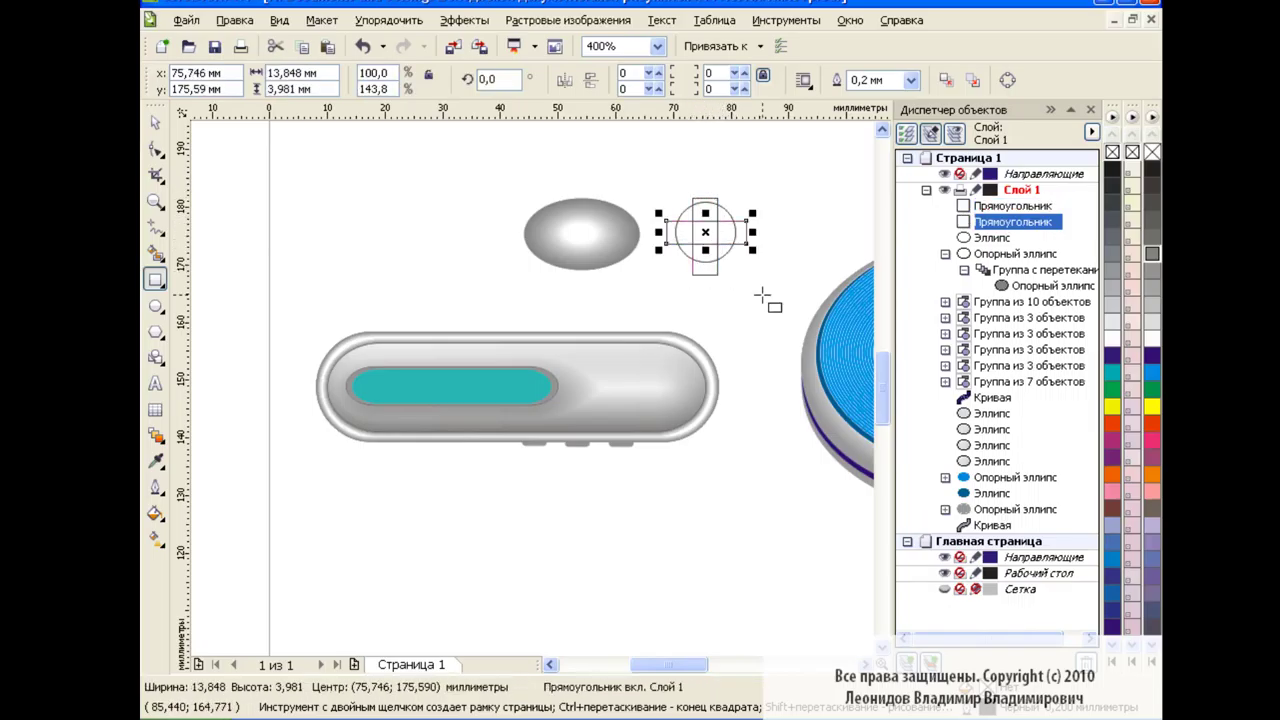
pyautogui.click(155, 122)
pyautogui.click(465, 252)
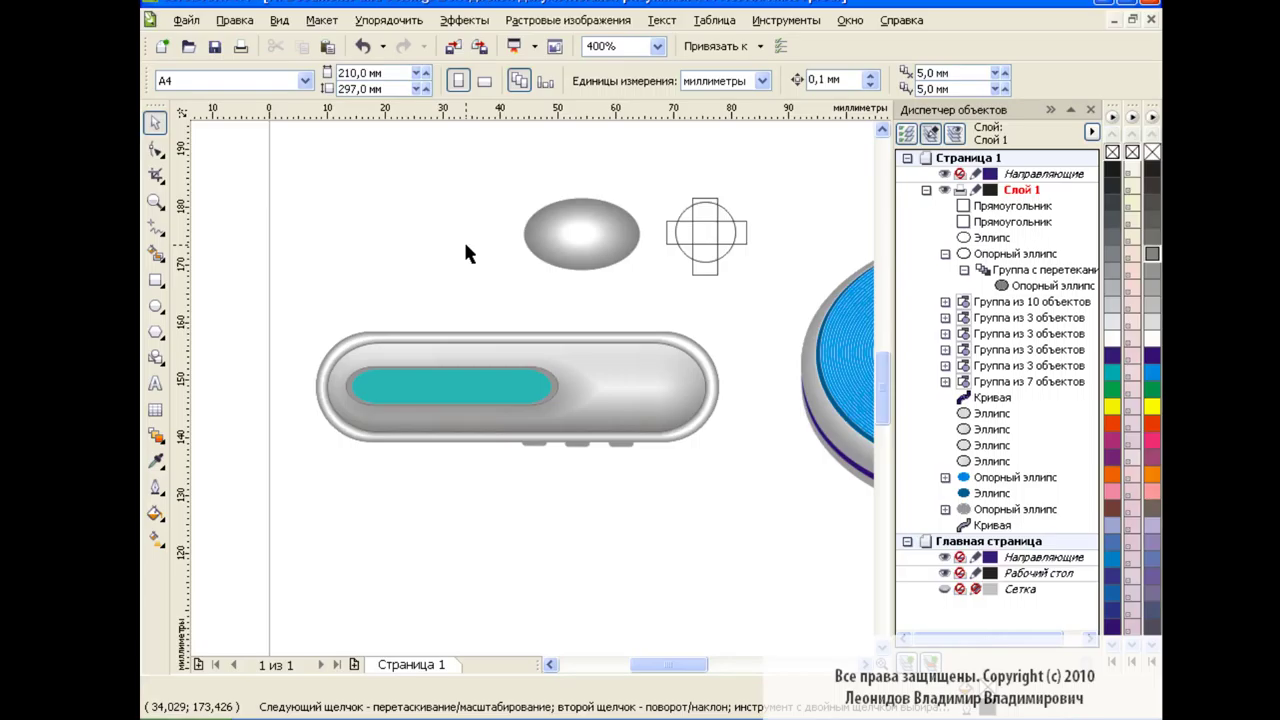
# - Smart-fill the five cross-shaped regions with grey
pyautogui.click(155, 252)
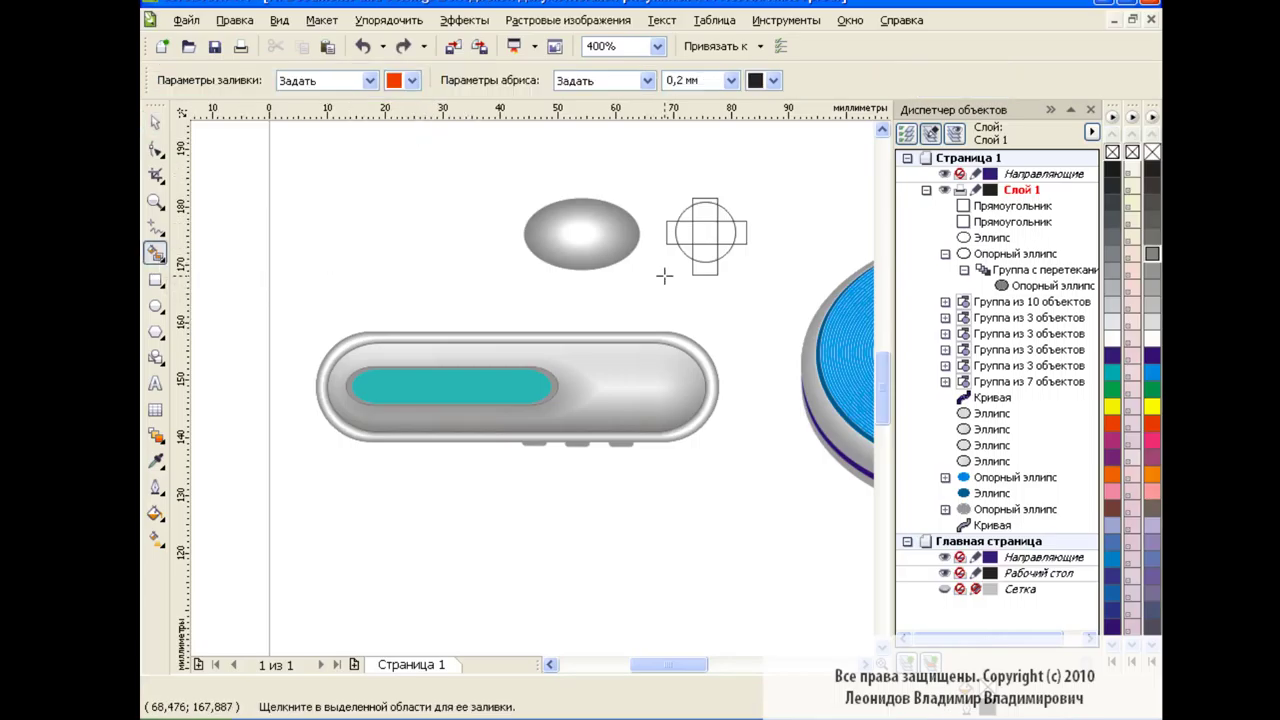
pyautogui.click(412, 80)
pyautogui.click(426, 116)
pyautogui.click(705, 211)
pyautogui.click(683, 232)
pyautogui.click(705, 232)
pyautogui.click(727, 232)
pyautogui.click(705, 255)
pyautogui.press('space')
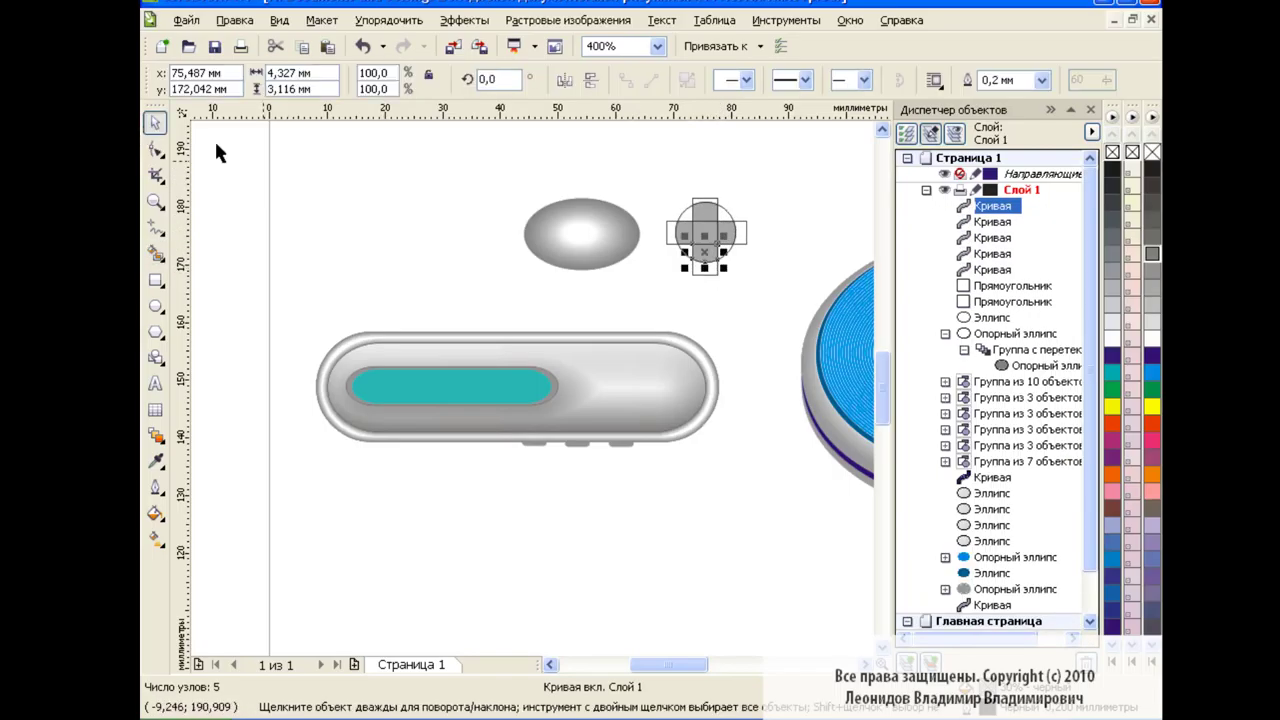
# - Try combining and merging the cross pieces, then undo back to separate curves
pyautogui.keyDown('shift'); pyautogui.click(685, 232); pyautogui.keyUp('shift')
pyautogui.keyDown('shift'); pyautogui.click(705, 211); pyautogui.keyUp('shift')
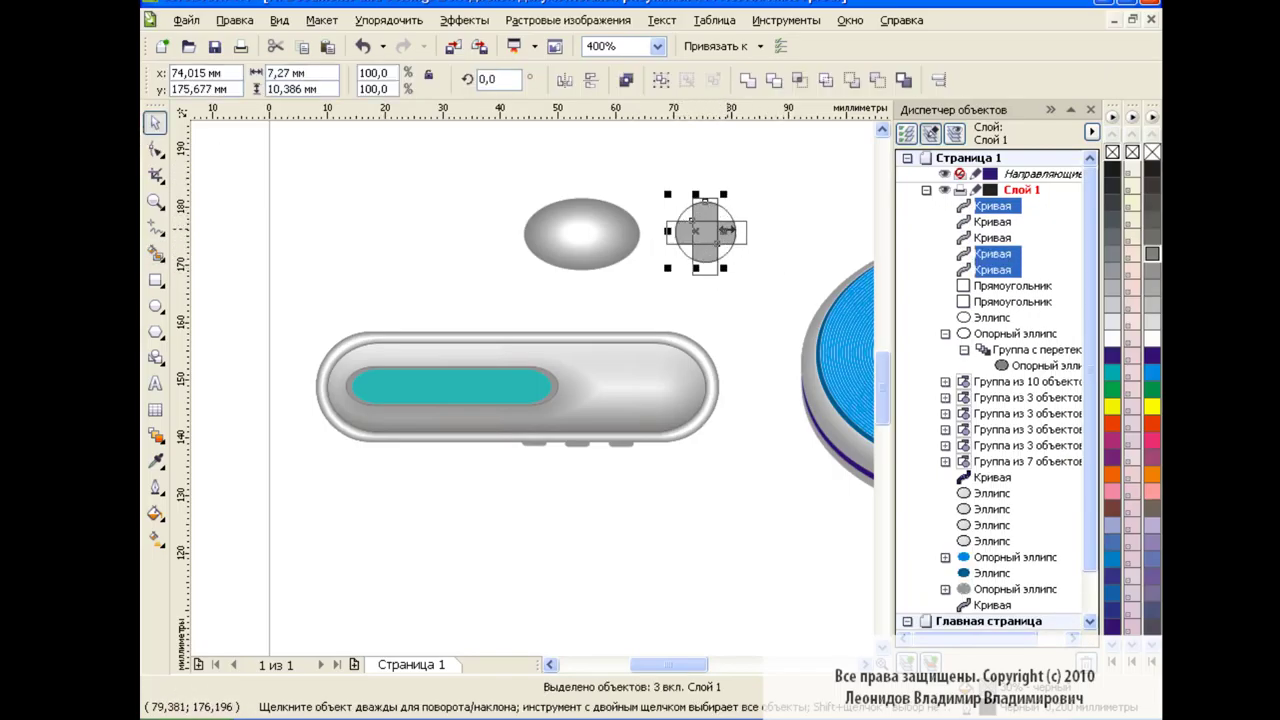
pyautogui.keyDown('shift'); pyautogui.click(727, 232); pyautogui.keyUp('shift')
pyautogui.hotkey('ctrl', 'l')
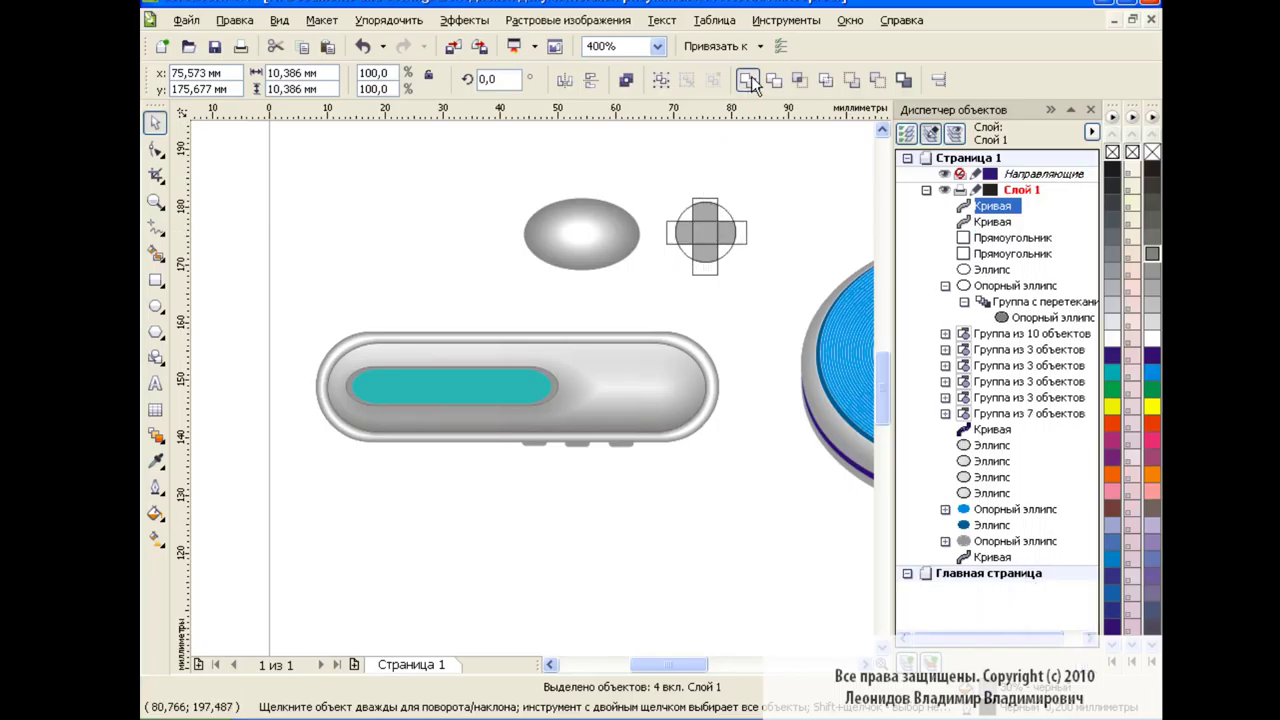
pyautogui.keyDown('shift'); pyautogui.click(705, 232); pyautogui.keyUp('shift')
pyautogui.click(743, 82)
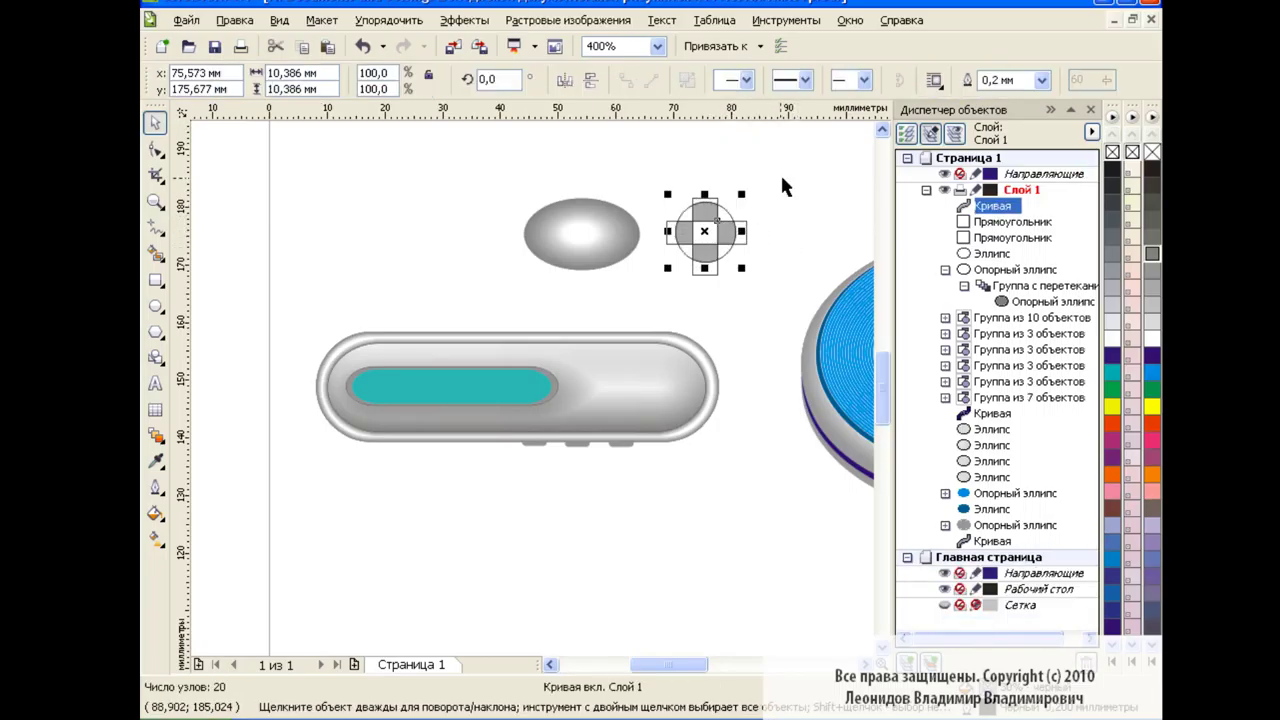
pyautogui.hotkey('ctrl', 'k')
pyautogui.press('Tab')
pyautogui.click(363, 46)
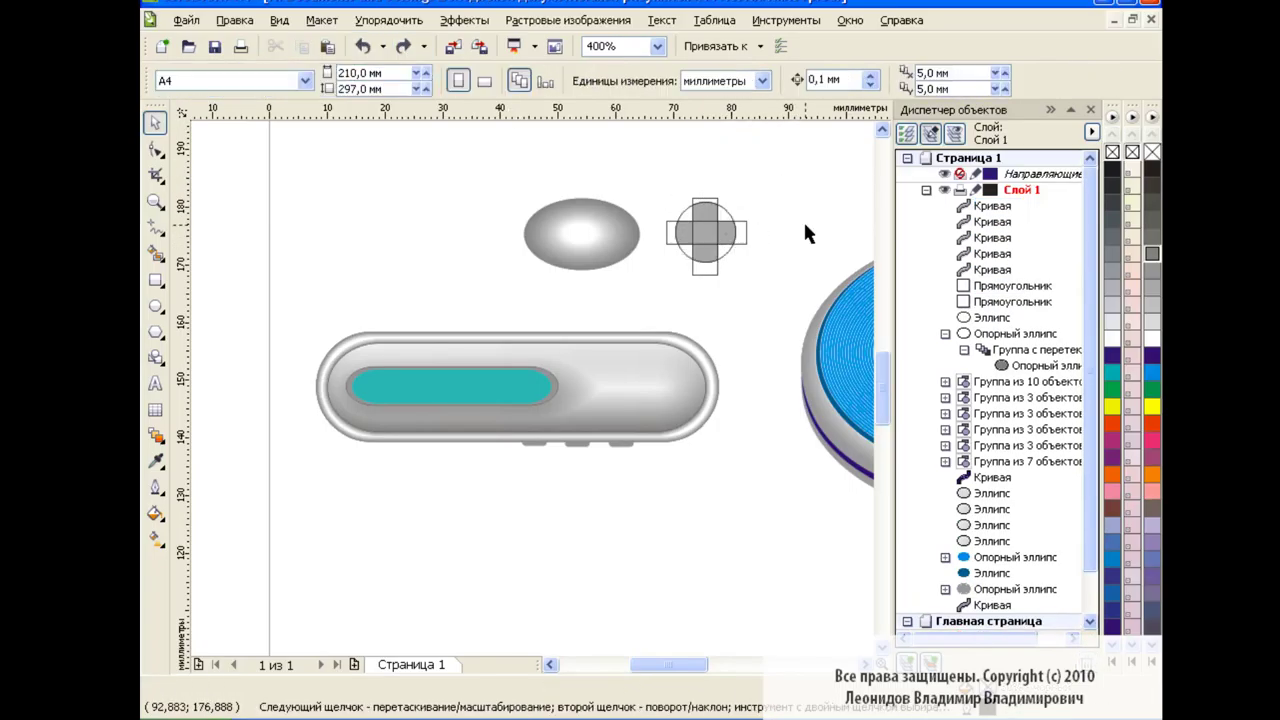
pyautogui.click(705, 232)
pyautogui.hotkey('ctrl', 'l')
pyautogui.click(760, 300)
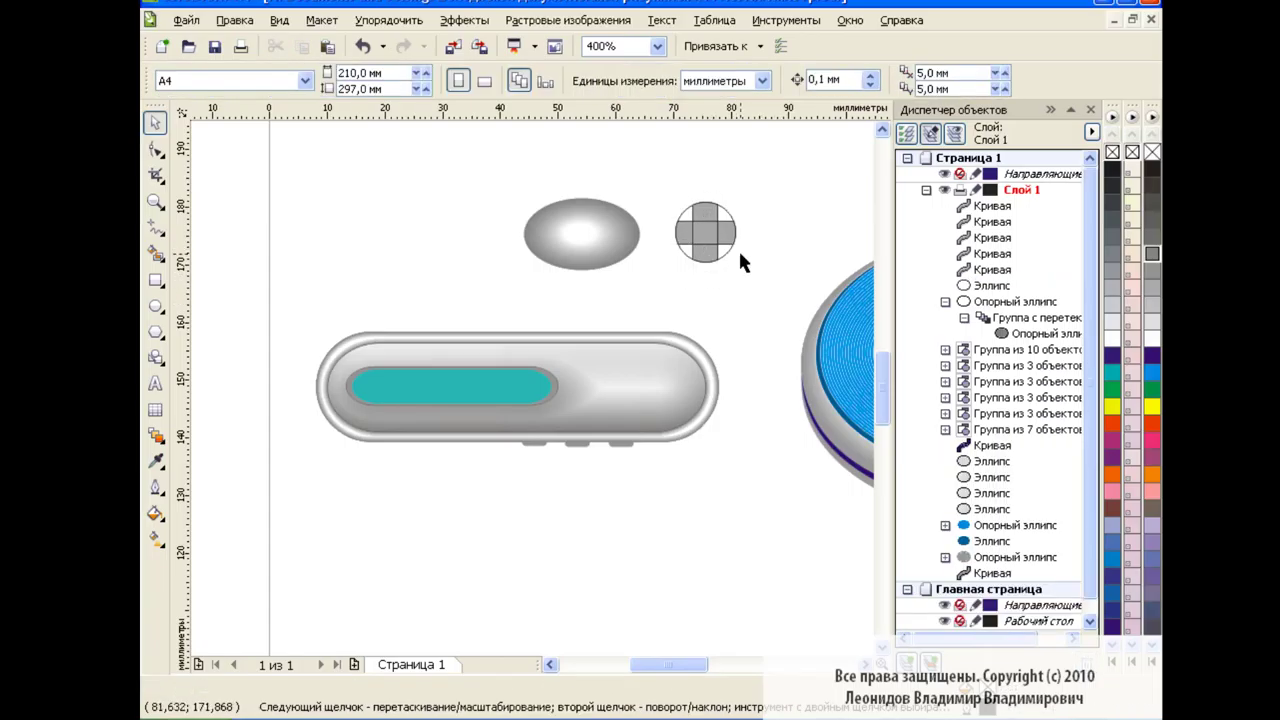
pyautogui.click(726, 252)
pyautogui.click(778, 262)
# - Weld the five cross curves into a single plus-shaped curve over the circle
pyautogui.moveTo(712, 272); pyautogui.dragTo(740, 270)
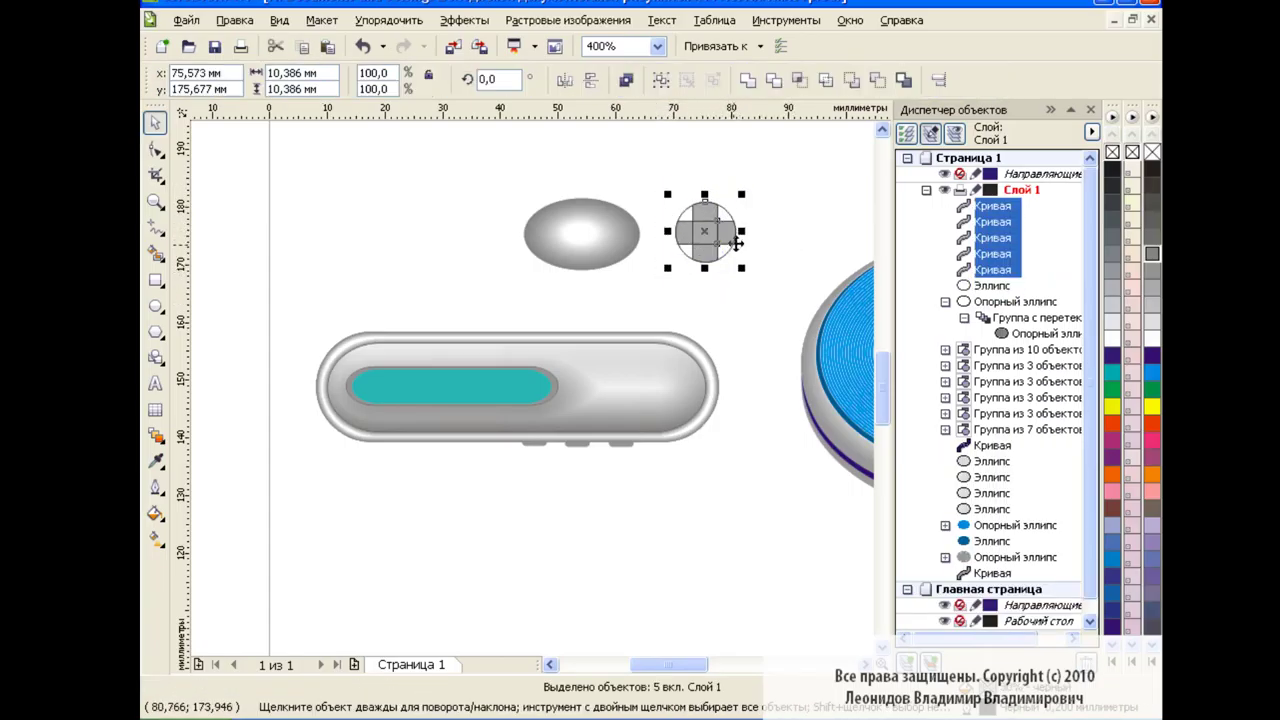
pyautogui.click(748, 80)
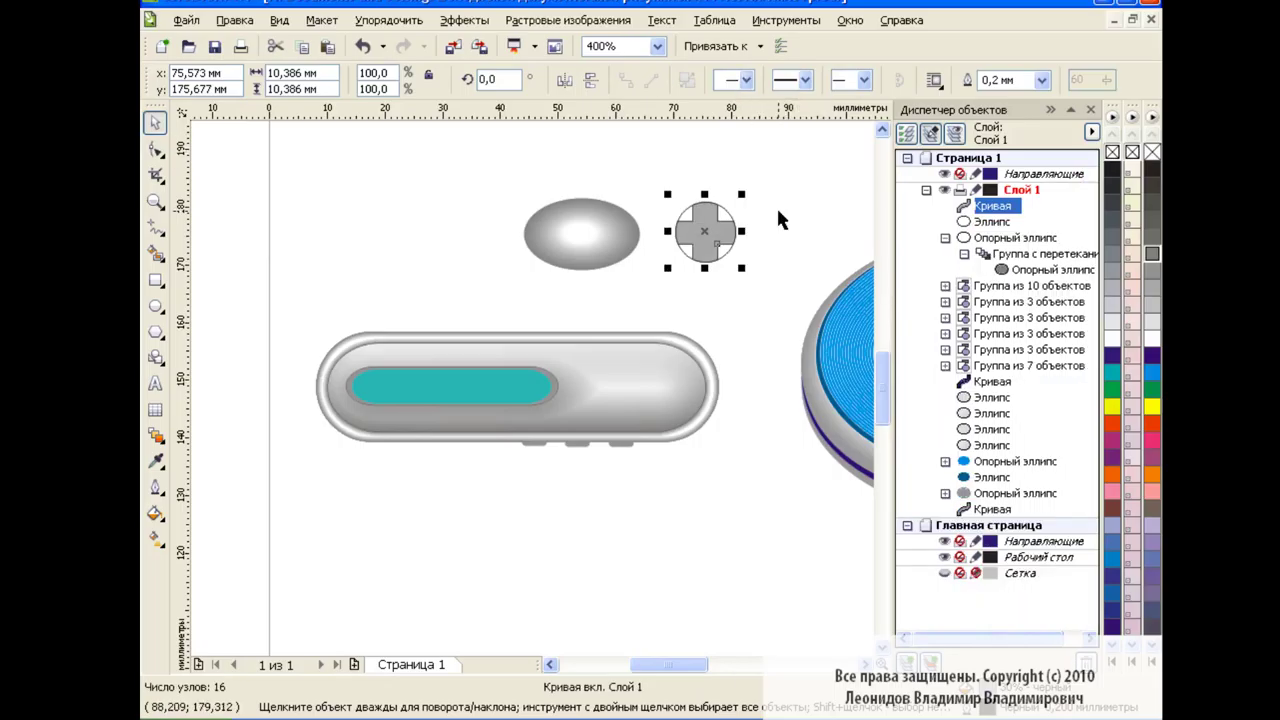
pyautogui.click(975, 80)
pyautogui.click(971, 177)
pyautogui.hotkey('ctrl', 'z')
pyautogui.click(1001, 86)
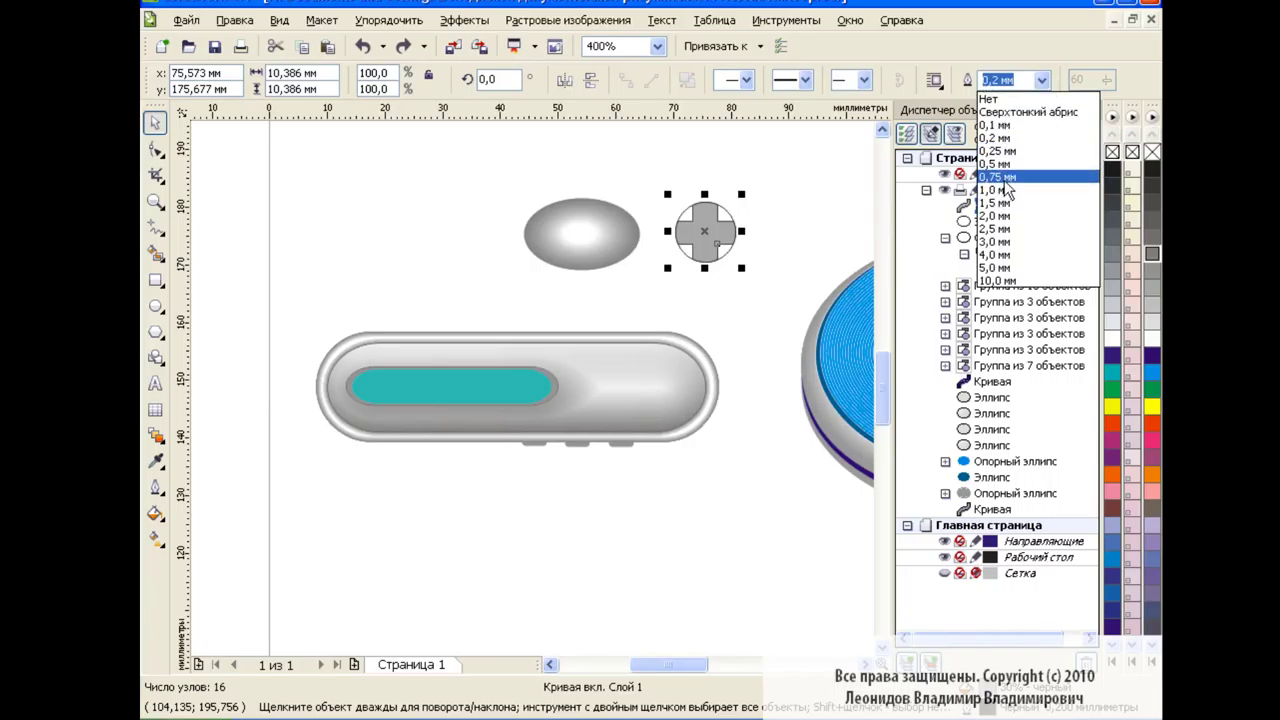
pyautogui.click(828, 194)
pyautogui.hotkey('ctrl', 'shift', 'z')
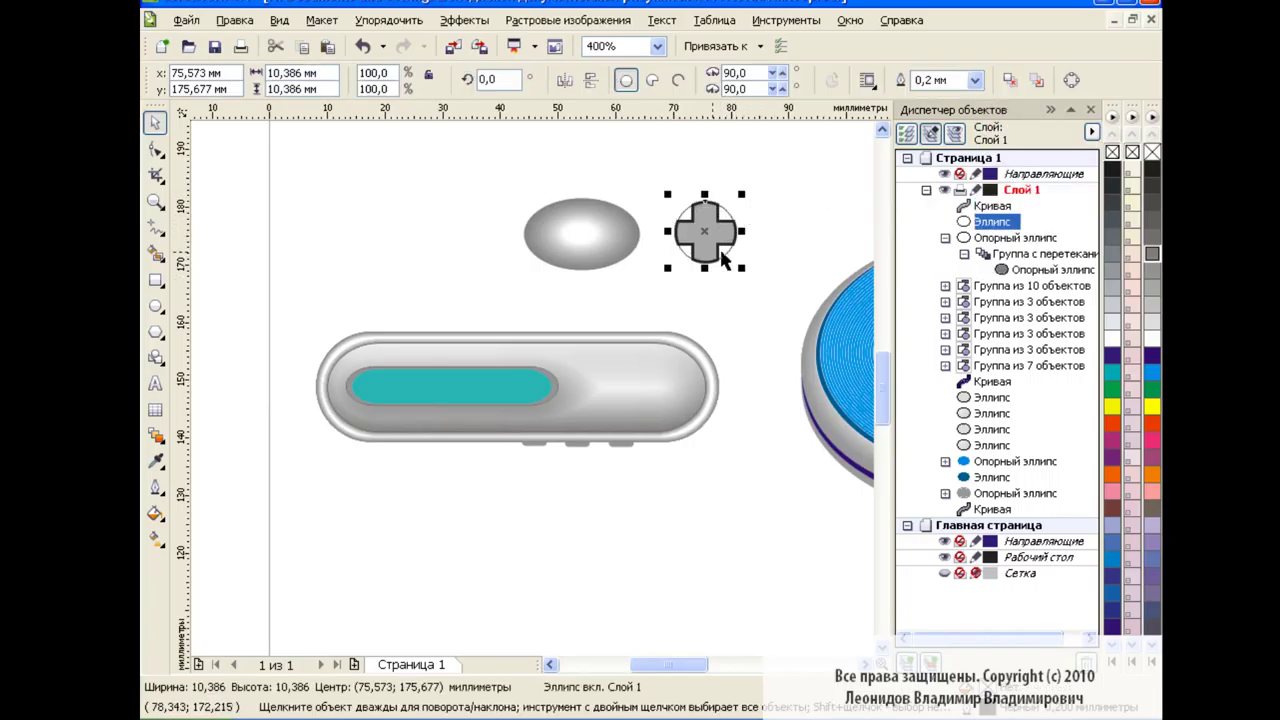
# - Move the cross pad onto the grey oval and set its circle's outline to 0.5 mm
pyautogui.moveTo(752, 183); pyautogui.dragTo(652, 272)
pyautogui.moveTo(703, 230); pyautogui.dragTo(581, 233)
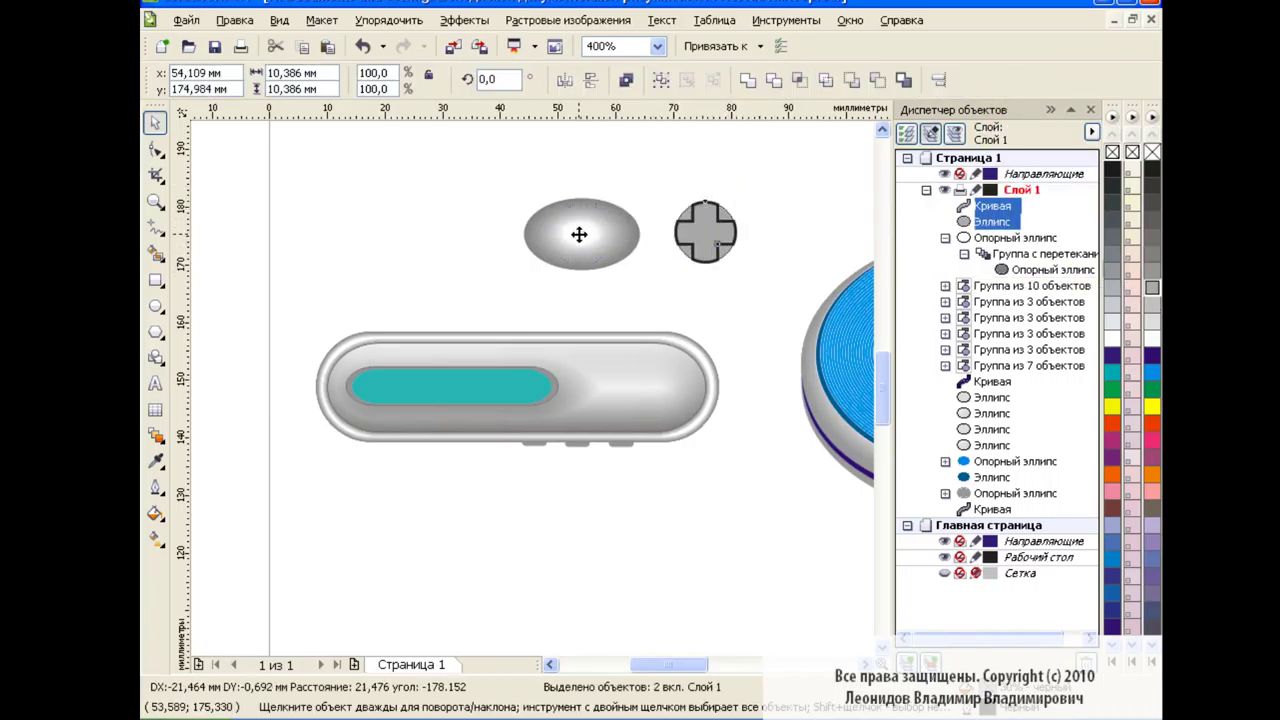
pyautogui.click(709, 238)
pyautogui.click(601, 216)
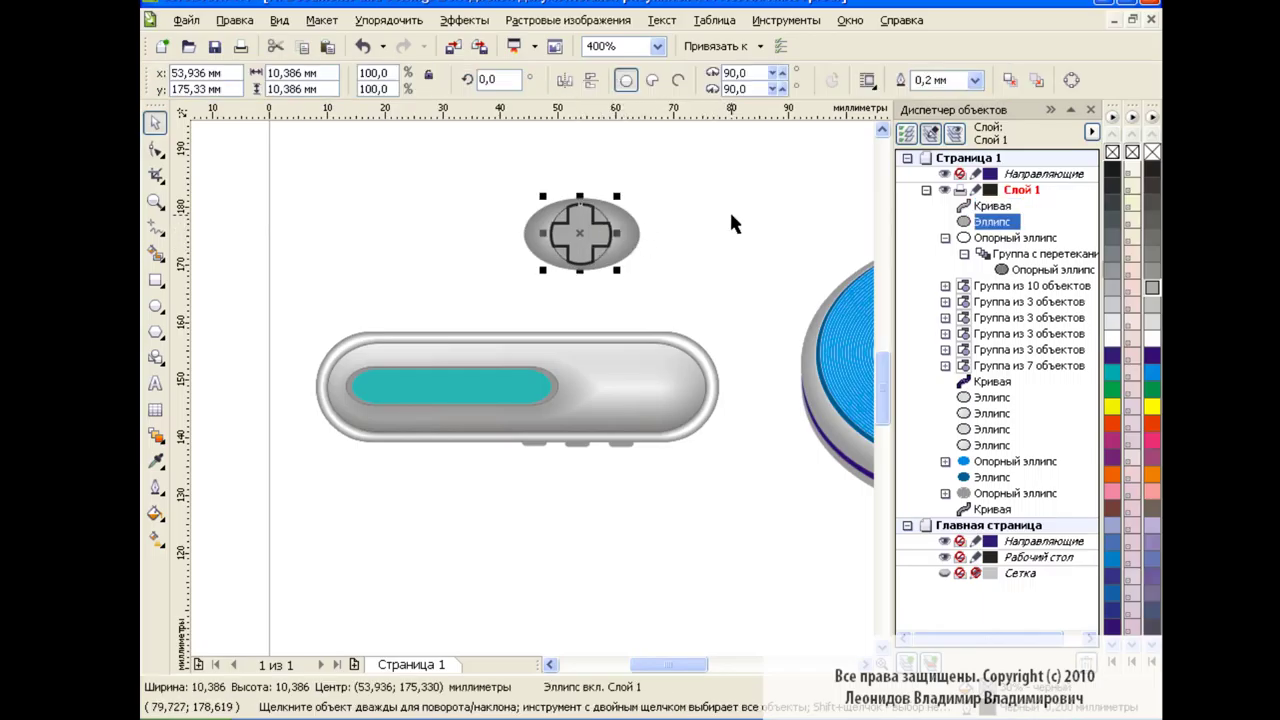
pyautogui.click(975, 80)
pyautogui.click(945, 152)
pyautogui.click(975, 80)
pyautogui.click(946, 166)
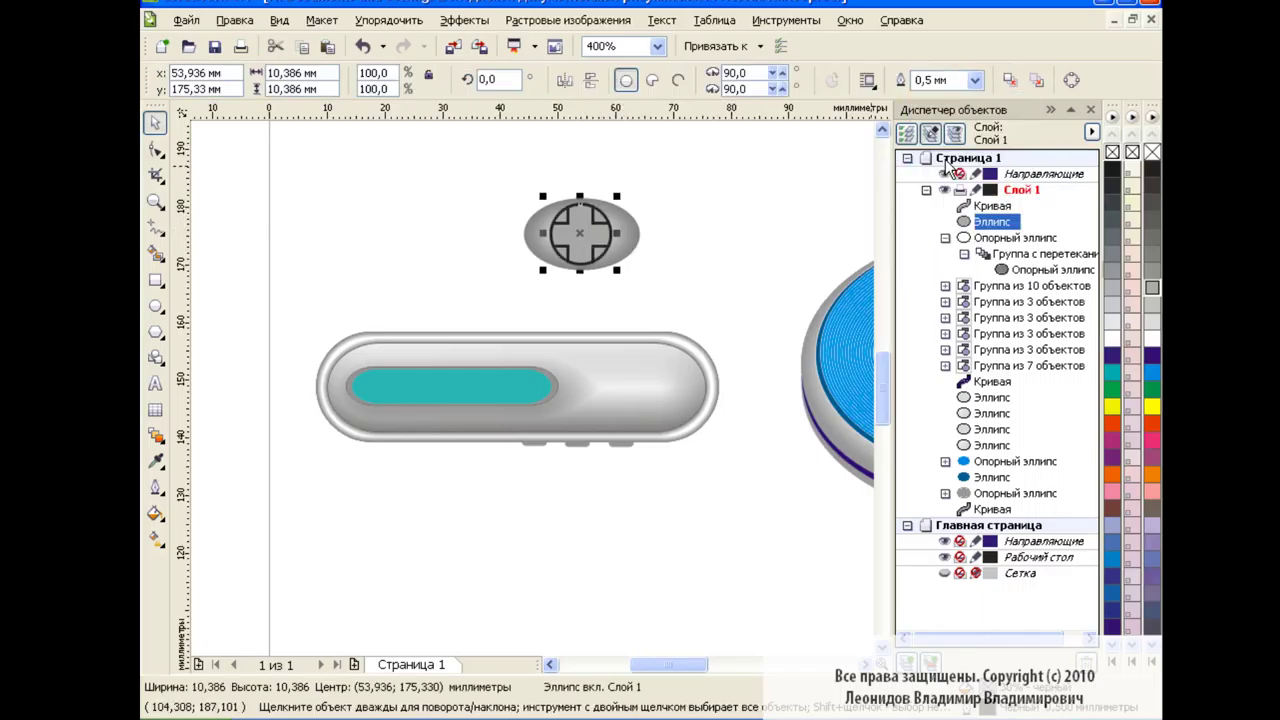
# - Marquee-select the button's five parts and group them
pyautogui.moveTo(486, 171)
pyautogui.mouseDown()
pyautogui.moveTo(690, 285)
pyautogui.moveTo(607, 250)
pyautogui.moveTo(626, 390)
pyautogui.mouseUp()
pyautogui.hotkey('ctrl', 'g')
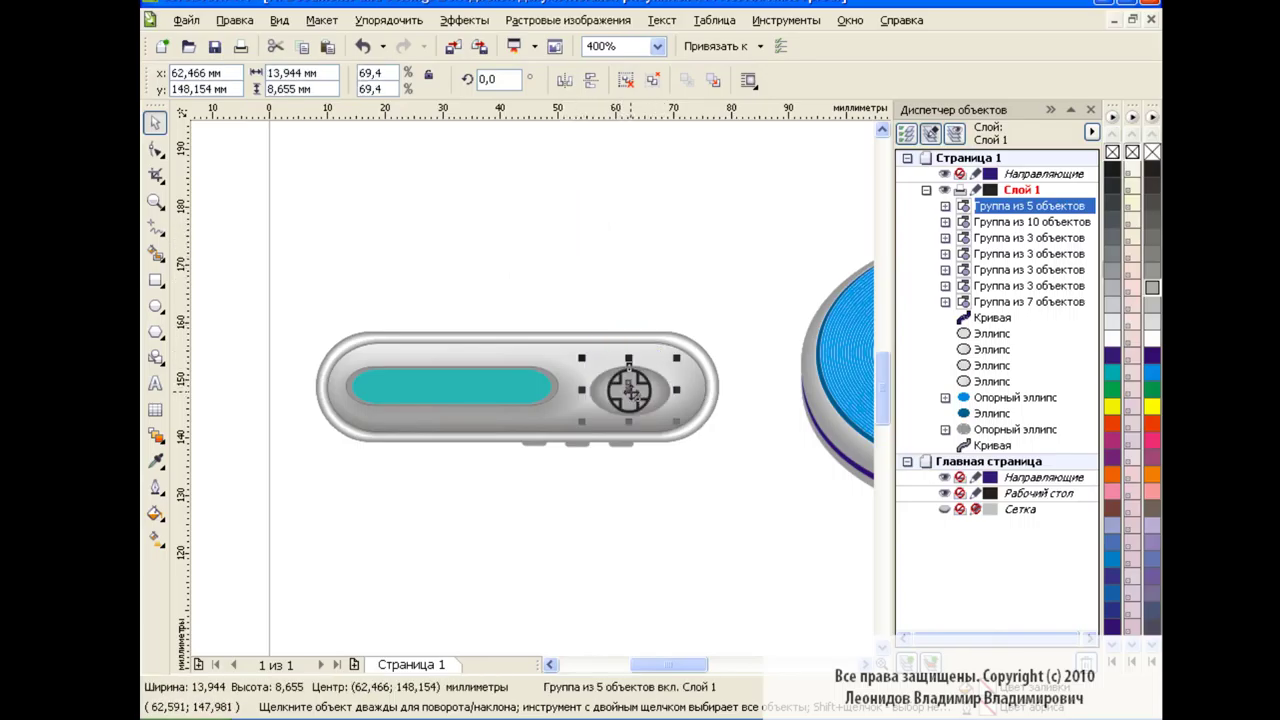
pyautogui.click(748, 300)
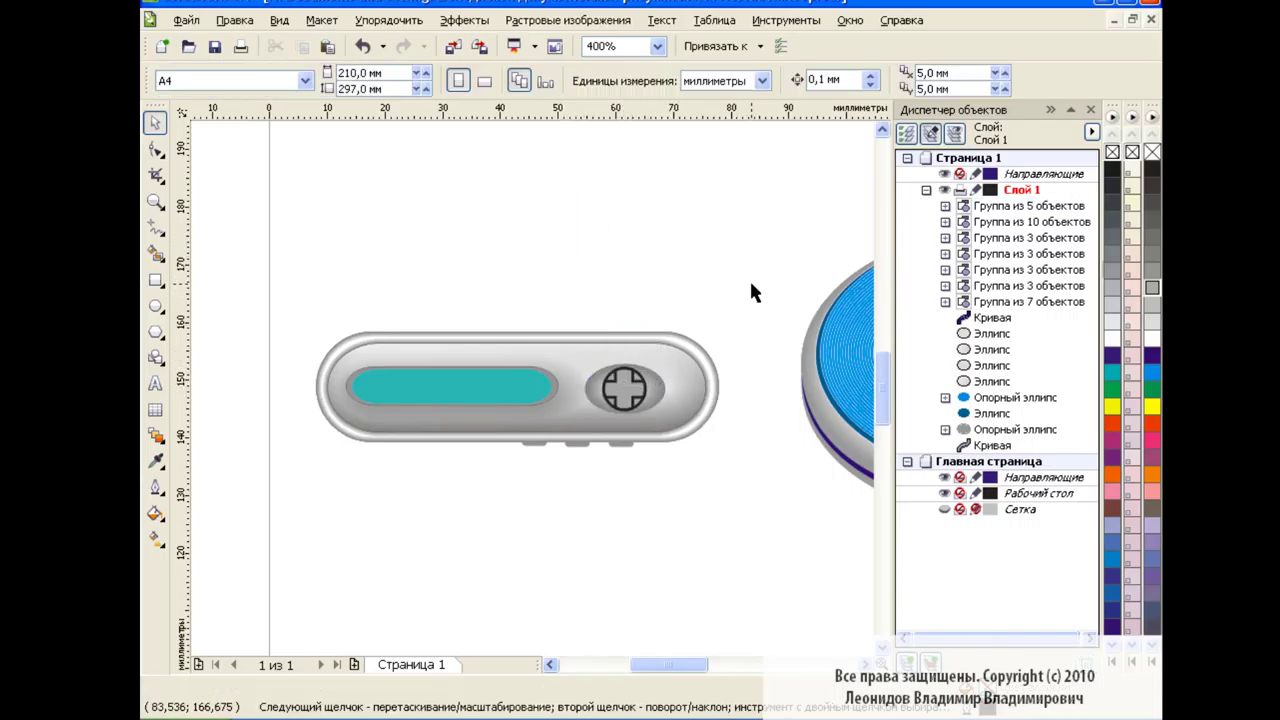
# - Enlarge the button, give the cross a 0.5 mm outline, remove the circle outline, lighten the oval
pyautogui.click(624, 389)
pyautogui.moveTo(624, 389)
pyautogui.mouseDown()
pyautogui.moveTo(572, 197)
pyautogui.moveTo(750, 314)
pyautogui.mouseUp()
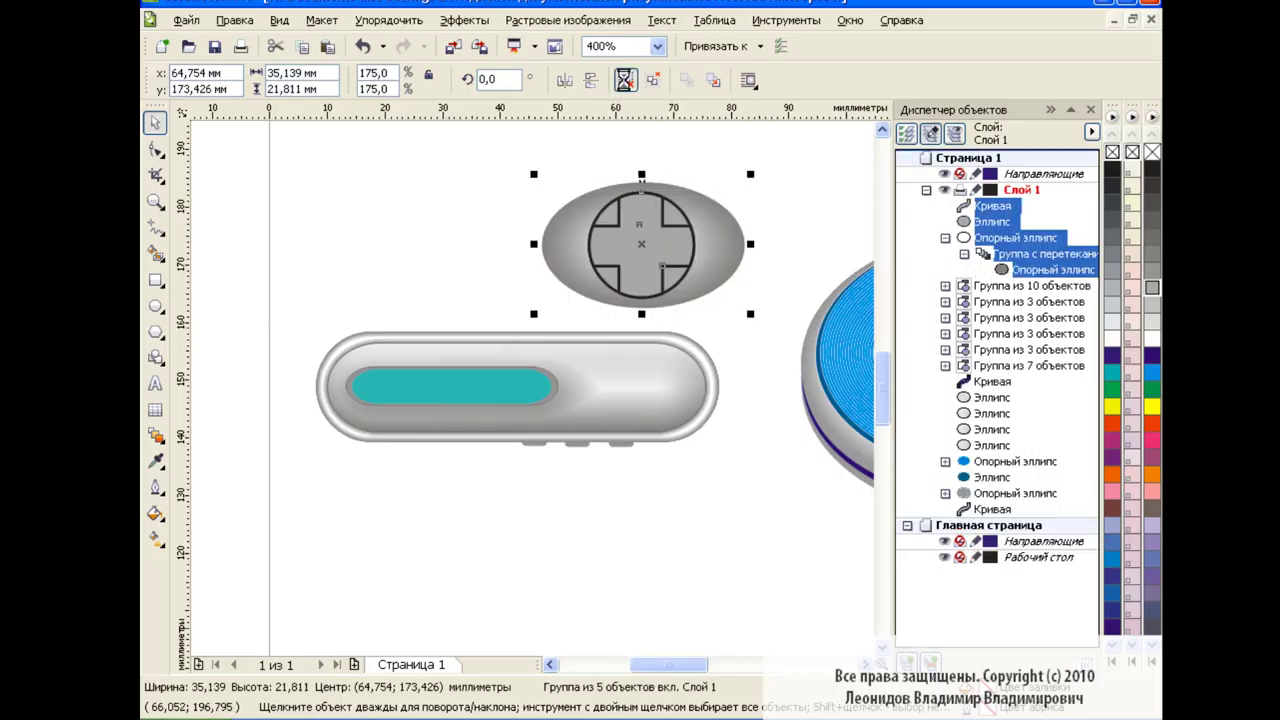
pyautogui.moveTo(576, 180); pyautogui.dragTo(697, 310)
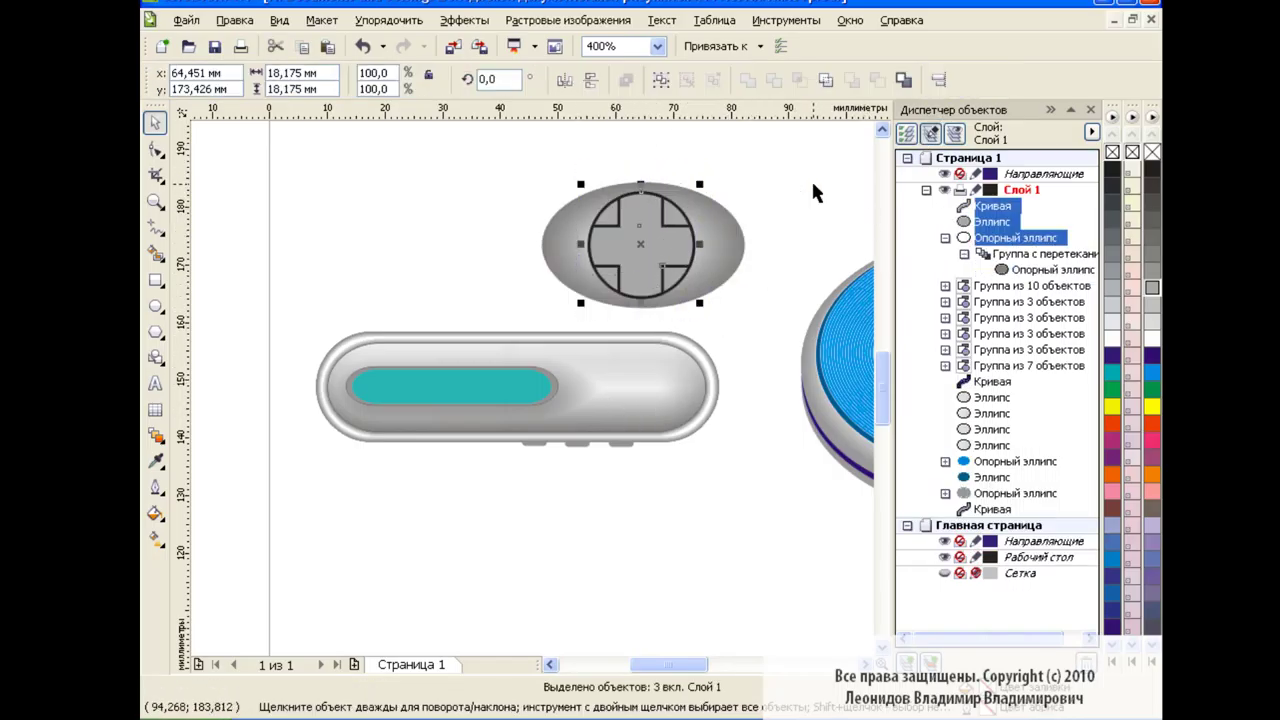
pyautogui.click(671, 243)
pyautogui.click(1047, 80)
pyautogui.click(1010, 160)
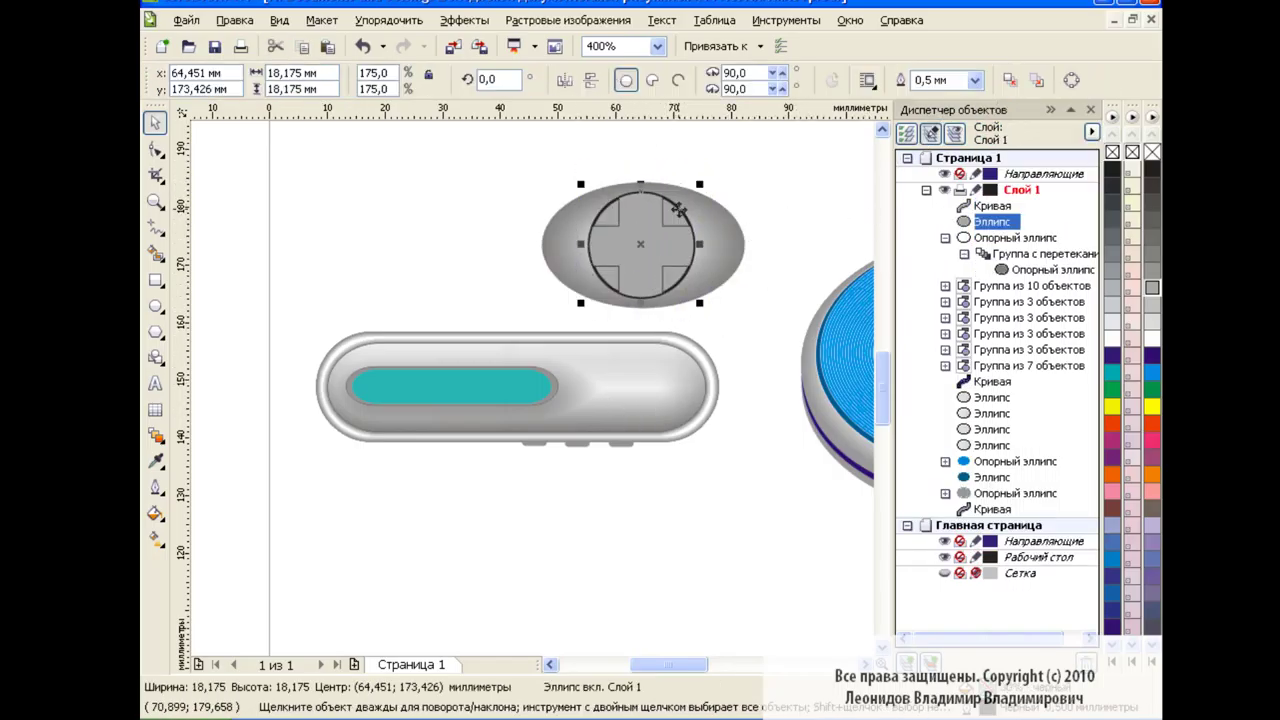
pyautogui.click(975, 80)
pyautogui.click(990, 98)
pyautogui.click(1045, 270)
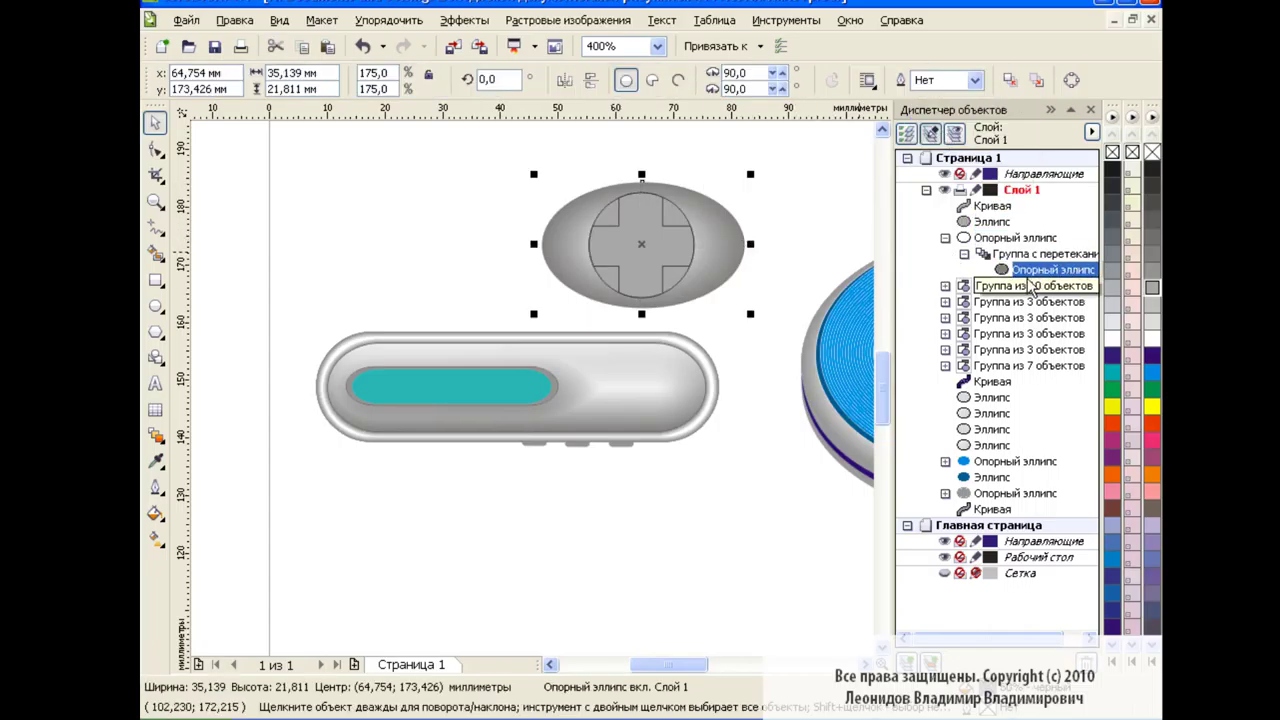
pyautogui.click(1155, 311)
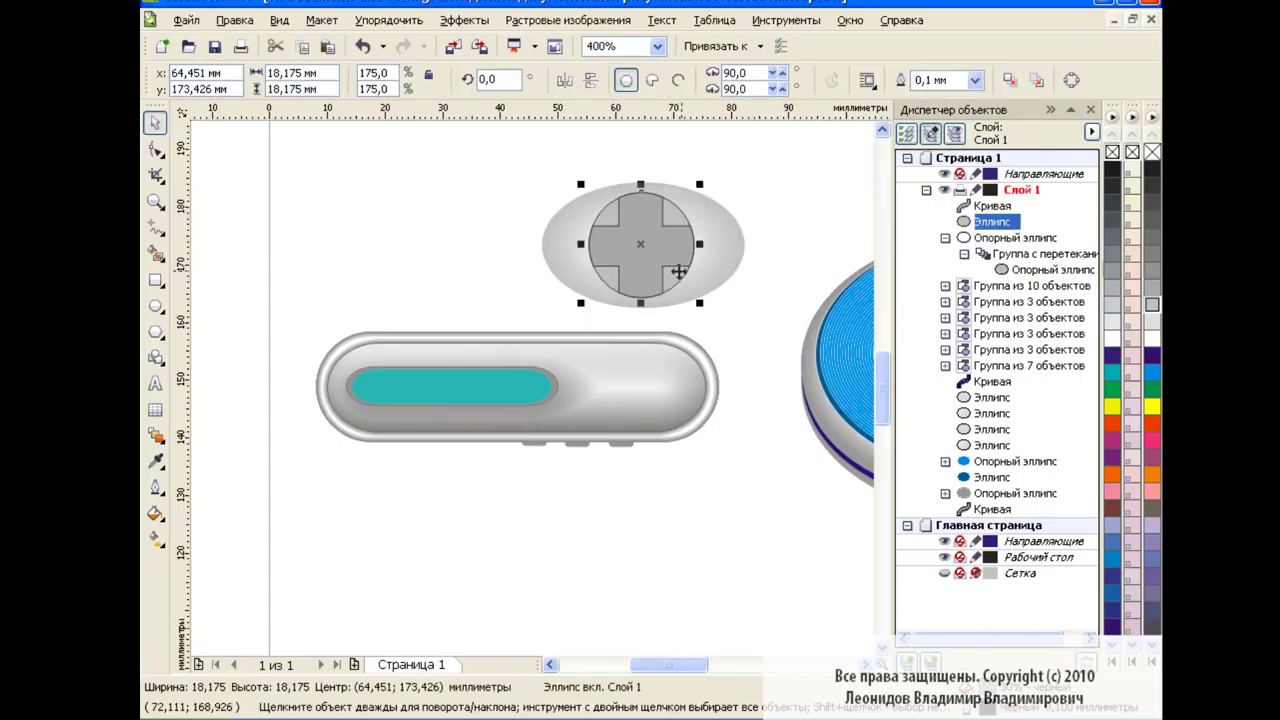
# - Place the button parts back on the remote's right end and regroup all five
pyautogui.moveTo(491, 168)
pyautogui.mouseDown()
pyautogui.moveTo(793, 309)
pyautogui.moveTo(613, 227)
pyautogui.moveTo(628, 387)
pyautogui.moveTo(660, 247)
pyautogui.mouseUp()
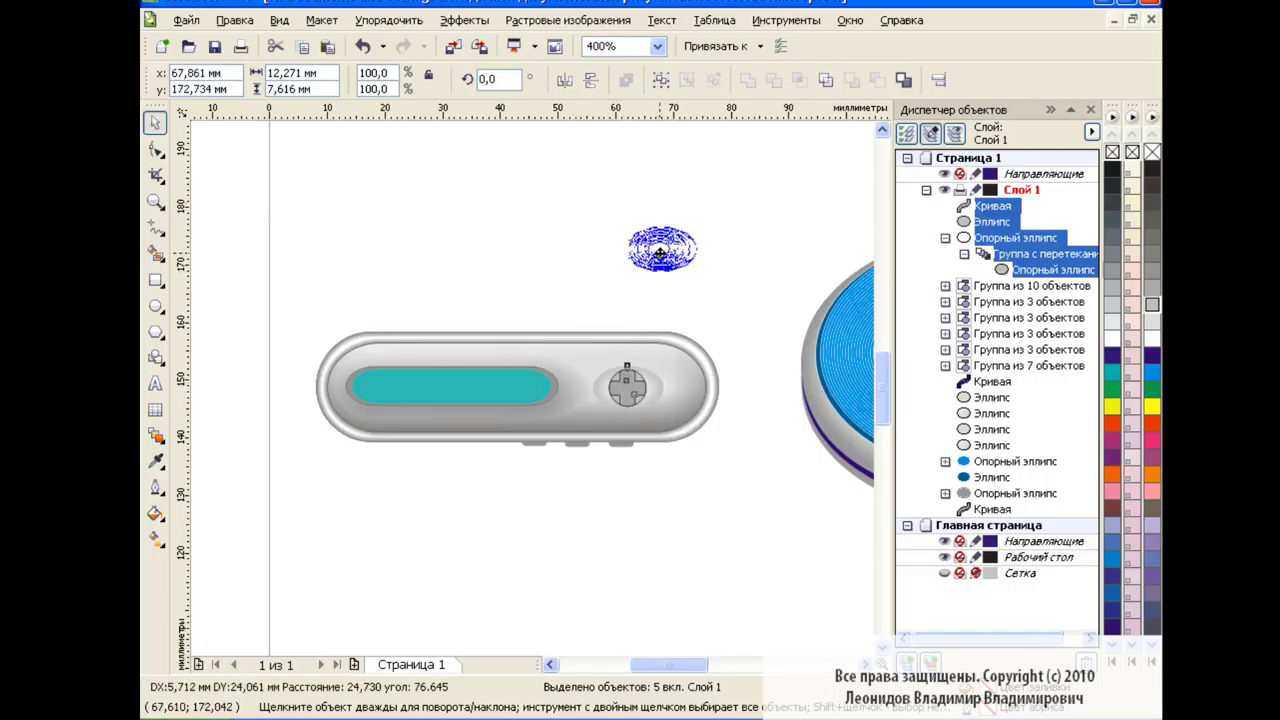
pyautogui.click(1030, 270)
pyautogui.moveTo(594, 206)
pyautogui.mouseDown()
pyautogui.moveTo(686, 286)
pyautogui.moveTo(668, 397)
pyautogui.mouseUp()
pyautogui.click(731, 313)
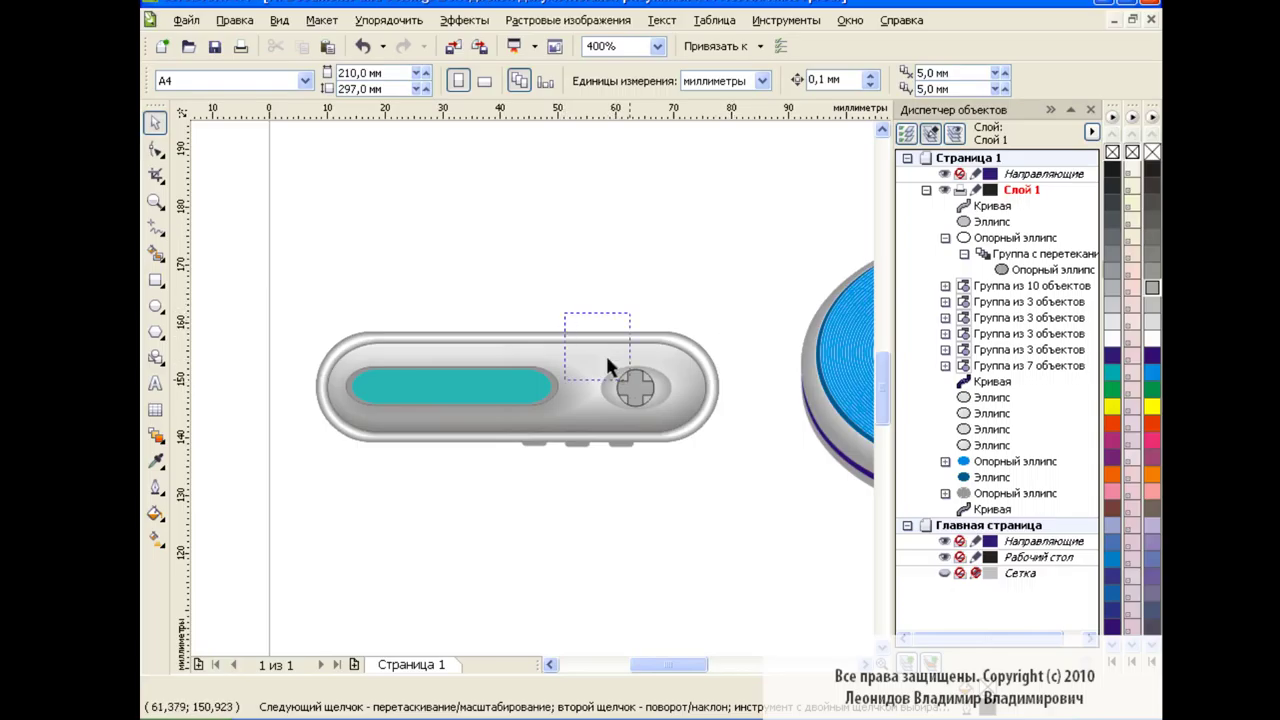
pyautogui.moveTo(607, 358); pyautogui.dragTo(675, 415)
pyautogui.hotkey('ctrl', 'g')
pyautogui.click(741, 345)
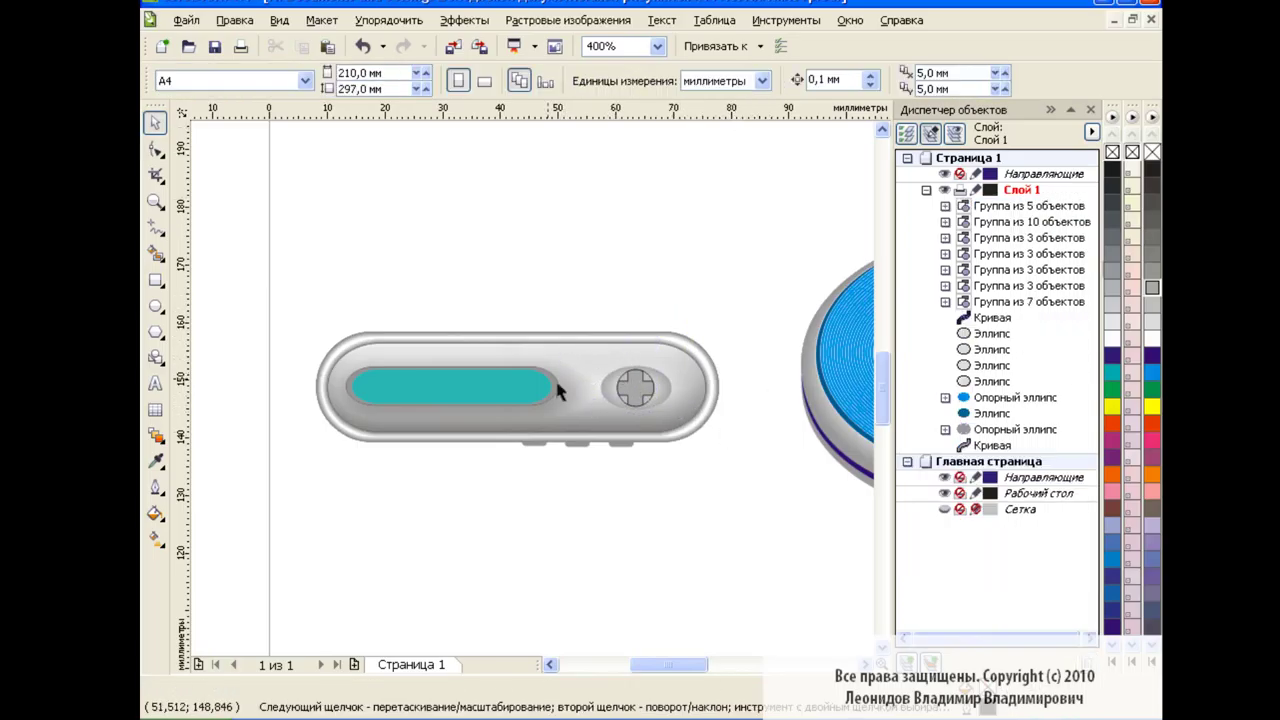
# - Move the remote body and button together and enlarge them to about 136%
pyautogui.click(562, 393)
pyautogui.keyDown('shift'); pyautogui.click(635, 388); pyautogui.keyUp('shift')
pyautogui.moveTo(608, 440); pyautogui.dragTo(520, 333)
pyautogui.moveTo(637, 327); pyautogui.dragTo(780, 457)
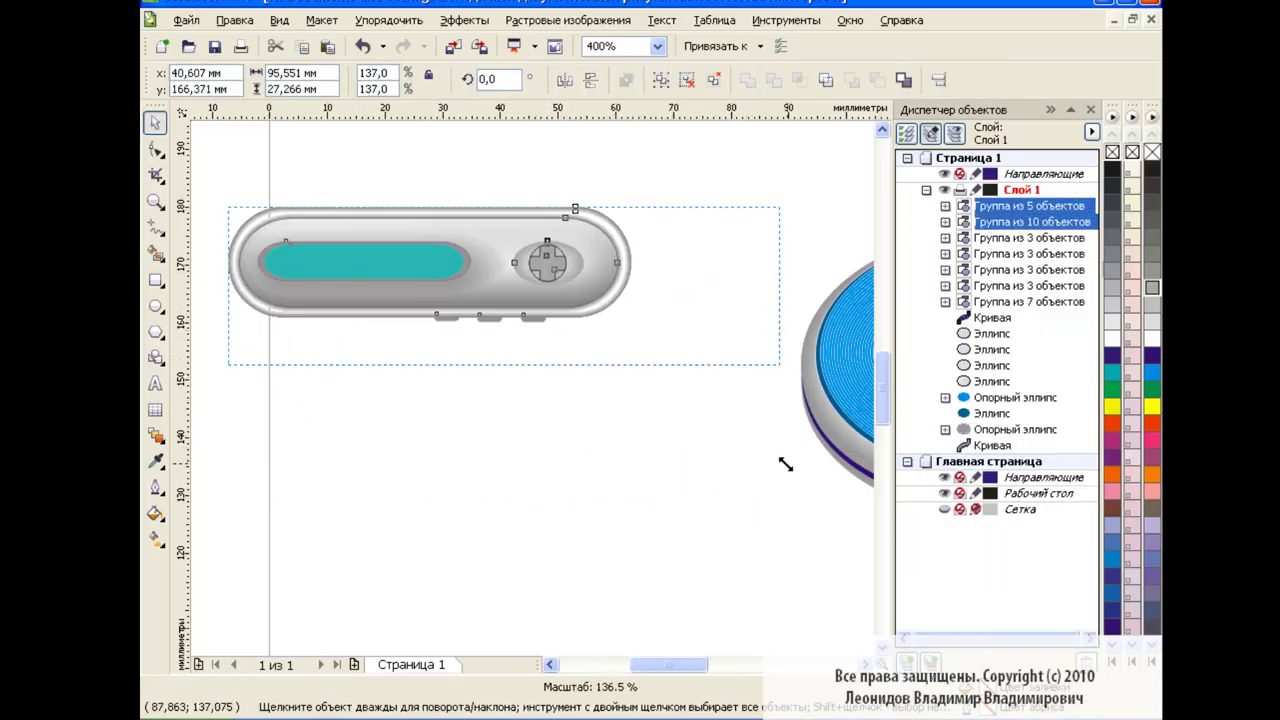
pyautogui.click(720, 445)
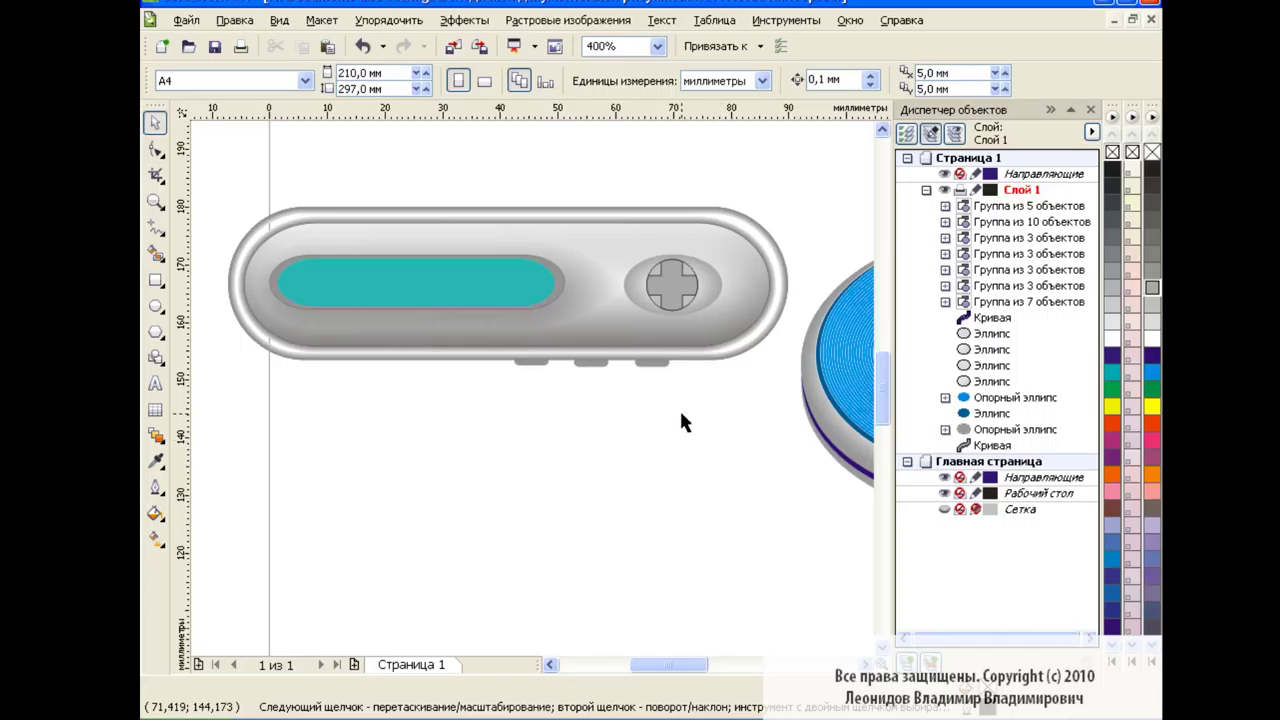
pyautogui.click(156, 332)
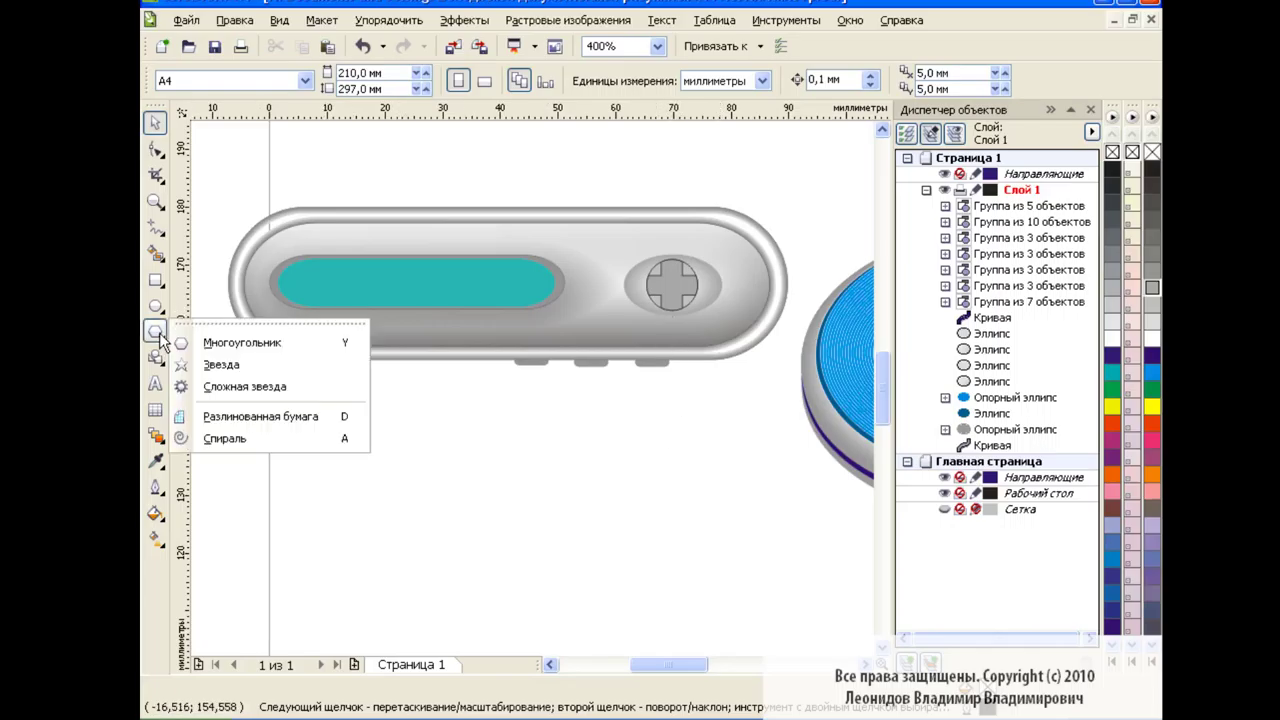
# - Draw a 3-sided polygon triangle below the remote and rotate it to point right
pyautogui.click(240, 342)
pyautogui.moveTo(538, 429); pyautogui.dragTo(614, 492)
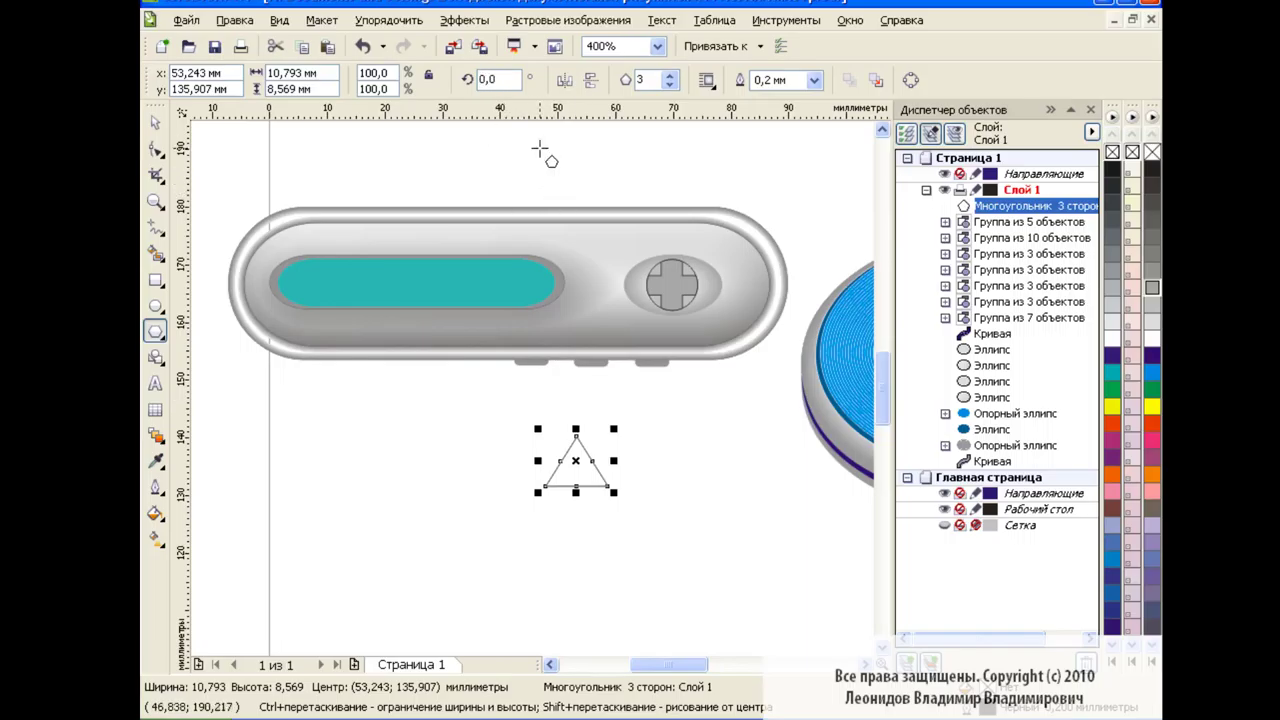
pyautogui.write('-90')
pyautogui.press('Return')
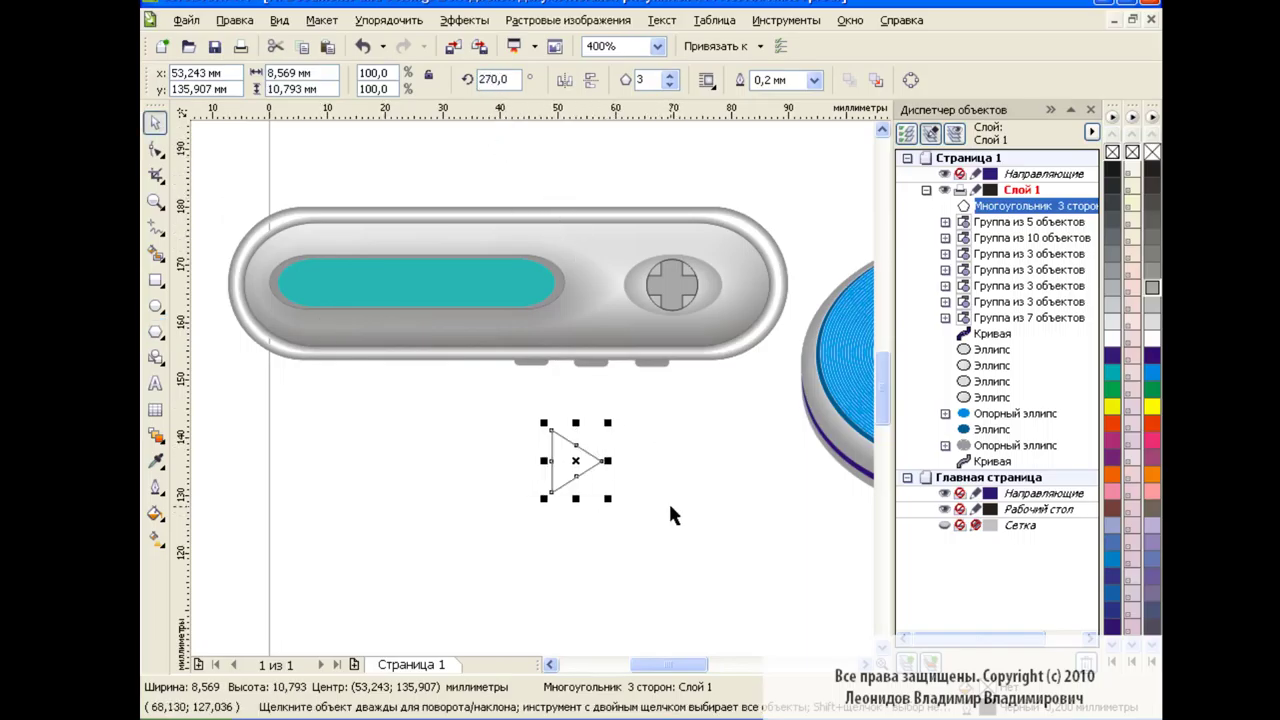
pyautogui.press('Escape')
# - Draw a small stop square beside the play triangle
pyautogui.press('F6')
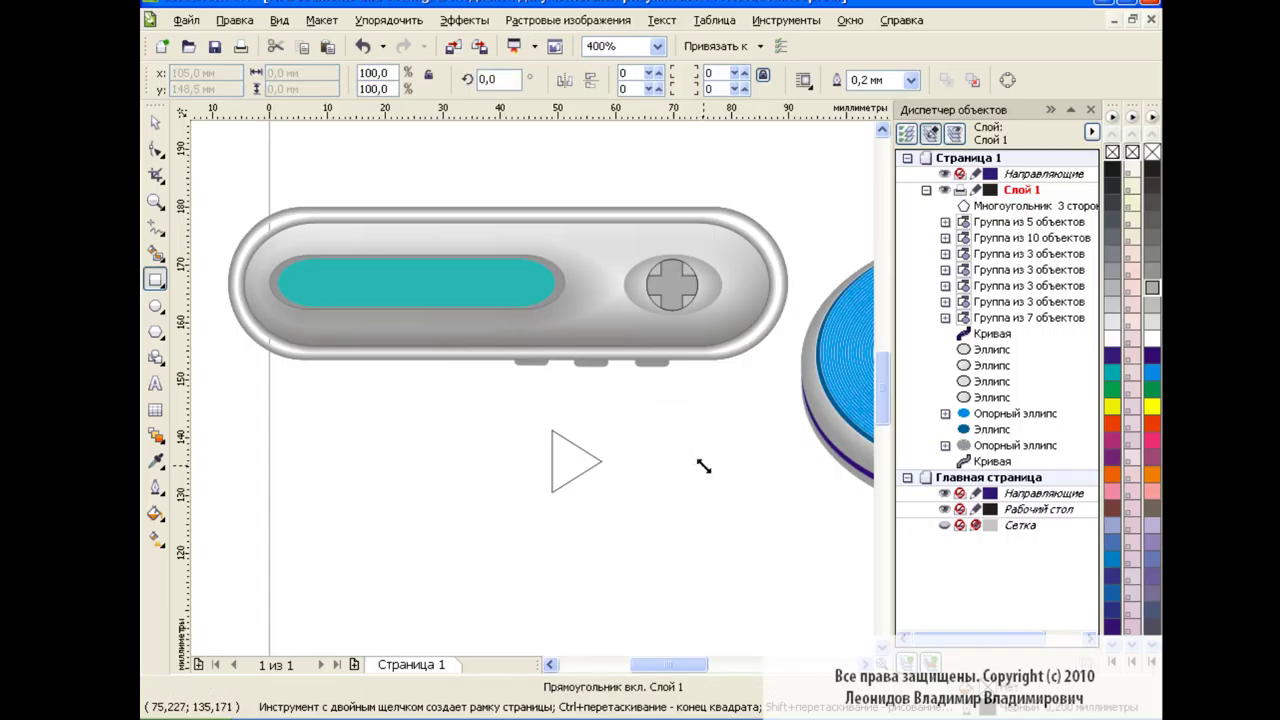
pyautogui.moveTo(665, 427); pyautogui.dragTo(752, 512)
pyautogui.moveTo(711, 470); pyautogui.dragTo(685, 456)
pyautogui.moveTo(725, 498); pyautogui.dragTo(700, 473)
pyautogui.press('space')
# - Duplicate the triangle into a side-by-side pair below and group them
pyautogui.click(575, 460)
pyautogui.hotkey('ctrl', 'v')
pyautogui.hotkey('ctrl', 'v')
pyautogui.moveTo(575, 460)
pyautogui.mouseDown()
pyautogui.moveTo(677, 551)
pyautogui.moveTo(614, 542)
pyautogui.moveTo(630, 555)
pyautogui.mouseUp()
pyautogui.moveTo(590, 510); pyautogui.dragTo(714, 591)
pyautogui.hotkey('ctrl', 'g')
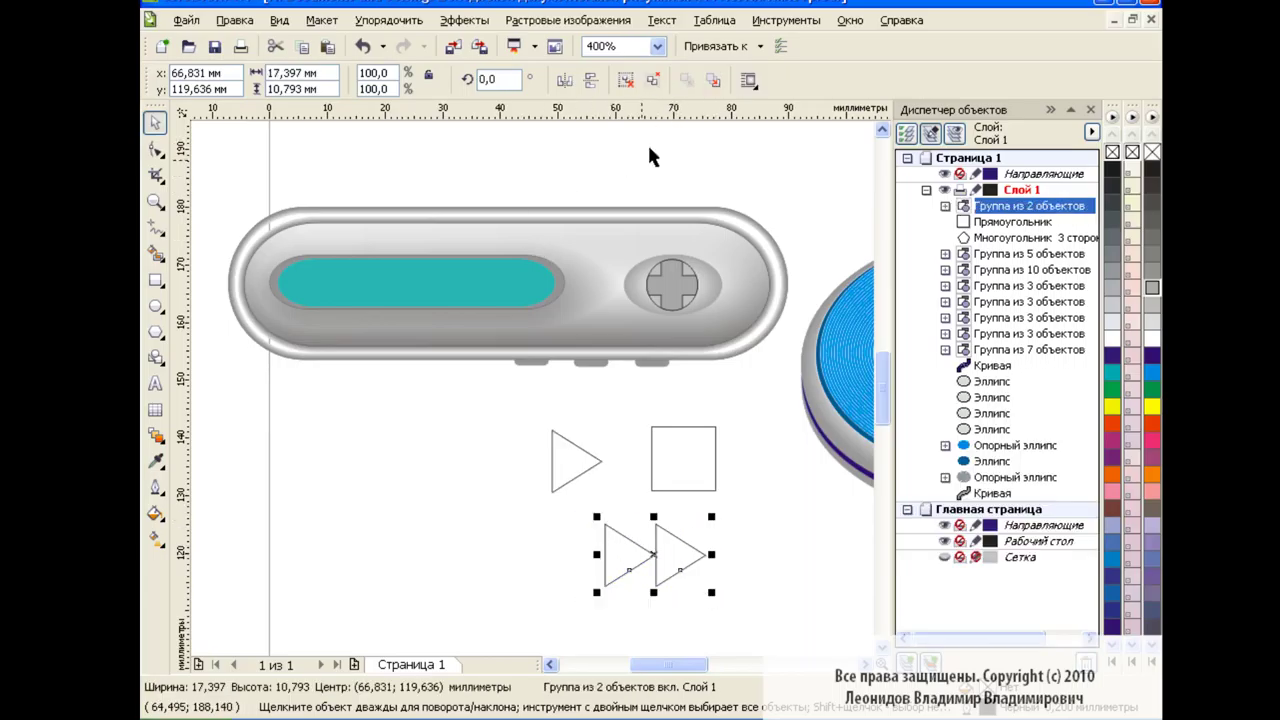
# - Mirror a copy of the triangle pair to the left and fill both pairs black
pyautogui.hotkey('ctrl', 'c')
pyautogui.hotkey('ctrl', 'v')
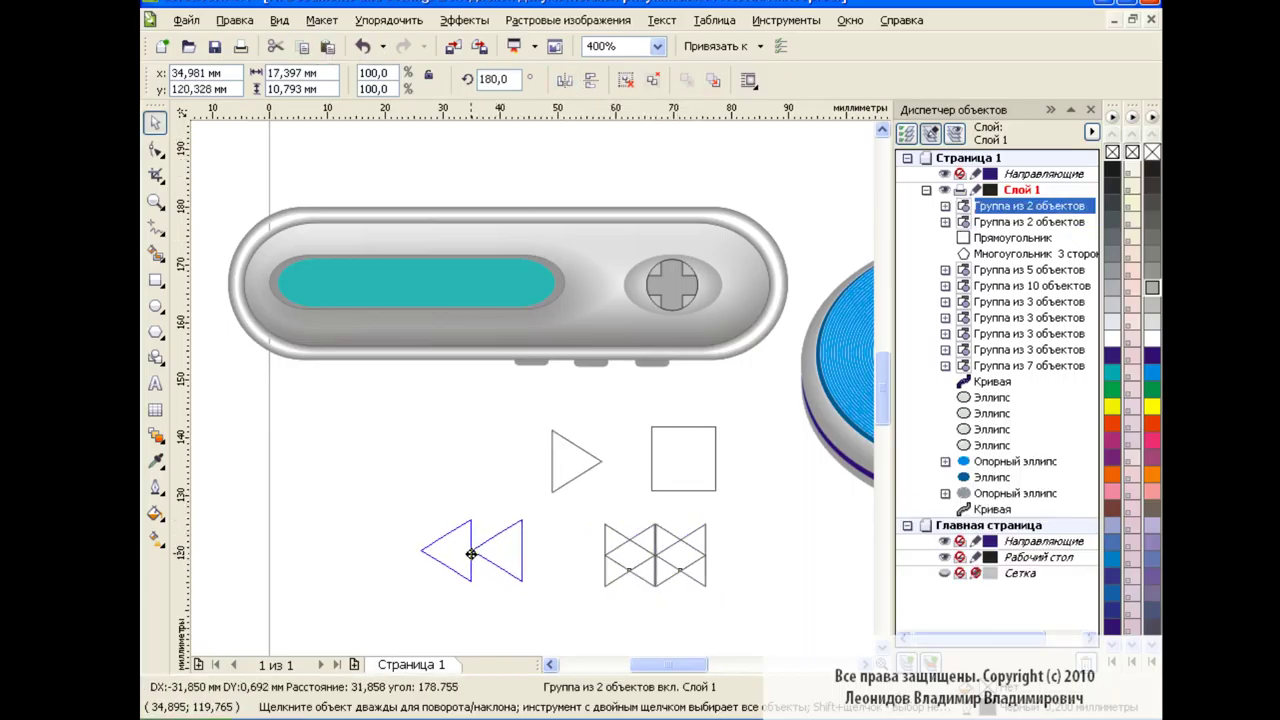
pyautogui.moveTo(603, 553); pyautogui.dragTo(463, 553)
pyautogui.moveTo(395, 495); pyautogui.dragTo(745, 607)
pyautogui.click(1152, 168)
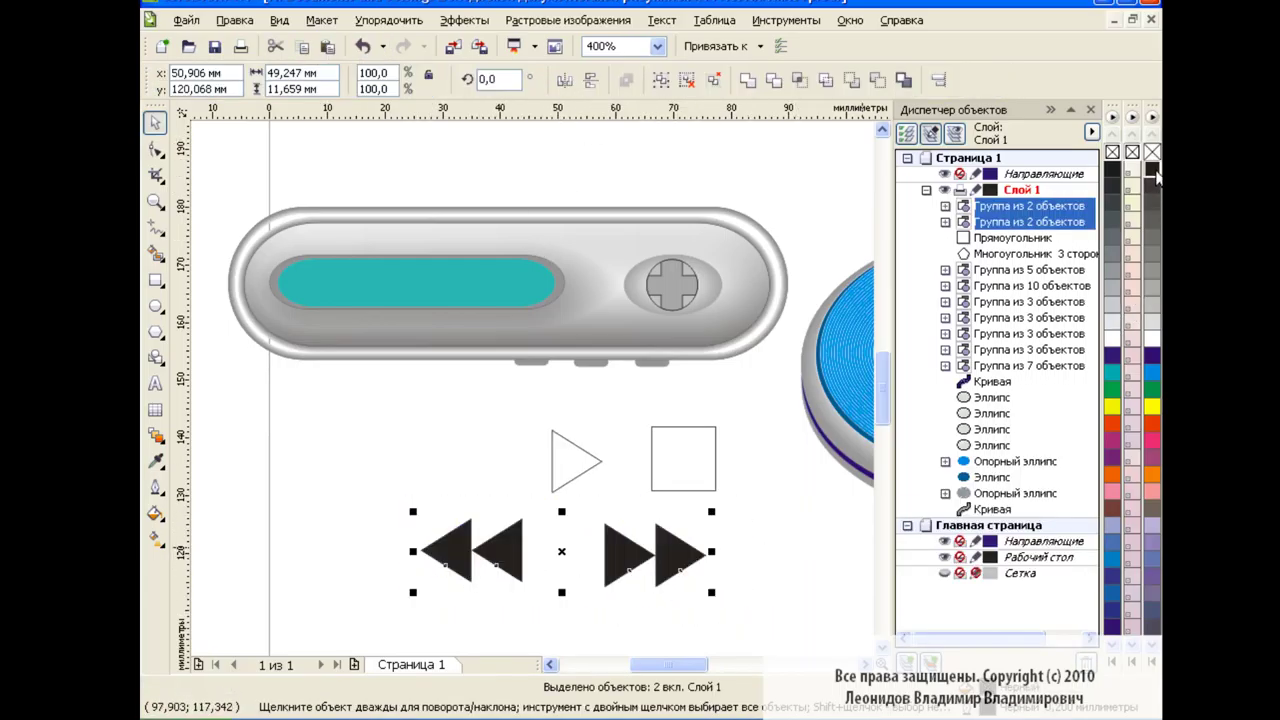
# - Thicken the play triangle's outline
pyautogui.click(565, 455)
pyautogui.click(814, 80)
pyautogui.click(770, 150)
# - Give the square a 0.5 mm outline and shrink it to about 28%
pyautogui.click(814, 80)
pyautogui.click(770, 176)
pyautogui.click(700, 428)
pyautogui.click(910, 80)
pyautogui.click(865, 163)
pyautogui.click(744, 440)
pyautogui.click(716, 460)
pyautogui.moveTo(722, 496)
pyautogui.mouseDown()
pyautogui.moveTo(661, 432)
pyautogui.moveTo(680, 283)
pyautogui.mouseUp()
# - Move the play triangle onto the cross button and shrink it to about 28%
pyautogui.click(575, 460)
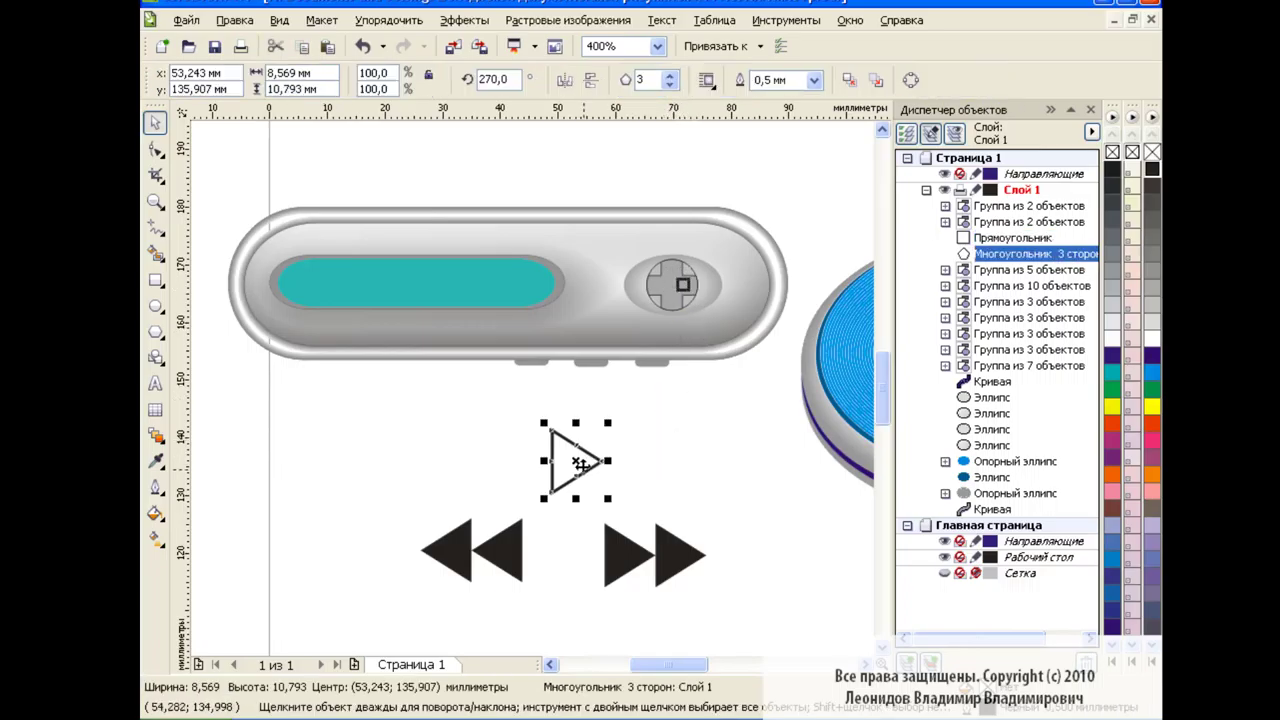
pyautogui.moveTo(575, 460); pyautogui.dragTo(663, 286)
pyautogui.moveTo(626, 246); pyautogui.dragTo(645, 265)
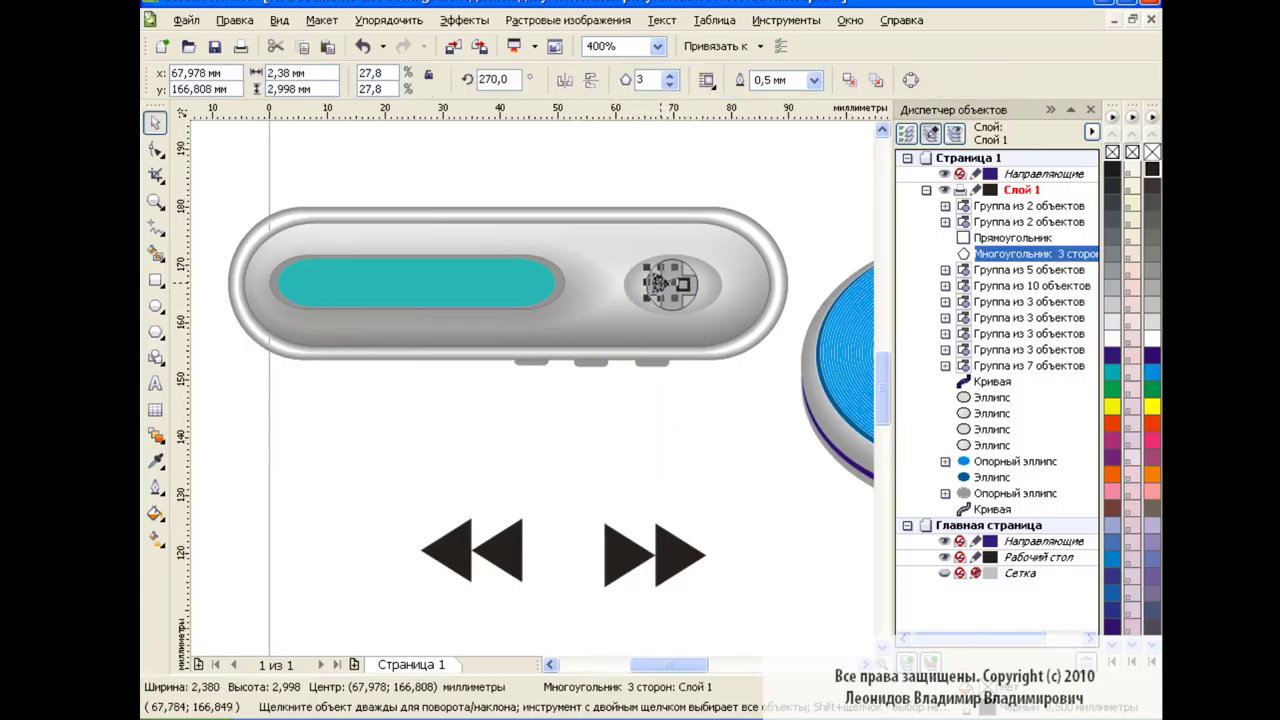
pyautogui.press('Tab')
pyautogui.press('Tab')
pyautogui.press('Escape')
pyautogui.click(663, 286)
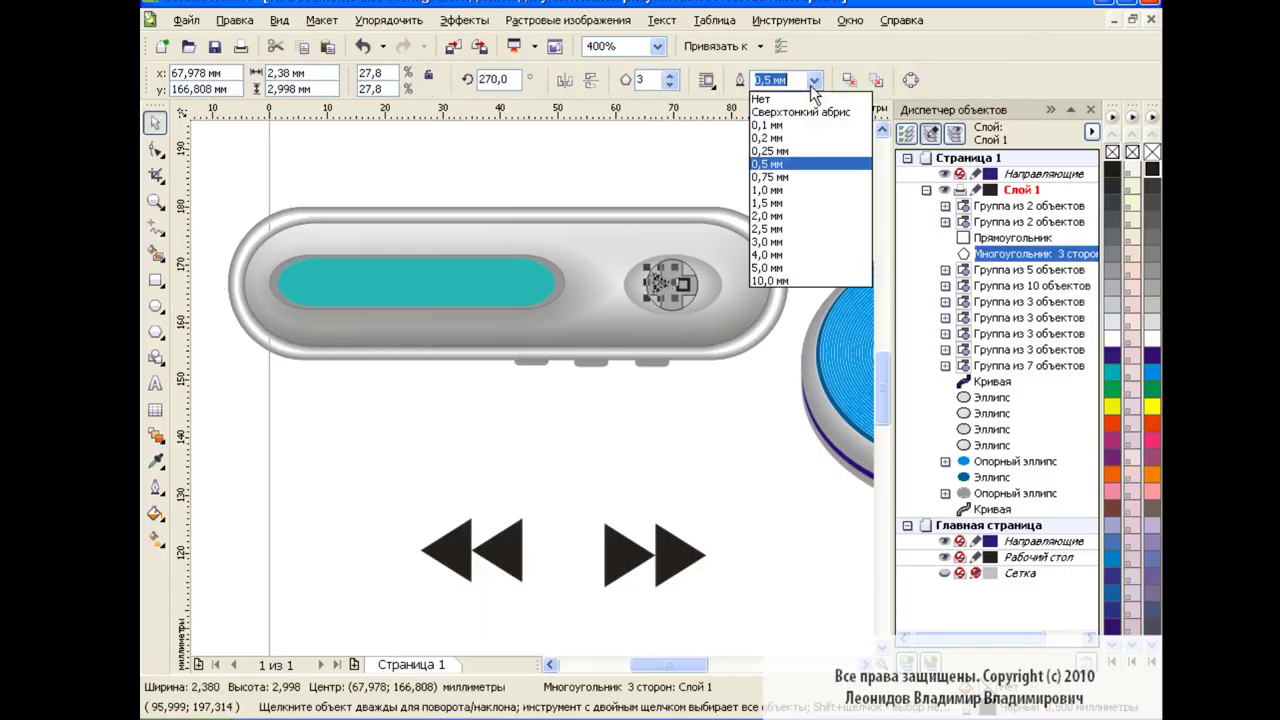
pyautogui.moveTo(663, 288); pyautogui.dragTo(661, 286)
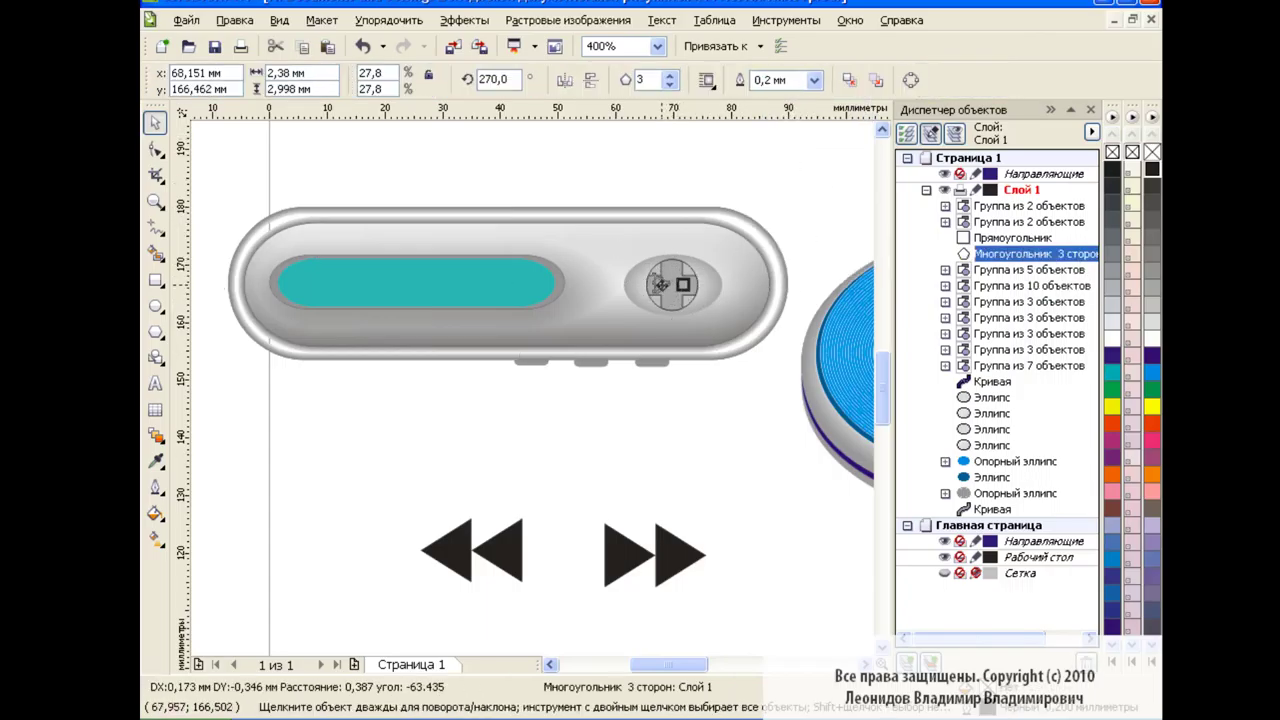
# - Set the stop square's outline width to 0,1 mm
pyautogui.press('Escape')
pyautogui.click(686, 286)
pyautogui.click(686, 280)
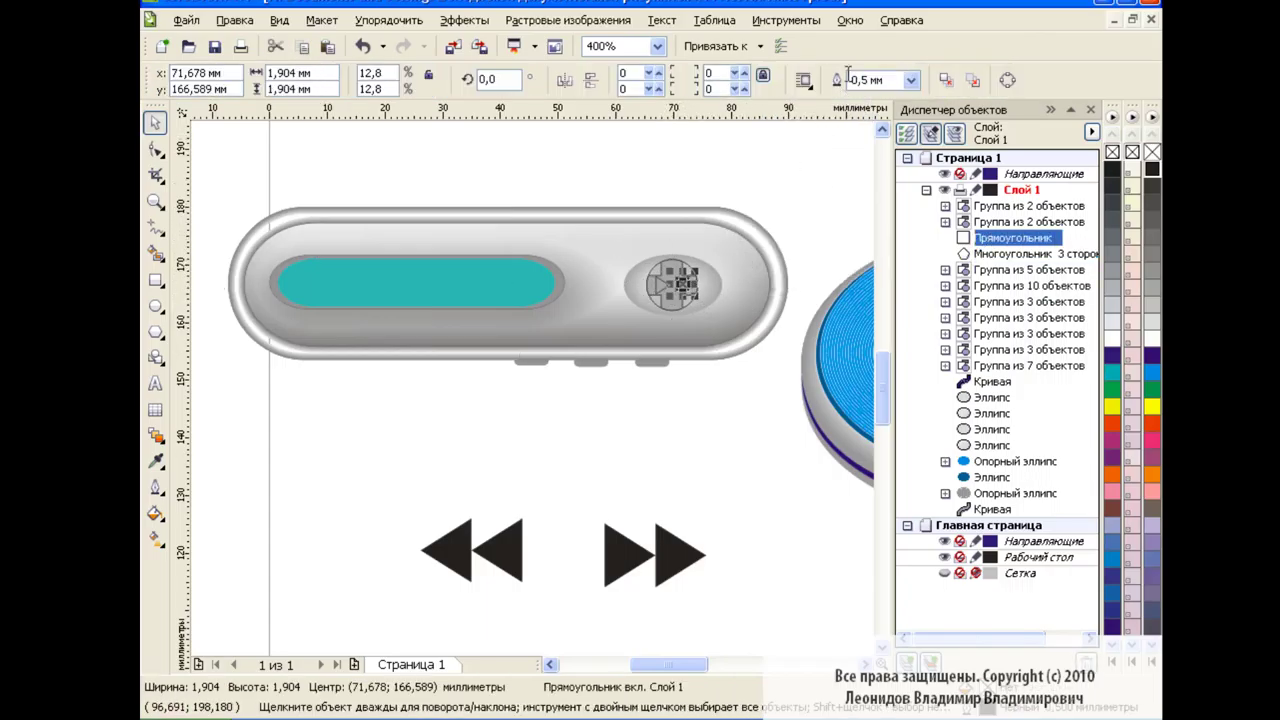
pyautogui.click(910, 80)
pyautogui.click(862, 125)
pyautogui.press('Escape')
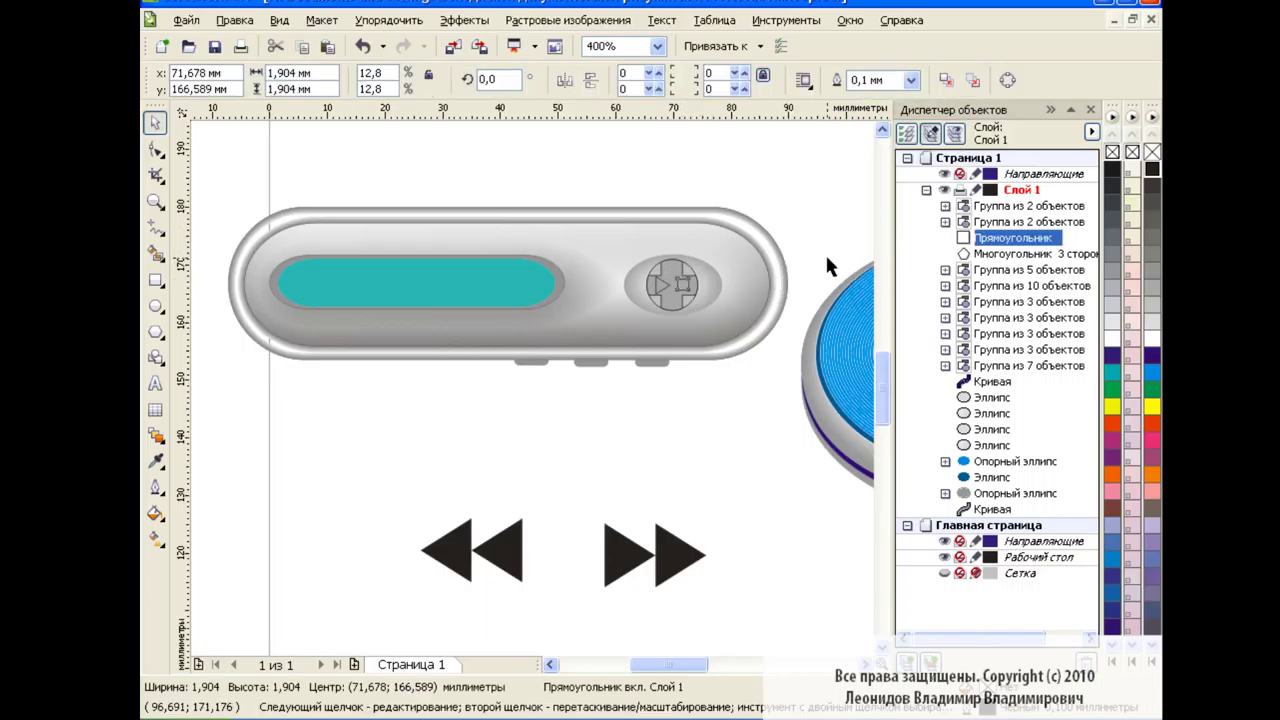
# - Draw a Bézier slash line on the round button between triangle and square
pyautogui.click(158, 230)
pyautogui.click(200, 254)
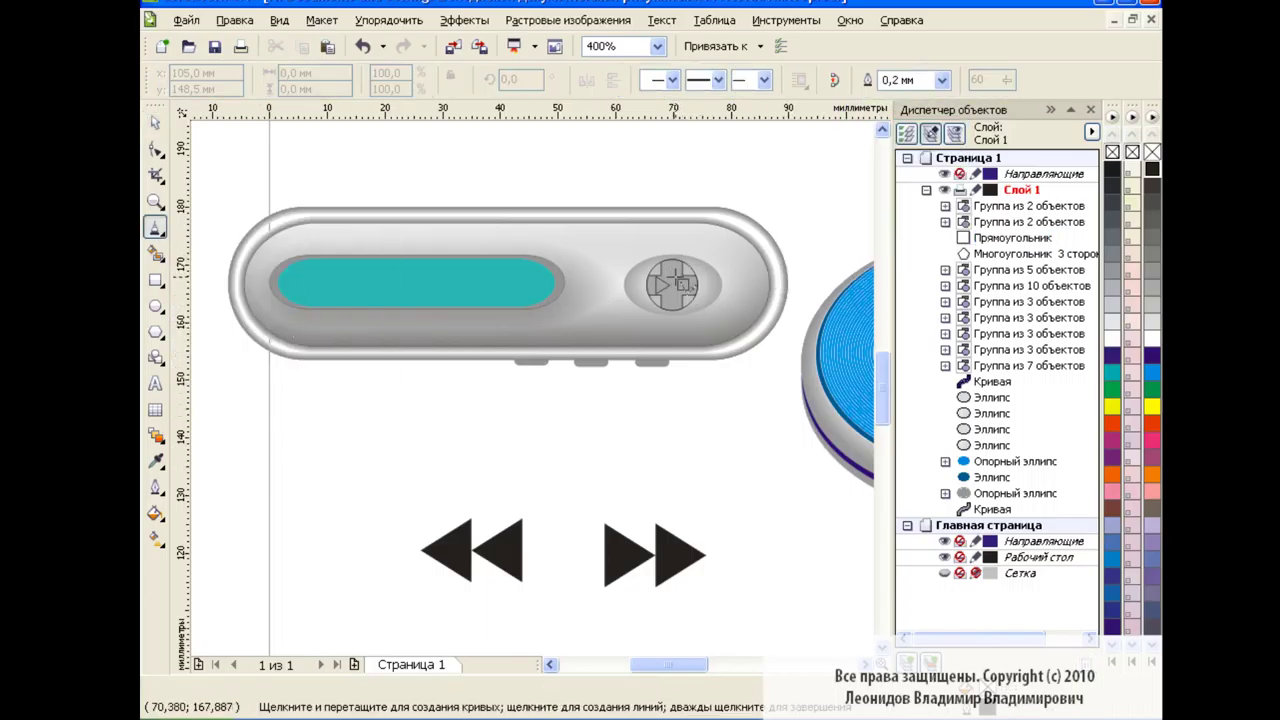
pyautogui.click(676, 276)
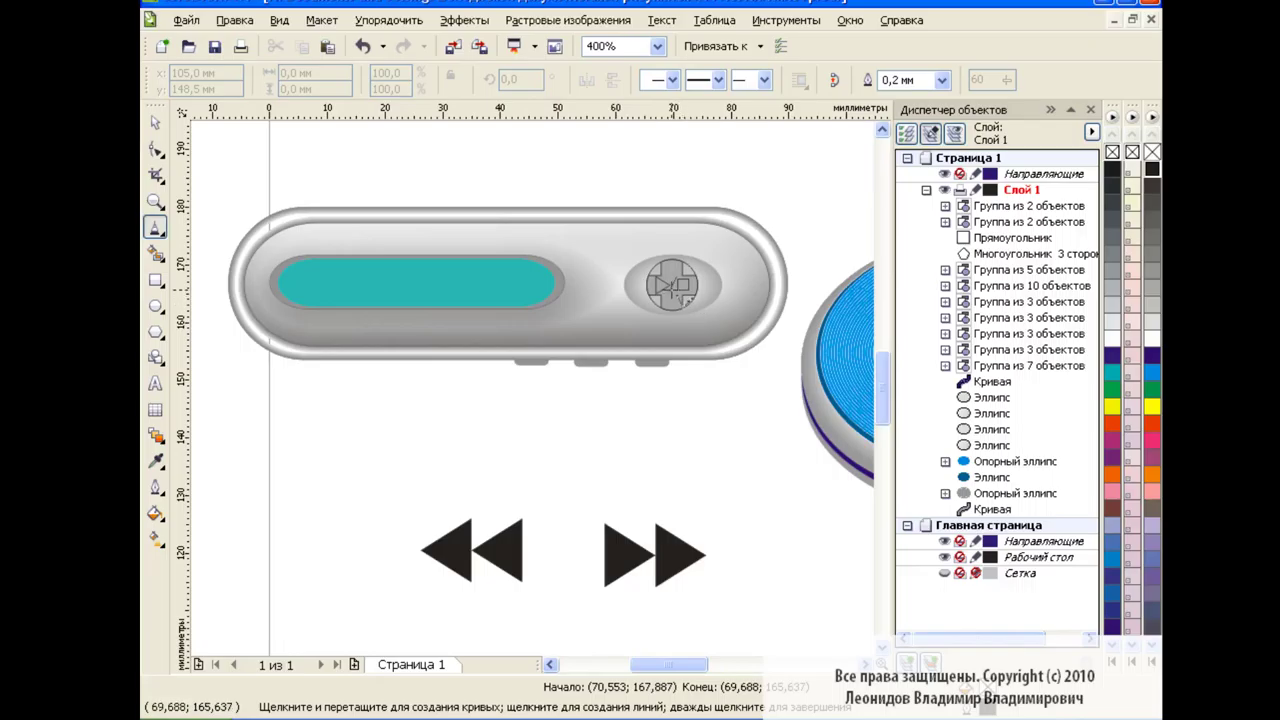
pyautogui.click(671, 287)
# - Delete the slash and redraw it with the Pen tool
pyautogui.press('space')
pyautogui.press('Escape')
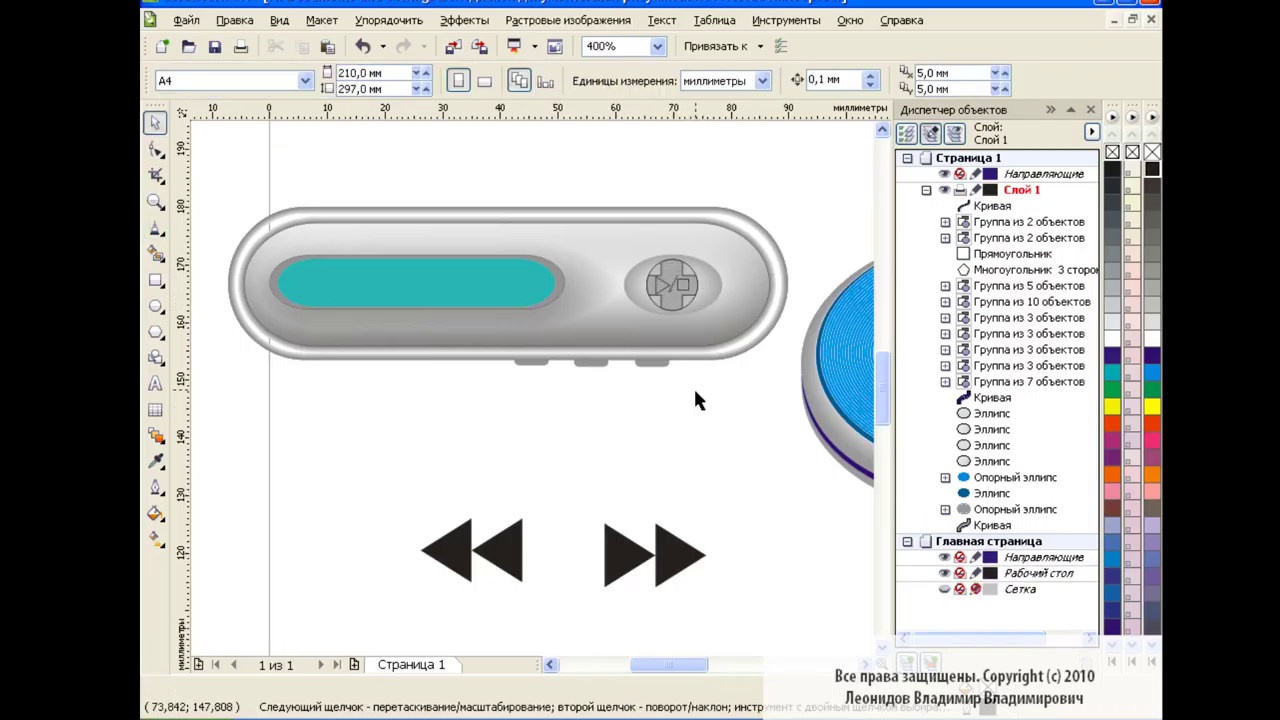
pyautogui.press('Tab')
pyautogui.press('Delete')
pyautogui.click(158, 230)
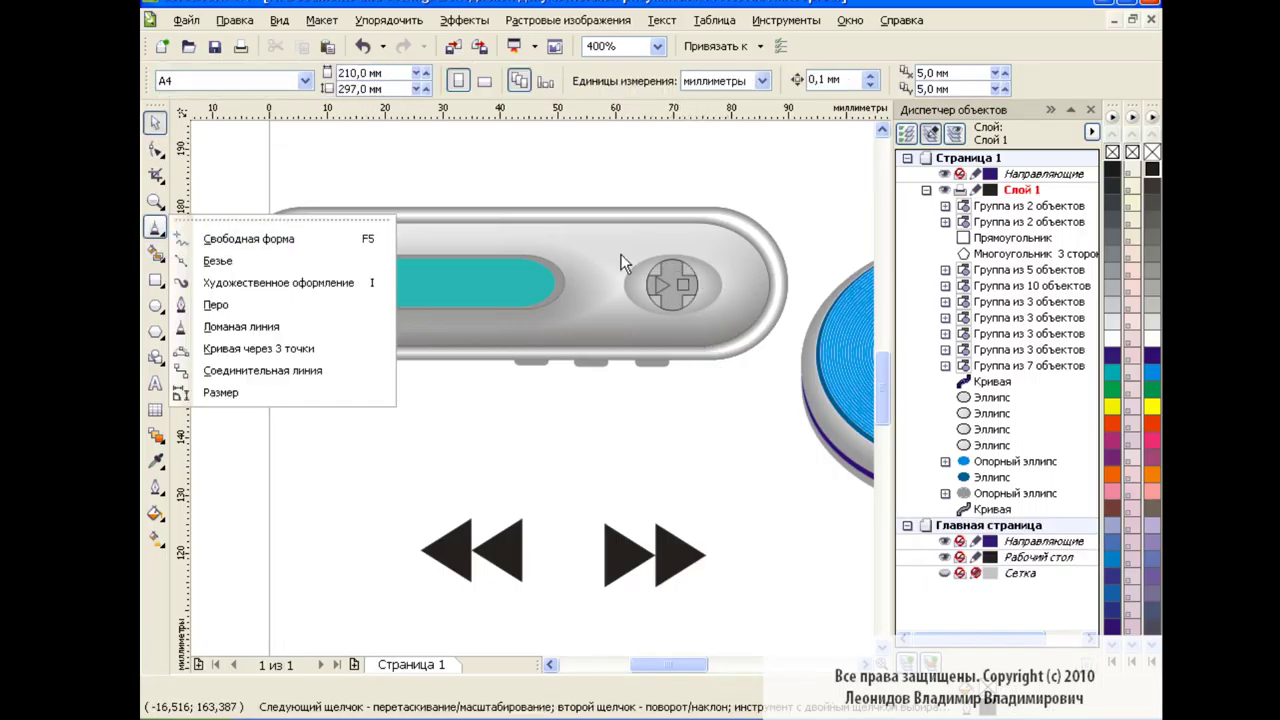
pyautogui.click(200, 297)
pyautogui.click(676, 276)
pyautogui.doubleClick(670, 290)
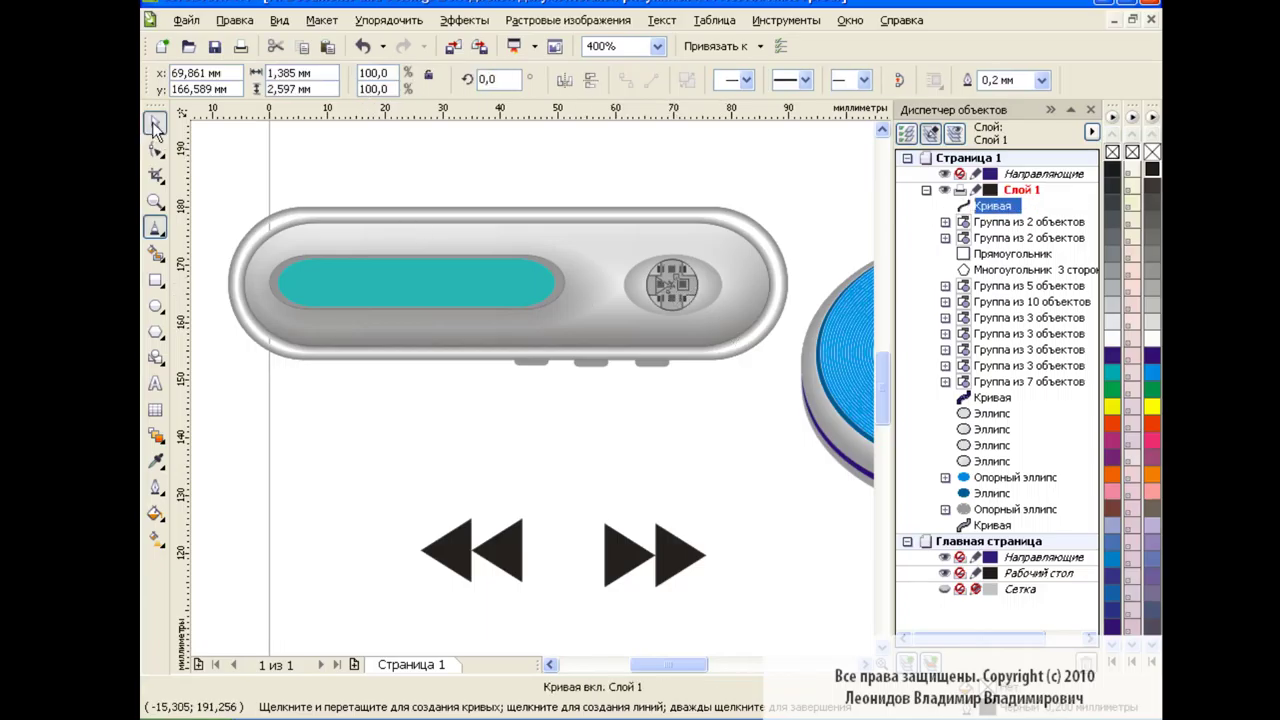
# - Shrink the rewind and fast-forward arrow groups and place them either side of the round button
pyautogui.press('space')
pyautogui.click(660, 577)
pyautogui.moveTo(400, 495); pyautogui.dragTo(754, 635)
pyautogui.moveTo(711, 592)
pyautogui.mouseDown()
pyautogui.moveTo(586, 537)
pyautogui.moveTo(468, 526)
pyautogui.moveTo(709, 173)
pyautogui.mouseUp()
pyautogui.moveTo(733, 248); pyautogui.dragTo(738, 281)
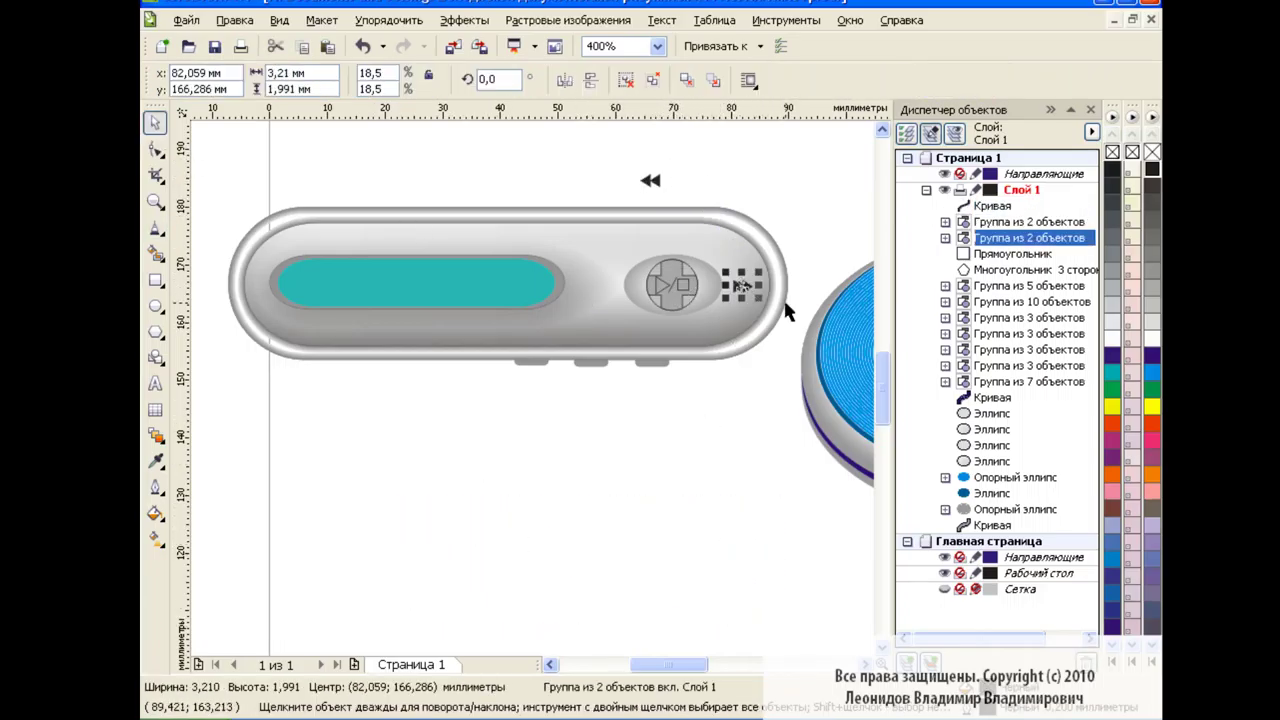
pyautogui.click(740, 410)
pyautogui.moveTo(650, 180); pyautogui.dragTo(602, 286)
pyautogui.click(727, 417)
pyautogui.click(684, 395)
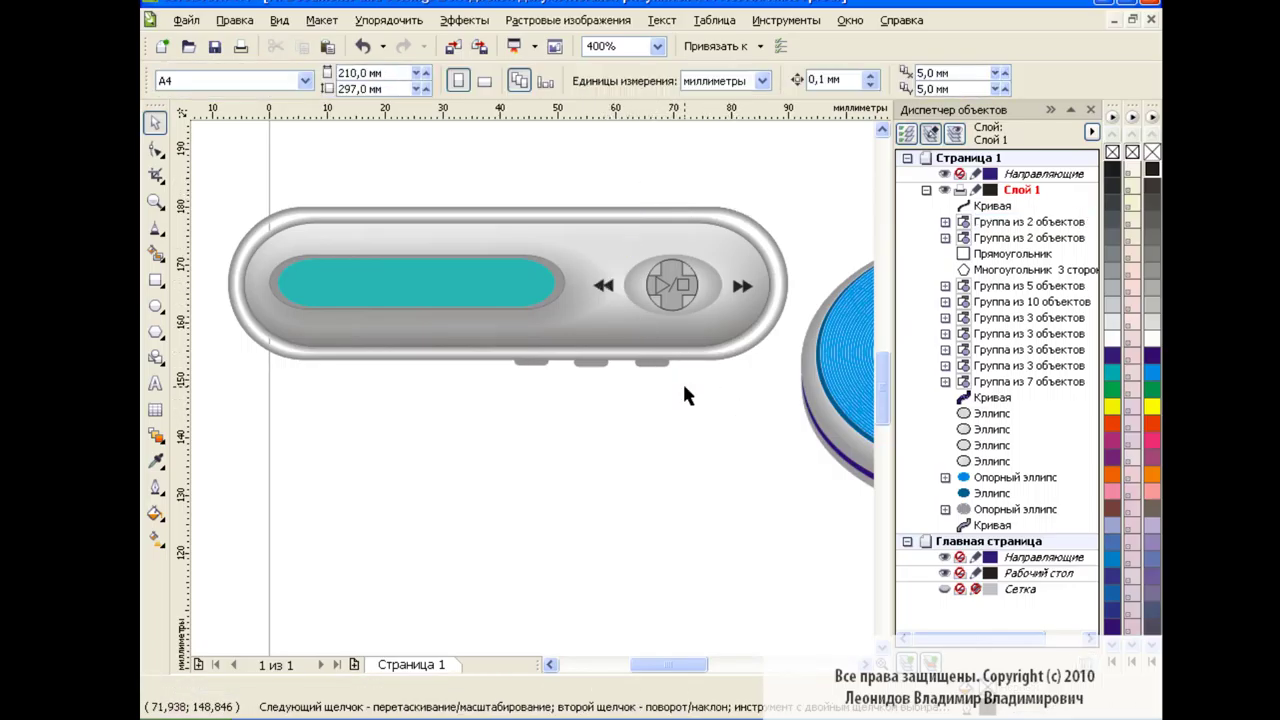
pyautogui.click(155, 383)
pyautogui.click(517, 445)
# - Type '+' and '-' signs and place them above and below the round button
pyautogui.write('+')
pyautogui.click(612, 491)
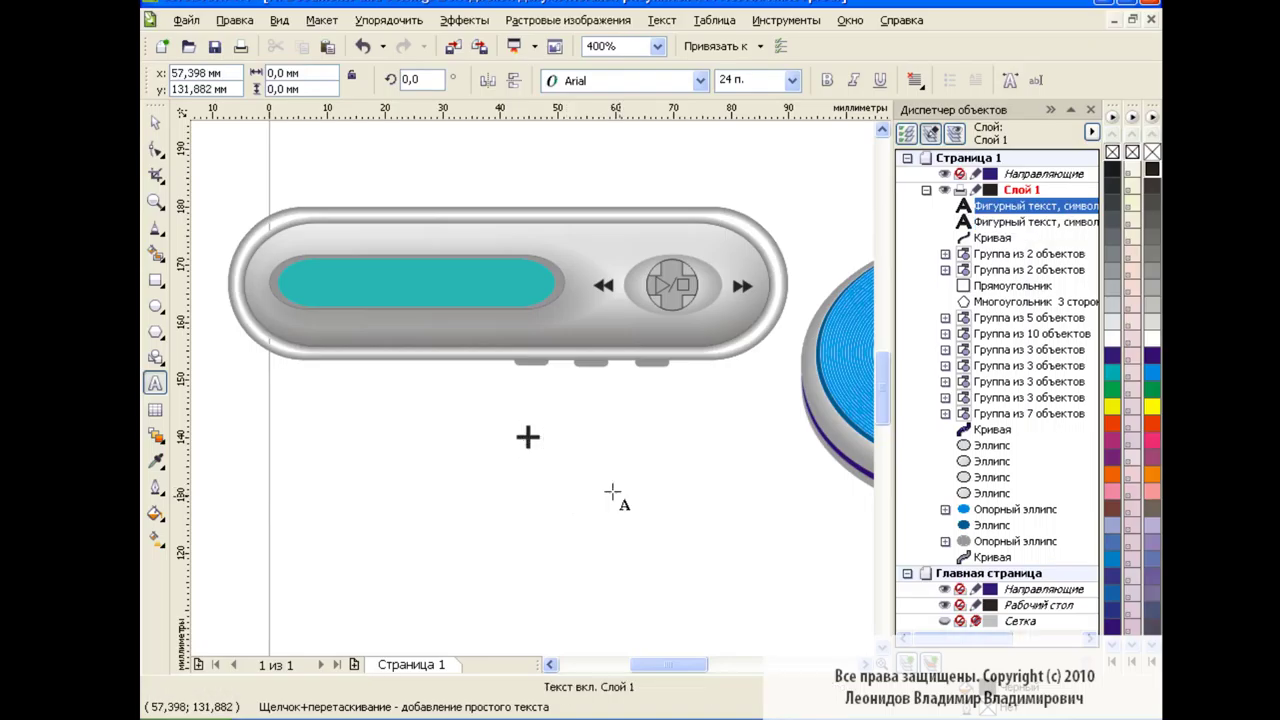
pyautogui.write('-')
pyautogui.hotkey('ctrl', 'space')
pyautogui.click(527, 436)
pyautogui.moveTo(542, 451)
pyautogui.mouseDown()
pyautogui.moveTo(528, 440)
pyautogui.moveTo(636, 297)
pyautogui.mouseUp()
pyautogui.click(608, 480)
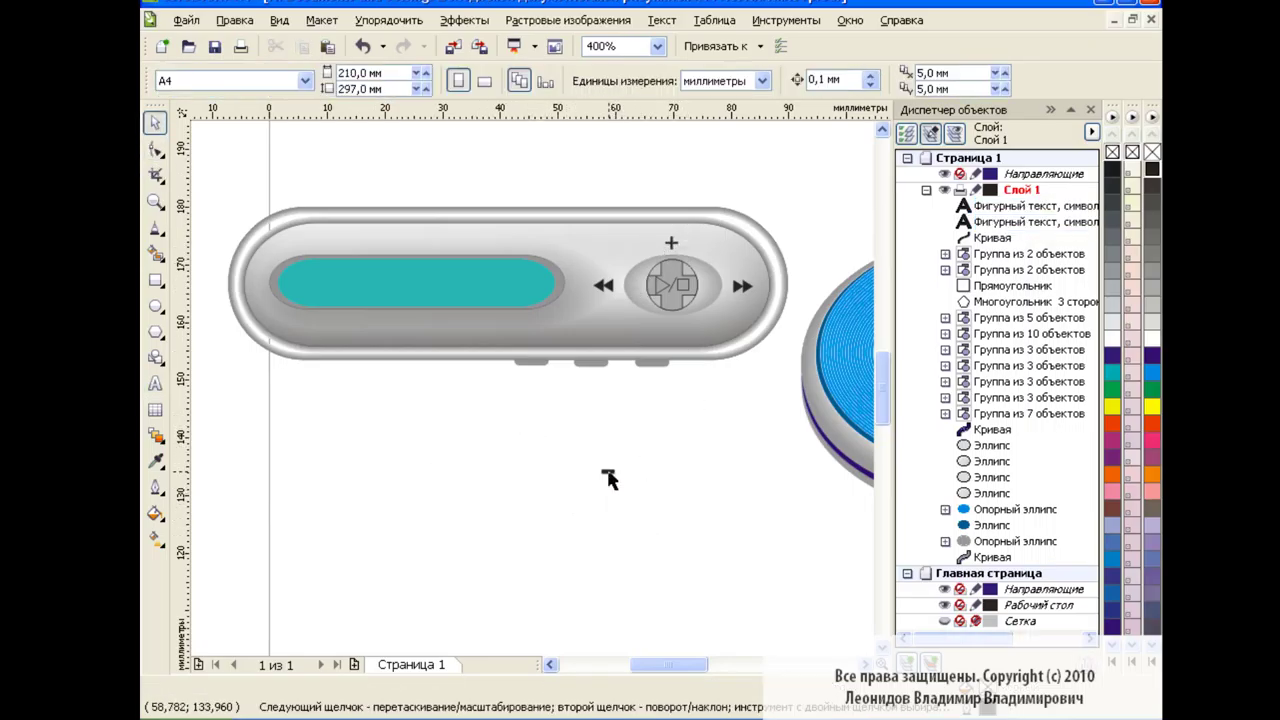
pyautogui.doubleClick(607, 471)
pyautogui.moveTo(606, 476); pyautogui.dragTo(672, 332)
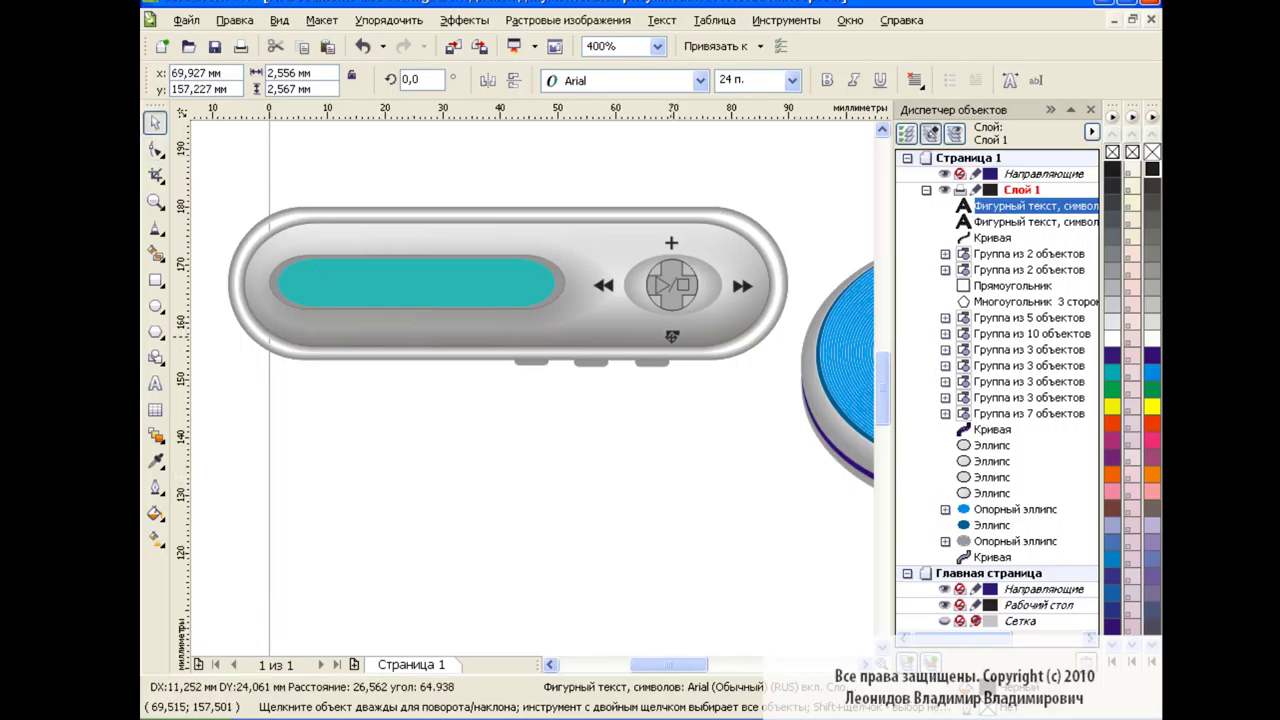
# - Group all the remote's parts and shrink the group to about a third beside the disc player
pyautogui.click(681, 418)
pyautogui.moveTo(205, 172); pyautogui.dragTo(800, 402)
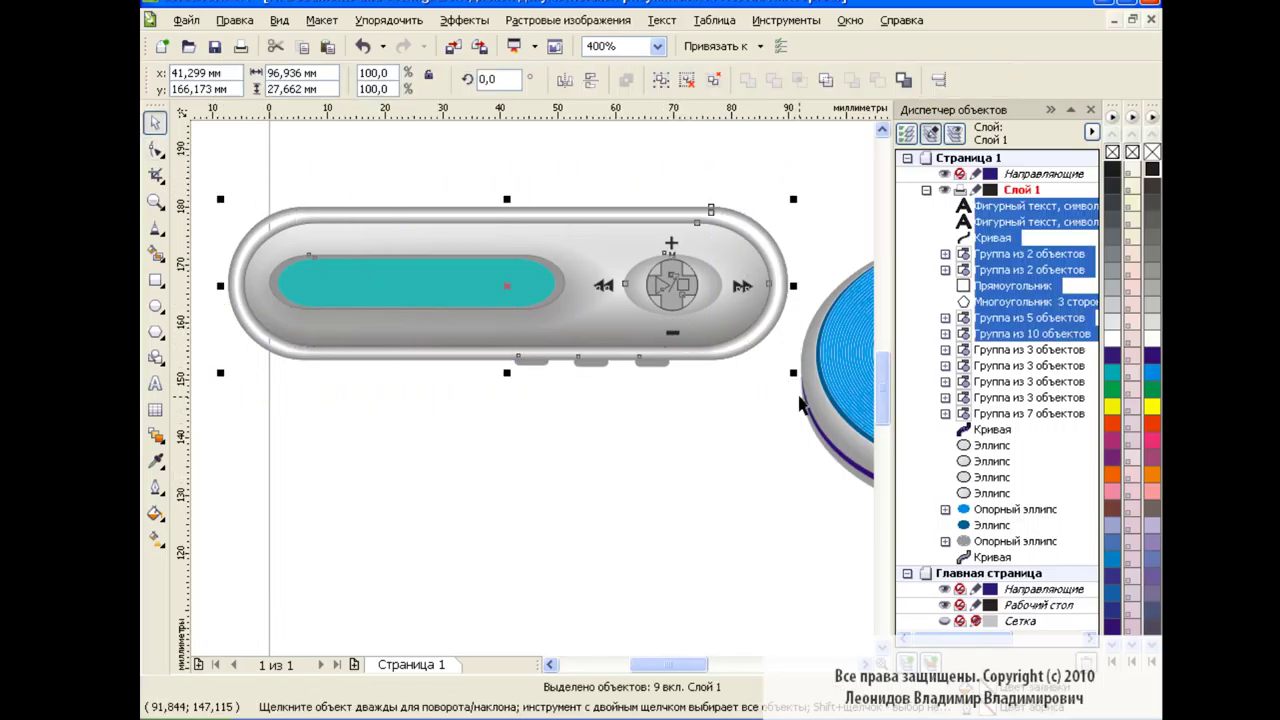
pyautogui.hotkey('ctrl', 'g')
pyautogui.moveTo(787, 359)
pyautogui.mouseDown()
pyautogui.moveTo(549, 270)
pyautogui.moveTo(425, 268)
pyautogui.mouseUp()
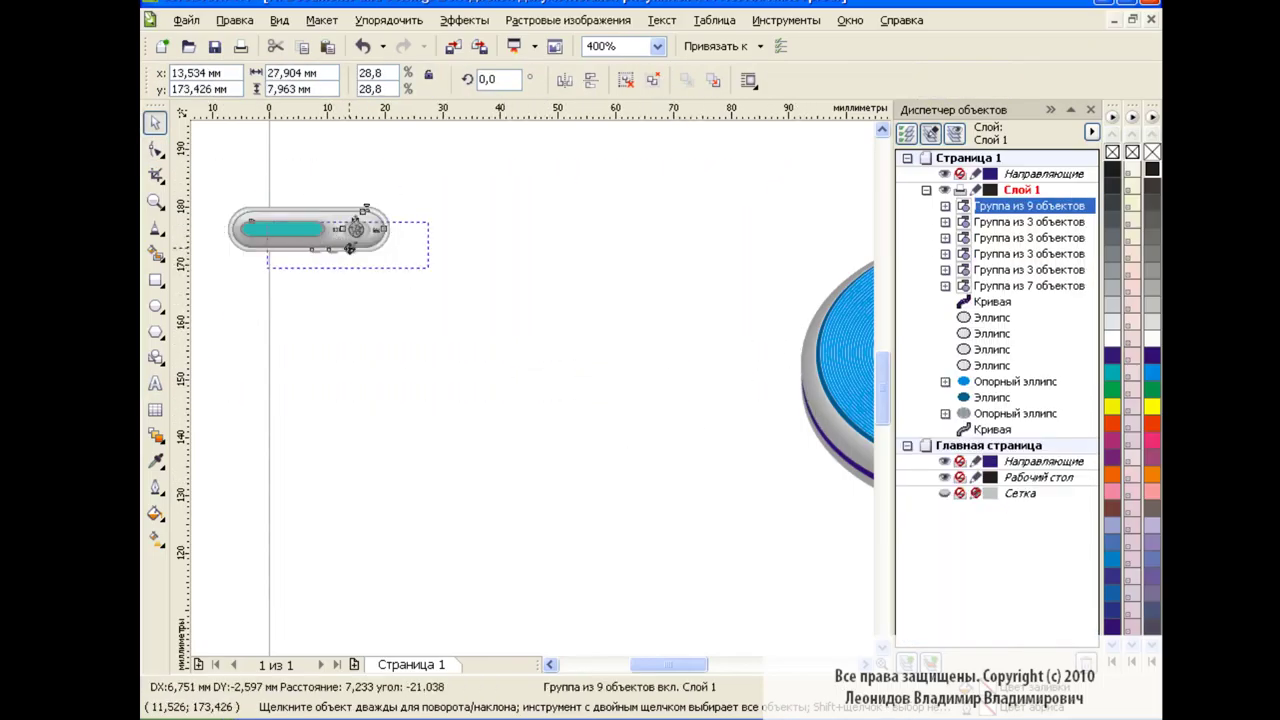
pyautogui.moveTo(310, 230); pyautogui.dragTo(699, 321)
pyautogui.click(727, 461)
pyautogui.click(749, 668)
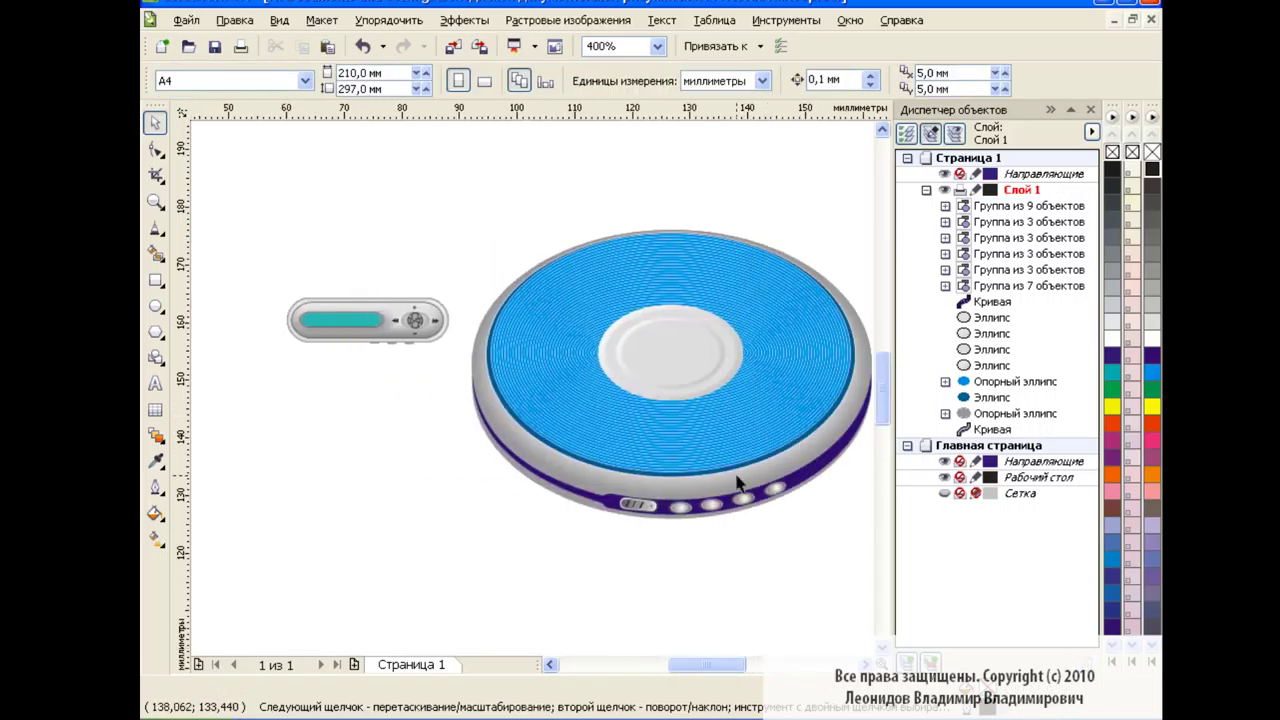
# - Scale the remote group to 73.6%, about 71.3 mm wide, left of the disc player
pyautogui.click(443, 320)
pyautogui.moveTo(509, 357); pyautogui.dragTo(533, 366)
pyautogui.moveTo(440, 322); pyautogui.dragTo(578, 190)
pyautogui.click(490, 260)
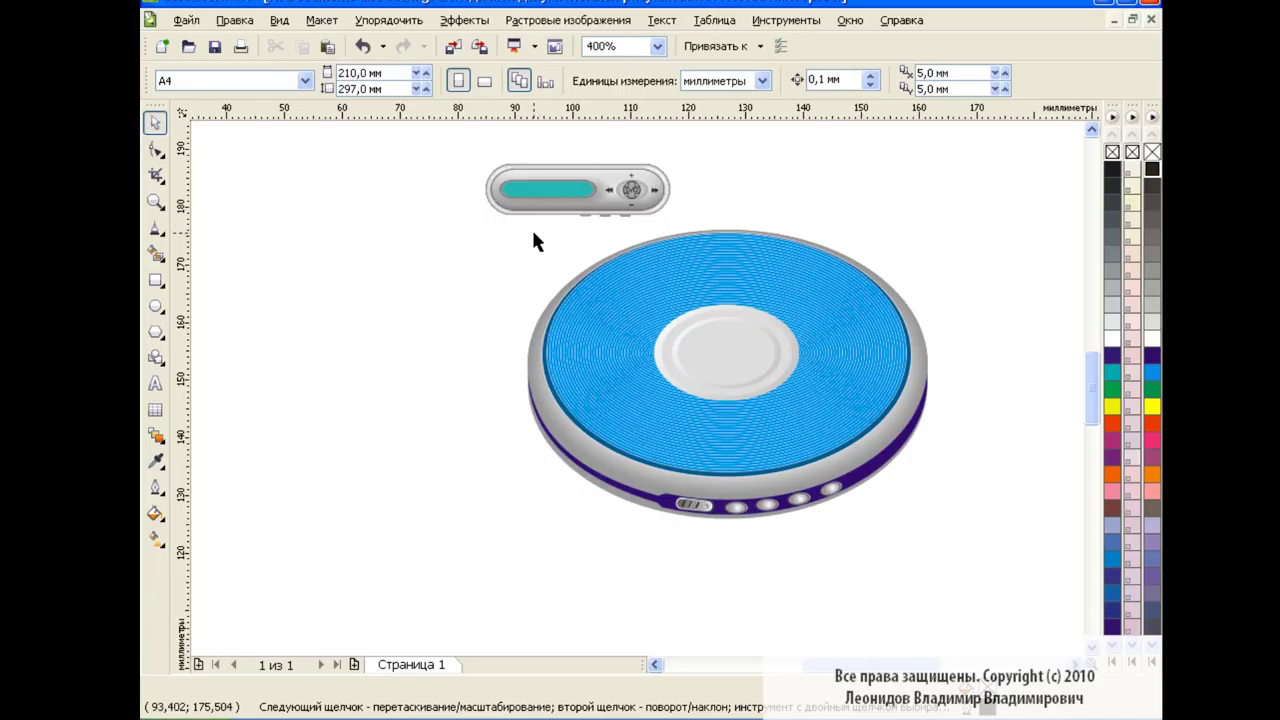
pyautogui.moveTo(560, 195); pyautogui.dragTo(440, 232)
pyautogui.moveTo(550, 245); pyautogui.dragTo(770, 320)
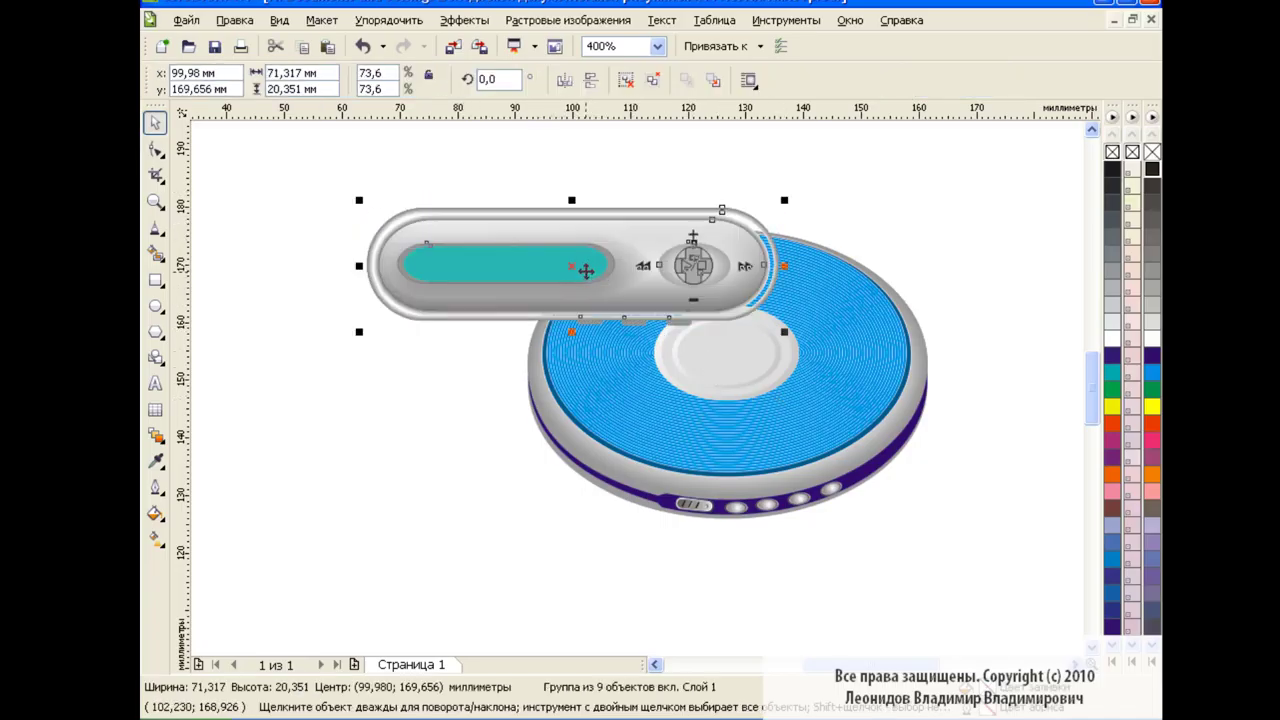
pyautogui.moveTo(940, 664); pyautogui.dragTo(808, 664)
pyautogui.moveTo(831, 269); pyautogui.dragTo(555, 395)
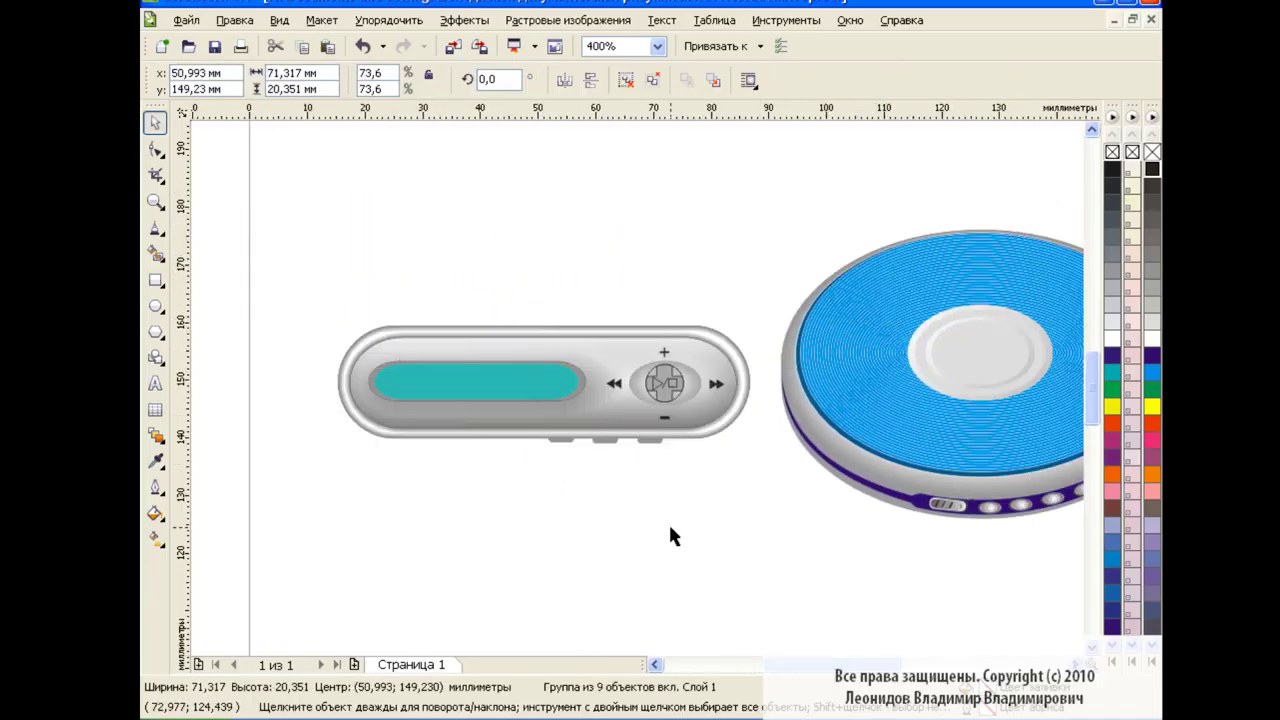
pyautogui.click(668, 521)
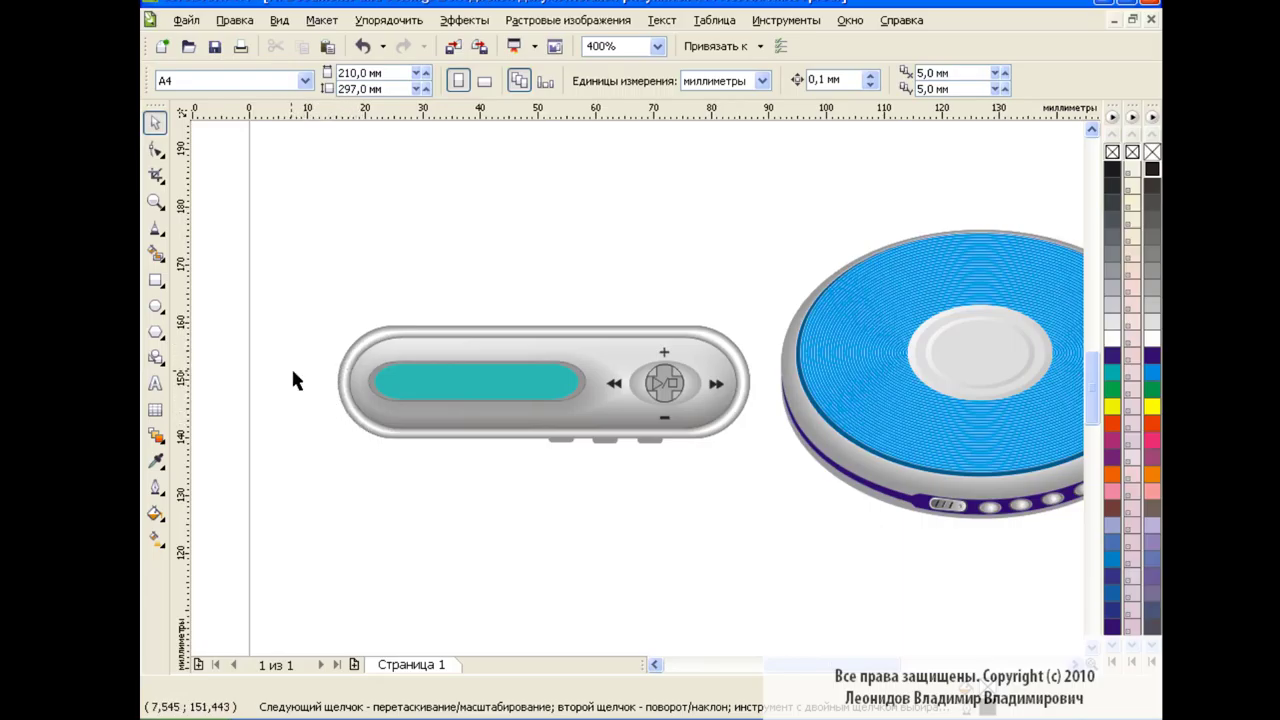
pyautogui.click(155, 282)
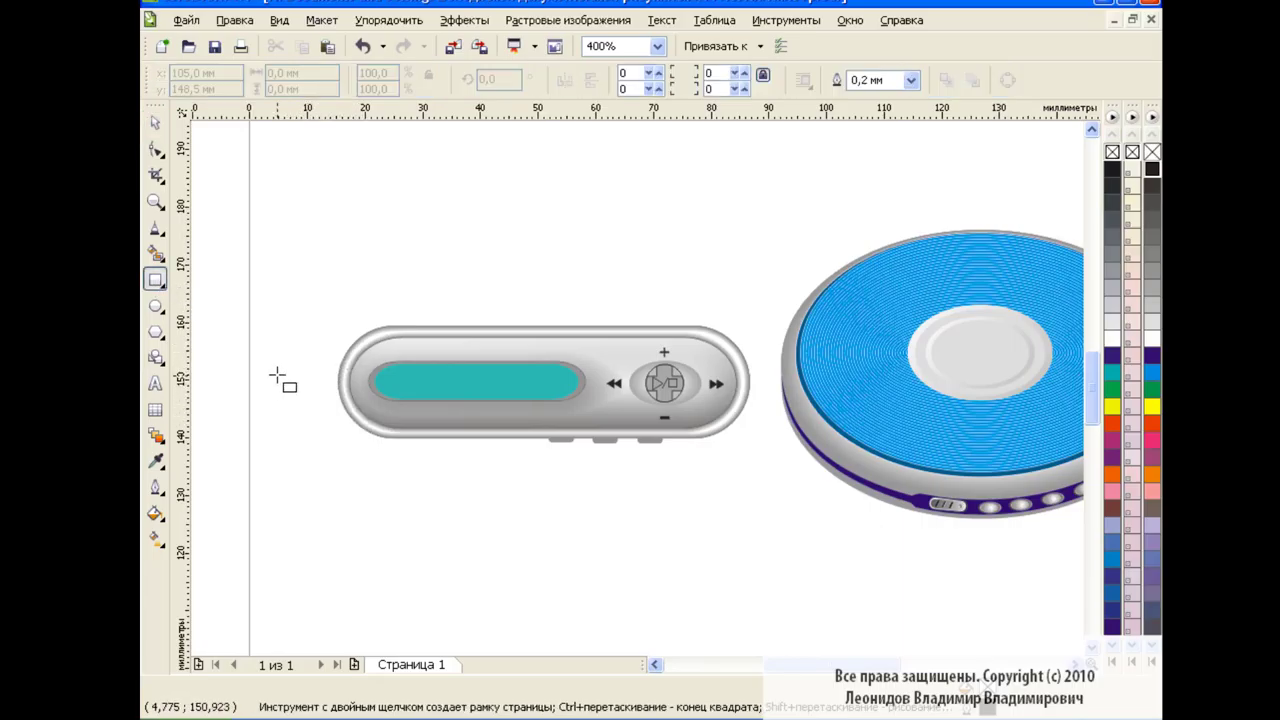
# - Draw a closed Bézier cable-end shape at the remote's left edge and convert its segments to curves
pyautogui.click(155, 230)
pyautogui.click(190, 256)
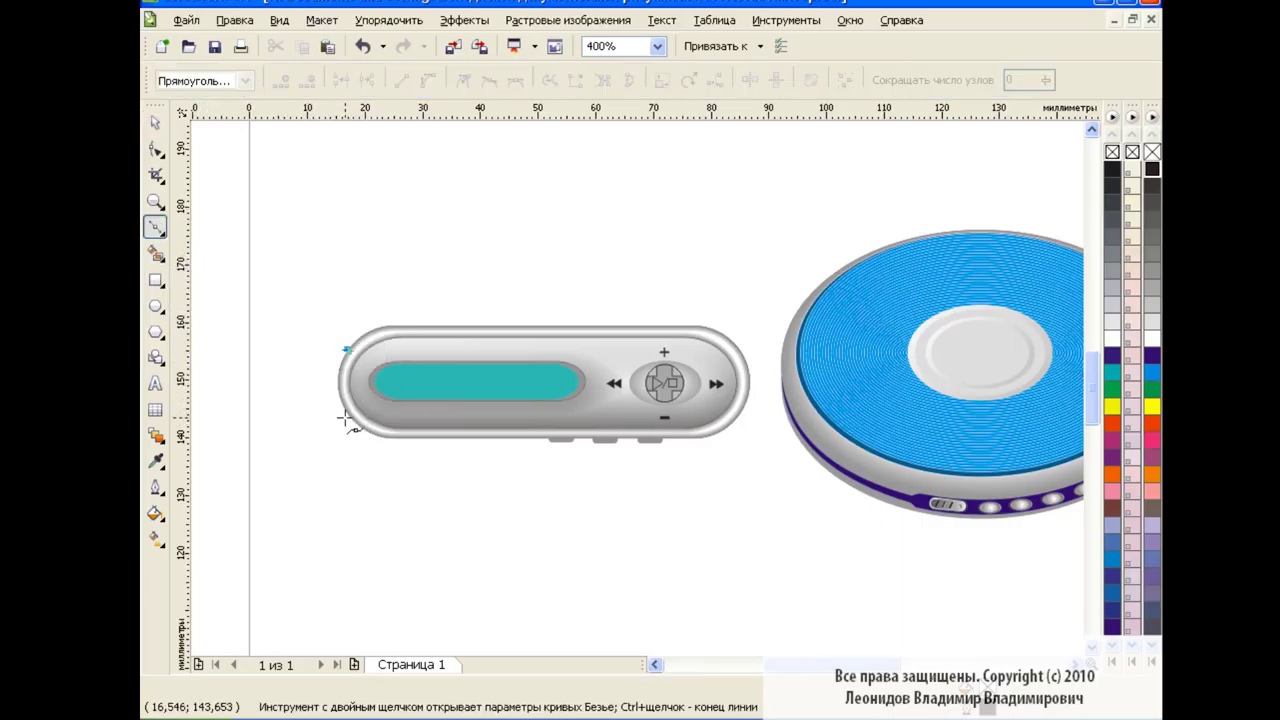
pyautogui.moveTo(346, 411); pyautogui.dragTo(370, 438)
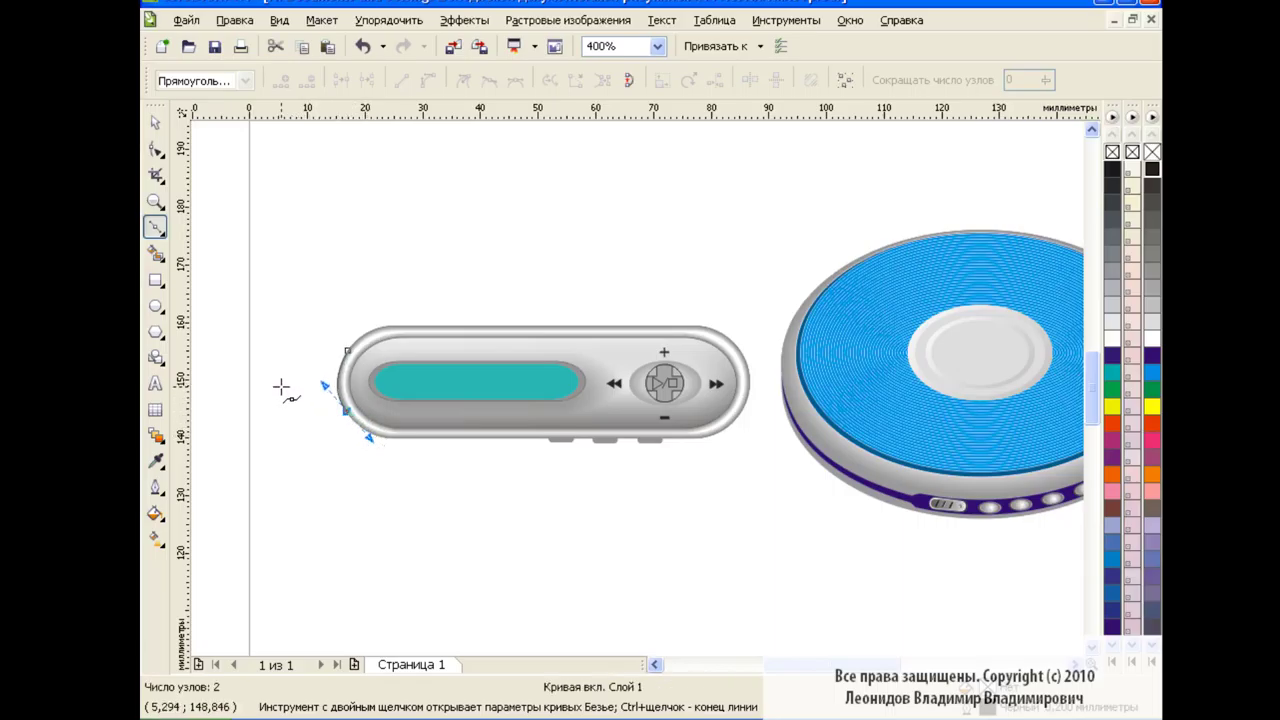
pyautogui.click(278, 386)
pyautogui.click(276, 374)
pyautogui.click(346, 351)
pyautogui.press('F10')
pyautogui.click(425, 82)
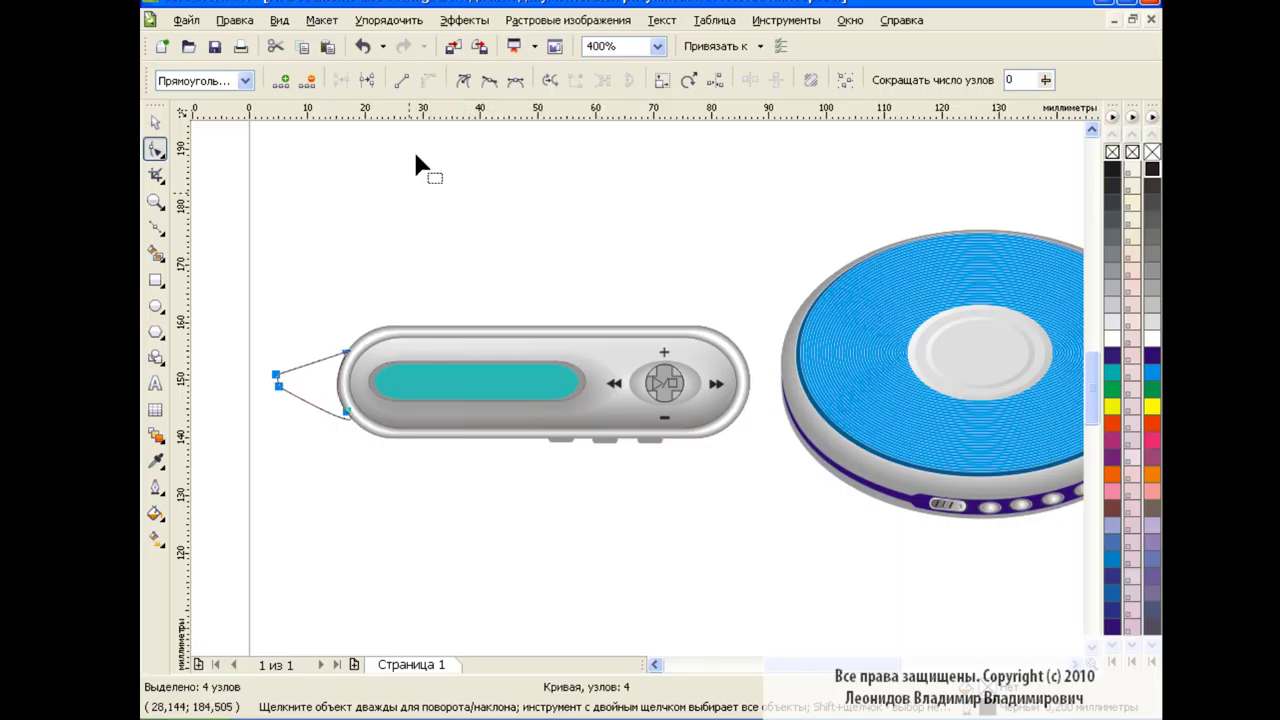
# - Adjust the cable end's nodes so its top edge curves inward
pyautogui.click(346, 352)
pyautogui.hotkey('ctrl', 'a')
pyautogui.click(345, 357)
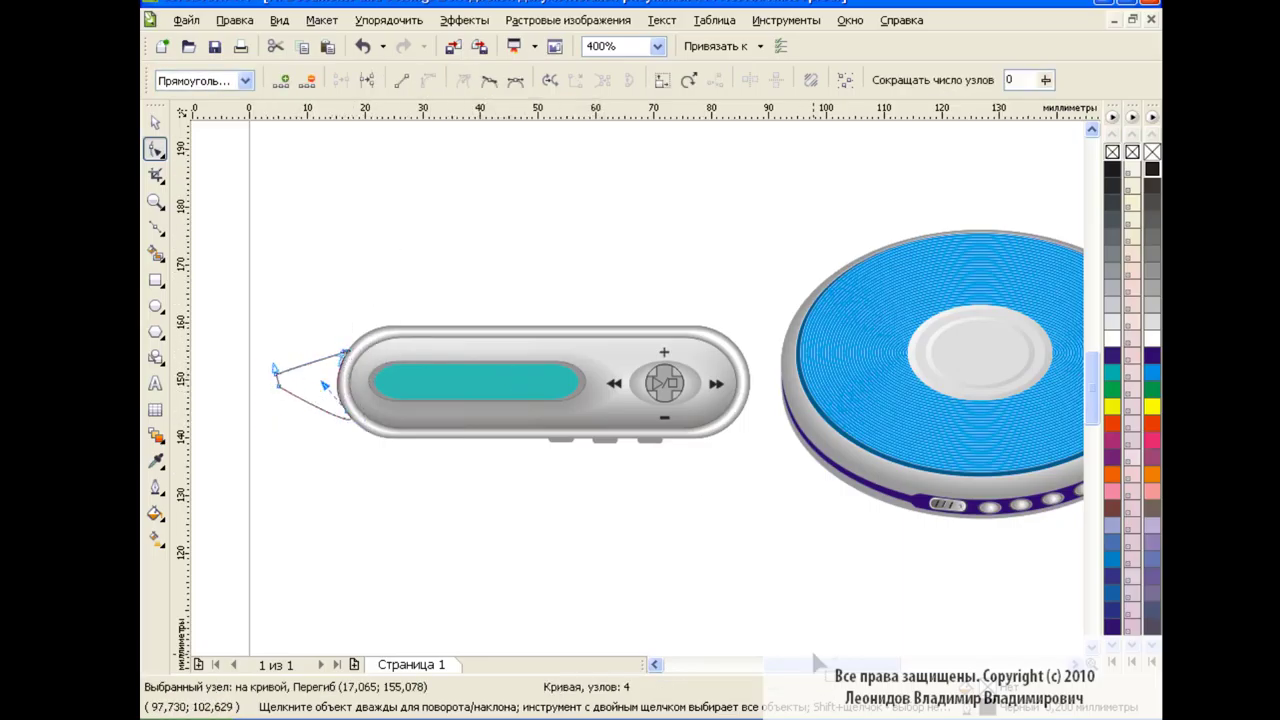
pyautogui.hscroll(-3, 814, 662)
pyautogui.moveTo(554, 373)
pyautogui.mouseDown()
pyautogui.moveTo(566, 389)
pyautogui.moveTo(622, 361)
pyautogui.moveTo(622, 378)
pyautogui.moveTo(558, 397)
pyautogui.mouseUp()
pyautogui.click(626, 412)
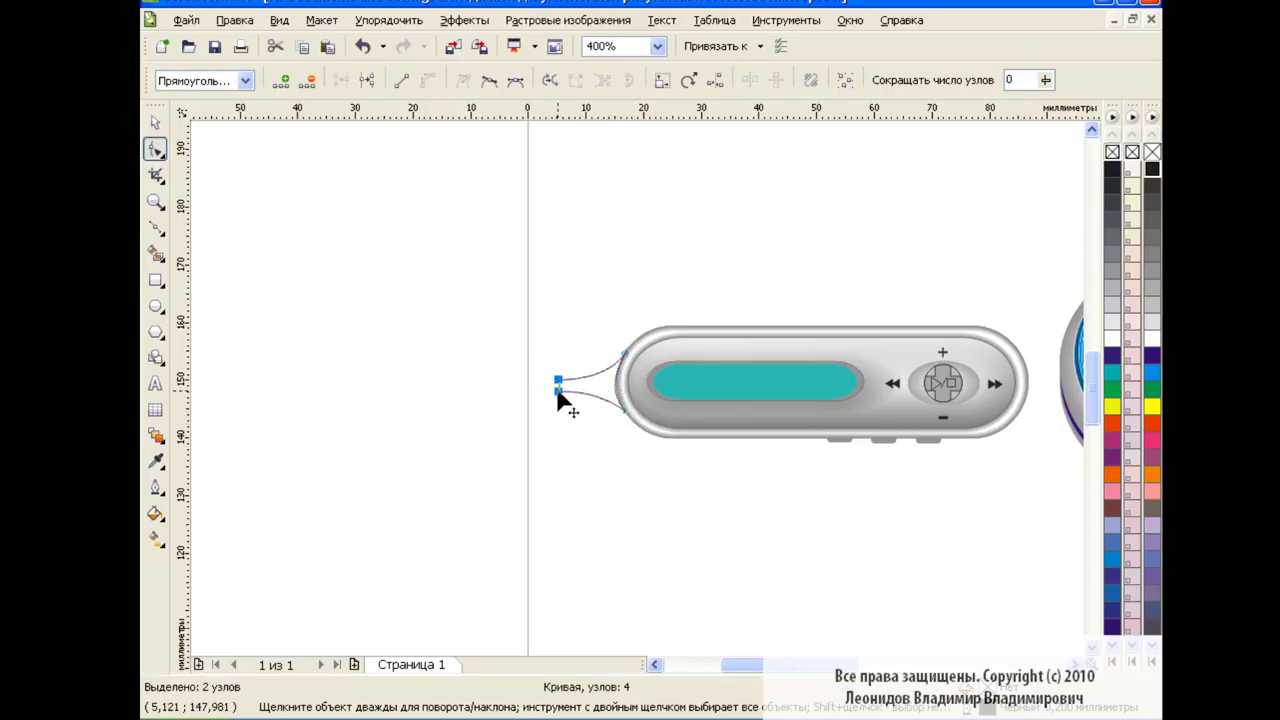
pyautogui.click(625, 411)
pyautogui.click(157, 122)
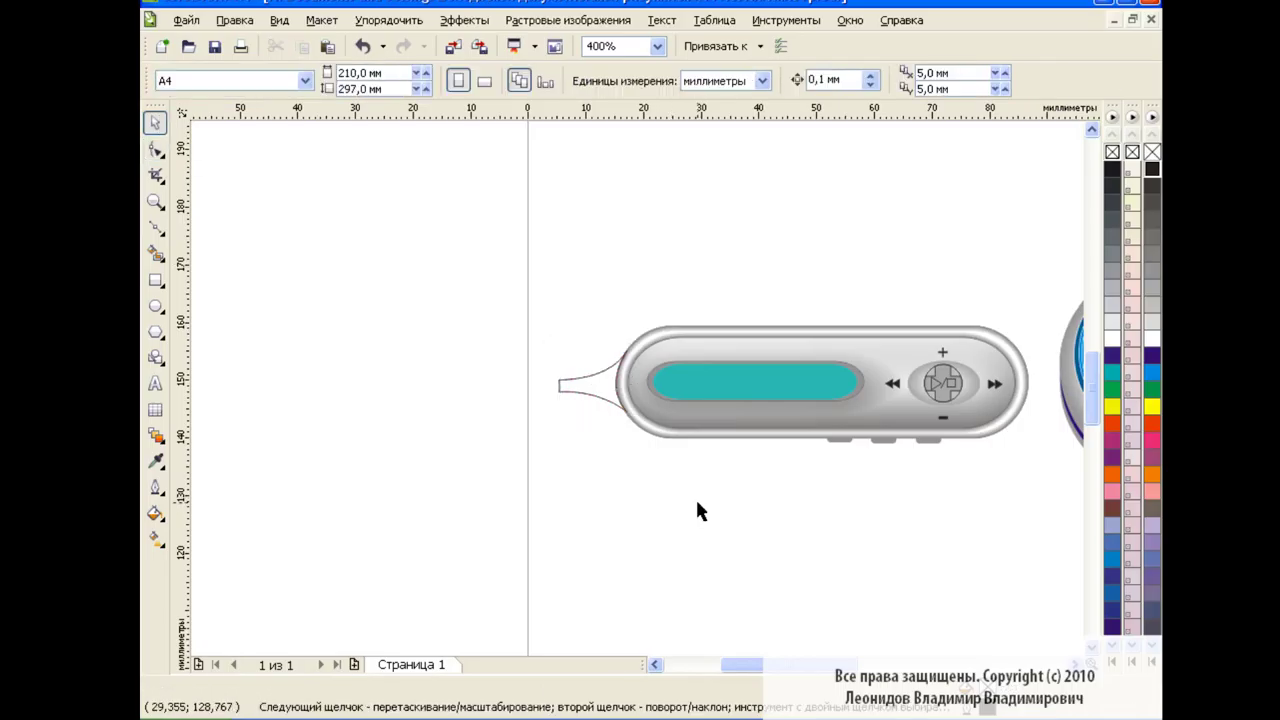
# - Refine the cable end's outline by moving a lower node
pyautogui.doubleClick(155, 227)
pyautogui.press('Escape')
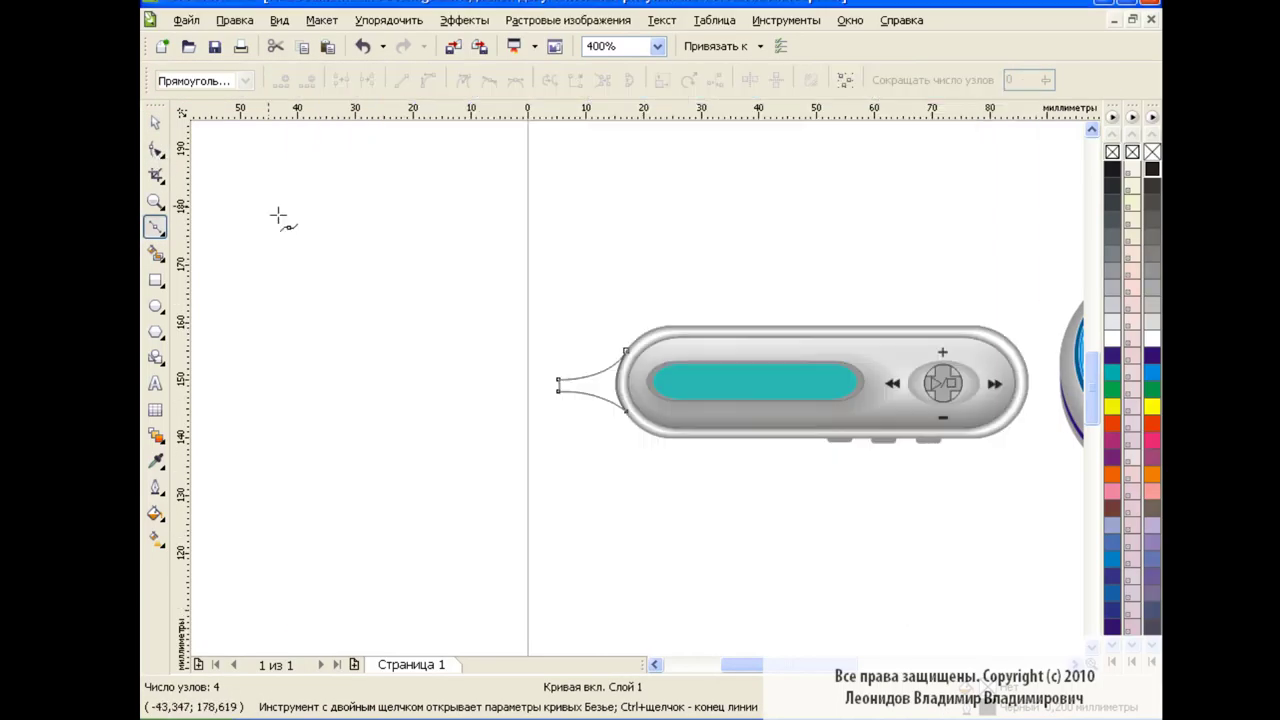
pyautogui.press('F10')
pyautogui.moveTo(623, 409)
pyautogui.mouseDown()
pyautogui.moveTo(612, 392)
pyautogui.moveTo(620, 416)
pyautogui.mouseUp()
pyautogui.press('space')
pyautogui.click(557, 419)
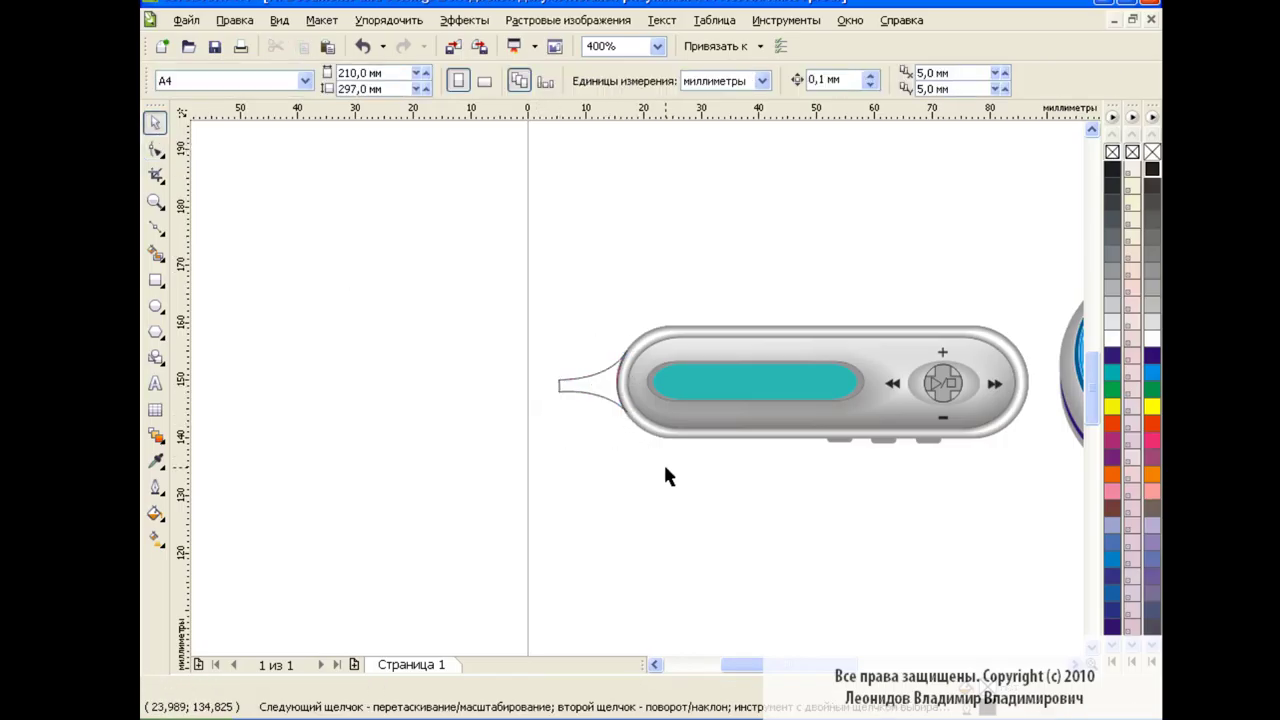
pyautogui.click(597, 376)
pyautogui.click(698, 475)
# - Fill the cable tail with black
pyautogui.click(155, 228)
pyautogui.click(613, 370)
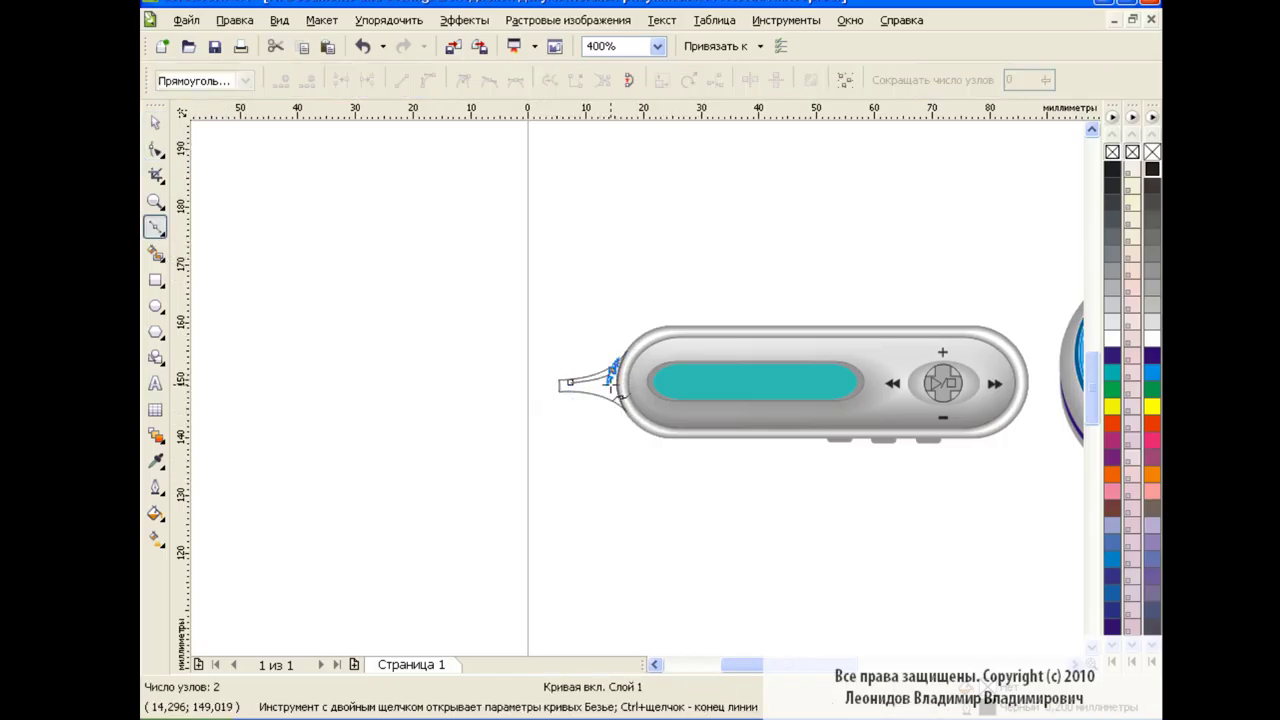
pyautogui.click(155, 122)
pyautogui.click(638, 462)
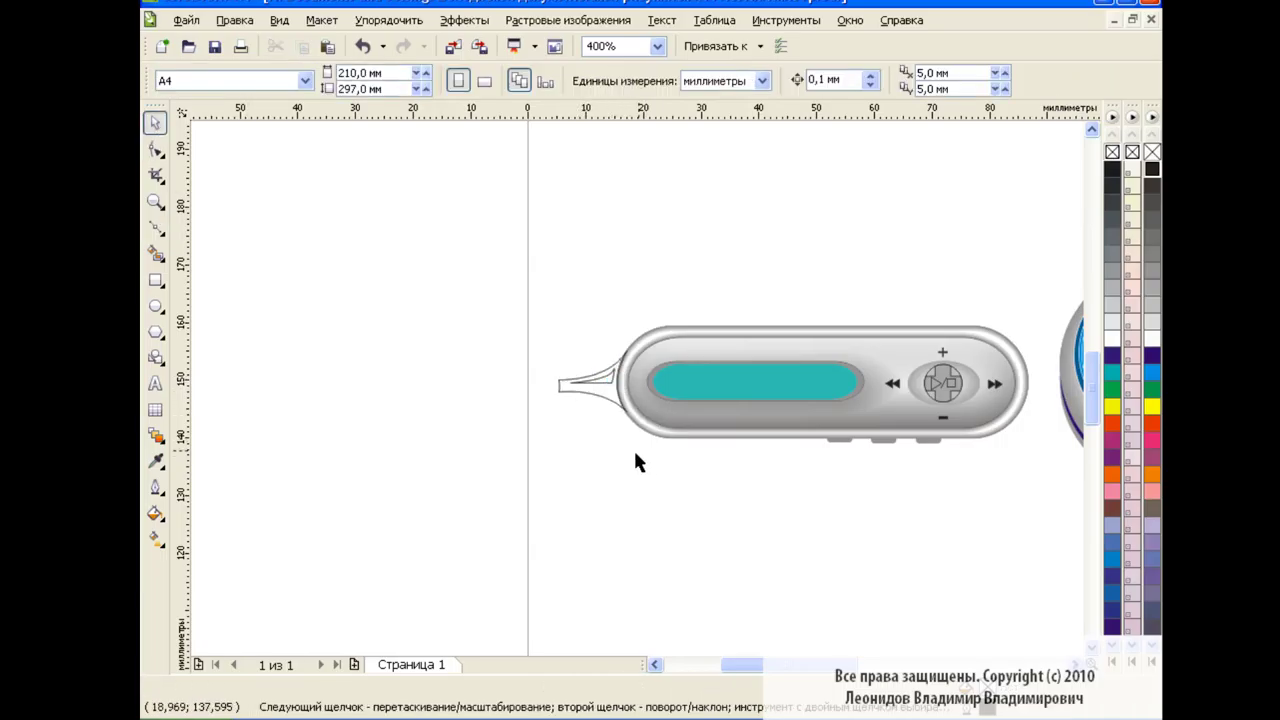
pyautogui.click(606, 392)
pyautogui.click(1152, 168)
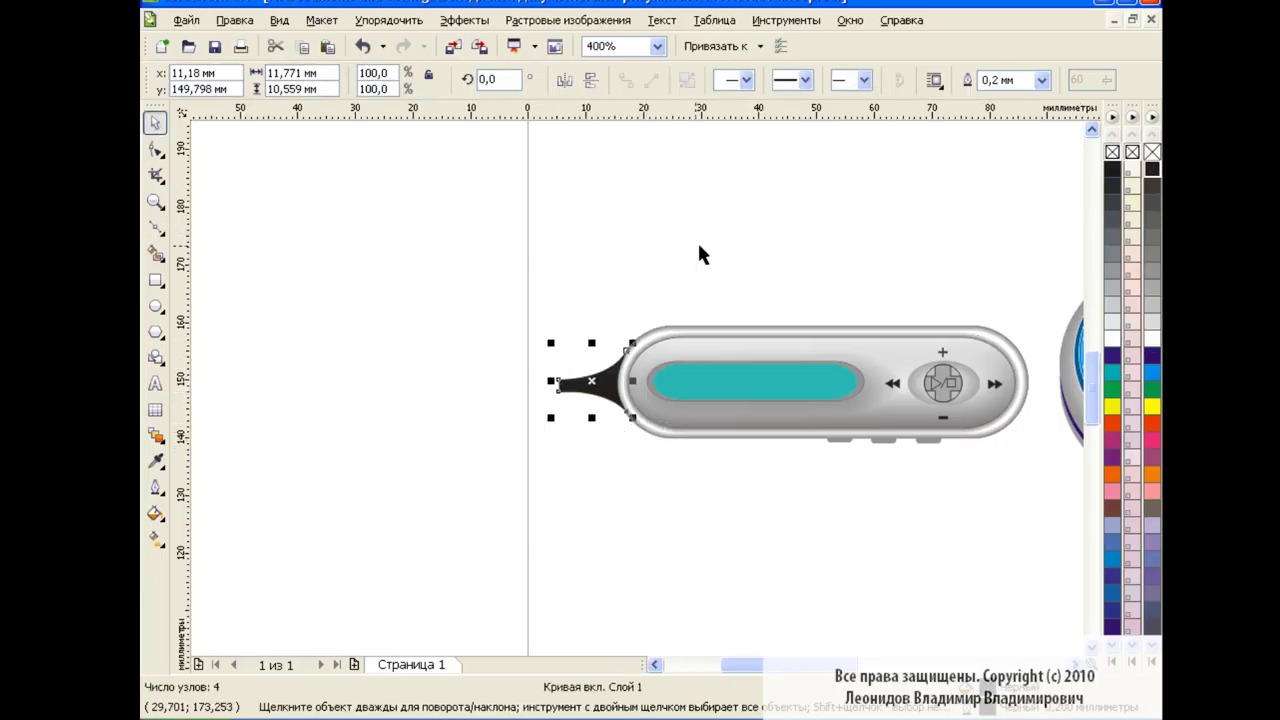
# - Group both tail curves into one cord stub about 11.8 mm wide
pyautogui.click(609, 381)
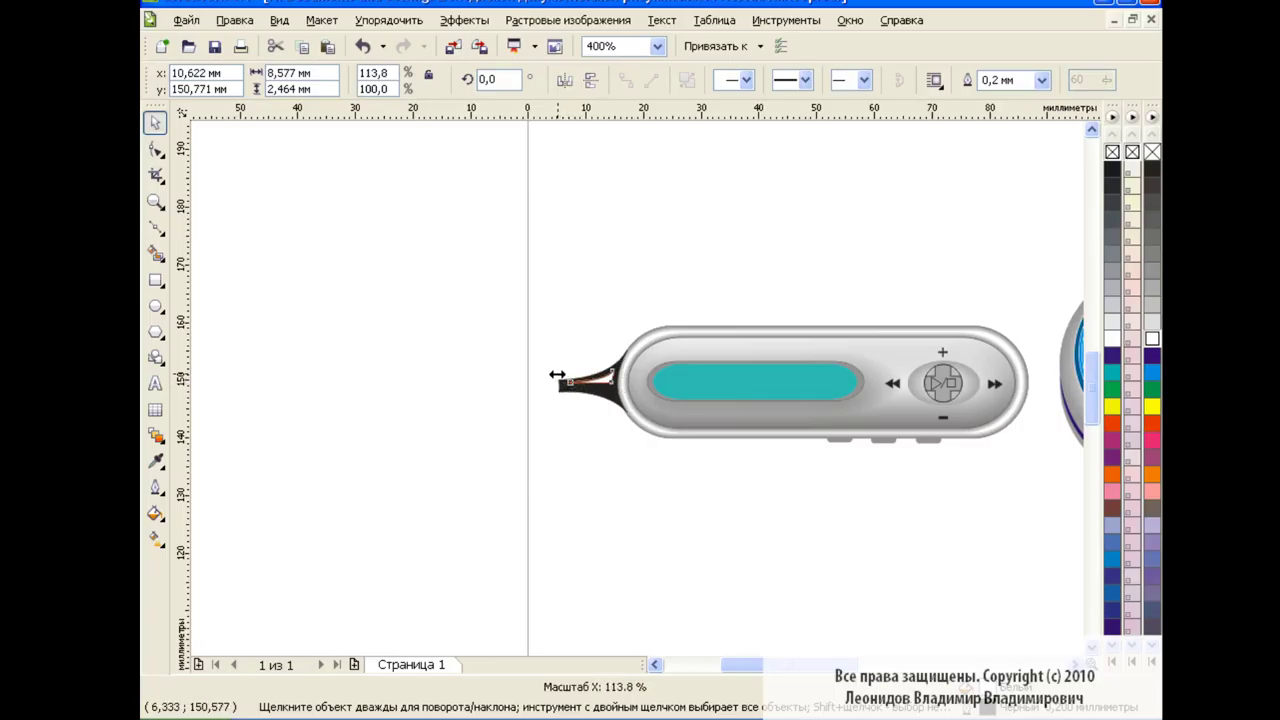
pyautogui.click(623, 456)
pyautogui.moveTo(538, 320); pyautogui.dragTo(637, 452)
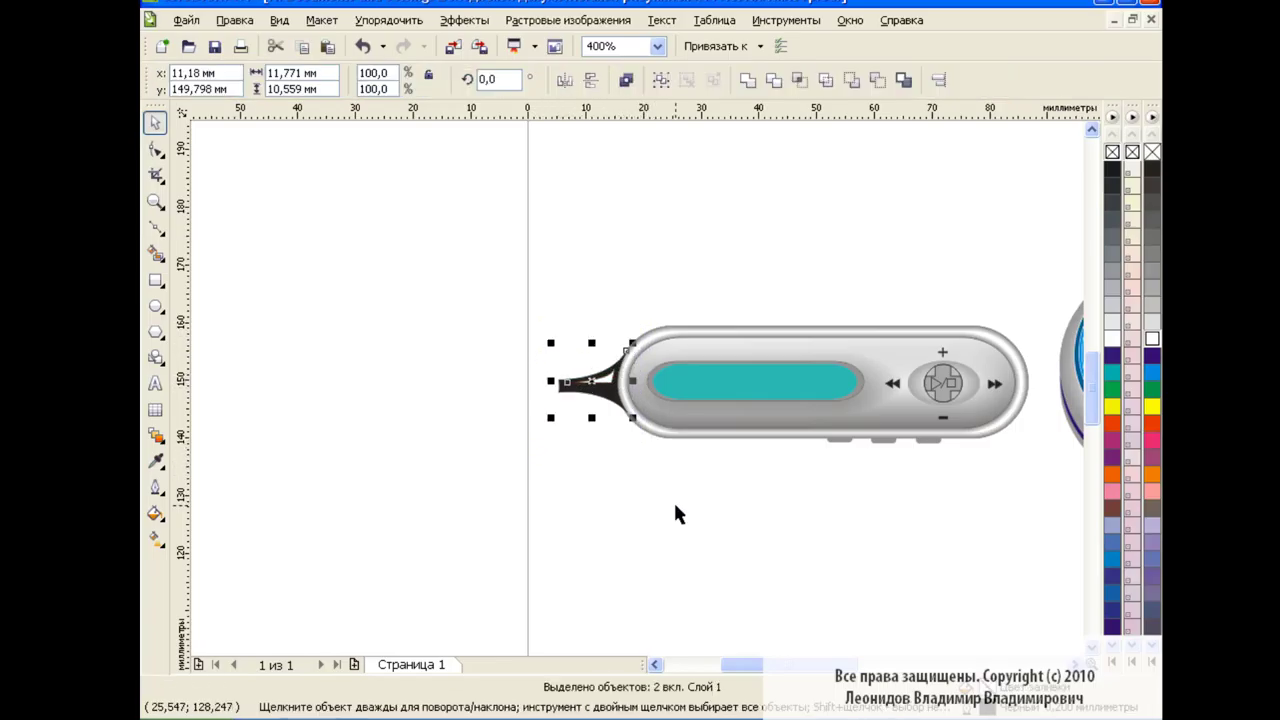
pyautogui.click(661, 80)
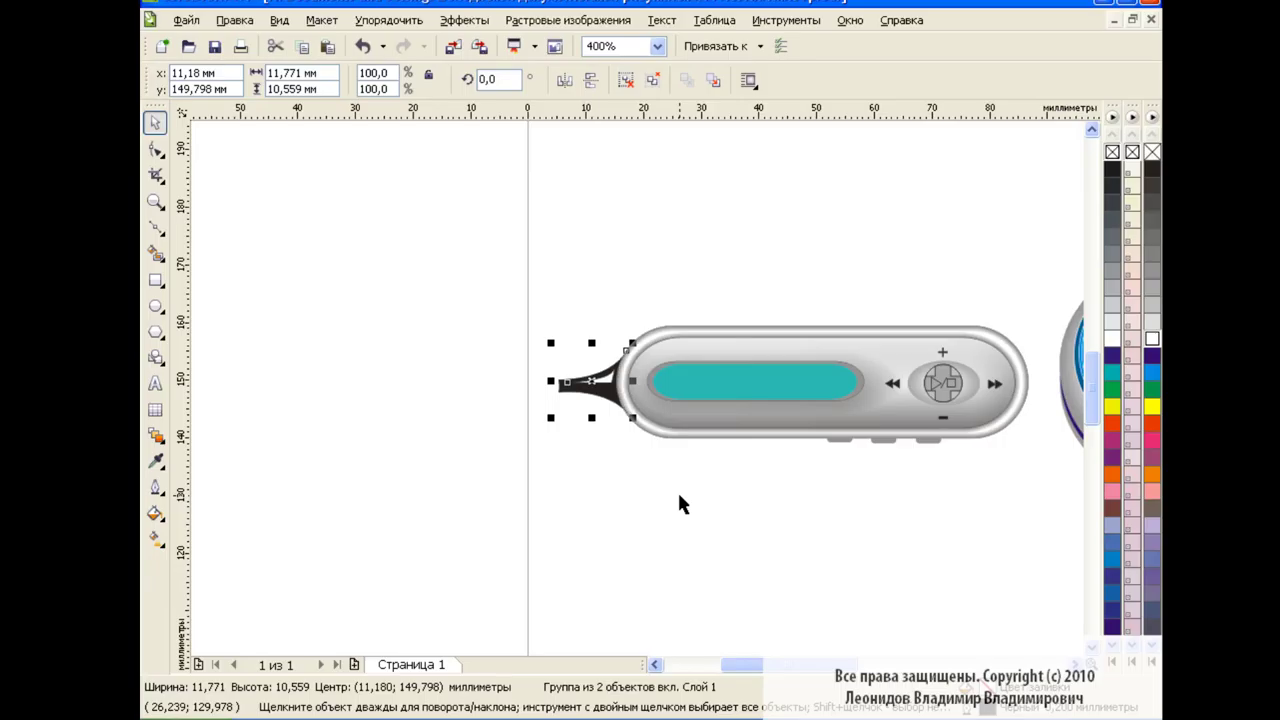
pyautogui.click(677, 503)
pyautogui.hscroll(3, 740, 480)
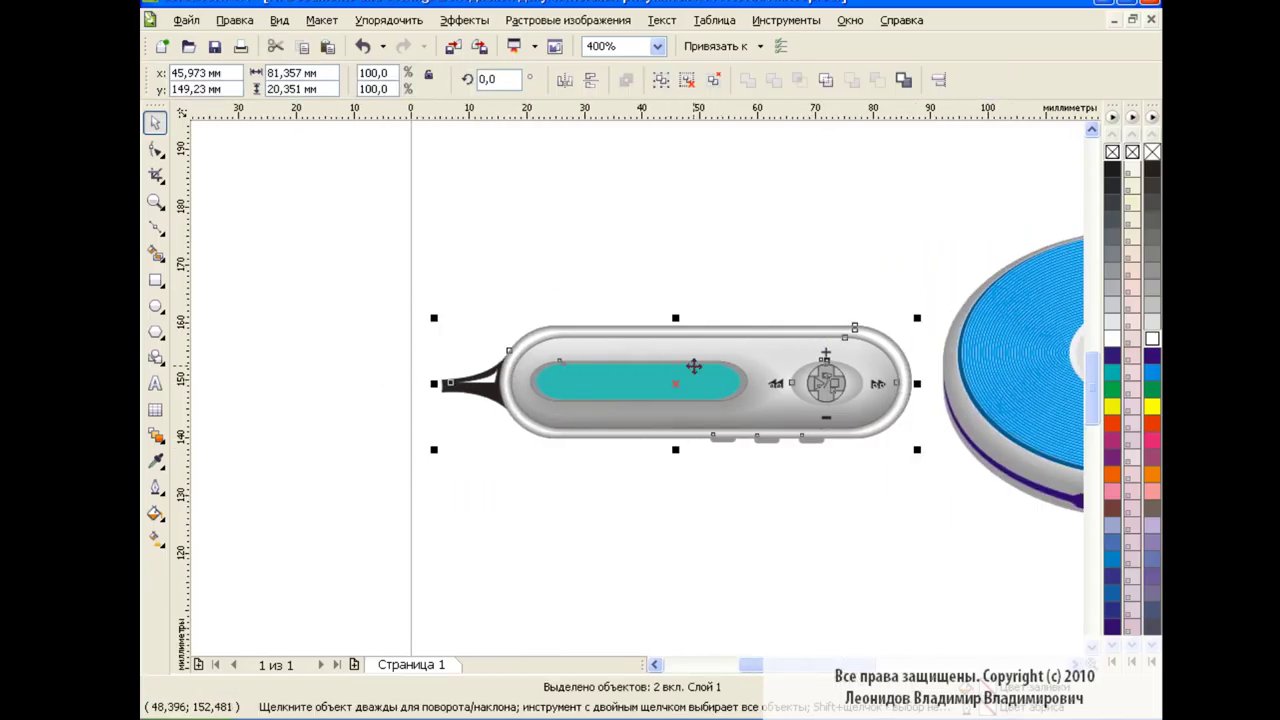
# - Move the remote left and draw a rounded-corner rectangle above it
pyautogui.moveTo(689, 366); pyautogui.dragTo(535, 368)
pyautogui.click(758, 497)
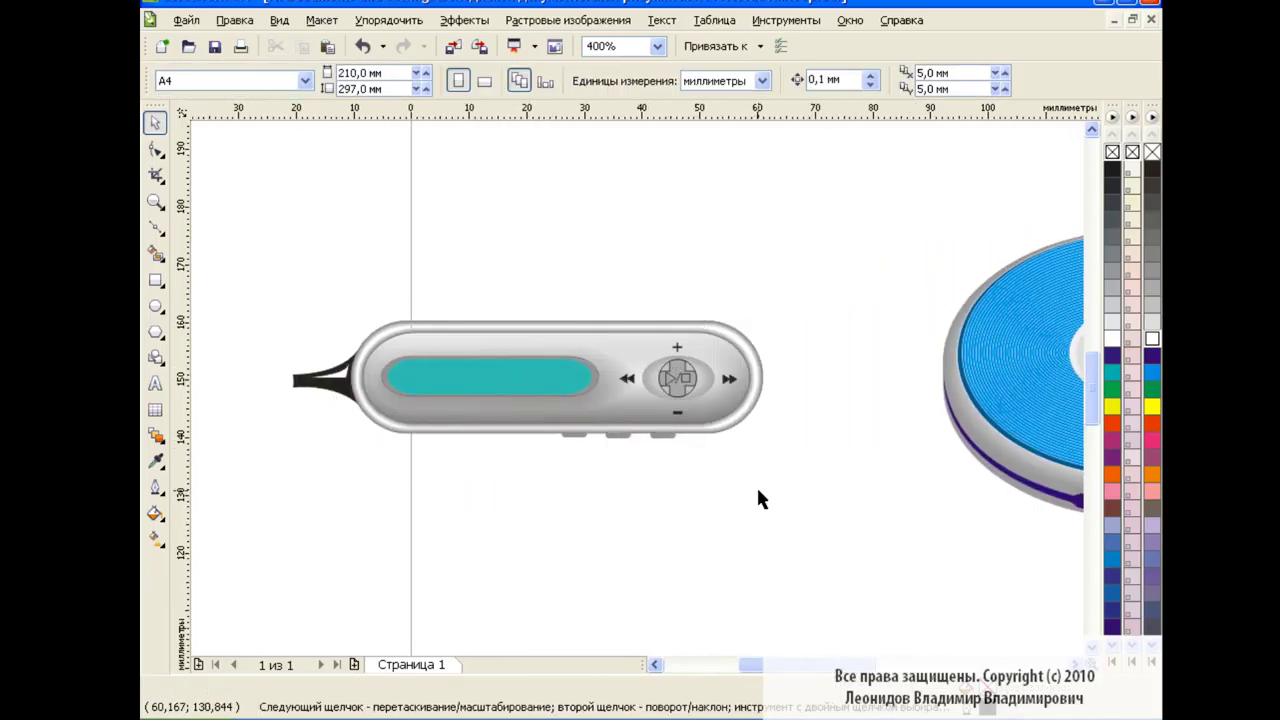
pyautogui.click(155, 281)
pyautogui.moveTo(667, 177); pyautogui.dragTo(767, 248)
pyautogui.press('F10')
pyautogui.moveTo(667, 177); pyautogui.dragTo(680, 177)
pyautogui.press('space')
pyautogui.moveTo(717, 219)
pyautogui.mouseDown()
pyautogui.moveTo(780, 177)
pyautogui.moveTo(801, 263)
pyautogui.moveTo(799, 229)
pyautogui.mouseUp()
# - Add a 90°-rotated copy, stretch it downward, and weld both into an L-shaped outline
pyautogui.press('Return')
pyautogui.moveTo(799, 296); pyautogui.dragTo(801, 316)
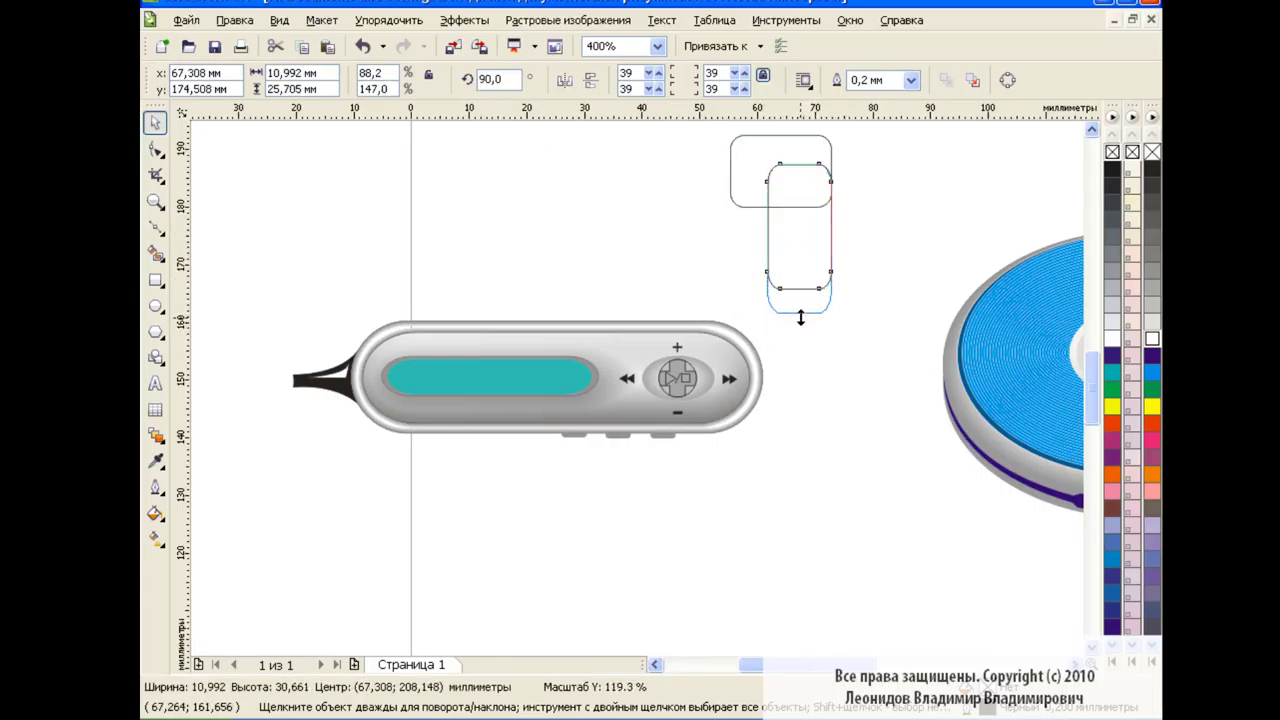
pyautogui.click(903, 253)
pyautogui.moveTo(880, 355); pyautogui.dragTo(880, 352)
pyautogui.click(752, 77)
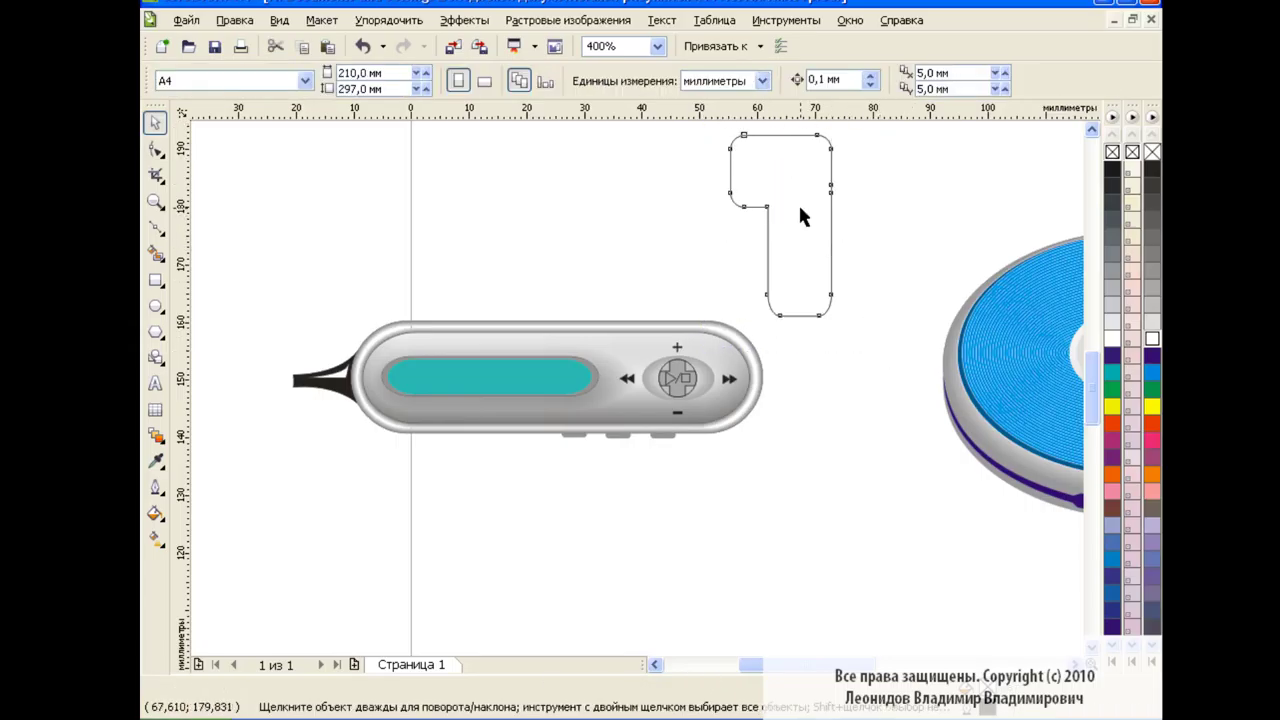
pyautogui.moveTo(800, 208); pyautogui.dragTo(823, 277)
# - Raise the outline's four bottom nodes to shorten its lower leg
pyautogui.click(920, 226)
pyautogui.click(831, 243)
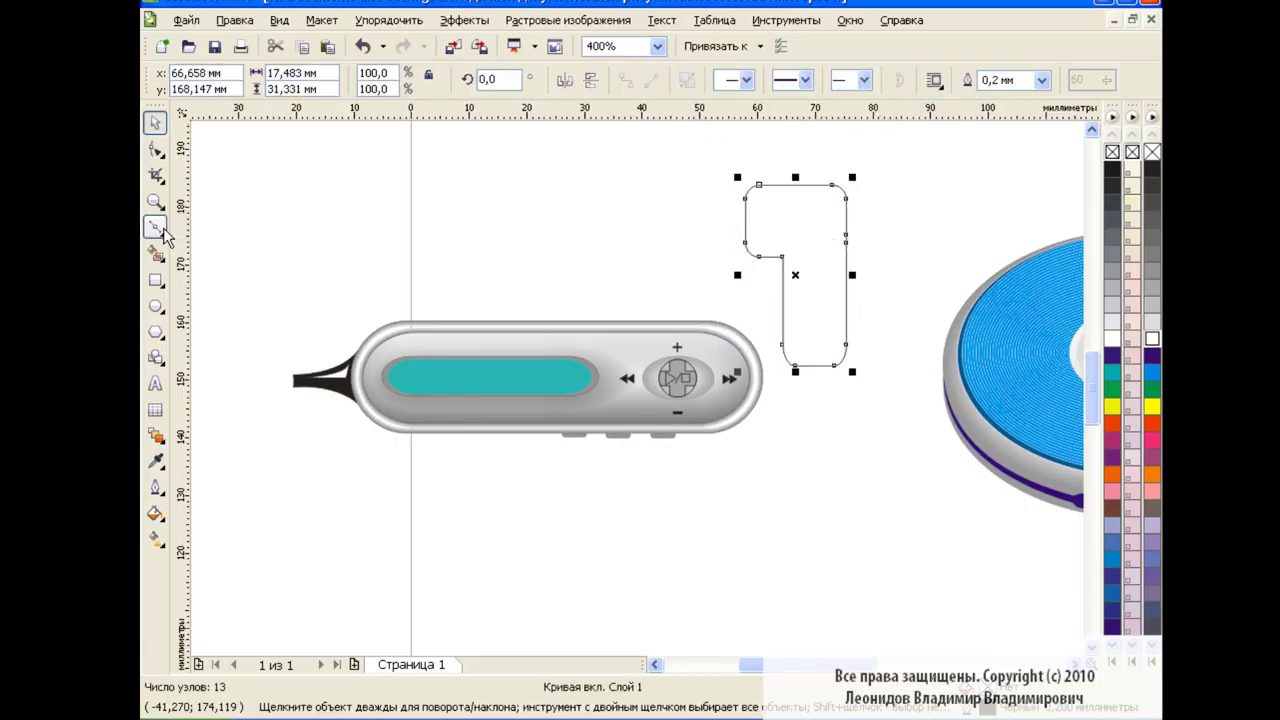
pyautogui.click(155, 148)
pyautogui.moveTo(766, 323)
pyautogui.mouseDown()
pyautogui.moveTo(855, 375)
pyautogui.moveTo(846, 318)
pyautogui.mouseUp()
pyautogui.press('space')
pyautogui.click(630, 255)
pyautogui.press('F6')
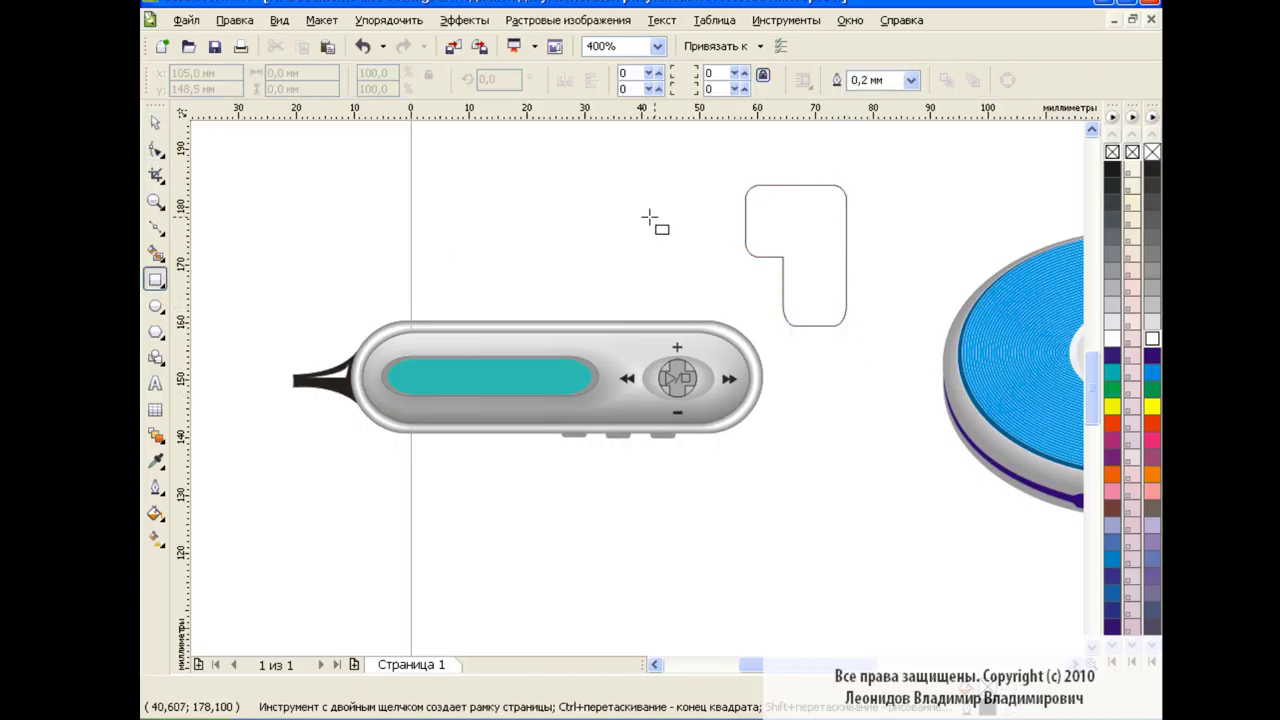
# - Add a small orange rectangle tab at the plug's top-left
pyautogui.moveTo(736, 197); pyautogui.dragTo(750, 250)
pyautogui.click(1150, 478)
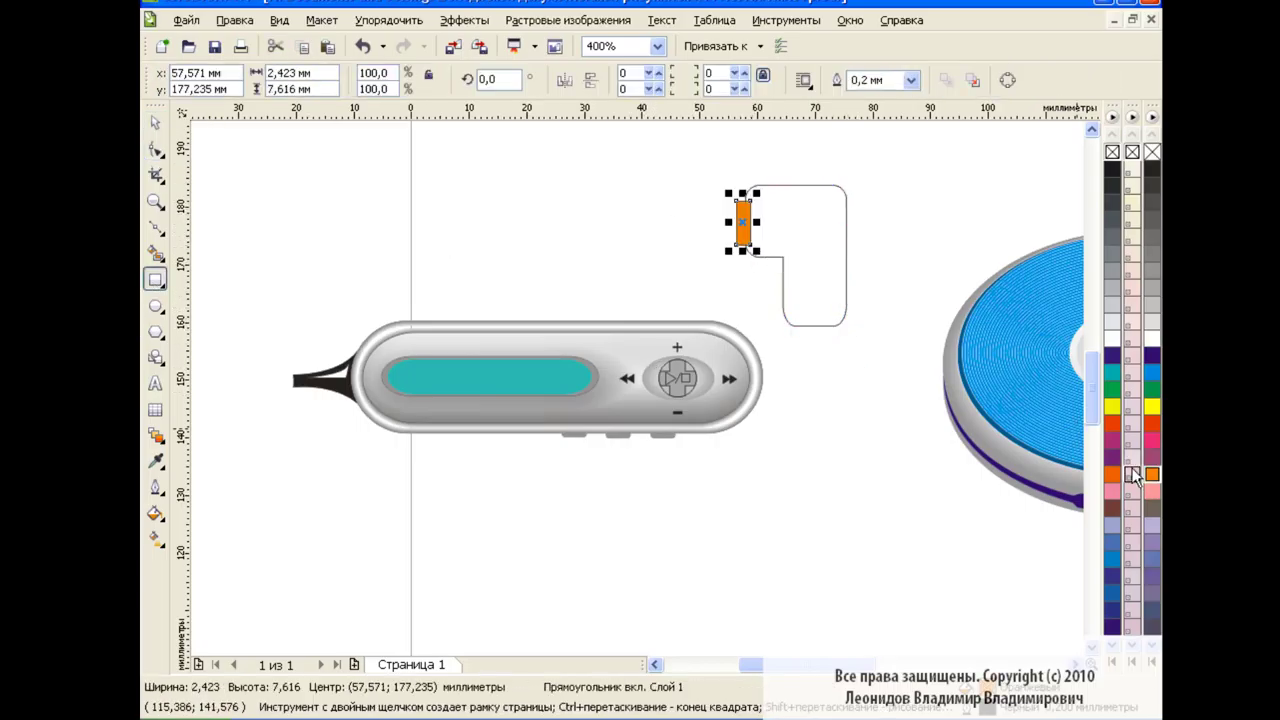
pyautogui.click(155, 122)
pyautogui.click(819, 231)
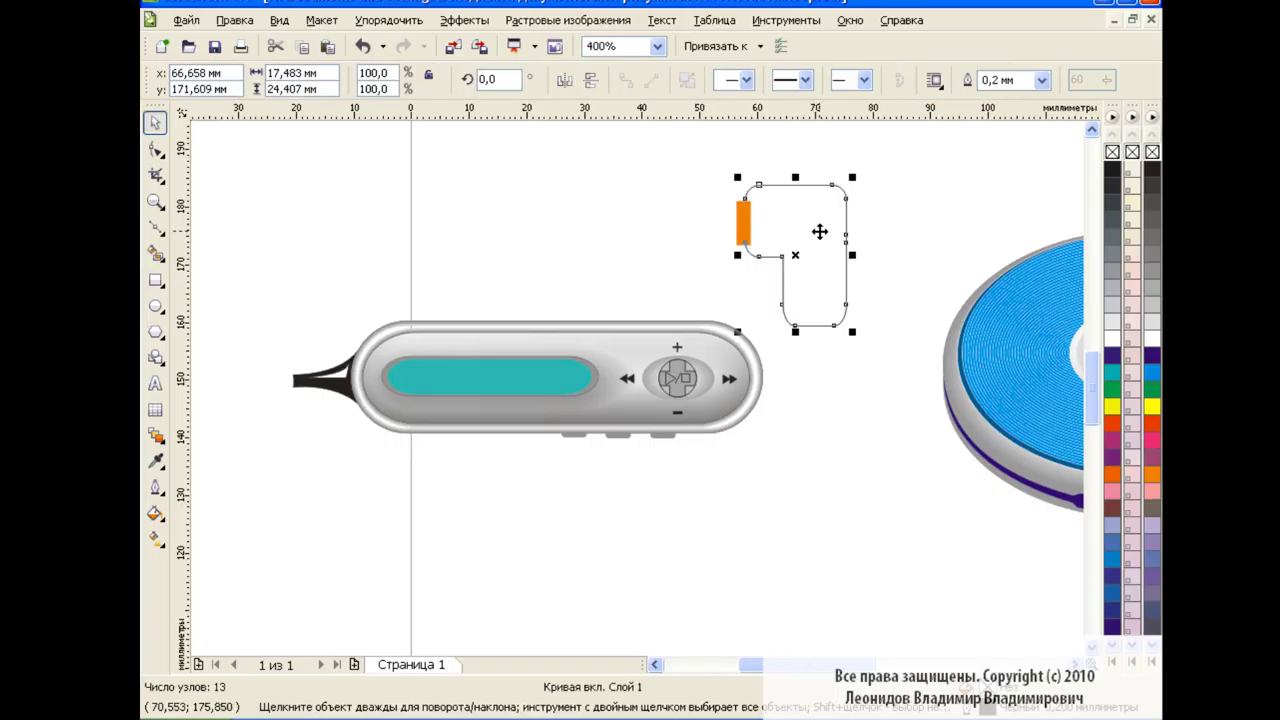
# - Give the L-shaped plug a radial gradient fill with its highlight toward the upper right
pyautogui.click(155, 538)
pyautogui.click(240, 540)
pyautogui.click(305, 80)
pyautogui.click(280, 143)
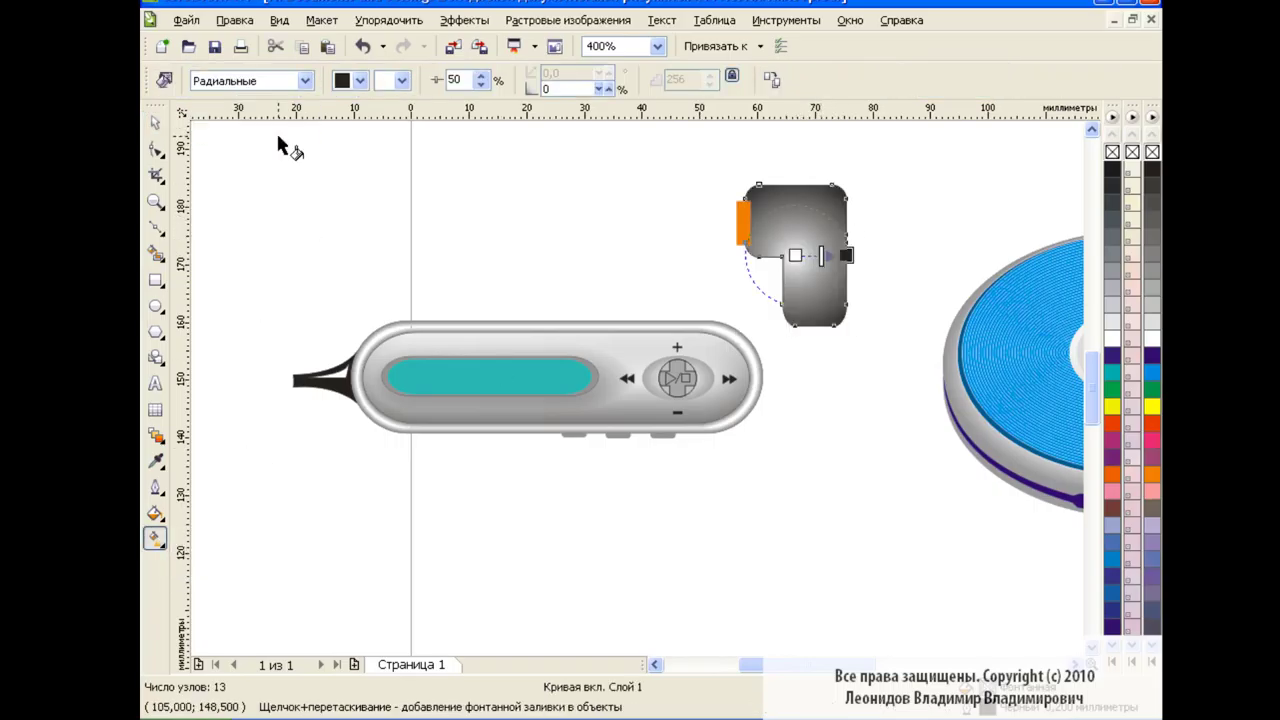
pyautogui.moveTo(824, 208)
pyautogui.mouseDown()
pyautogui.moveTo(813, 223)
pyautogui.moveTo(850, 235)
pyautogui.moveTo(820, 212)
pyautogui.moveTo(836, 230)
pyautogui.mouseUp()
# - Set the gradient's end colour to a lighter grey
pyautogui.click(401, 80)
pyautogui.click(415, 100)
pyautogui.click(401, 80)
pyautogui.click(428, 105)
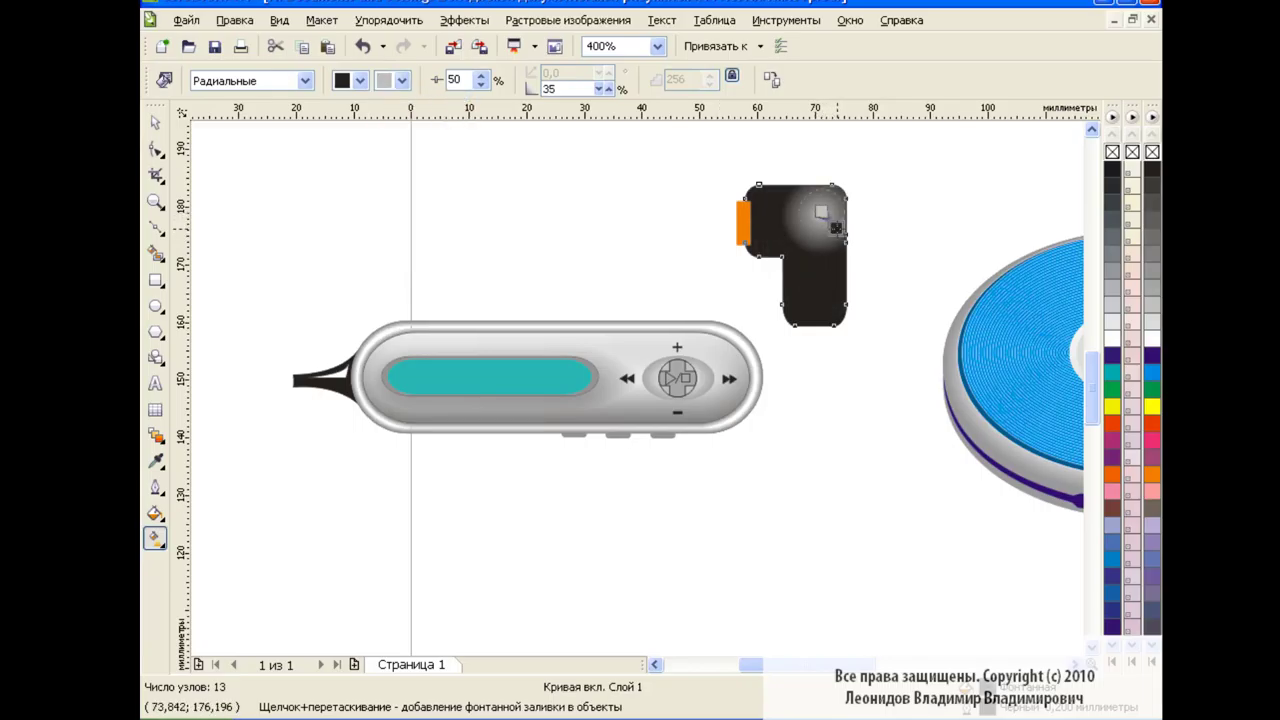
pyautogui.click(155, 121)
pyautogui.click(742, 222)
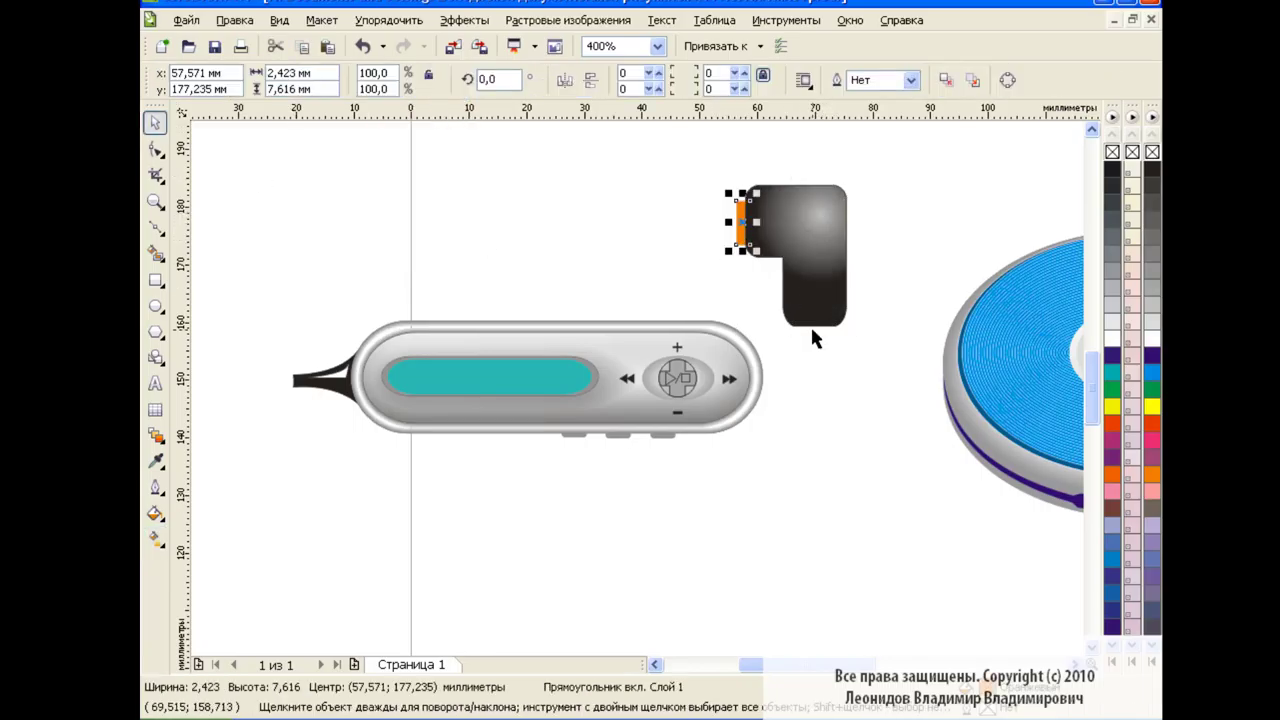
pyautogui.click(832, 370)
pyautogui.press('F6')
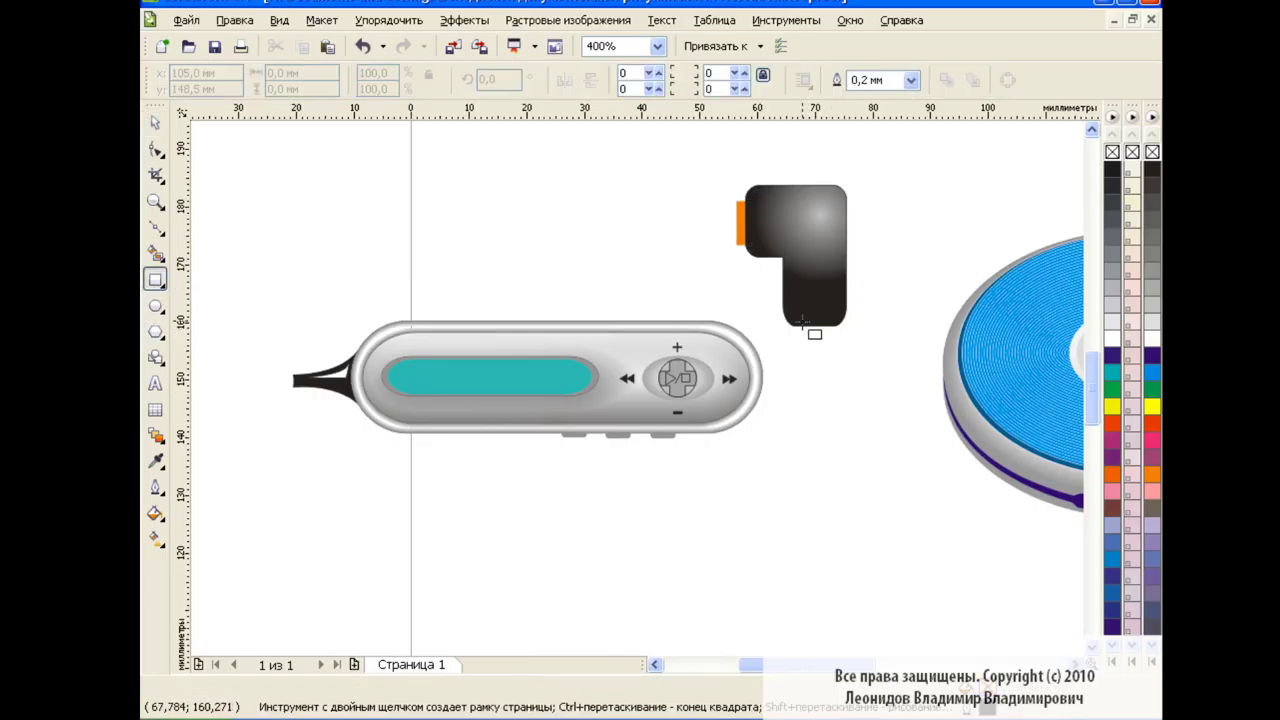
# - Draw a grey, outline-free stem below the plug and a thin strip across it
pyautogui.moveTo(799, 320); pyautogui.dragTo(832, 418)
pyautogui.click(1152, 270)
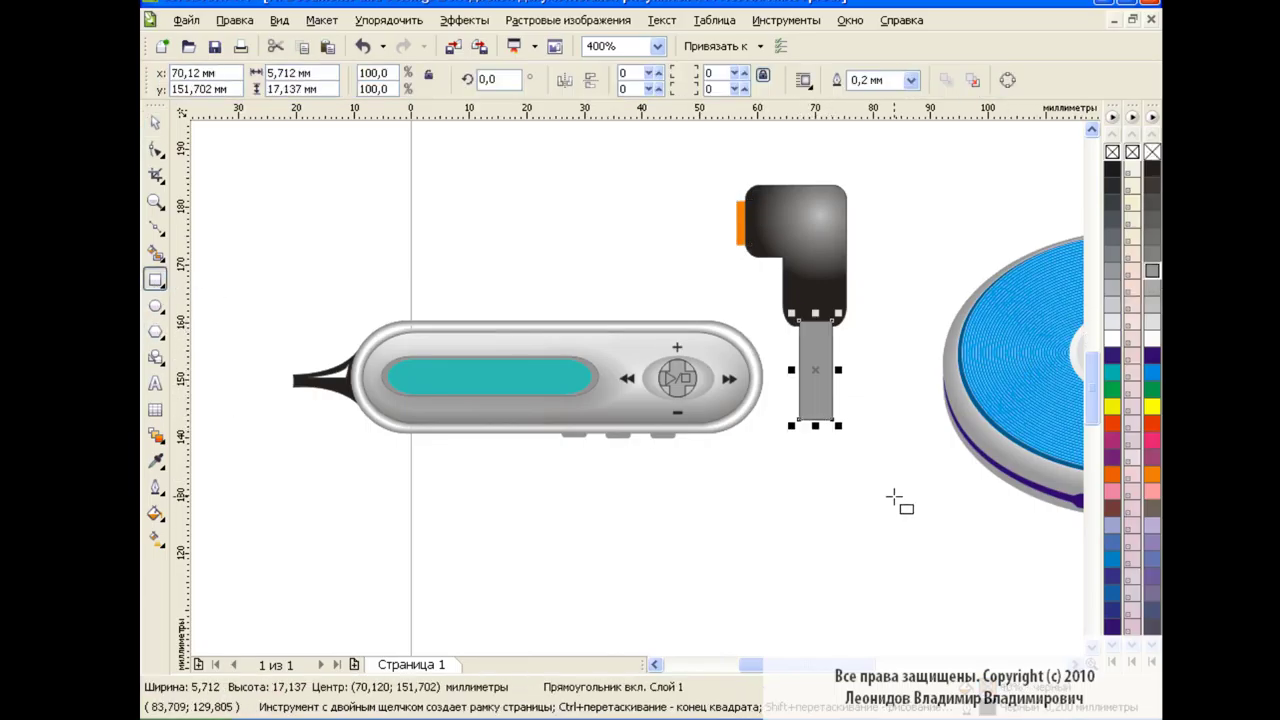
pyautogui.rightClick(1152, 151)
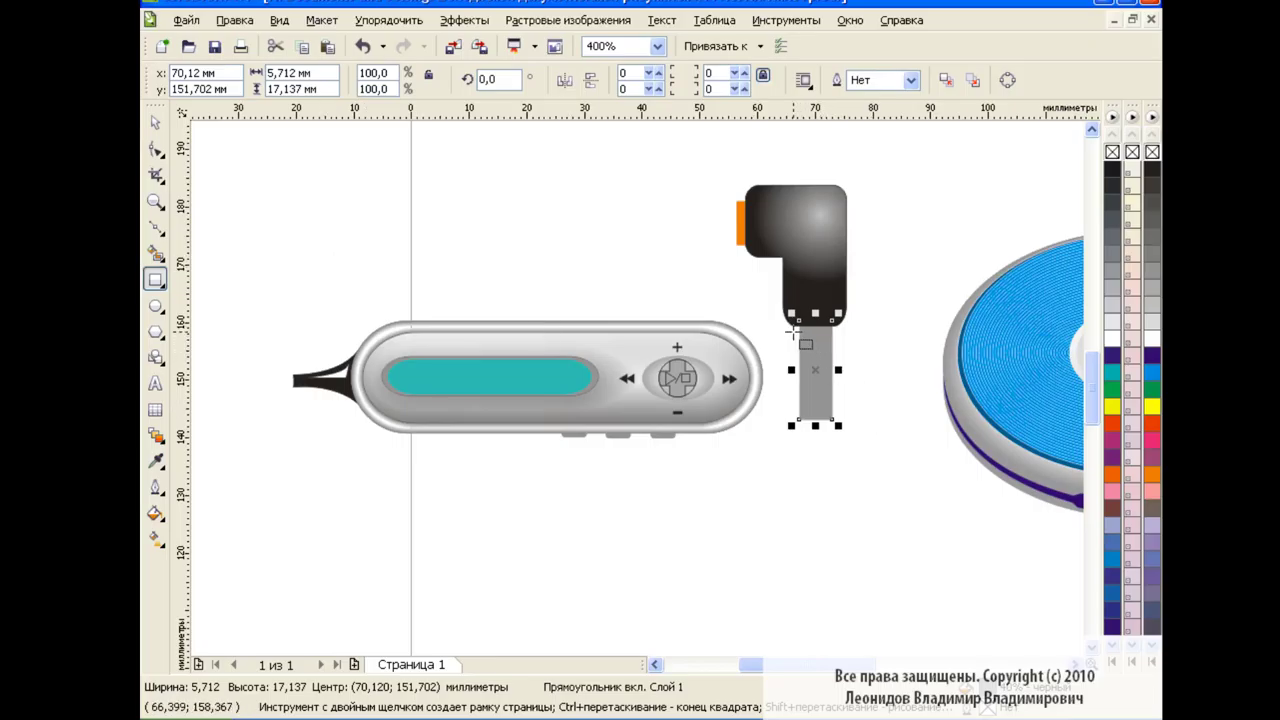
pyautogui.moveTo(792, 329)
pyautogui.mouseDown()
pyautogui.moveTo(841, 333)
pyautogui.moveTo(815, 409)
pyautogui.moveTo(835, 409)
pyautogui.moveTo(788, 409)
pyautogui.mouseUp()
# - Blend the top and bottom strips into ribs, settling on 10 blend steps
pyautogui.click(155, 435)
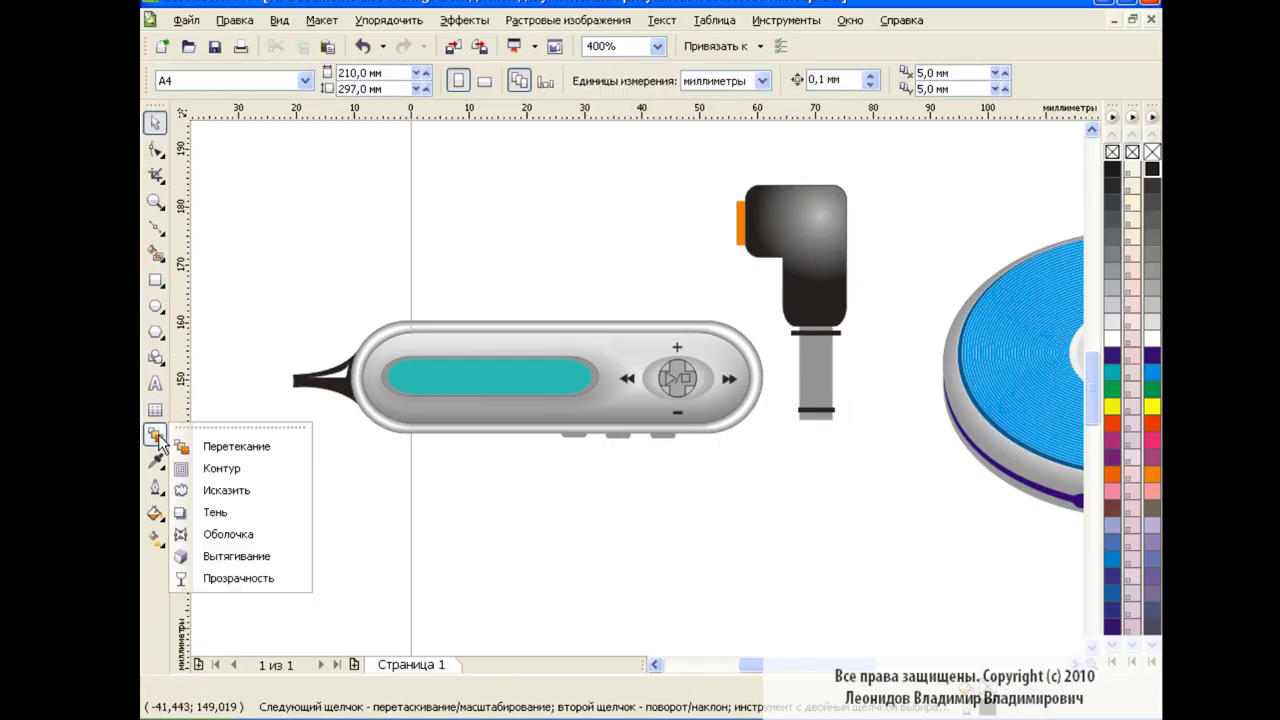
pyautogui.click(220, 443)
pyautogui.moveTo(820, 343); pyautogui.dragTo(816, 410)
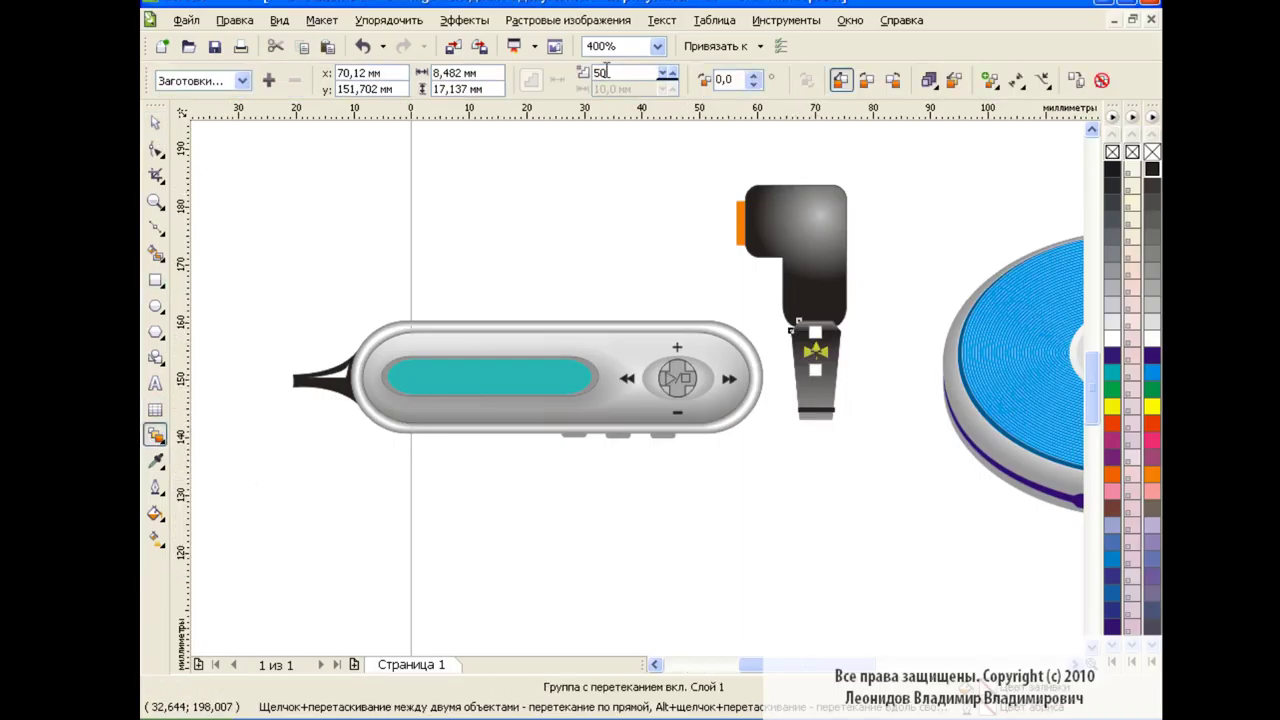
pyautogui.moveTo(615, 73); pyautogui.dragTo(580, 80)
pyautogui.write('5')
pyautogui.press('BackSpace')
pyautogui.write('3')
pyautogui.press('Return')
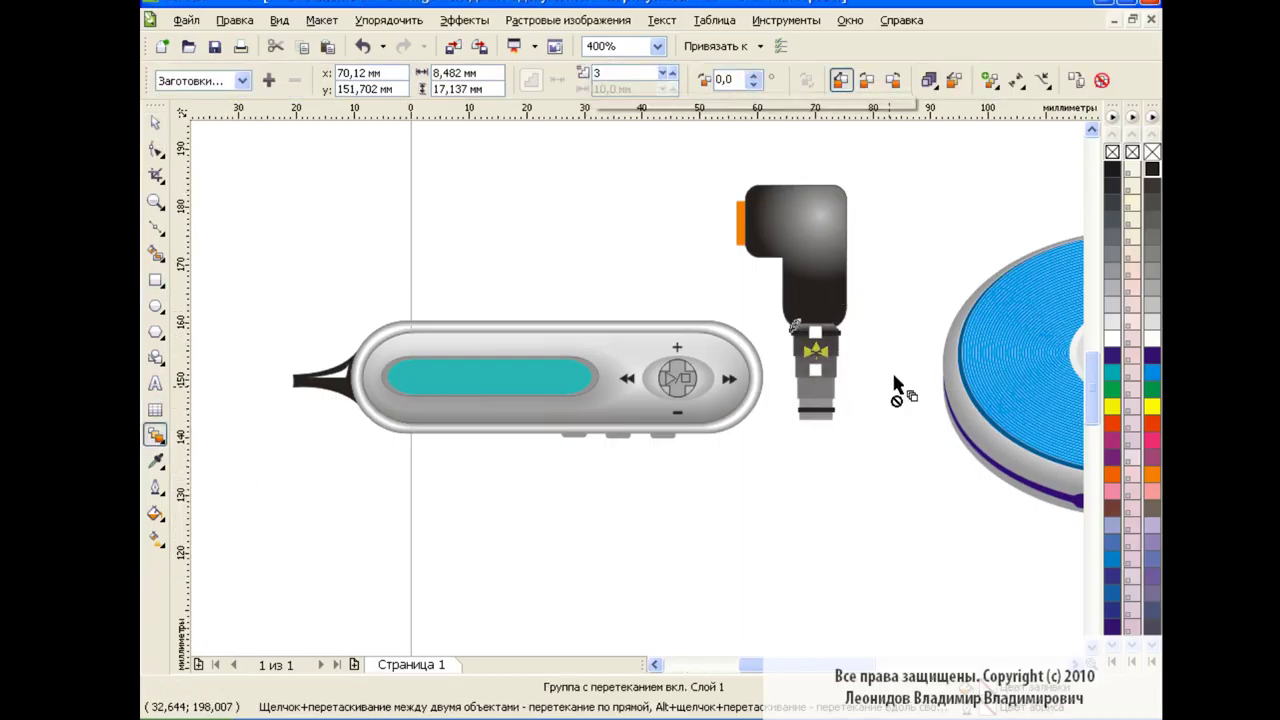
pyautogui.click(363, 46)
pyautogui.click(363, 46)
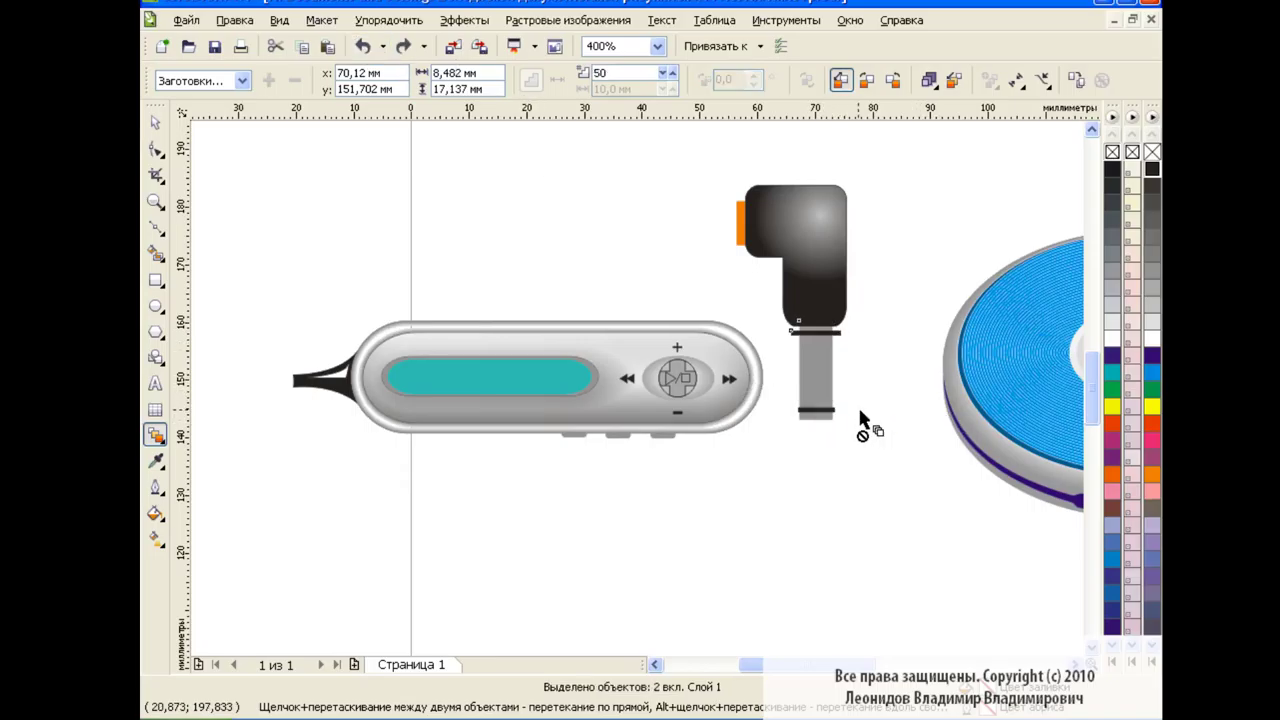
pyautogui.moveTo(837, 403); pyautogui.dragTo(840, 345)
pyautogui.write('10')
pyautogui.press('Return')
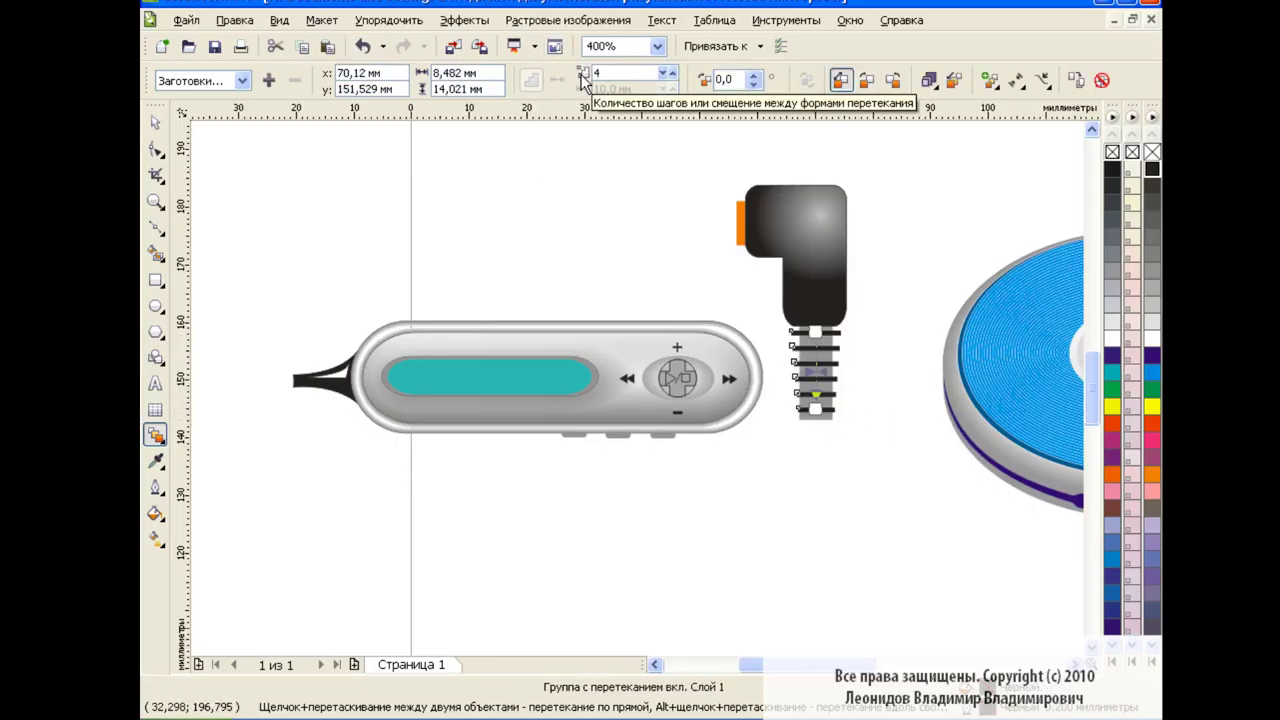
# - Select the whole plug and shrink it to about 30.9%
pyautogui.click(569, 254)
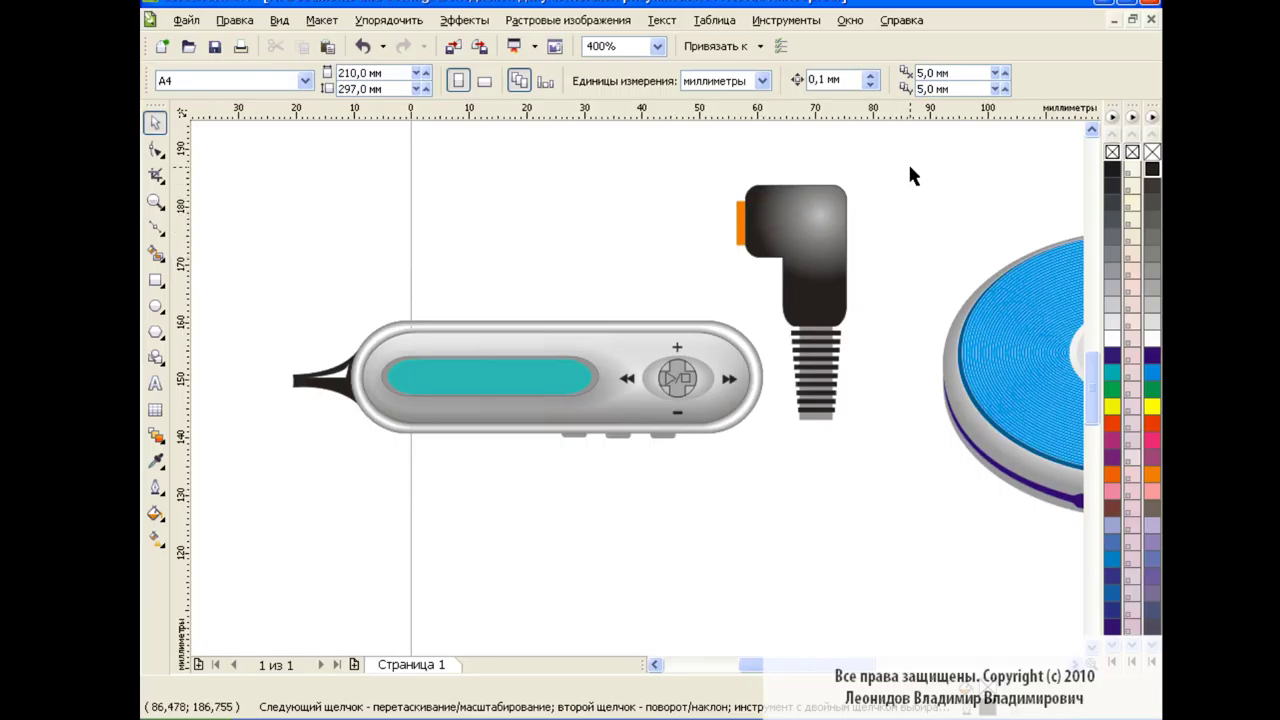
pyautogui.moveTo(910, 160); pyautogui.dragTo(731, 451)
pyautogui.moveTo(848, 421)
pyautogui.mouseDown()
pyautogui.moveTo(771, 258)
pyautogui.moveTo(803, 406)
pyautogui.mouseUp()
# - Draw a small rectangle at the remote's right end and attach the plug there
pyautogui.press('F6')
pyautogui.moveTo(758, 368); pyautogui.dragTo(788, 404)
pyautogui.press('space')
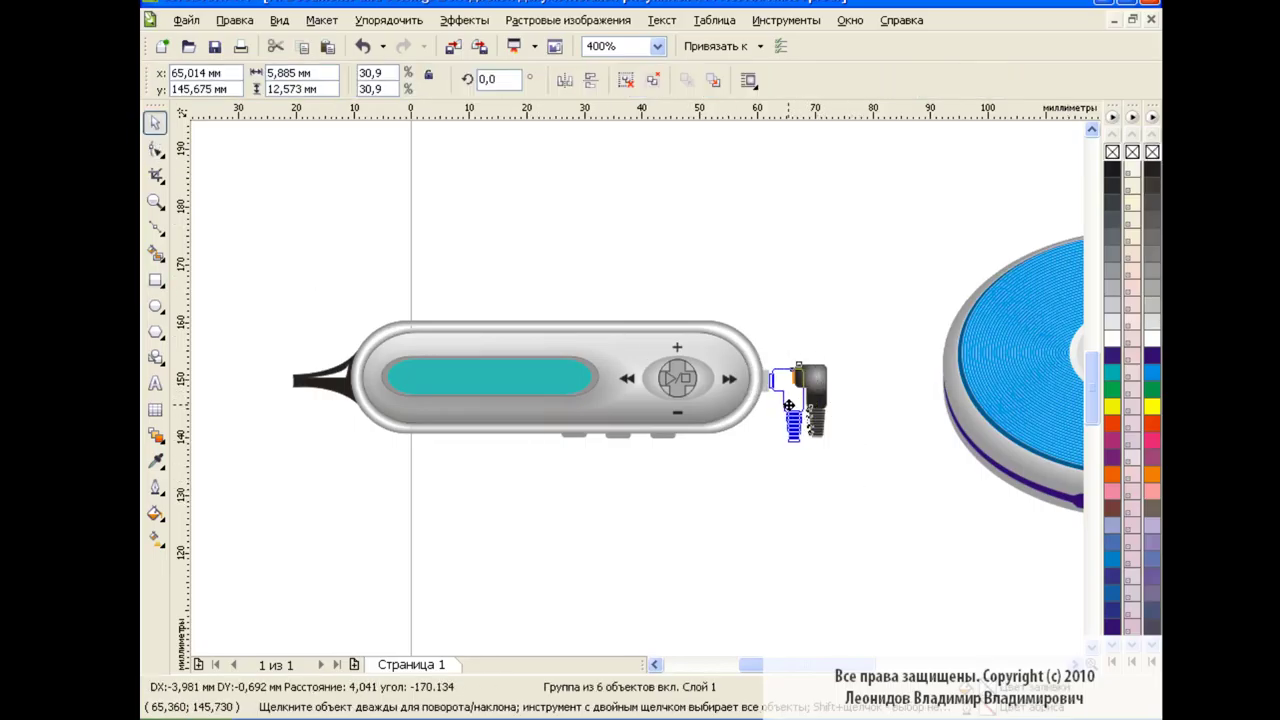
pyautogui.click(895, 517)
# - Group the remote's parts and shrink the group to about 62% beside the disc player
pyautogui.moveTo(246, 251); pyautogui.dragTo(549, 449)
pyautogui.click(657, 80)
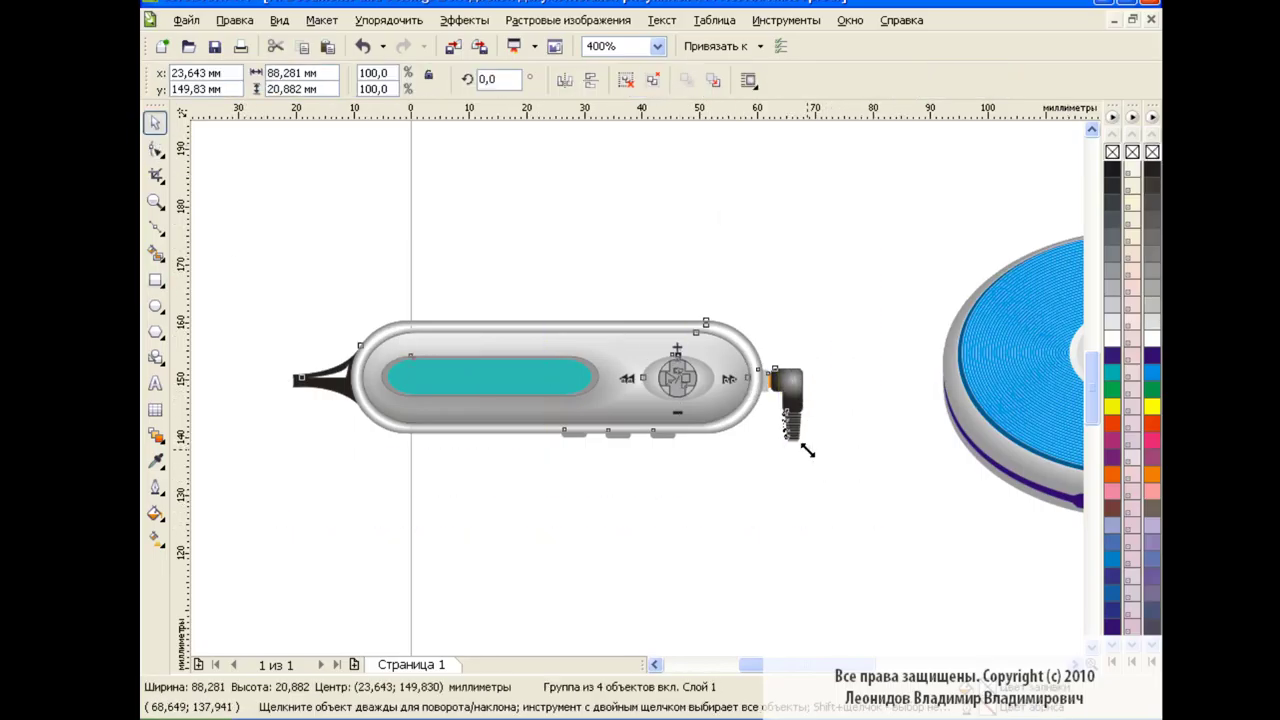
pyautogui.moveTo(808, 449)
pyautogui.mouseDown()
pyautogui.moveTo(615, 401)
pyautogui.moveTo(807, 306)
pyautogui.mouseUp()
pyautogui.click(828, 405)
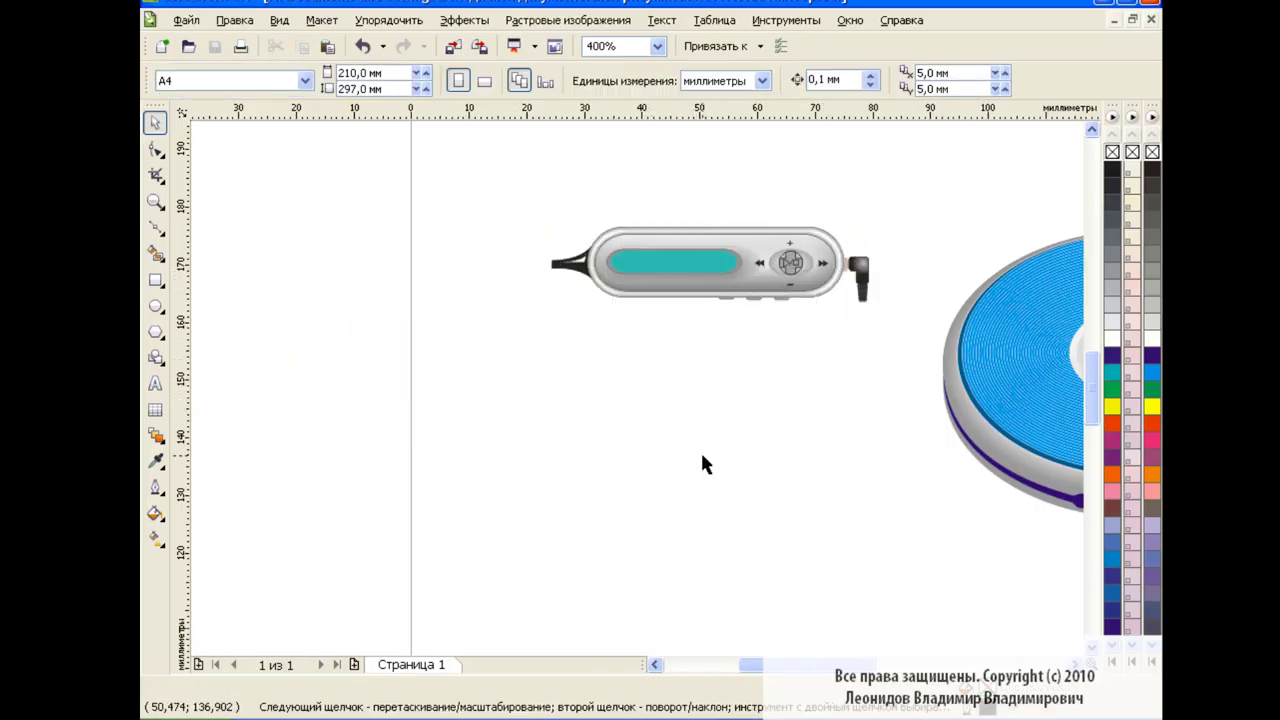
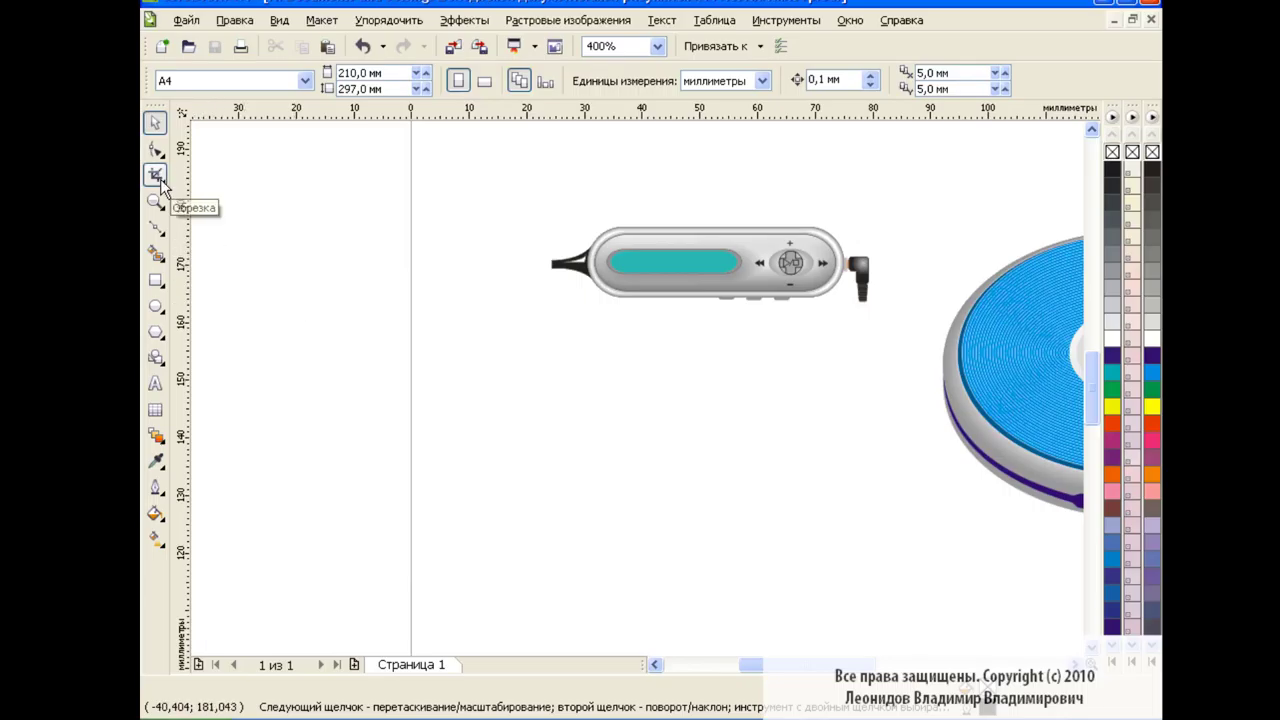
# - Draw a closed polyline outline below the remote, starting and ending at its right end
pyautogui.click(155, 228)
pyautogui.click(766, 377)
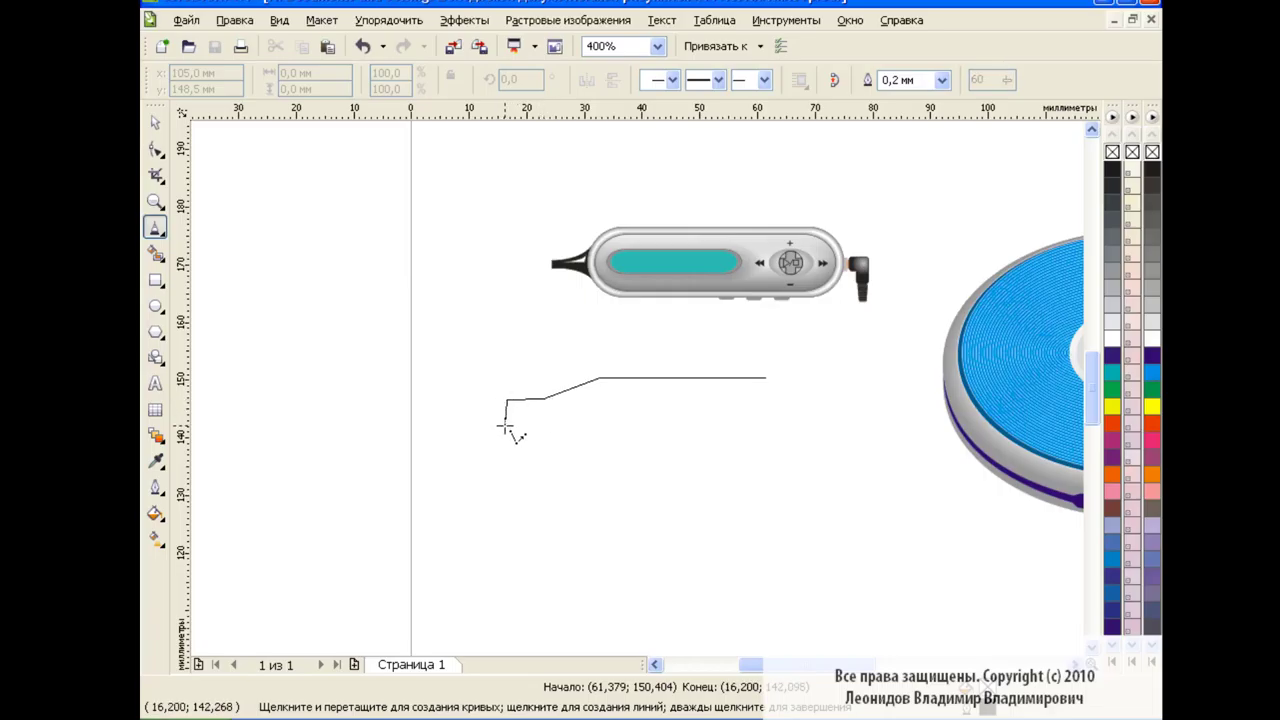
pyautogui.click(548, 425)
pyautogui.click(598, 389)
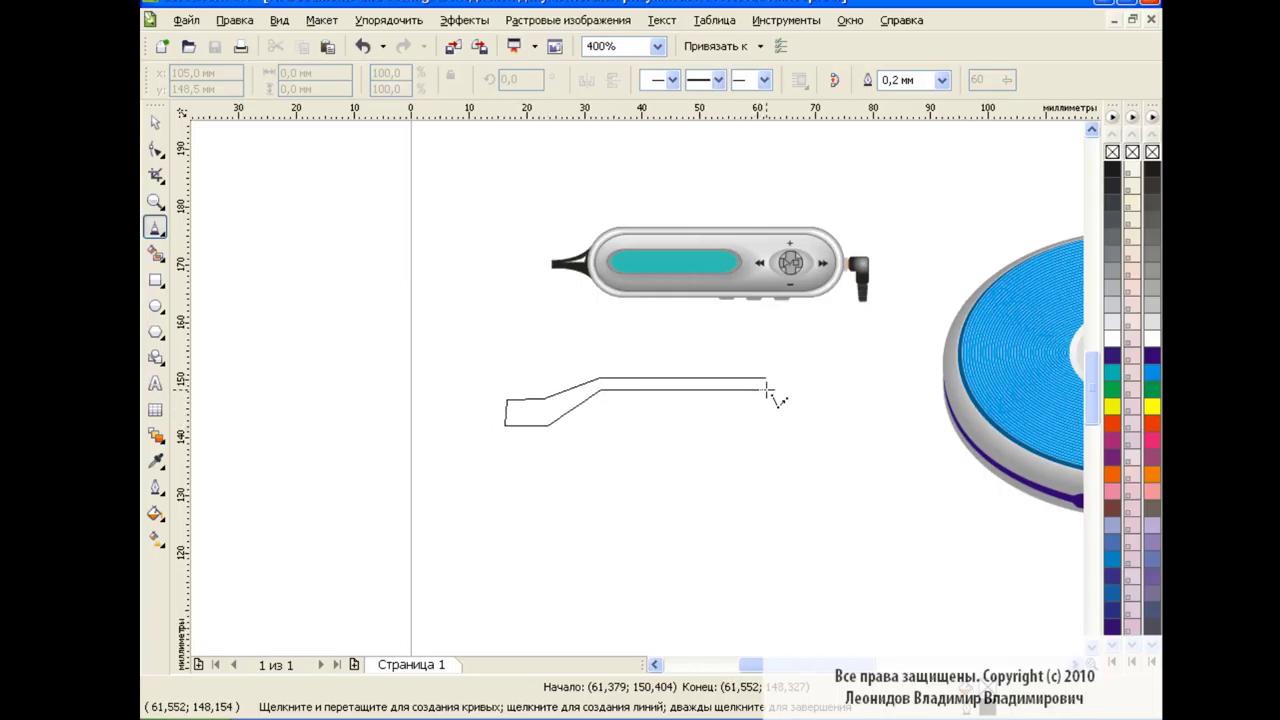
pyautogui.click(766, 389)
pyautogui.click(766, 377)
# - Convert the outline's segments to curves and smoothly bend its lower and upper edges
pyautogui.doubleClick(155, 148)
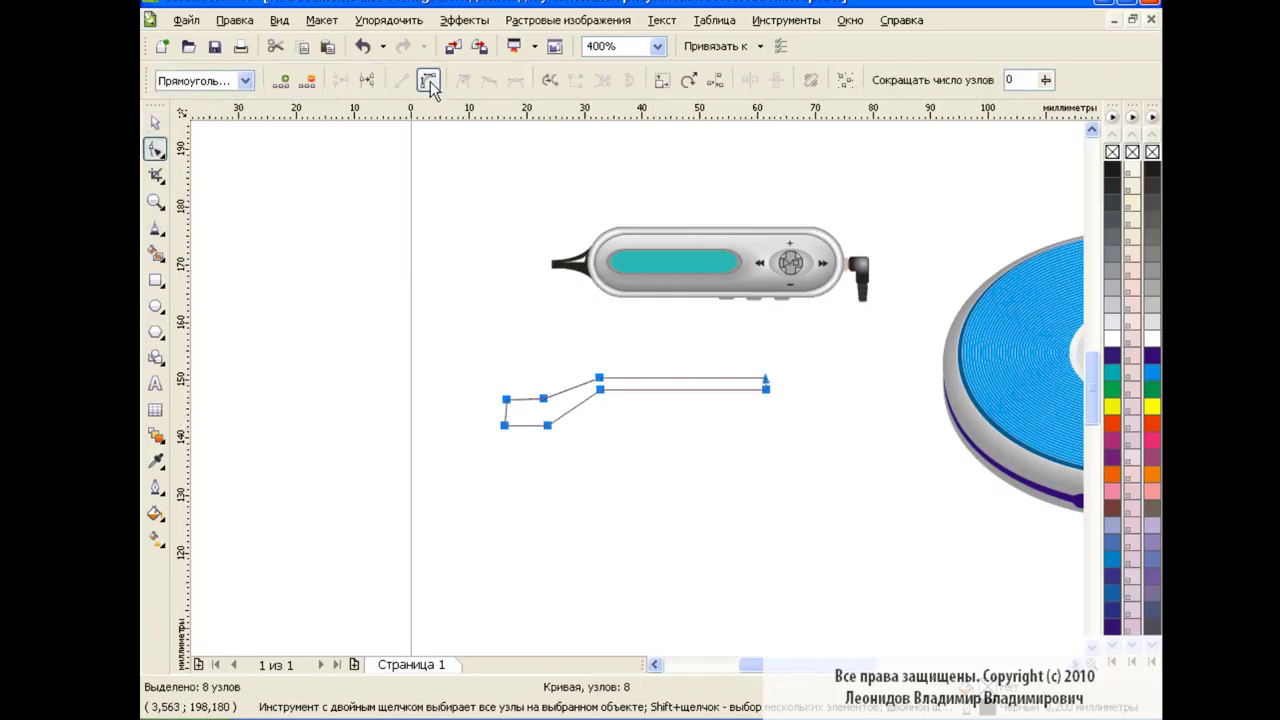
pyautogui.click(718, 436)
pyautogui.moveTo(660, 447); pyautogui.dragTo(660, 447)
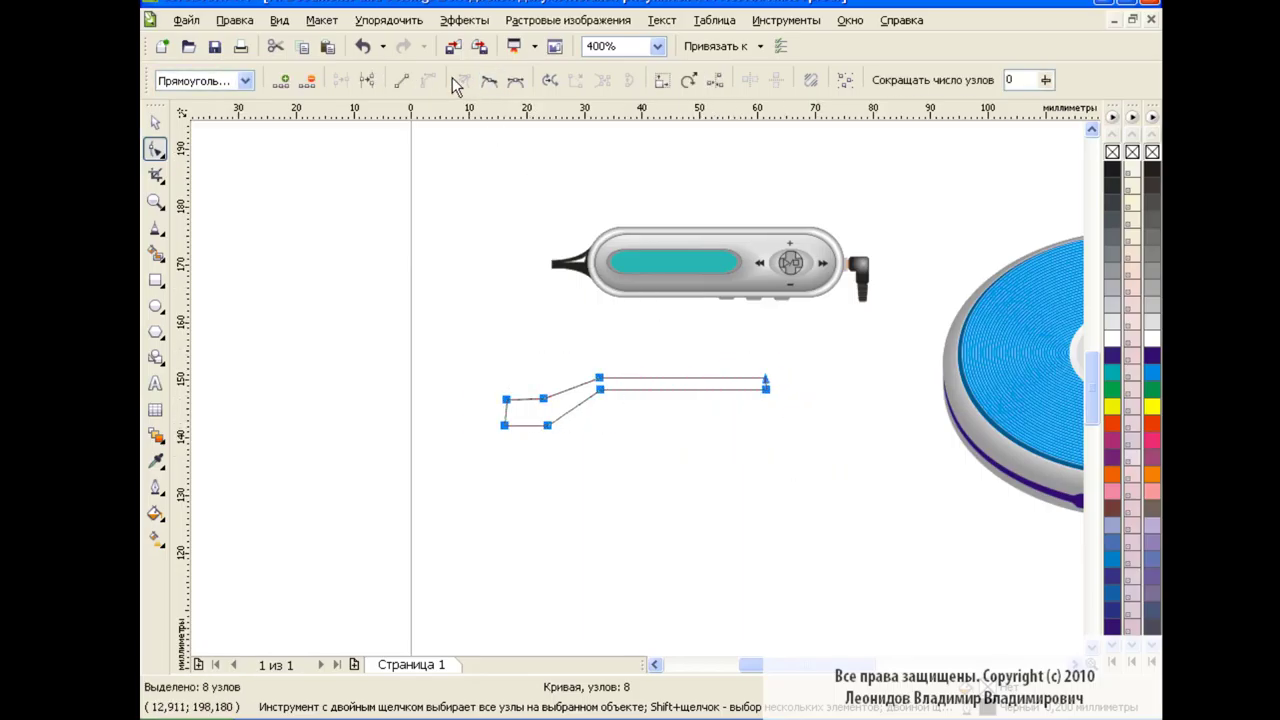
pyautogui.click(705, 441)
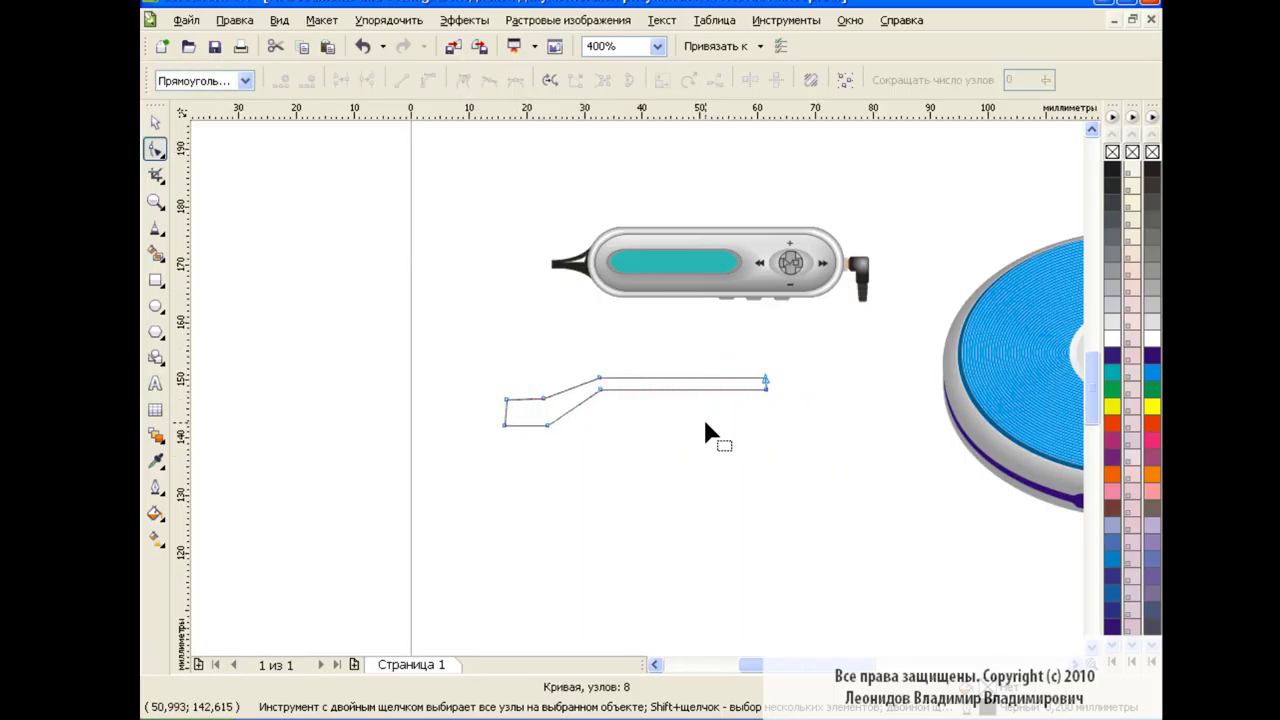
pyautogui.click(549, 424)
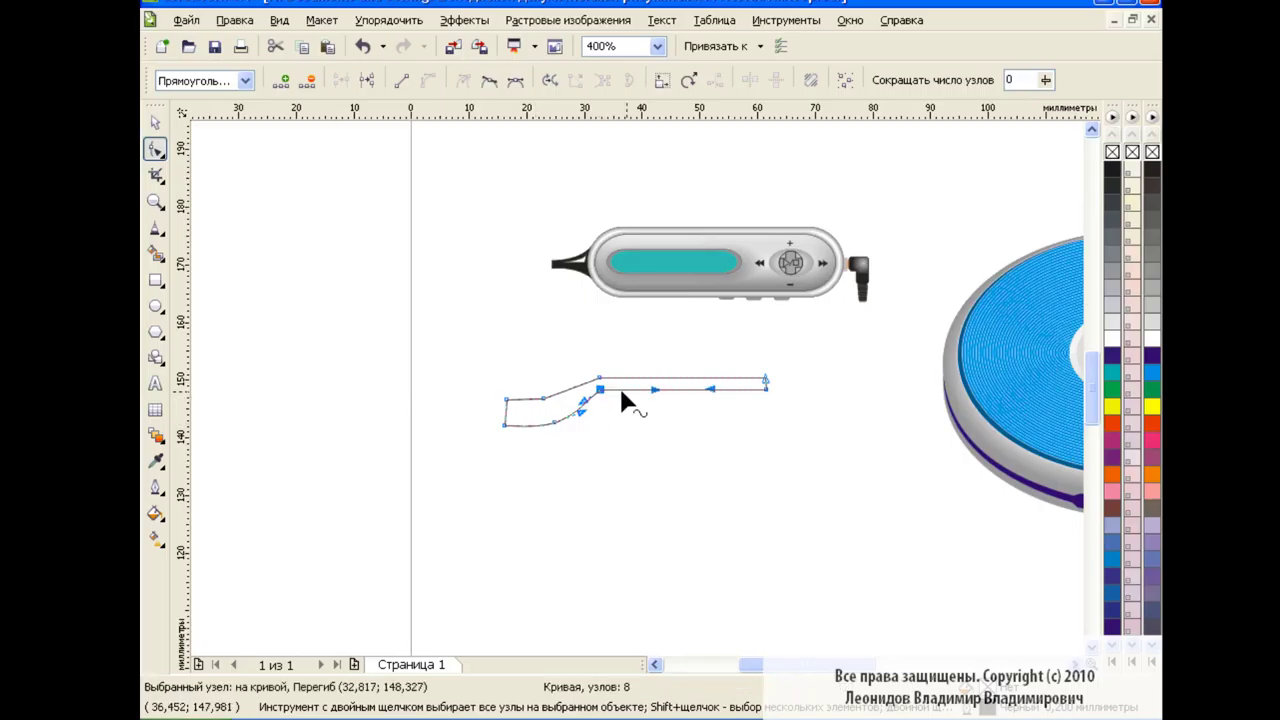
pyautogui.click(604, 389)
pyautogui.click(599, 378)
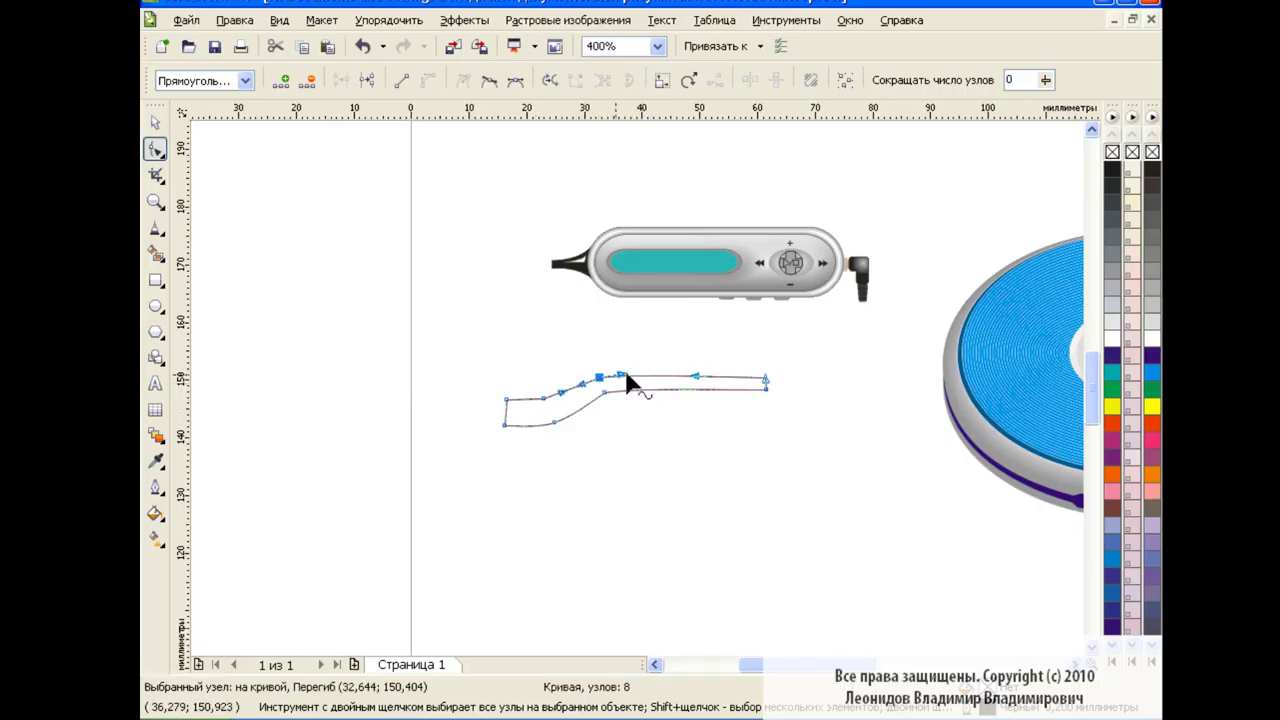
pyautogui.click(546, 398)
pyautogui.click(765, 379)
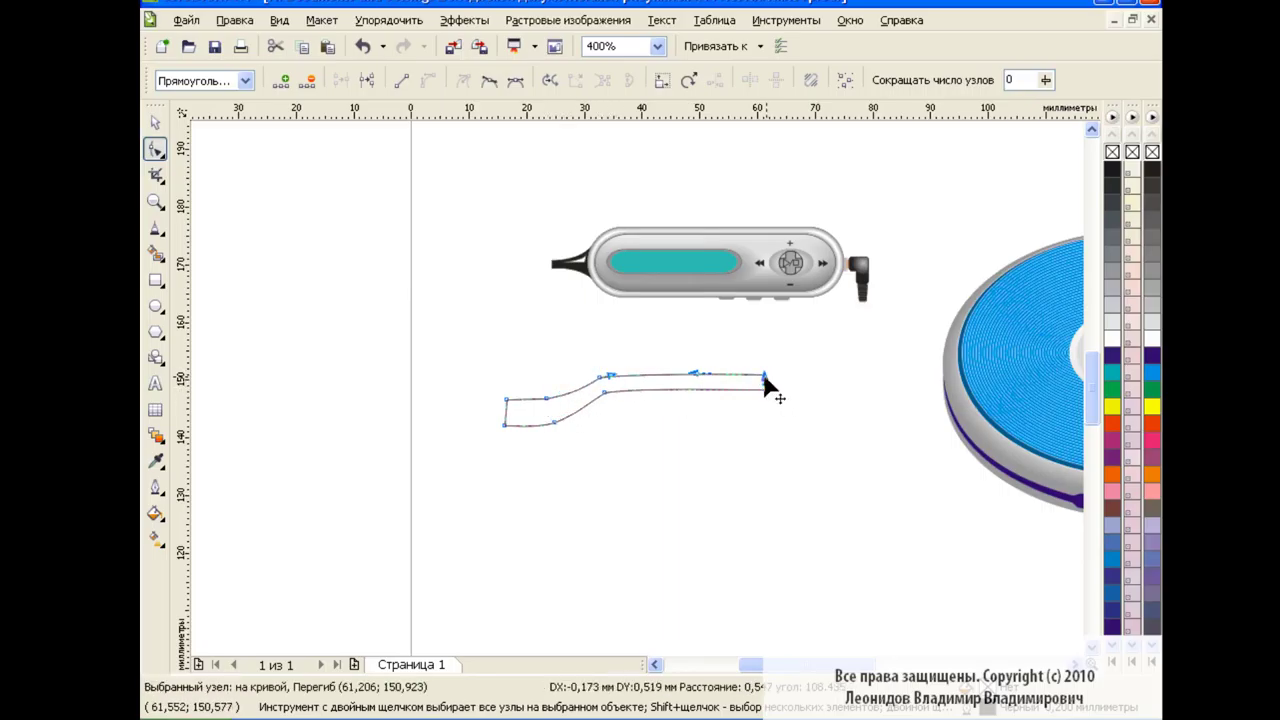
# - Select the outline's four left-hand nodes and nudge the left end slightly up
pyautogui.click(154, 123)
pyautogui.click(763, 510)
pyautogui.click(506, 400)
pyautogui.press('F10')
pyautogui.moveTo(500, 385); pyautogui.dragTo(566, 434)
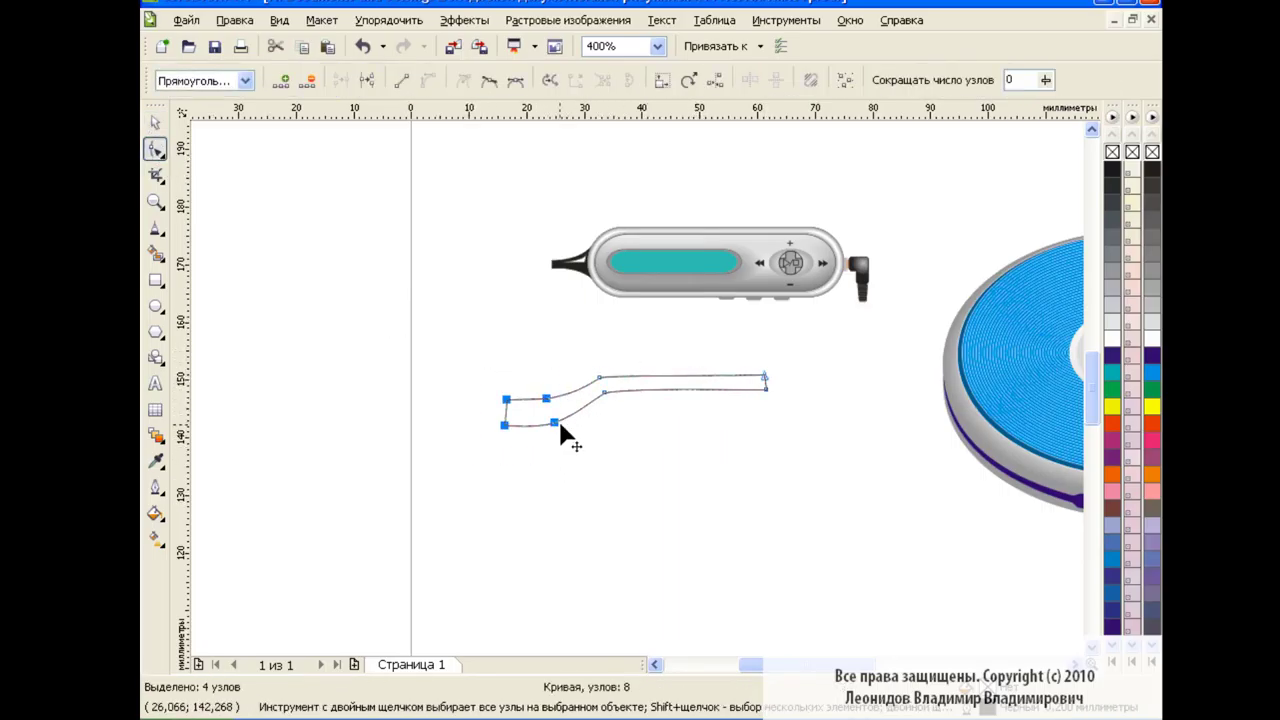
pyautogui.moveTo(516, 400); pyautogui.dragTo(517, 396)
pyautogui.press('space')
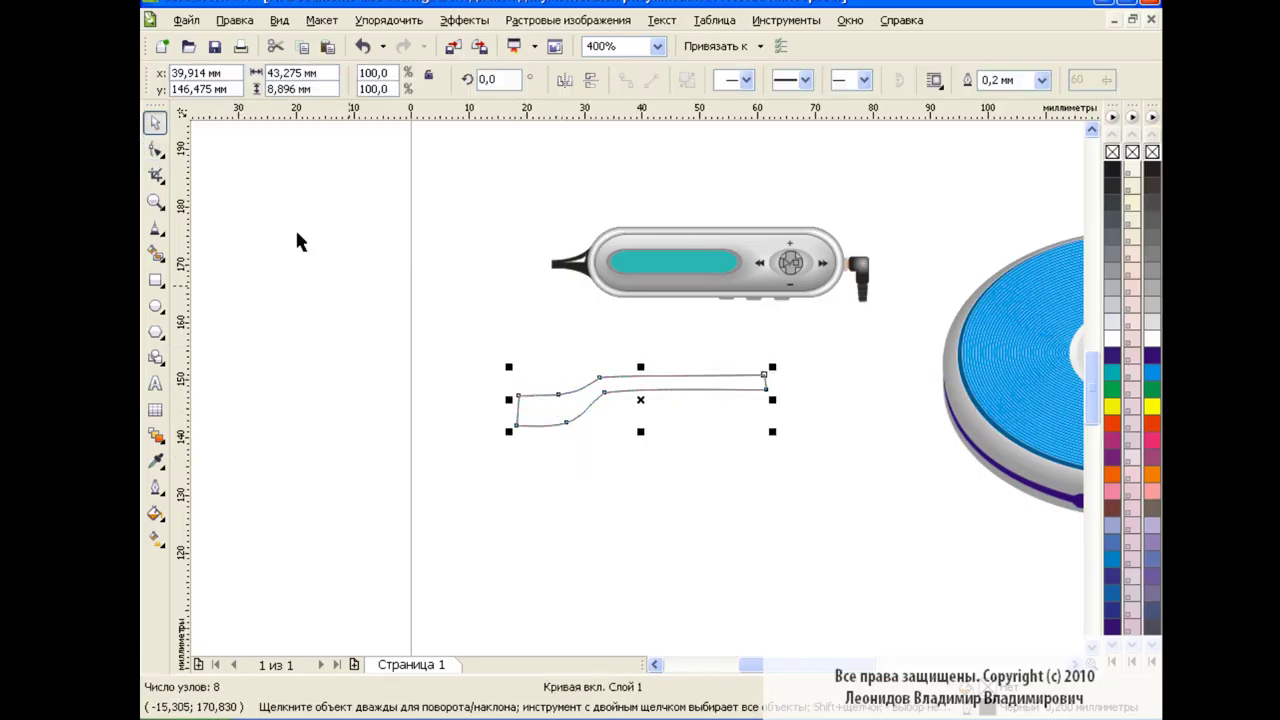
# - Draw a Bezier curve across the long shape, splitting off its left end
pyautogui.press('Escape')
pyautogui.click(161, 234)
pyautogui.click(218, 261)
pyautogui.click(512, 418)
pyautogui.moveTo(617, 366); pyautogui.dragTo(651, 320)
pyautogui.press('space')
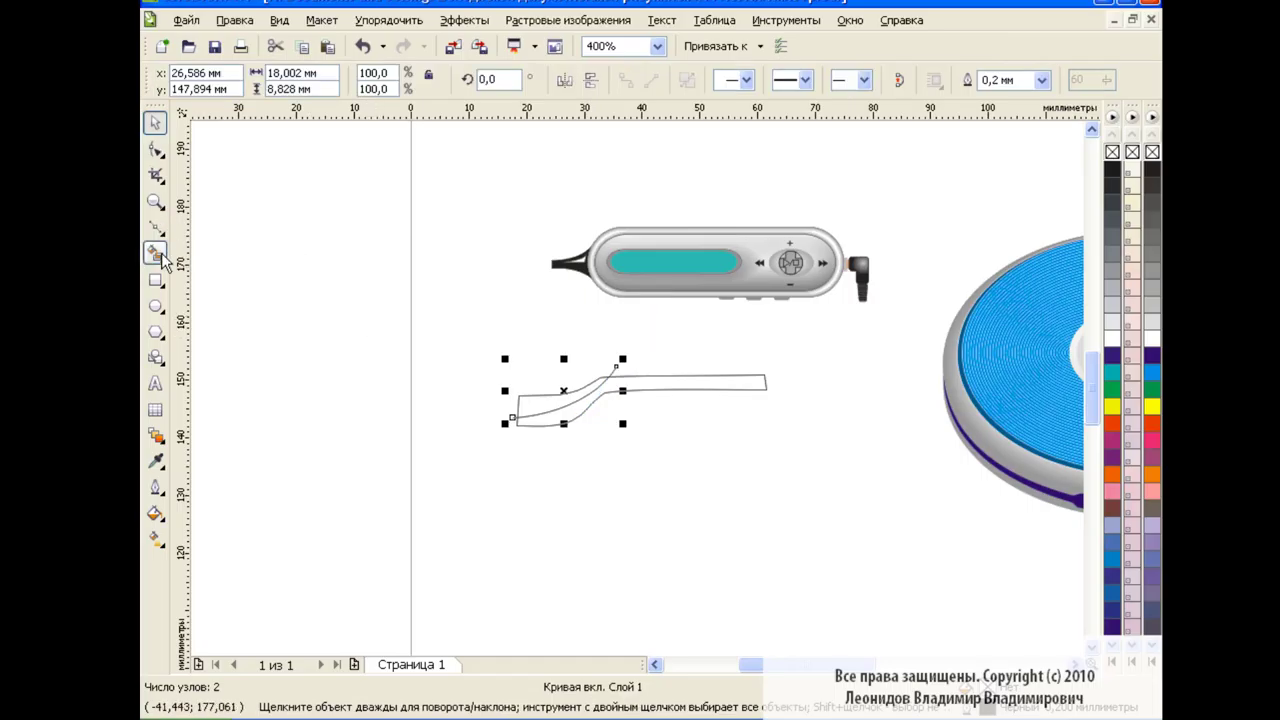
# - Smart Fill the split-off left-end region black
pyautogui.click(155, 254)
pyautogui.click(412, 80)
pyautogui.click(390, 98)
pyautogui.click(550, 406)
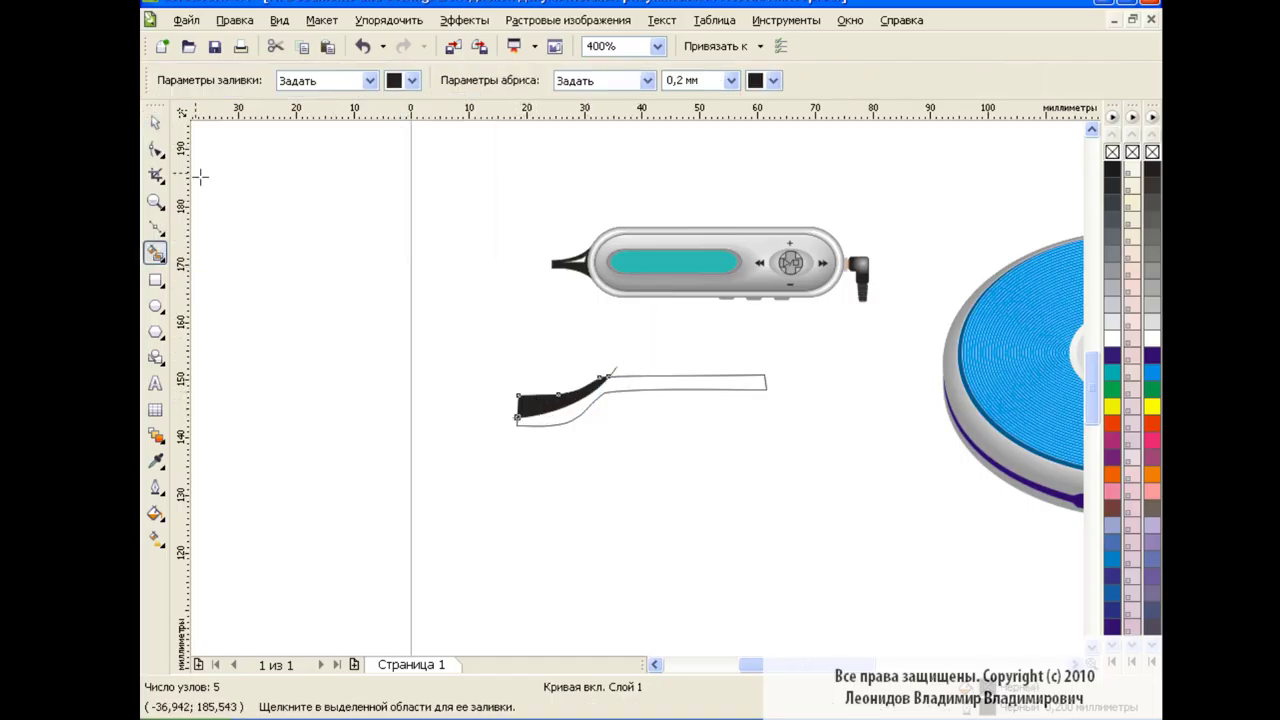
pyautogui.press('space')
# - Add a highlight curve along the black area's underside, shaped to follow it
pyautogui.press('F10')
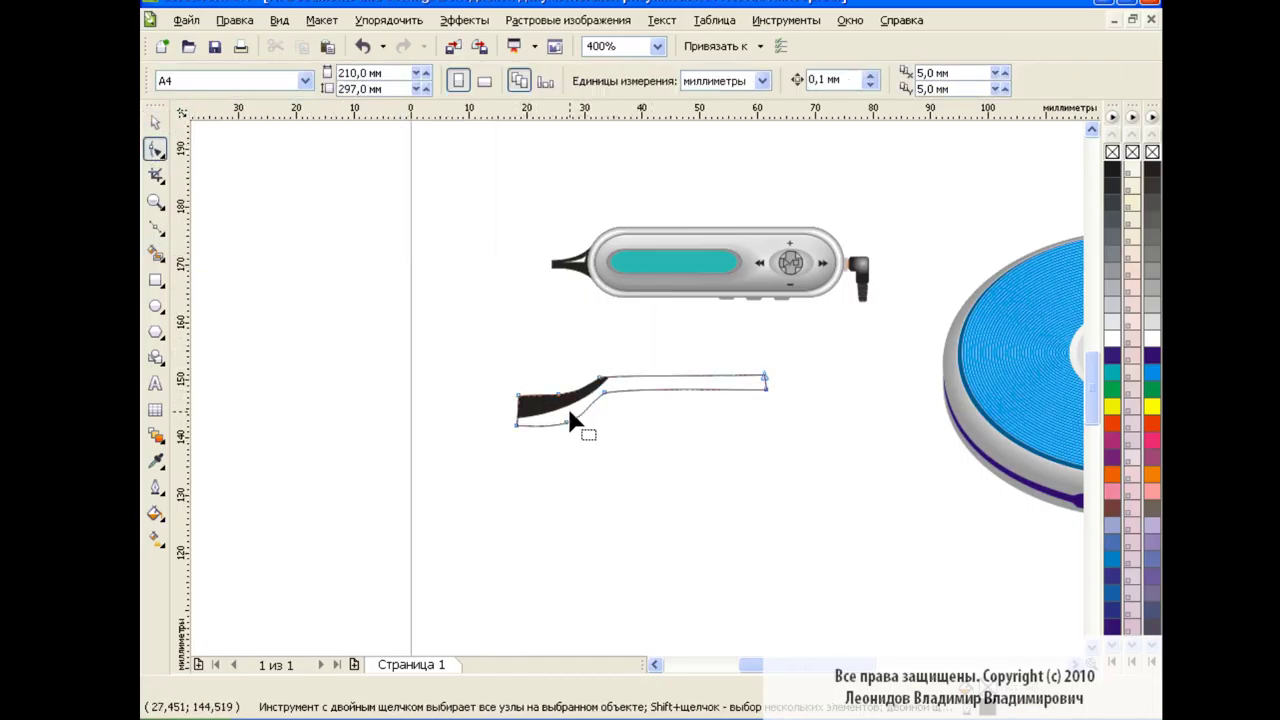
pyautogui.click(569, 413)
pyautogui.click(156, 122)
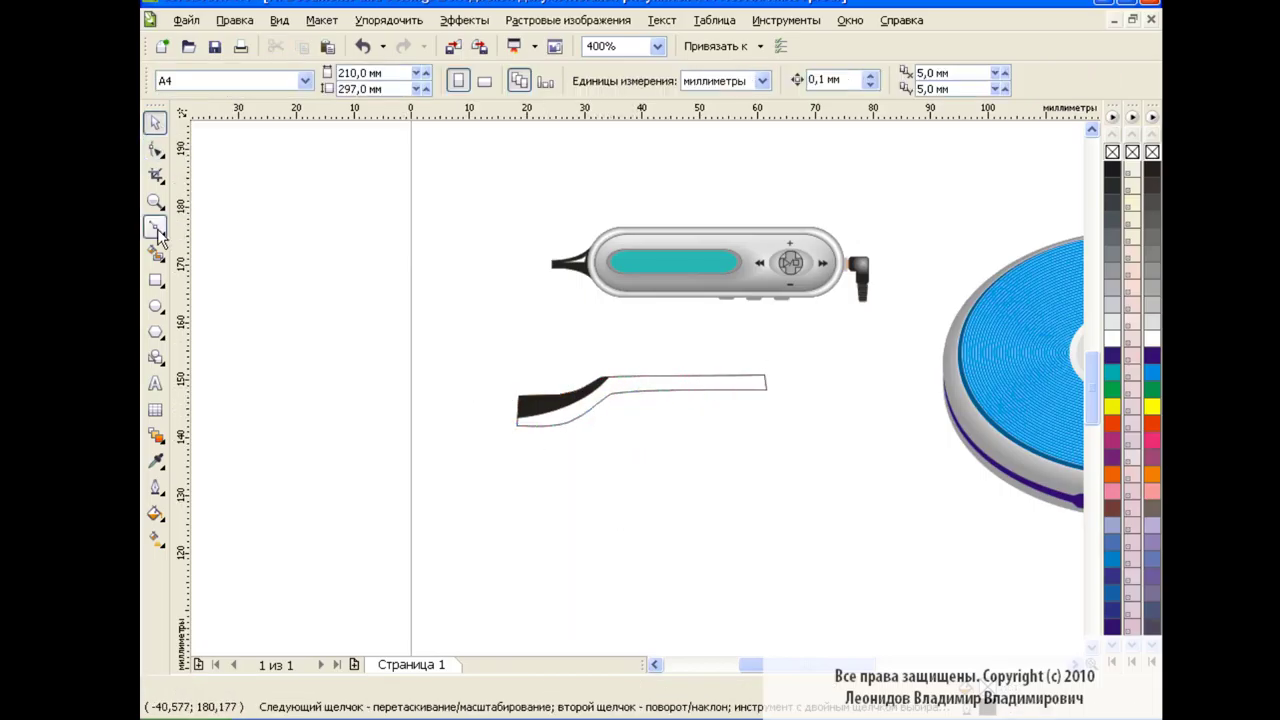
pyautogui.click(155, 227)
pyautogui.click(537, 418)
pyautogui.moveTo(596, 393); pyautogui.dragTo(576, 430)
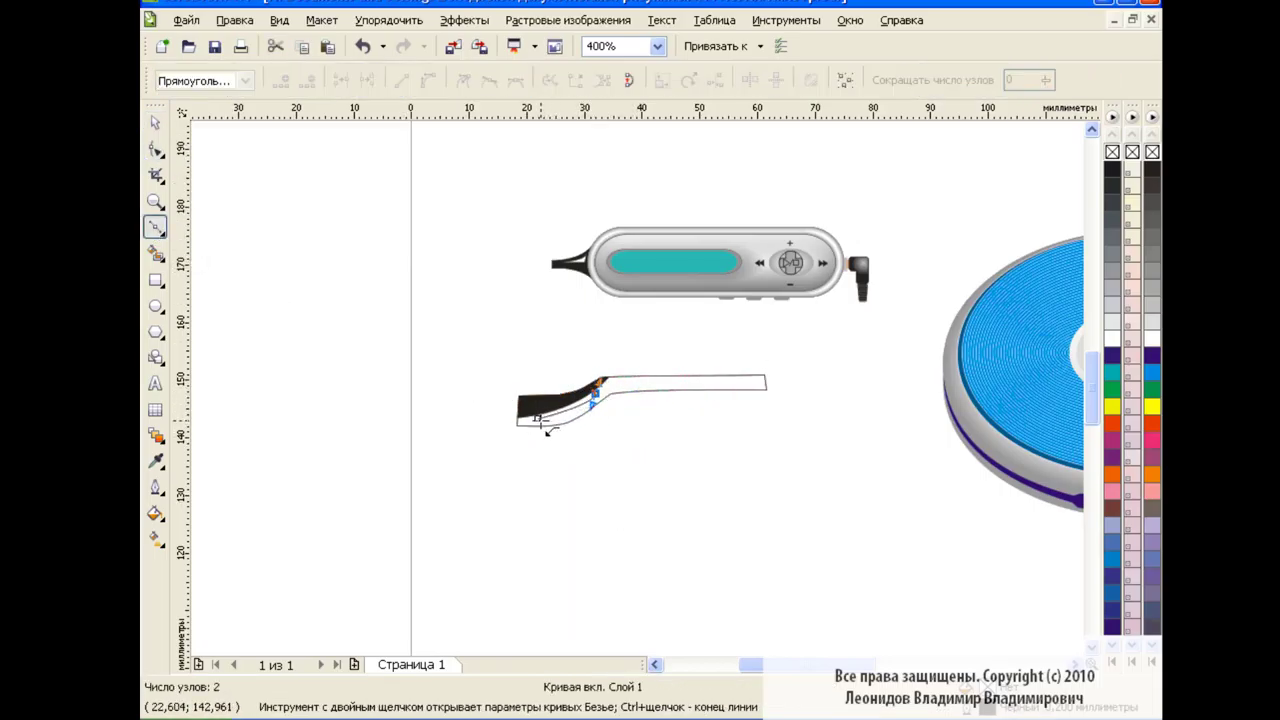
pyautogui.press('F10')
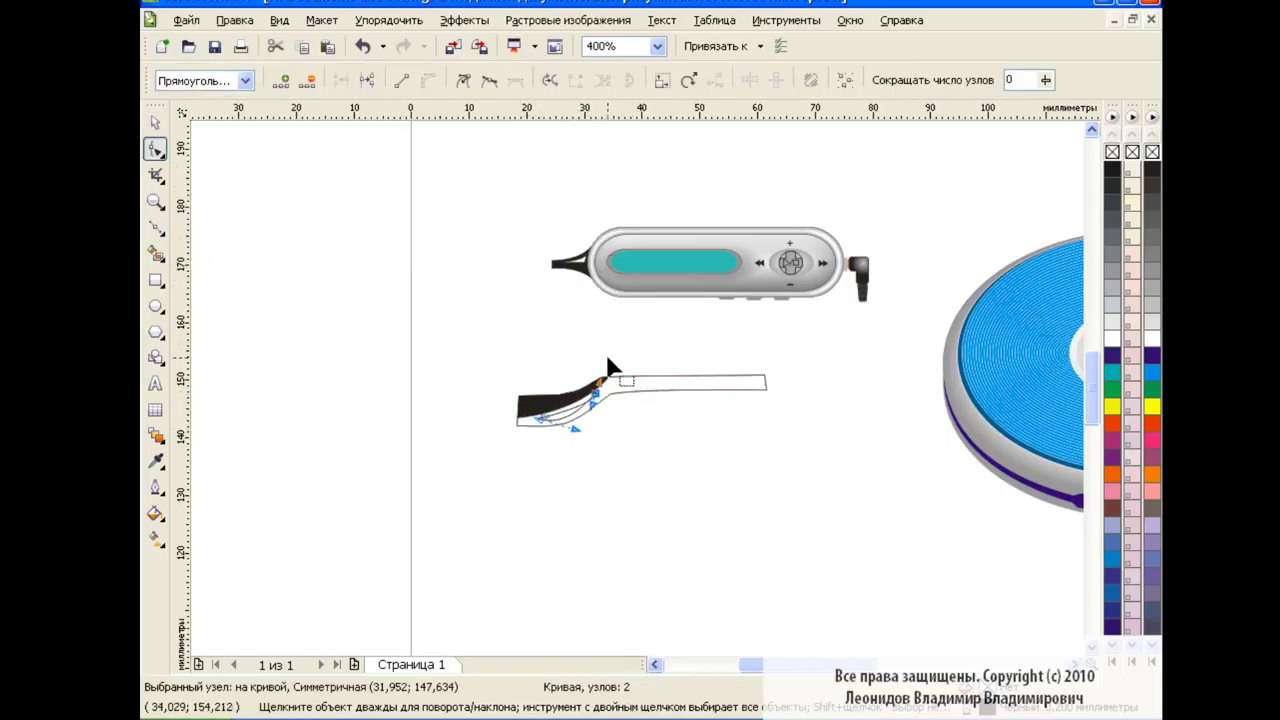
pyautogui.moveTo(575, 428); pyautogui.dragTo(600, 405)
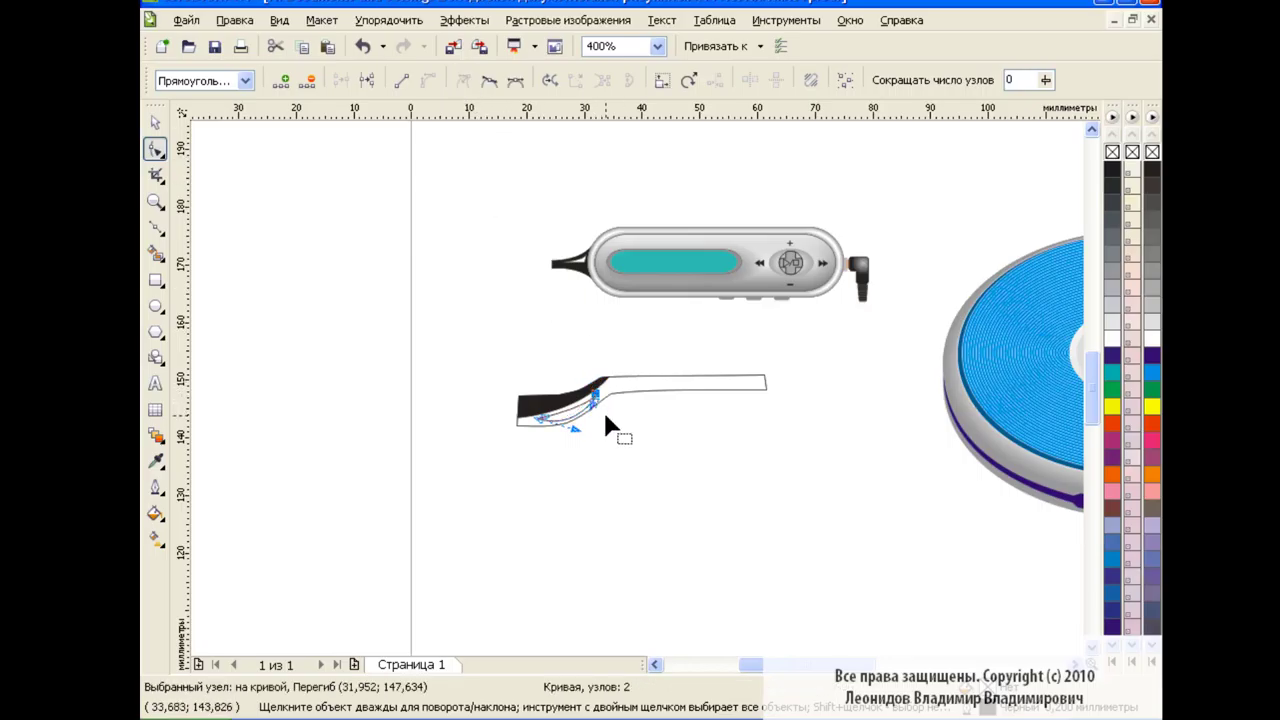
pyautogui.click(160, 124)
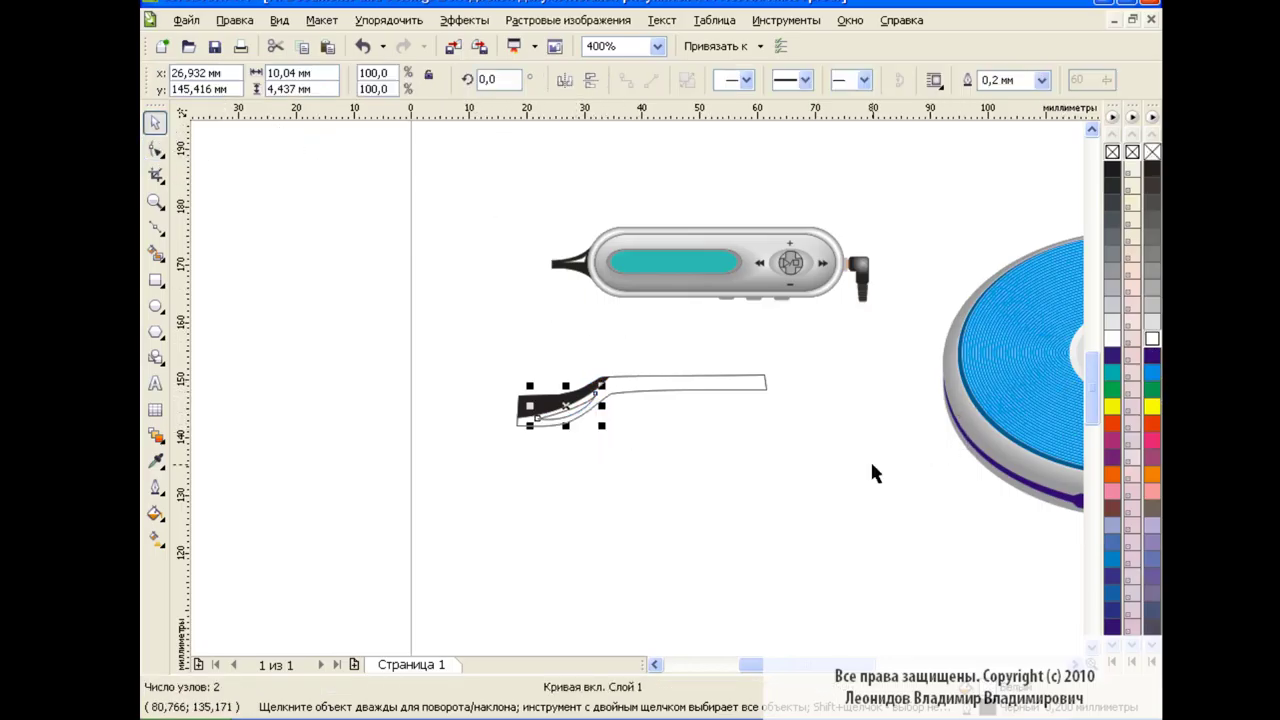
# - Fill the long shape light grey and remove its outline
pyautogui.click(697, 374)
pyautogui.click(1153, 289)
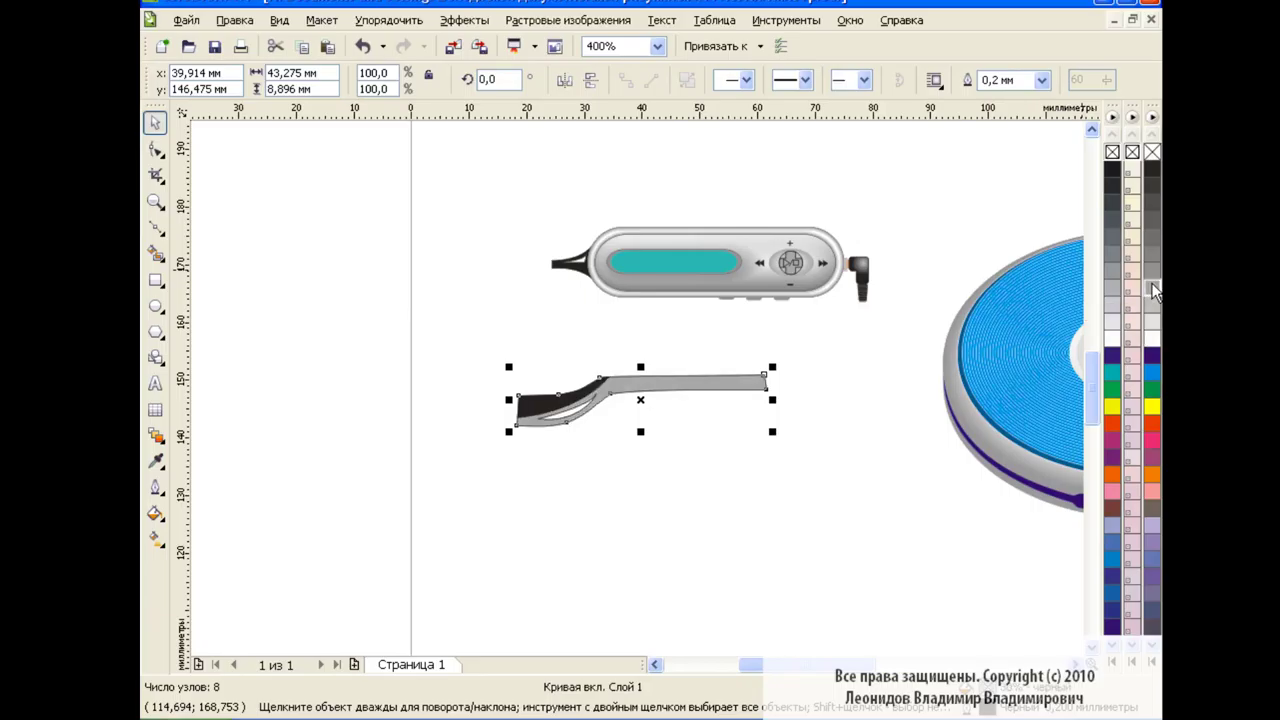
pyautogui.click(748, 450)
pyautogui.click(568, 424)
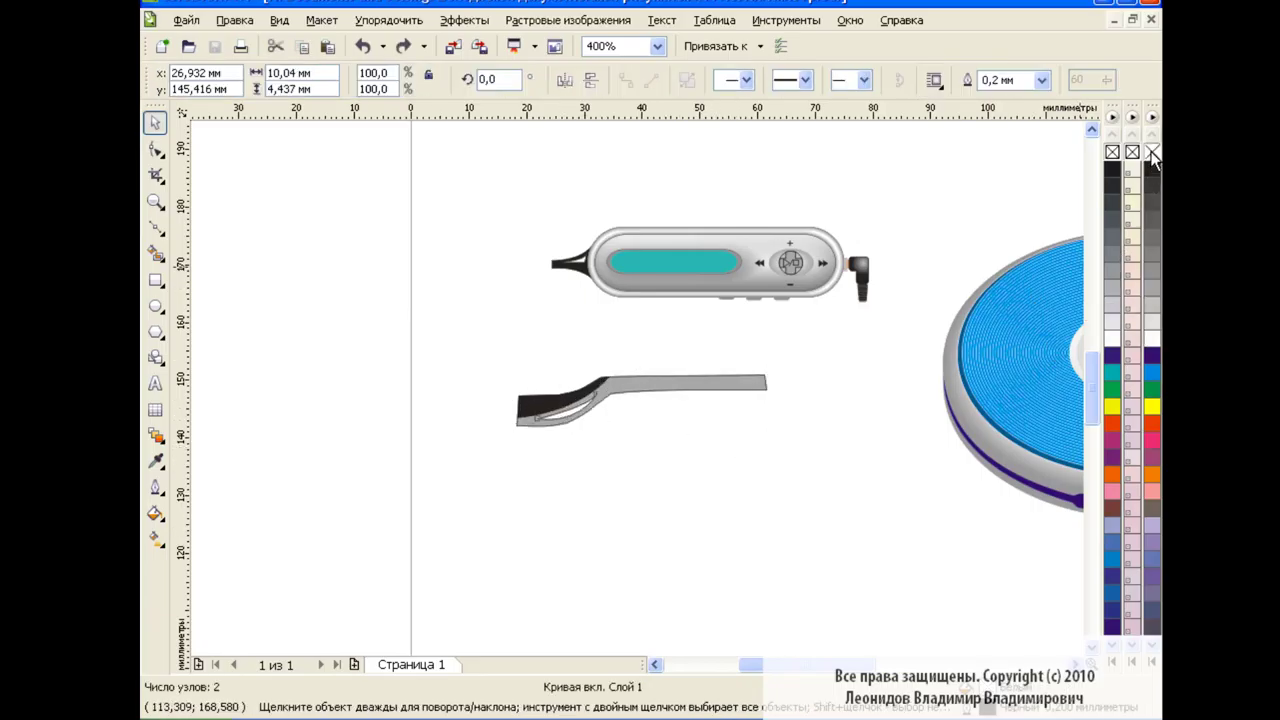
pyautogui.press('Tab')
pyautogui.rightClick(1152, 151)
pyautogui.click(797, 440)
# - Draw an oval over the shape's left end with a grey-to-dark gradient fill
pyautogui.press('F7')
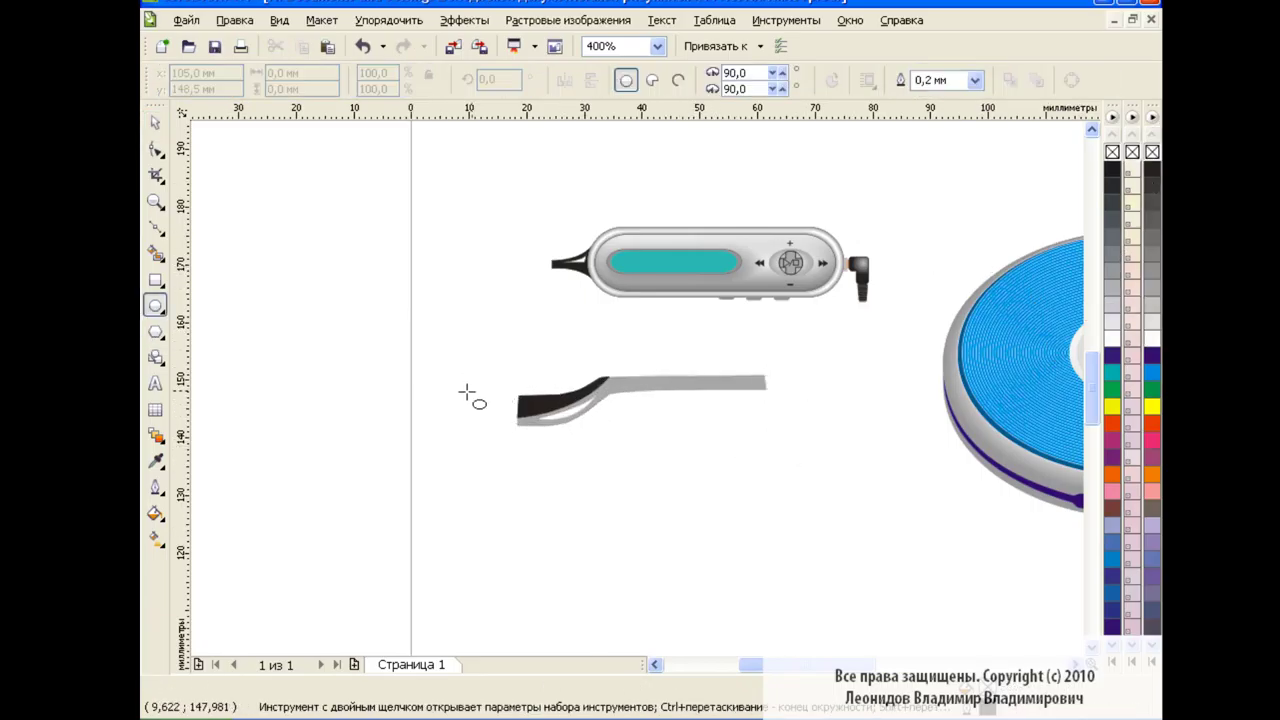
pyautogui.moveTo(473, 382); pyautogui.dragTo(558, 428)
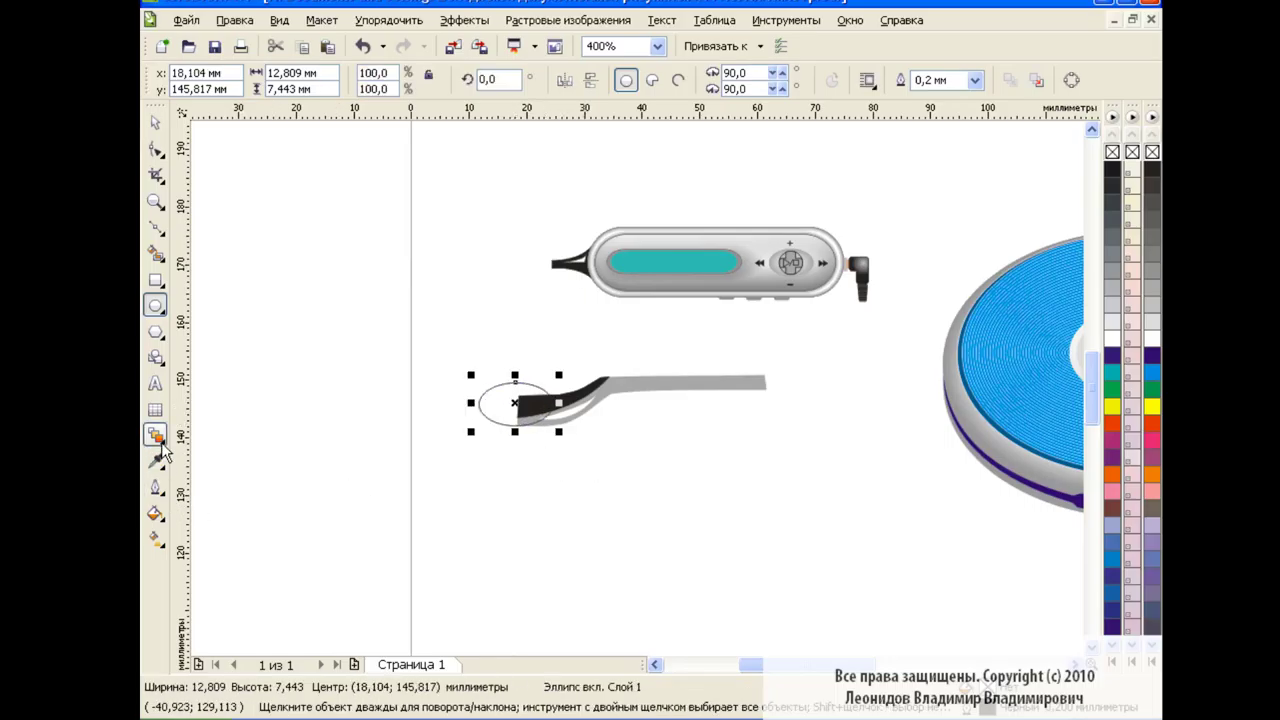
pyautogui.click(155, 513)
pyautogui.click(250, 543)
pyautogui.click(535, 369)
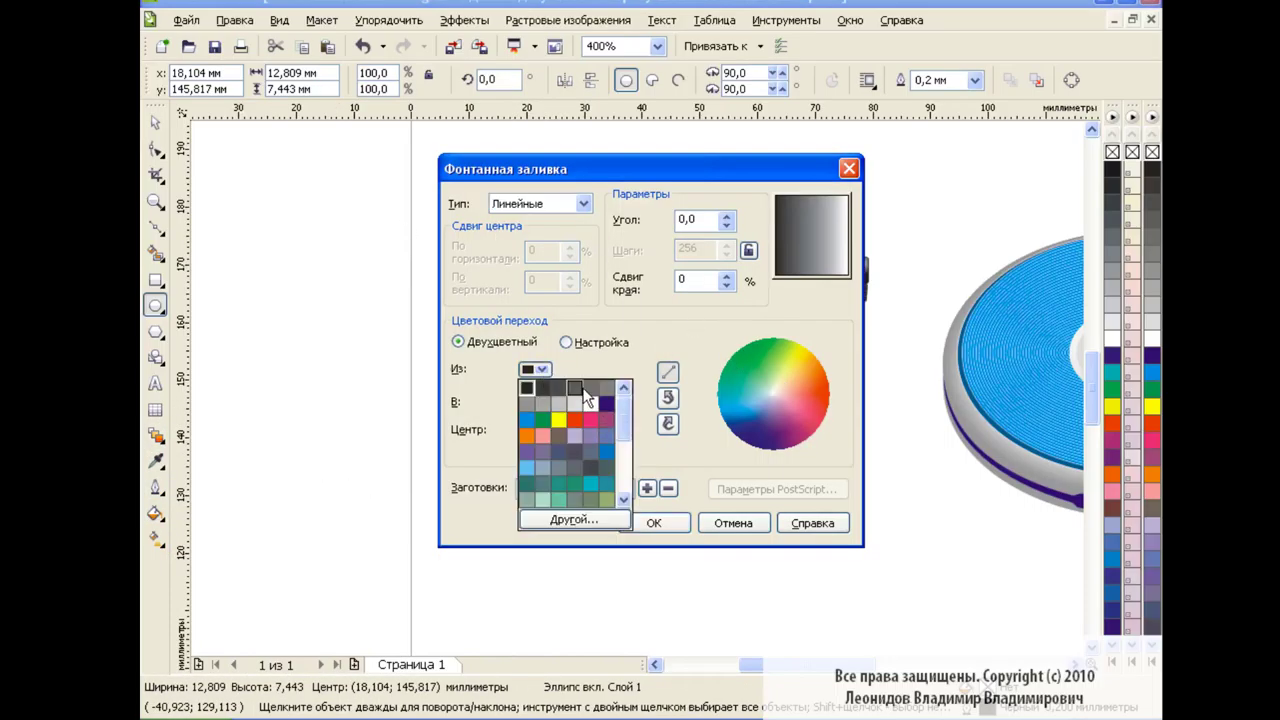
pyautogui.click(575, 388)
pyautogui.click(535, 401)
pyautogui.click(527, 420)
pyautogui.click(540, 369)
pyautogui.click(604, 390)
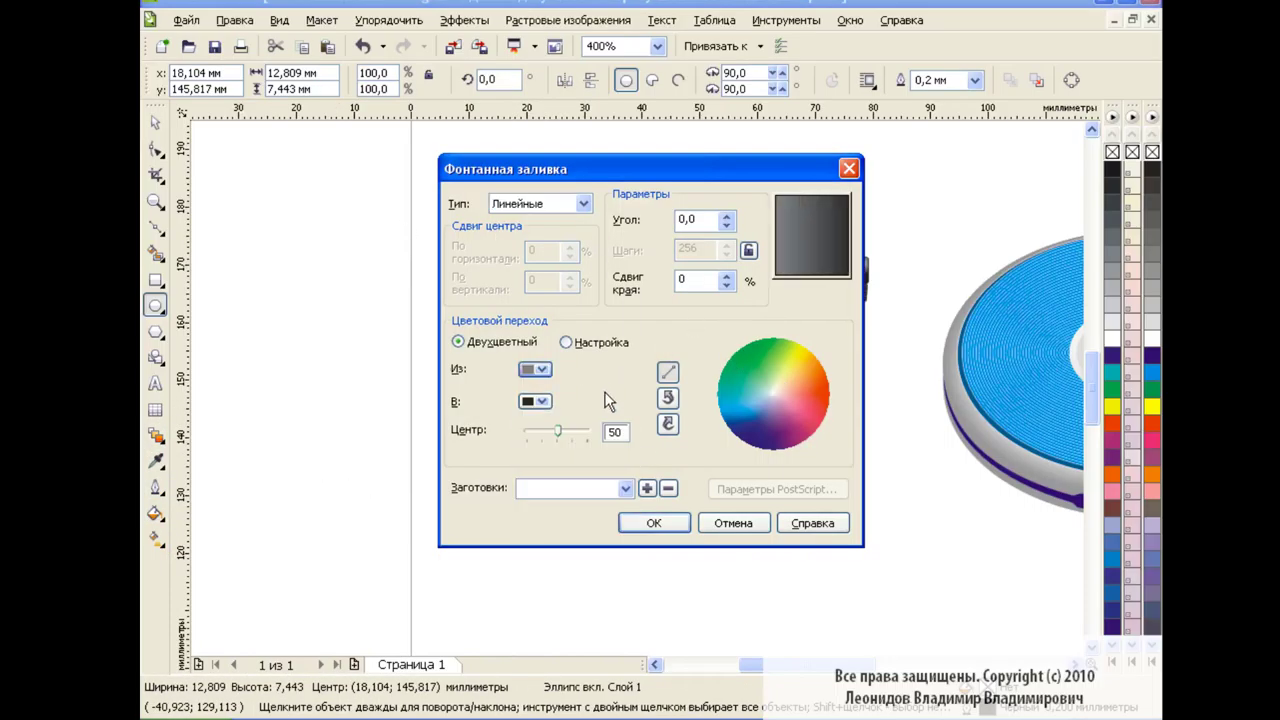
pyautogui.click(660, 523)
# - Mirror the oval and shrink it to about two-thirds size
pyautogui.press('space')
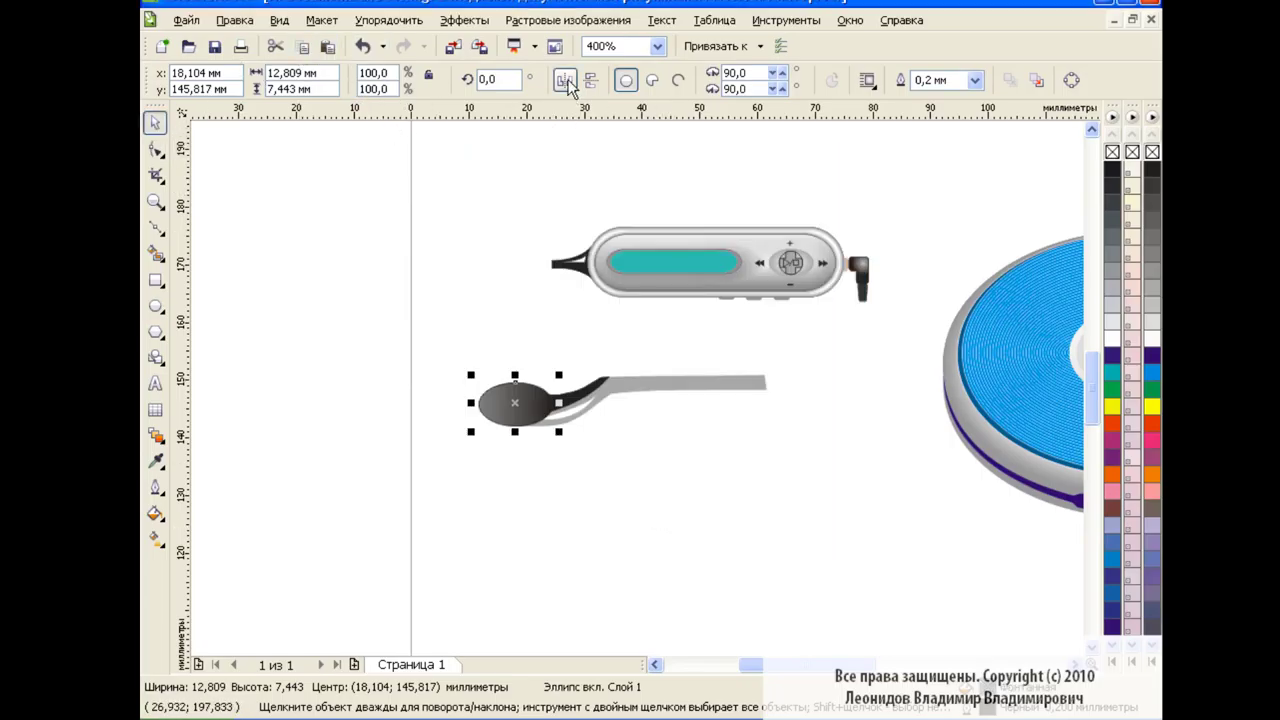
pyautogui.click(564, 80)
pyautogui.moveTo(558, 431); pyautogui.dragTo(558, 428)
pyautogui.click(751, 474)
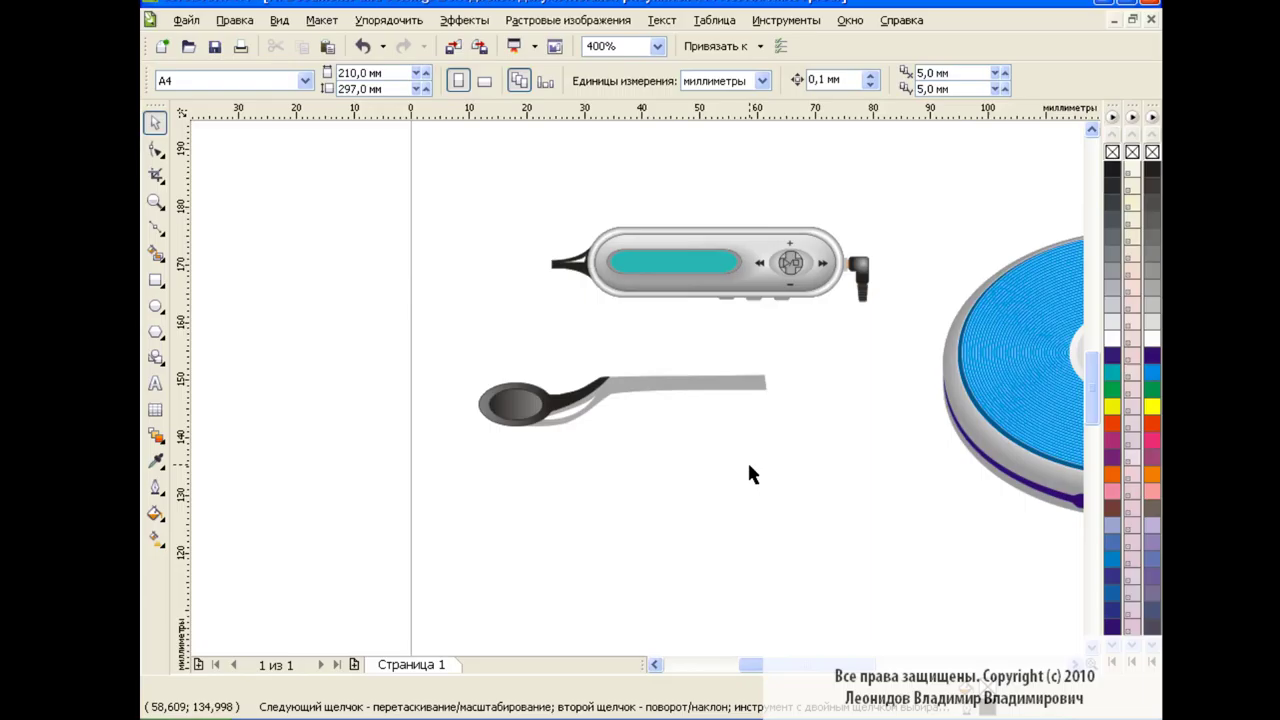
# - Give the earbud stem the darkest grey and lighten the small neck piece
pyautogui.click(675, 388)
pyautogui.click(1152, 262)
pyautogui.click(1152, 237)
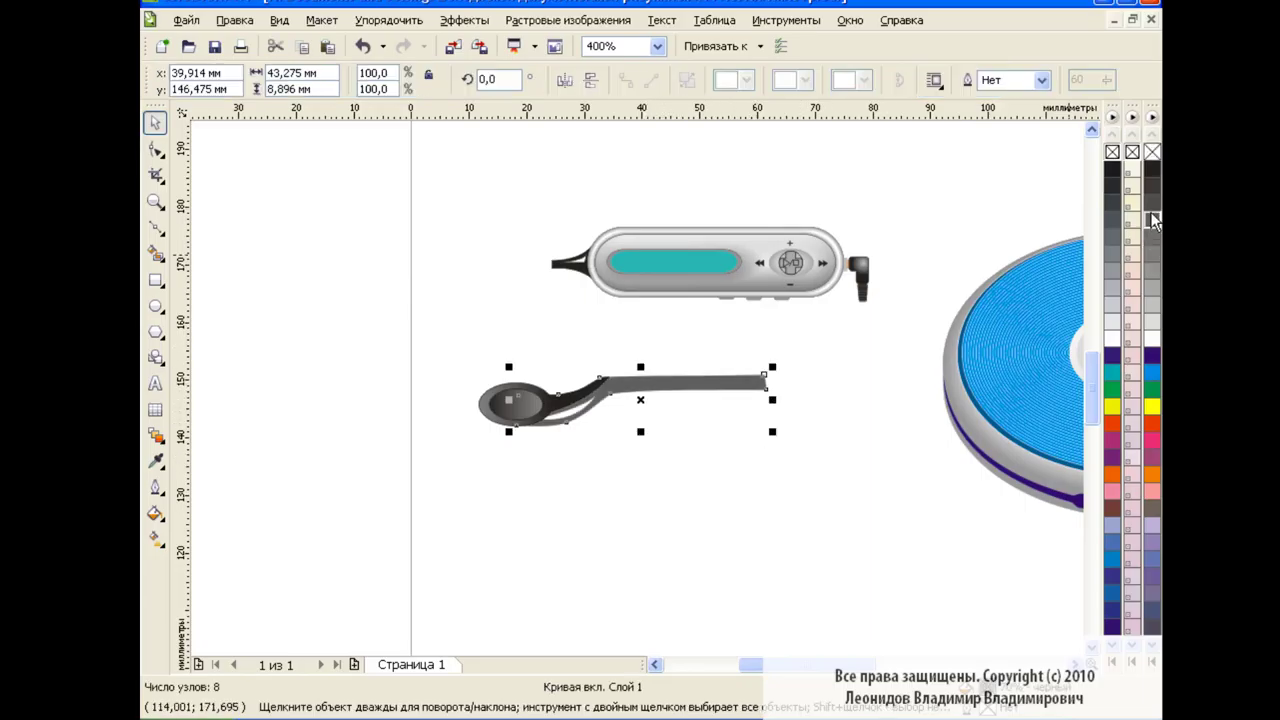
pyautogui.click(1152, 203)
pyautogui.click(580, 418)
pyautogui.click(580, 418)
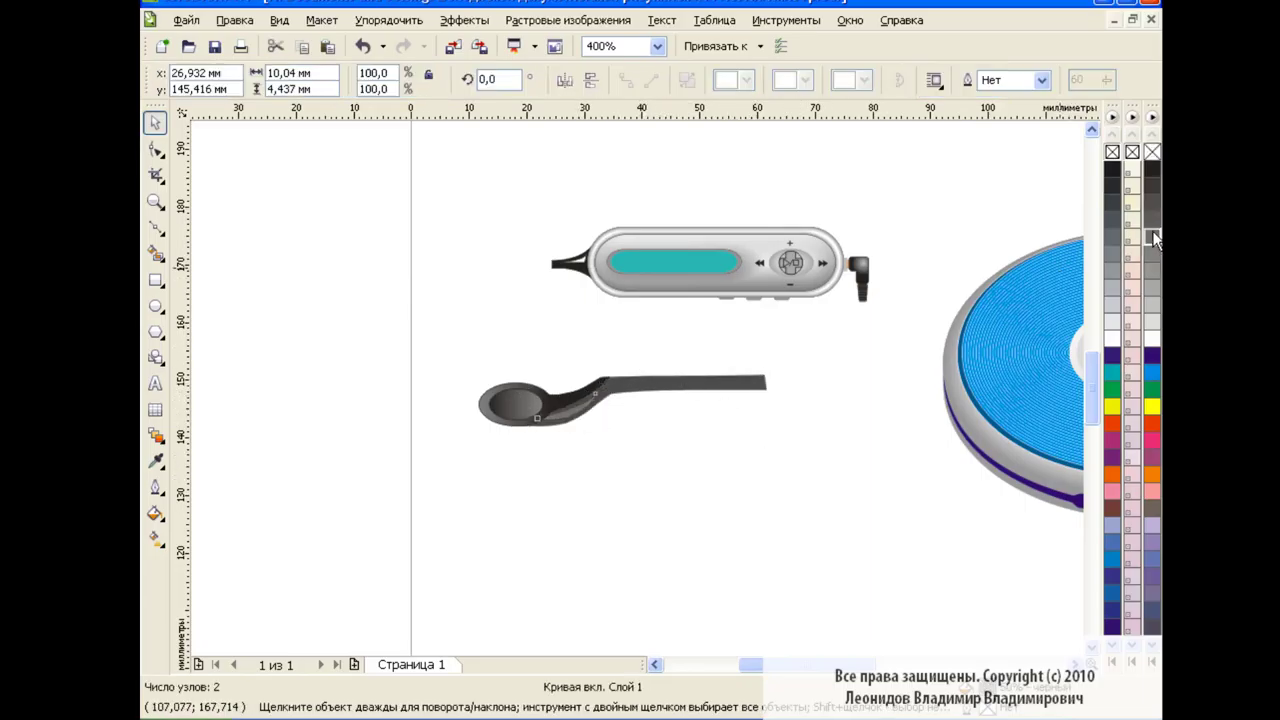
pyautogui.click(1152, 287)
# - Group all five earbud pieces and zoom out to 200%
pyautogui.moveTo(457, 351); pyautogui.dragTo(785, 440)
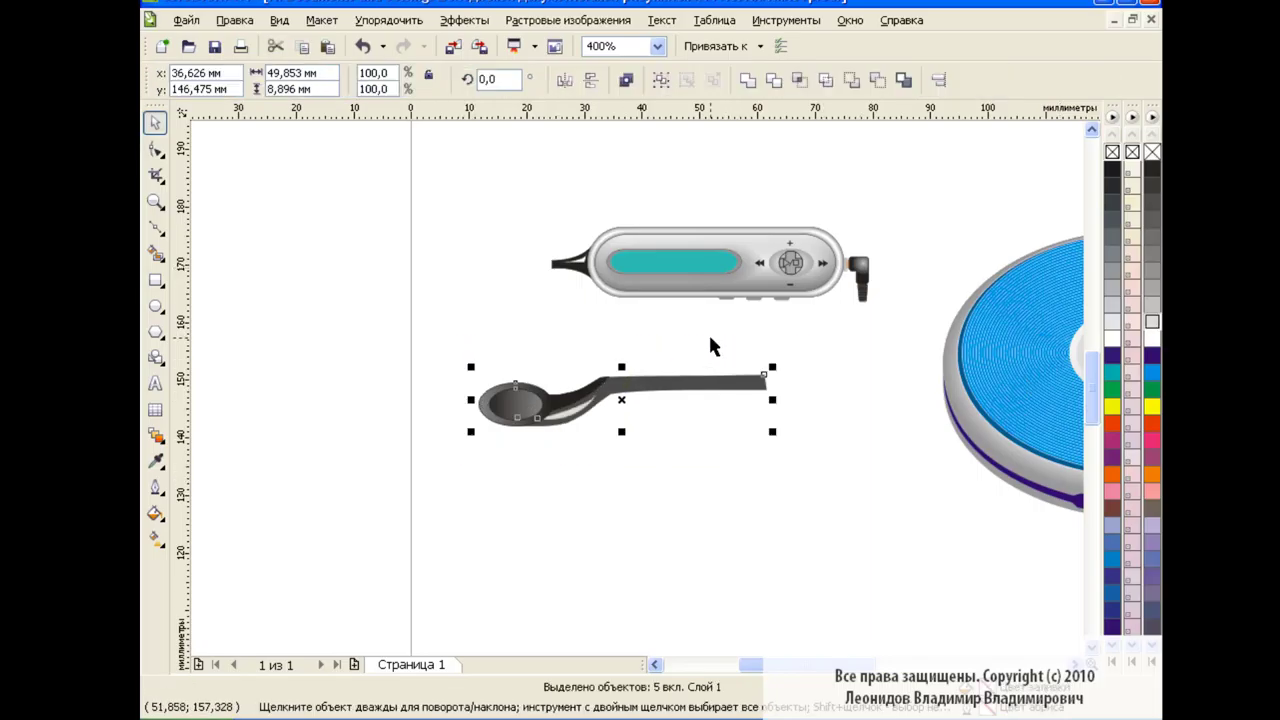
pyautogui.click(626, 79)
pyautogui.click(852, 454)
pyautogui.click(658, 46)
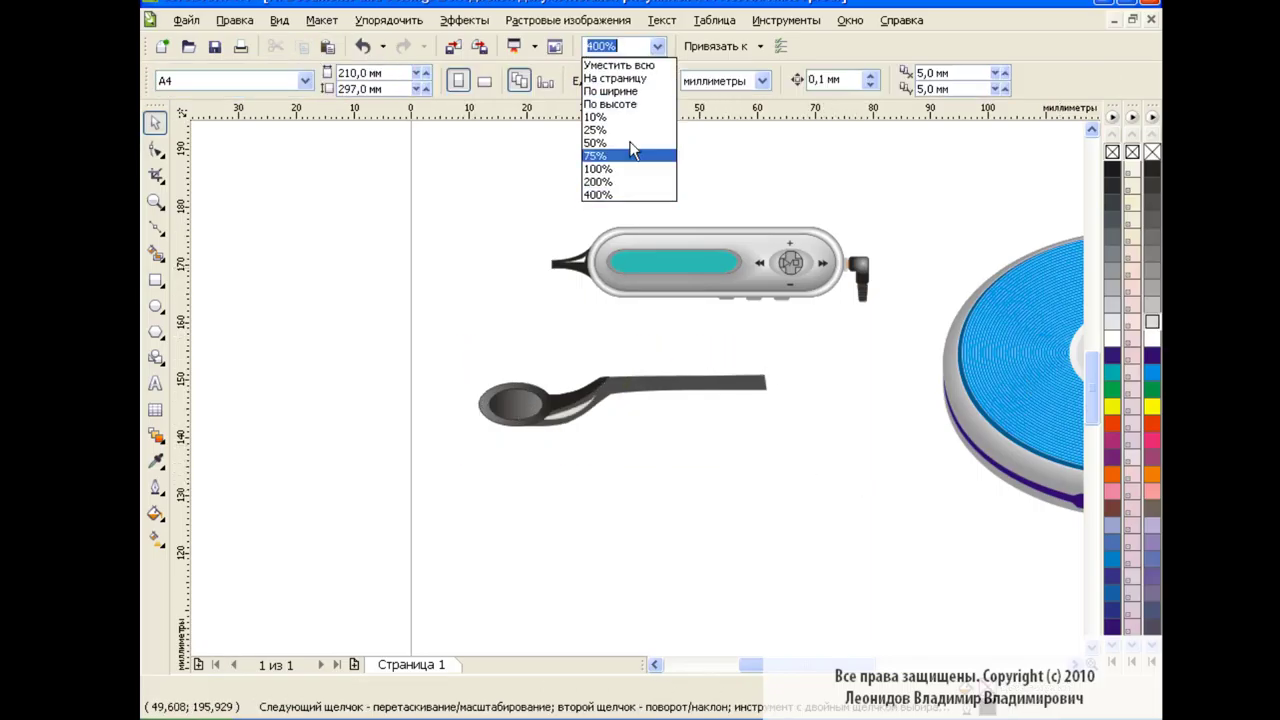
pyautogui.click(600, 155)
pyautogui.click(700, 325)
# - Rotate the remote 25.2° counter-clockwise
pyautogui.click(700, 325)
pyautogui.moveTo(757, 308); pyautogui.dragTo(722, 247)
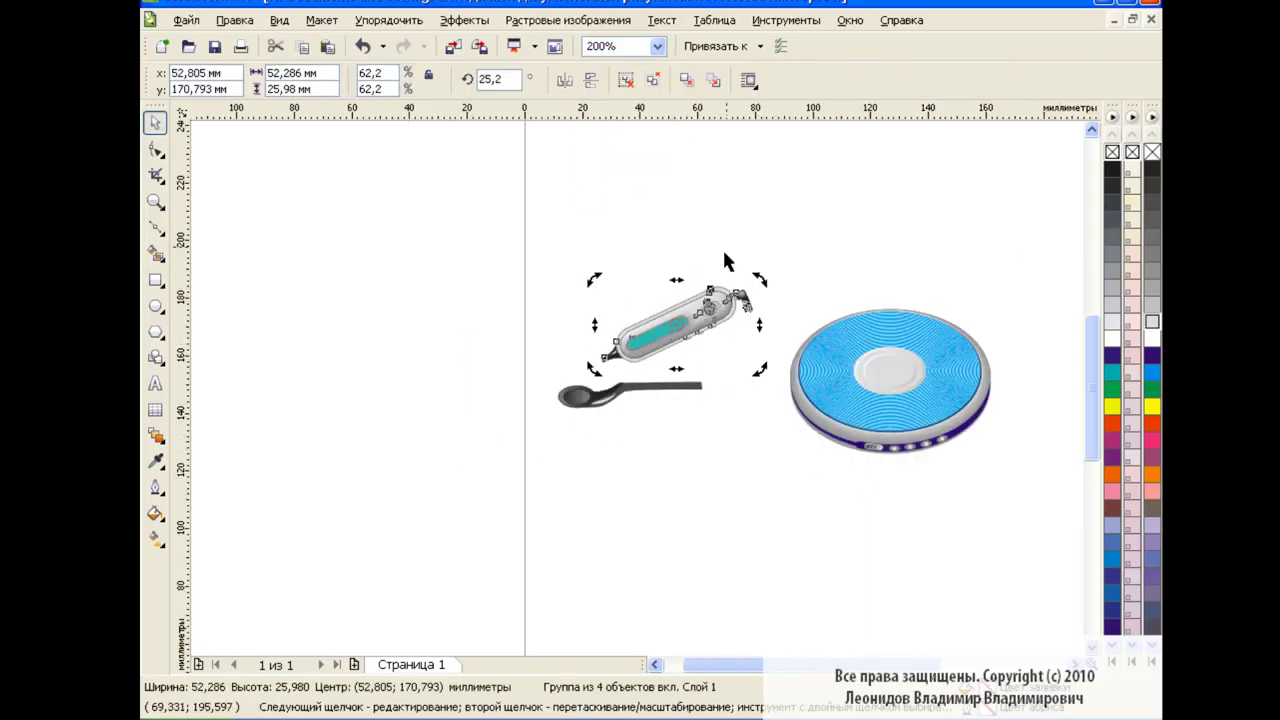
pyautogui.moveTo(763, 298); pyautogui.dragTo(760, 300)
pyautogui.hscroll(5, 509, 418)
# - Scale the earbud down, rotate it below the disc, and shift it slightly right at 400% zoom
pyautogui.click(509, 418)
pyautogui.click(470, 388)
pyautogui.moveTo(514, 380)
pyautogui.mouseDown()
pyautogui.moveTo(655, 468)
pyautogui.moveTo(720, 491)
pyautogui.moveTo(708, 490)
pyautogui.mouseUp()
pyautogui.click(655, 468)
pyautogui.click(657, 46)
pyautogui.click(635, 192)
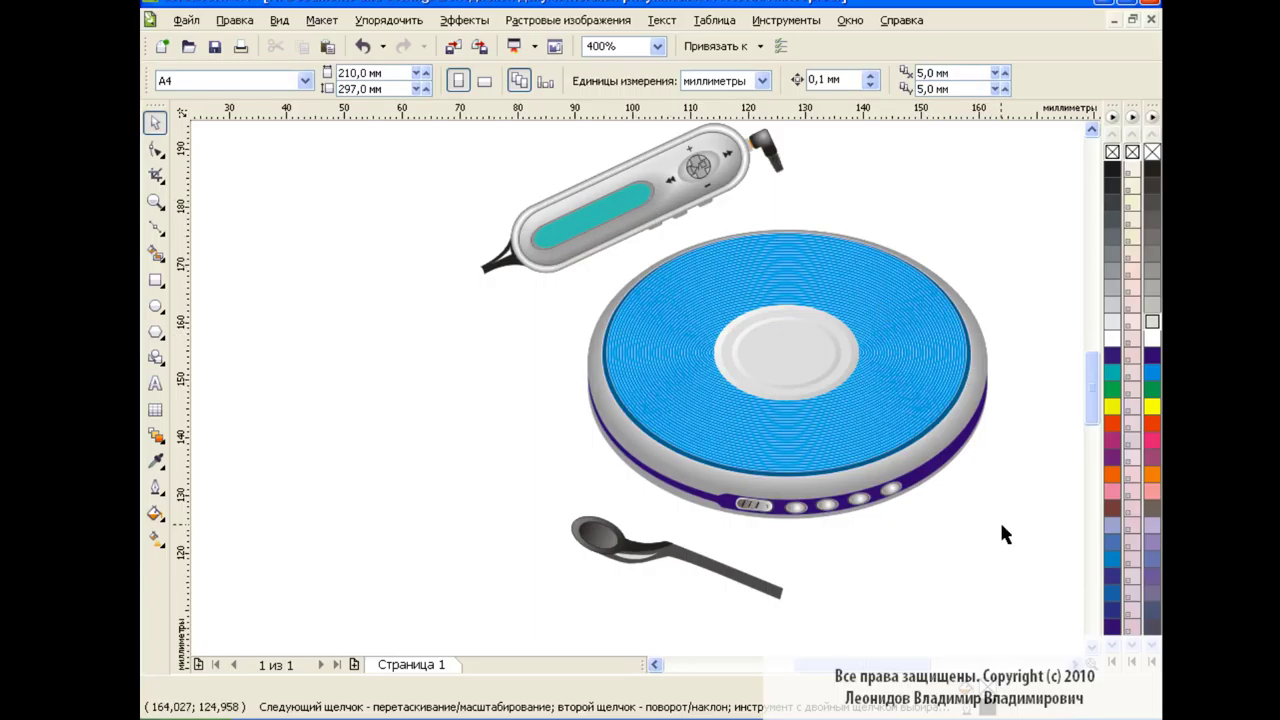
pyautogui.moveTo(735, 590); pyautogui.dragTo(795, 597)
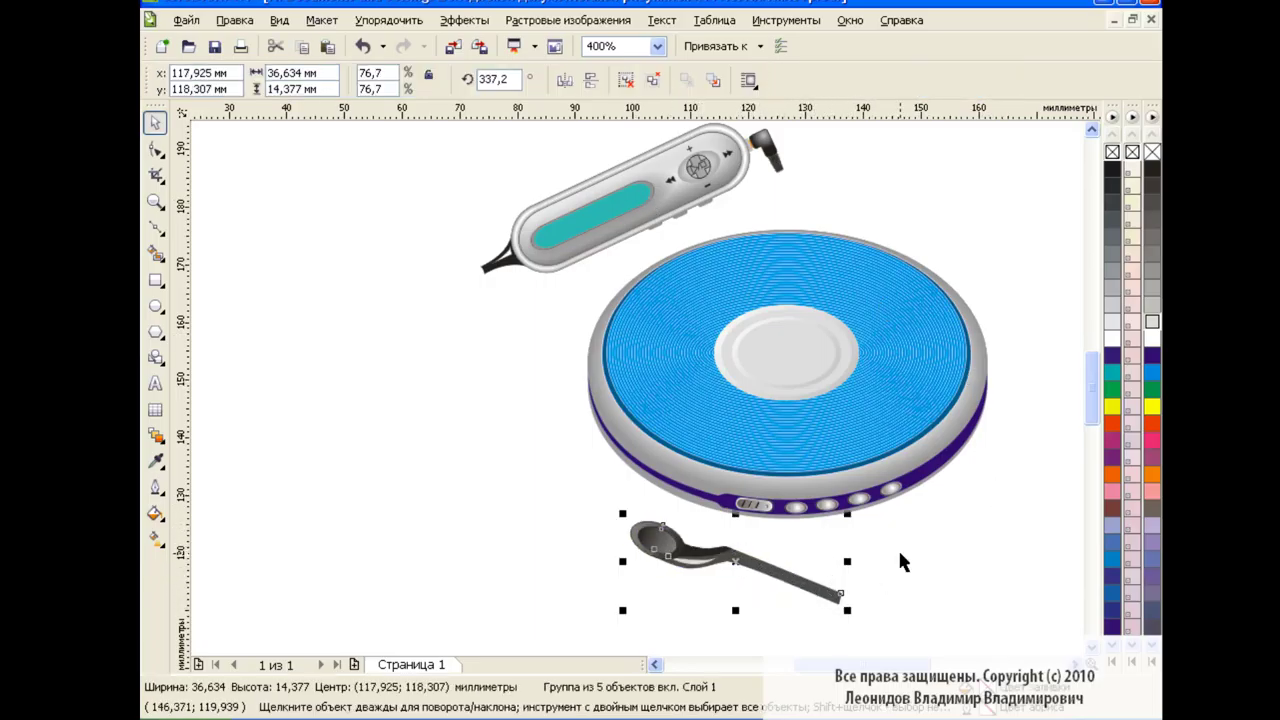
# - Try reshaping the earbud stem's end node, then undo the change
pyautogui.click(626, 81)
pyautogui.press('F10')
pyautogui.moveTo(820, 570)
pyautogui.mouseDown()
pyautogui.moveTo(871, 634)
pyautogui.moveTo(850, 596)
pyautogui.moveTo(785, 590)
pyautogui.mouseUp()
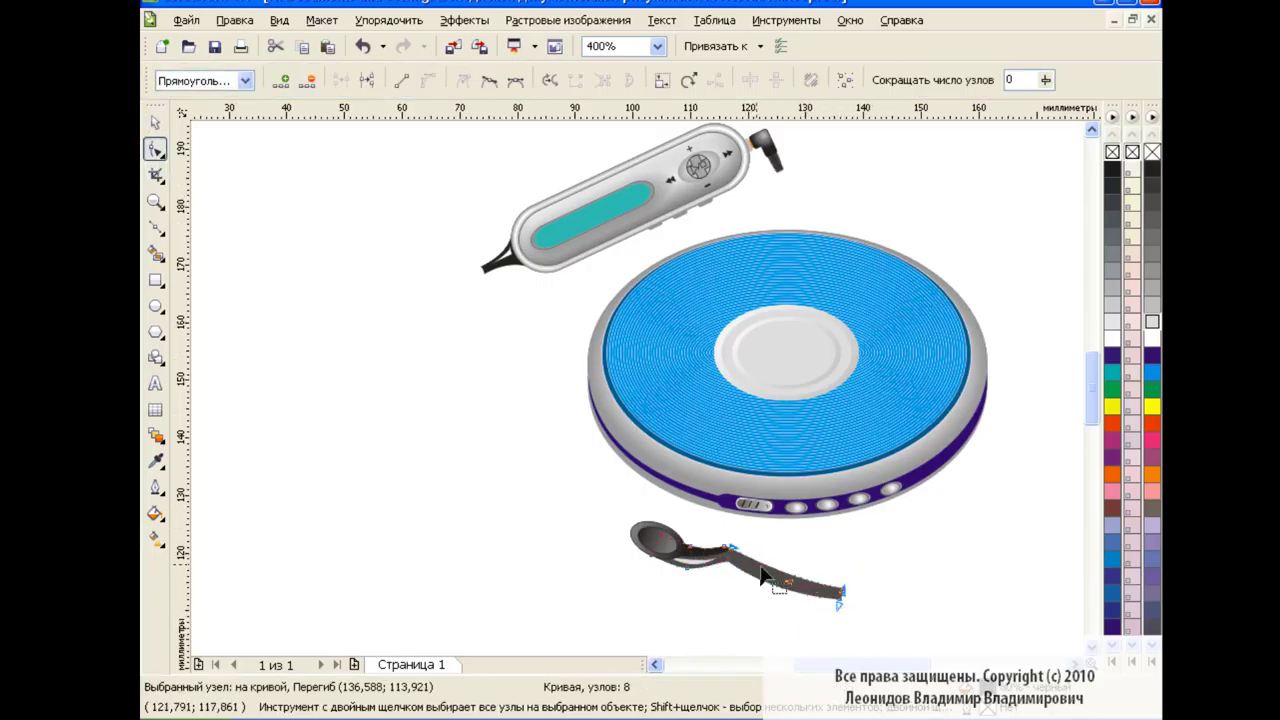
pyautogui.press('space')
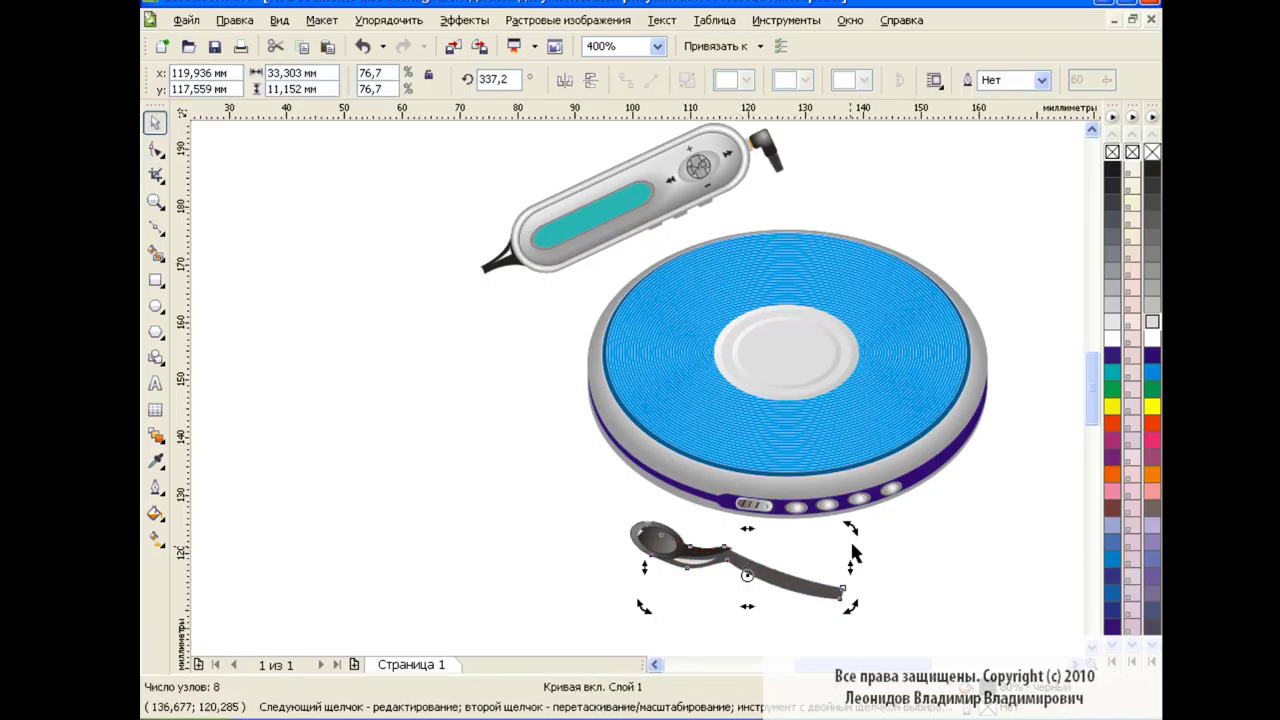
pyautogui.click(362, 46)
pyautogui.press('space')
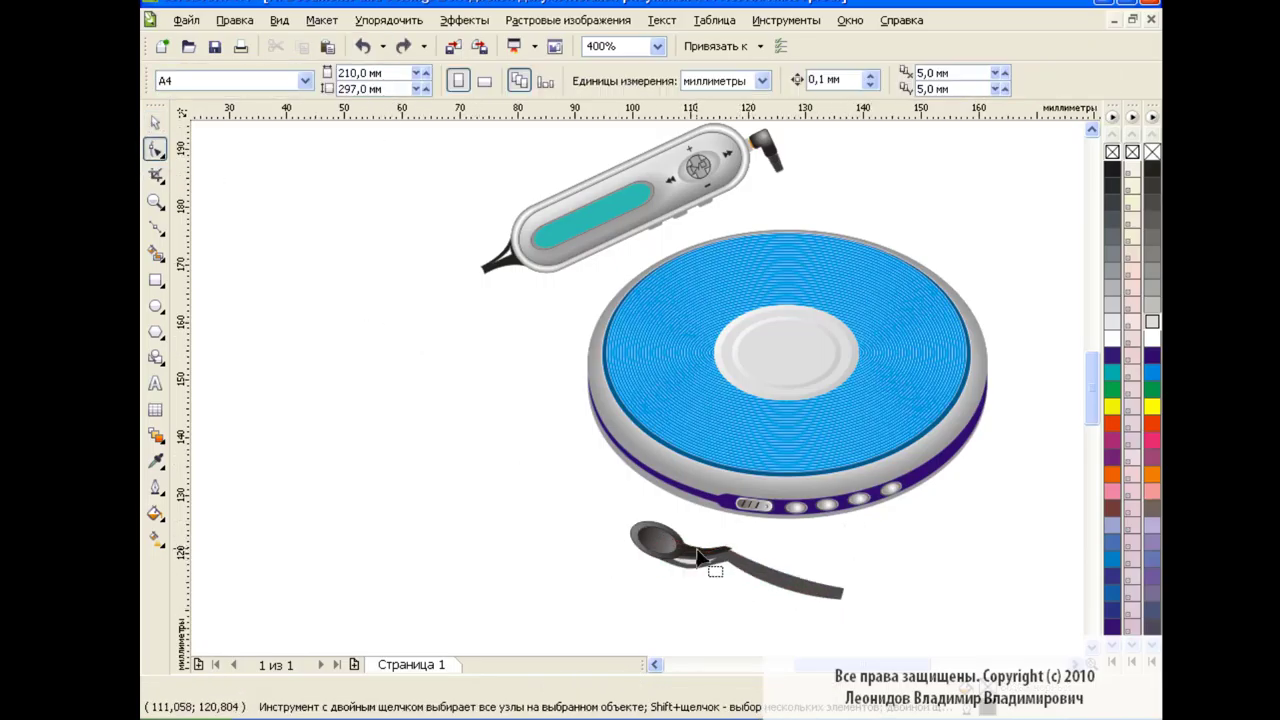
pyautogui.moveTo(735, 563); pyautogui.dragTo(745, 572)
pyautogui.press('space')
pyautogui.scroll(-1, 569, 528)
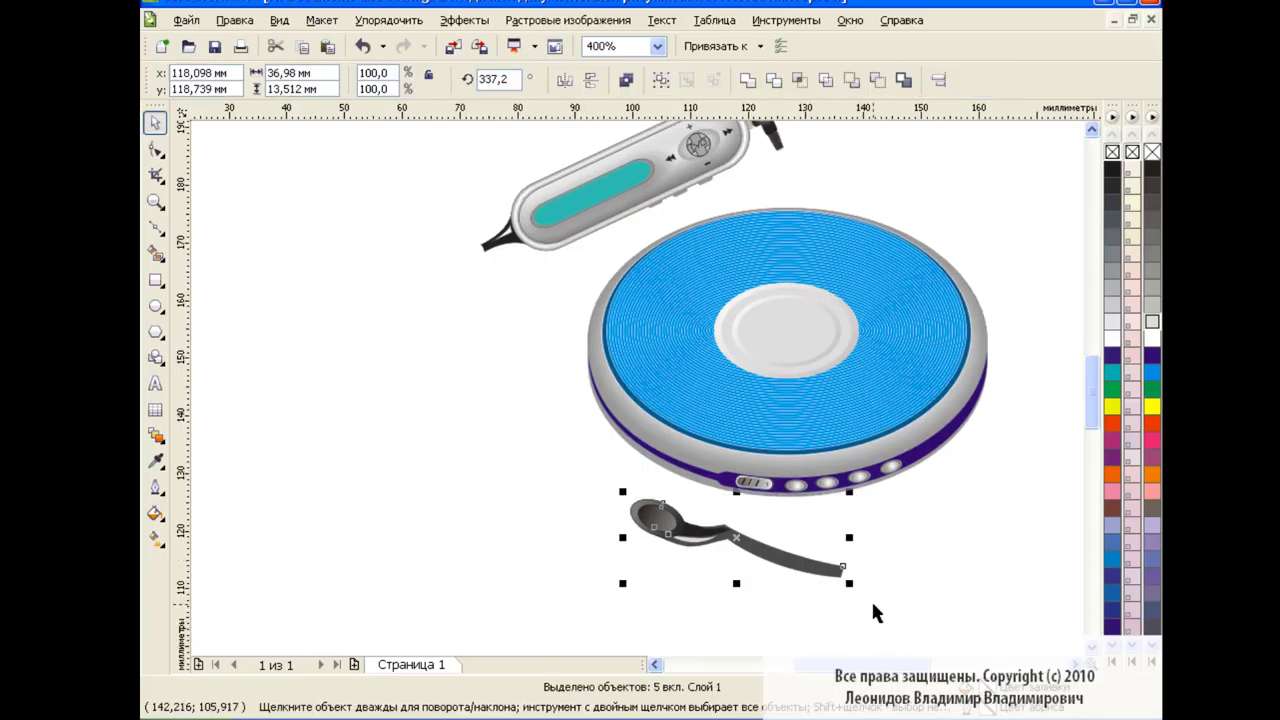
pyautogui.press('Escape')
# - Draw the cord outline from the earbud tip up to the player, making the tip node a cusp
pyautogui.press('F5')
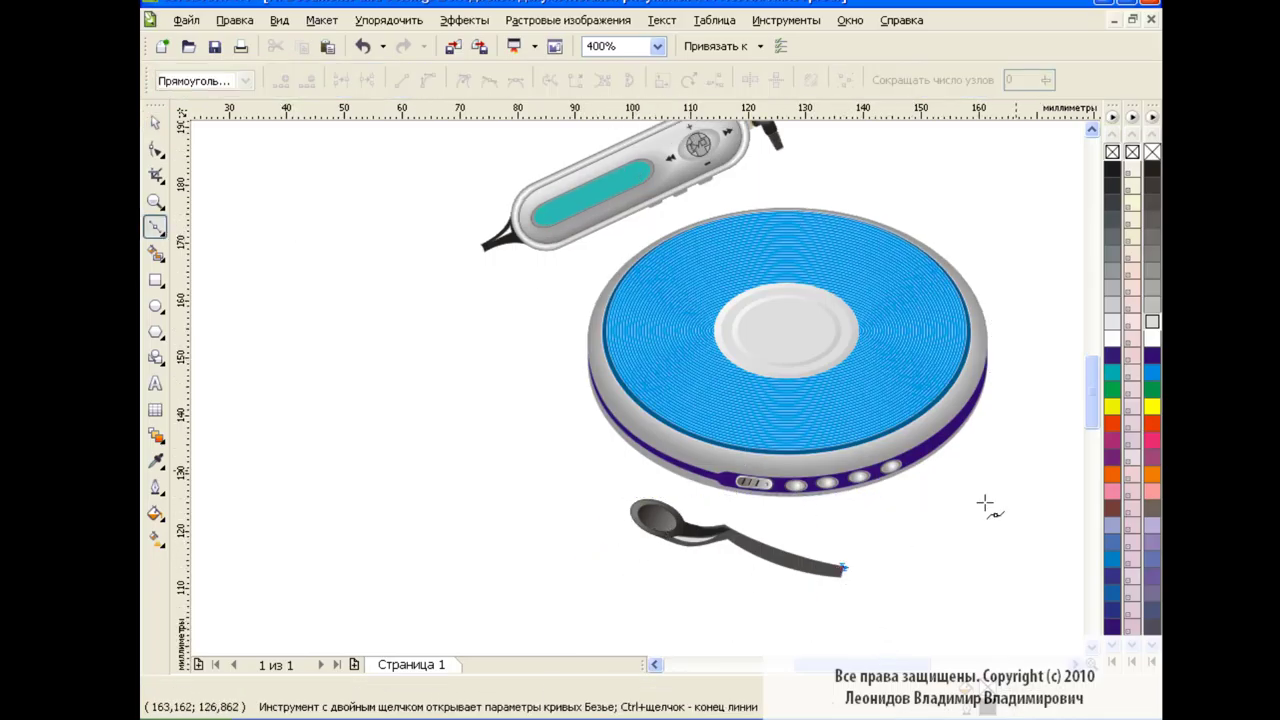
pyautogui.moveTo(993, 345); pyautogui.dragTo(1012, 358)
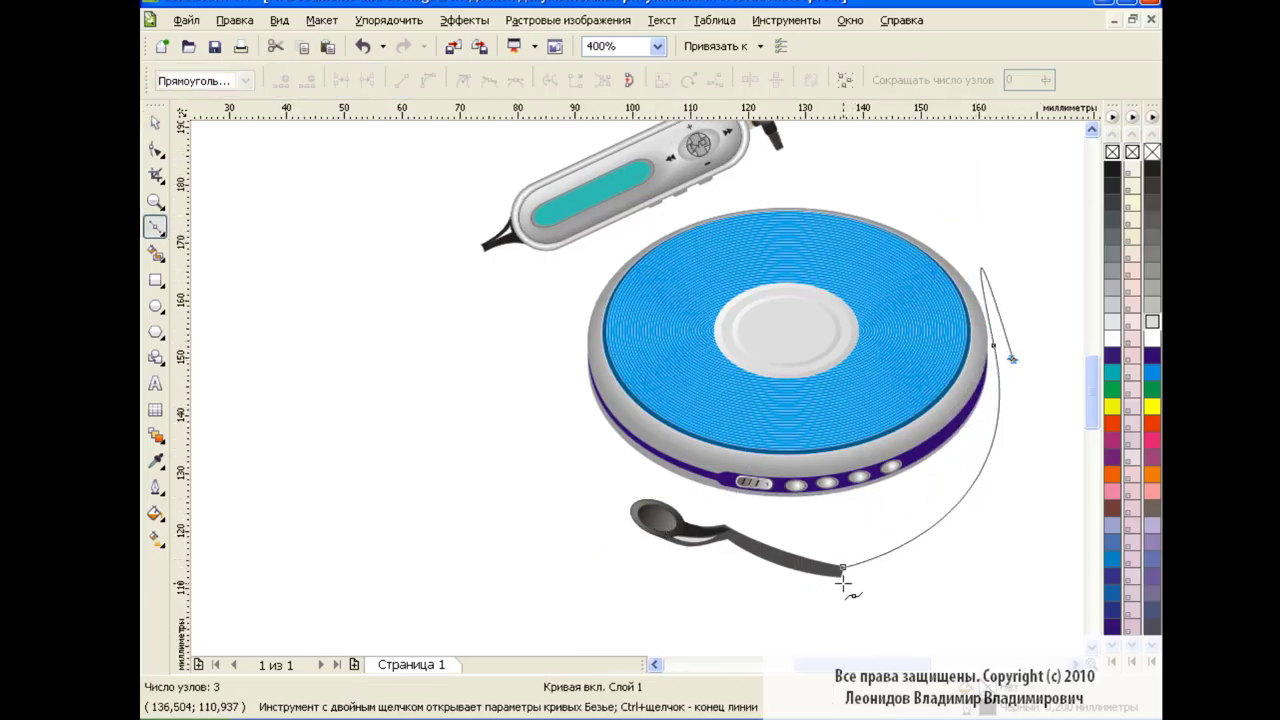
pyautogui.moveTo(843, 572); pyautogui.dragTo(935, 598)
pyautogui.press('F10')
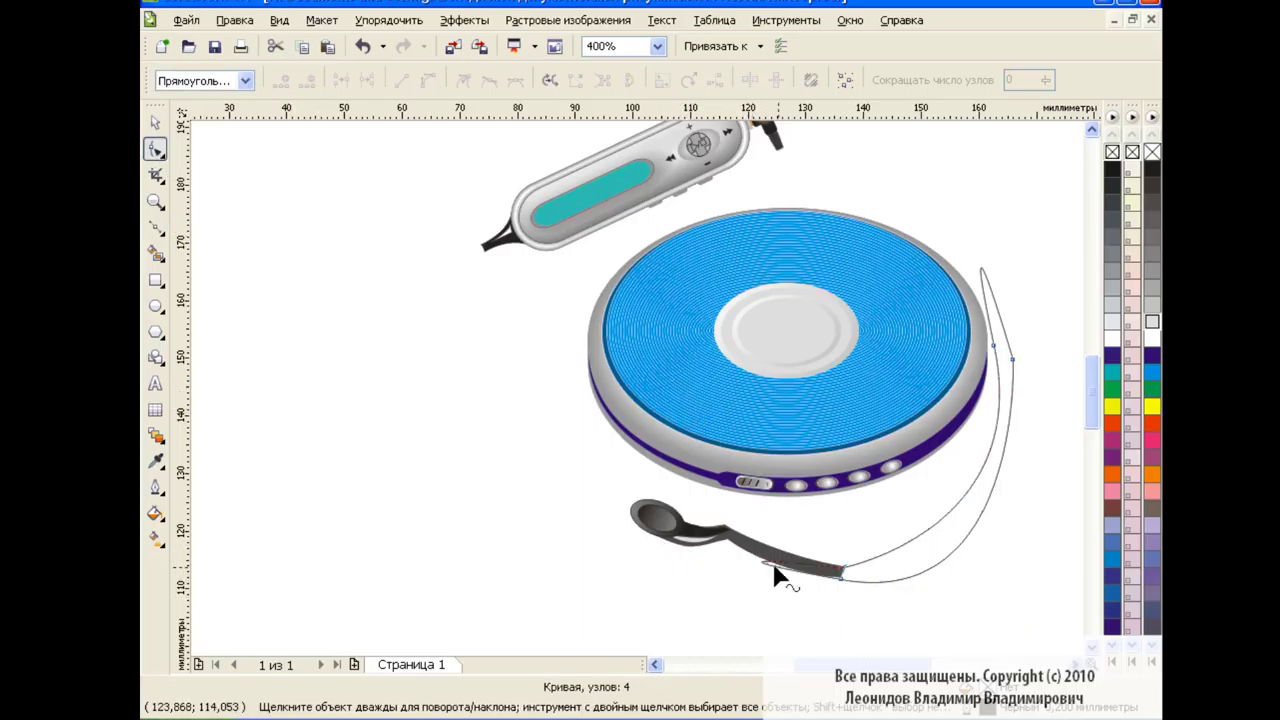
pyautogui.click(843, 572)
pyautogui.press('s')
pyautogui.moveTo(1042, 236)
pyautogui.mouseDown()
pyautogui.moveTo(836, 594)
pyautogui.moveTo(1049, 571)
pyautogui.mouseUp()
pyautogui.click(463, 80)
# - Bend the cord's right side and reshape its lower segment
pyautogui.click(993, 345)
pyautogui.moveTo(1010, 360)
pyautogui.mouseDown()
pyautogui.moveTo(955, 165)
pyautogui.moveTo(1005, 341)
pyautogui.mouseUp()
pyautogui.moveTo(1032, 528); pyautogui.dragTo(1036, 528)
pyautogui.click(842, 570)
pyautogui.click(996, 345)
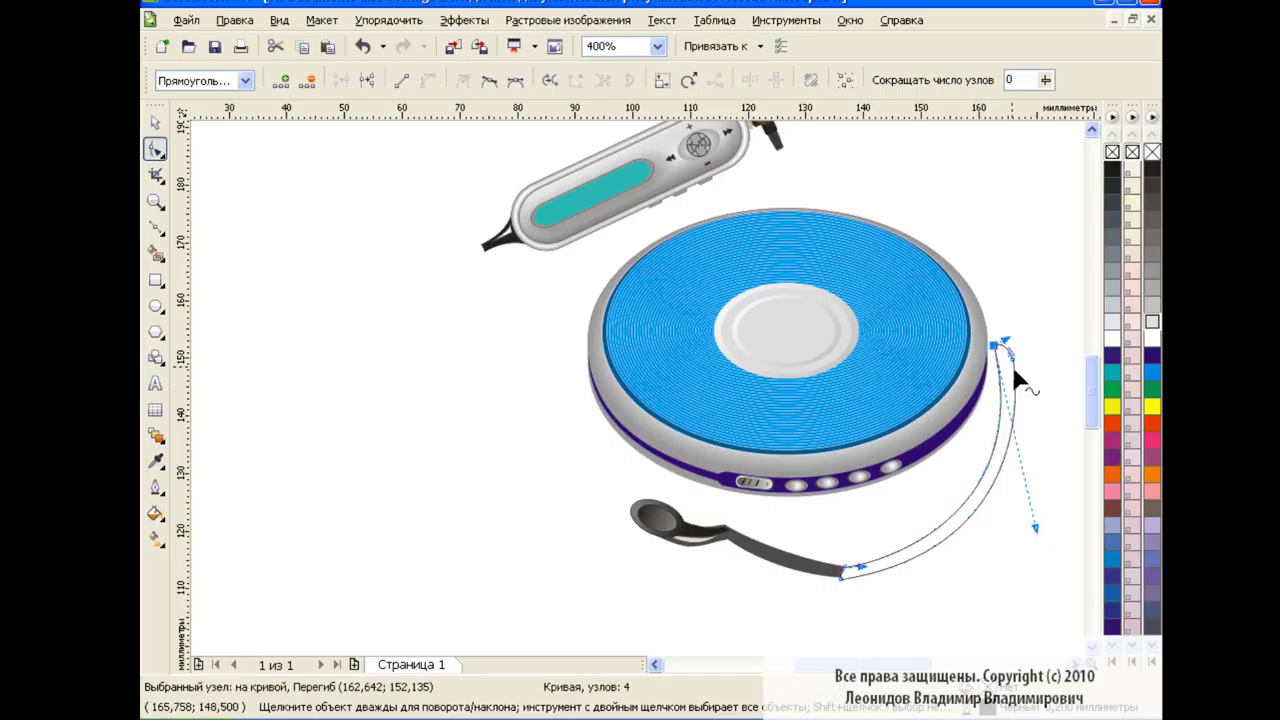
pyautogui.moveTo(1024, 410)
pyautogui.mouseDown()
pyautogui.moveTo(1029, 559)
pyautogui.moveTo(1045, 548)
pyautogui.mouseUp()
# - Nudge the earbud group and the cord slightly into position
pyautogui.click(155, 122)
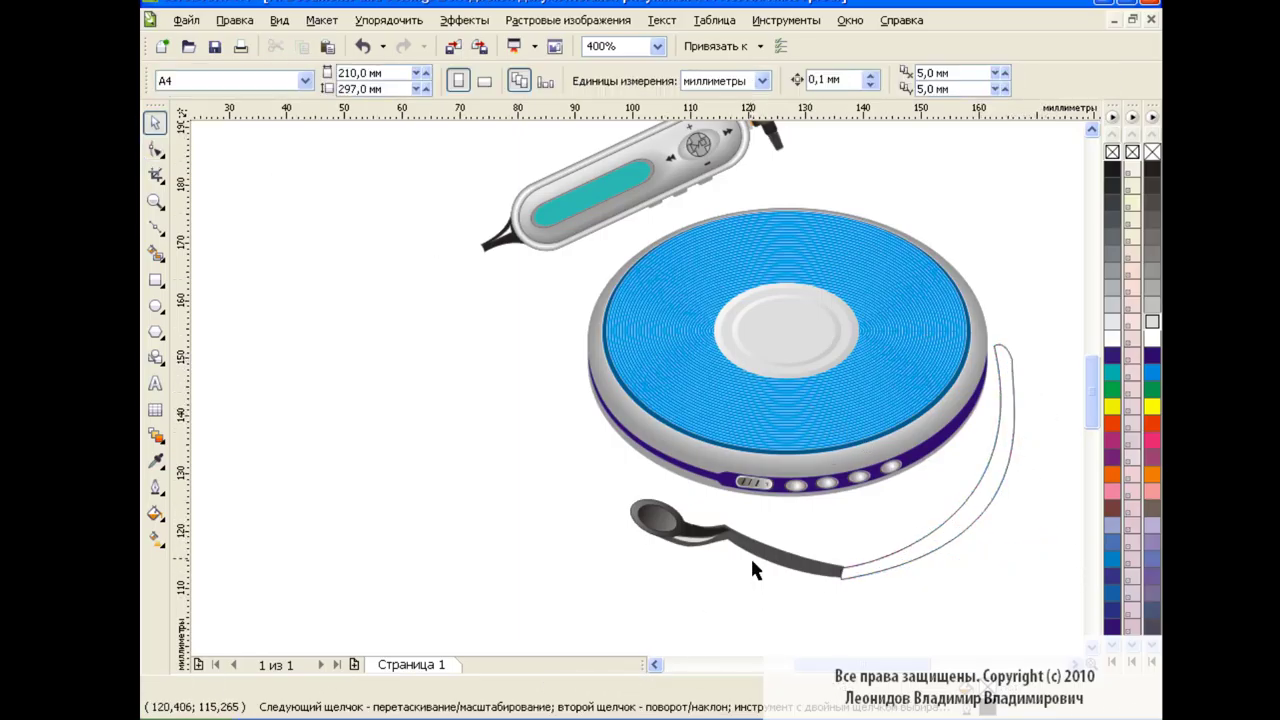
pyautogui.click(750, 556)
pyautogui.moveTo(711, 545); pyautogui.dragTo(740, 552)
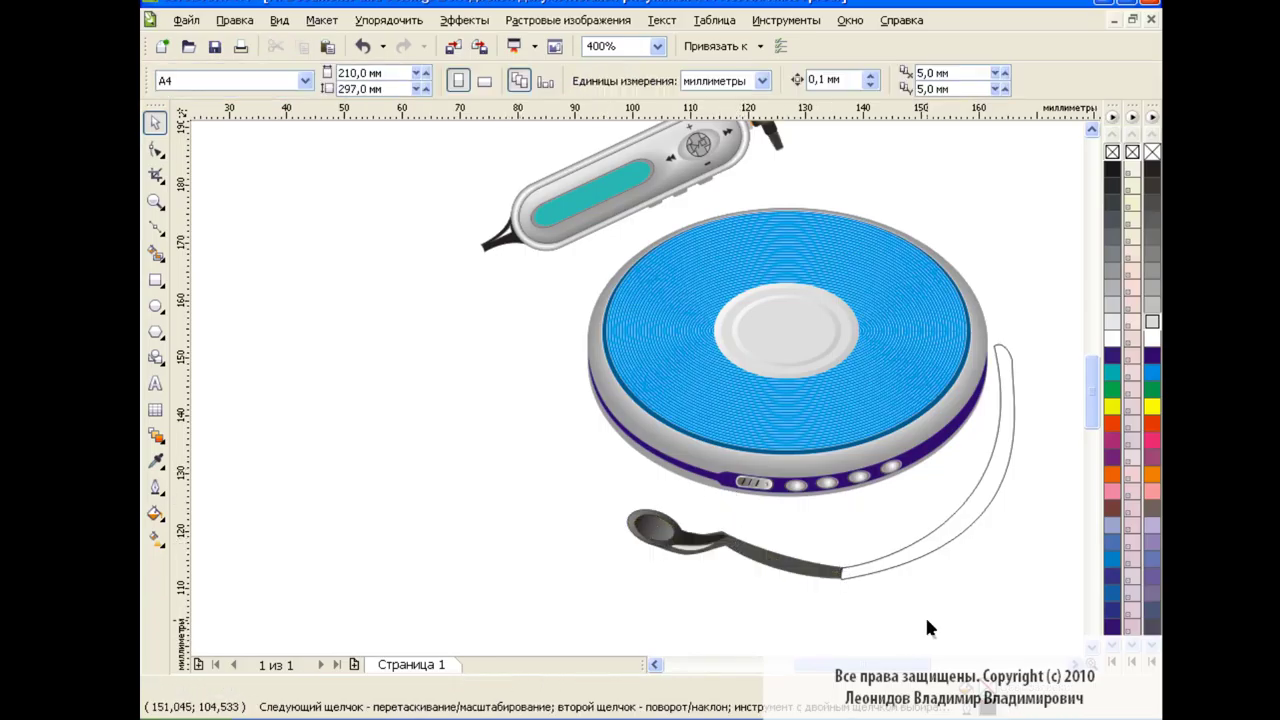
pyautogui.click(930, 548)
pyautogui.moveTo(980, 491); pyautogui.dragTo(986, 496)
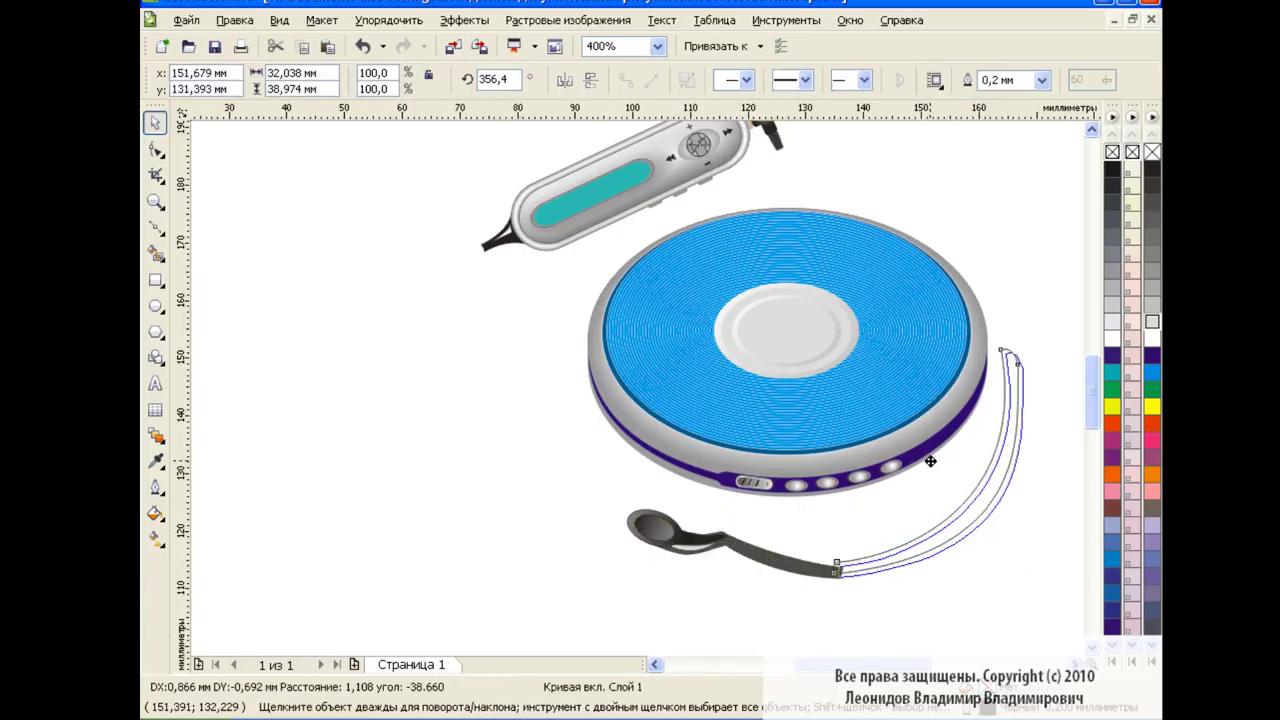
# - Fill the cord dark grey
pyautogui.click(1152, 304)
pyautogui.click(1152, 286)
pyautogui.click(1152, 268)
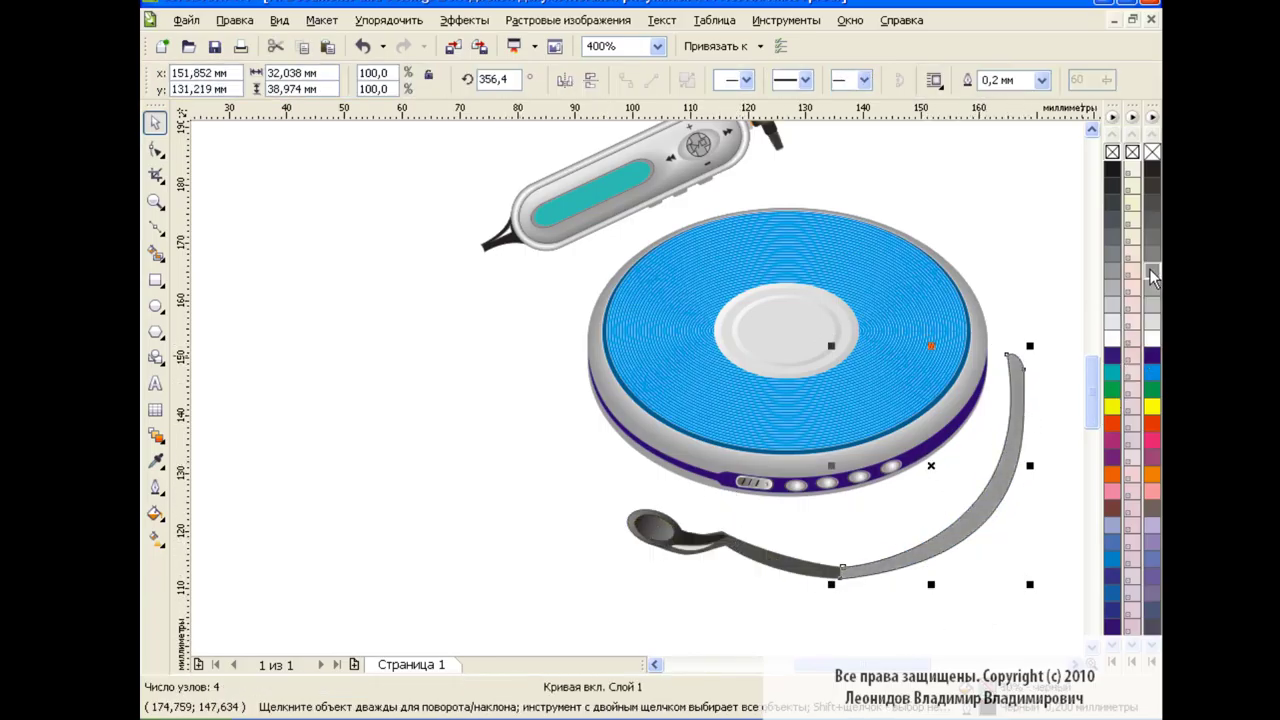
pyautogui.click(1152, 250)
pyautogui.click(1152, 235)
pyautogui.click(1152, 218)
pyautogui.click(856, 592)
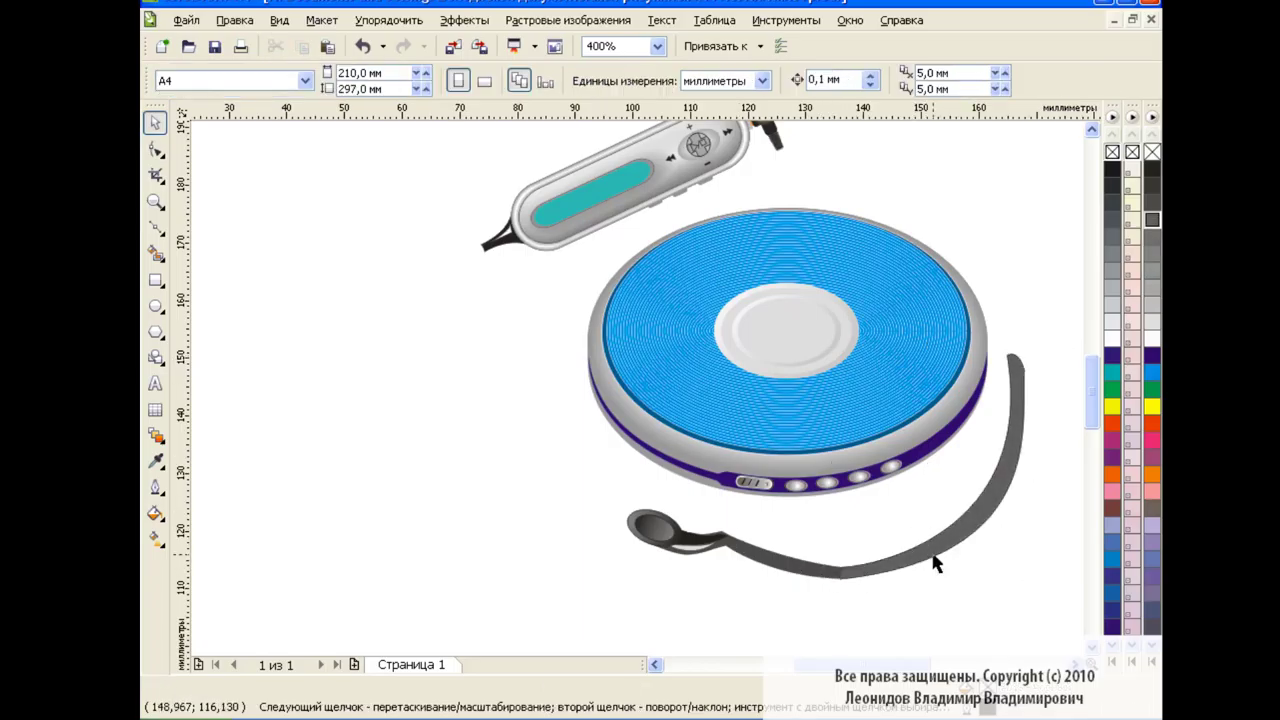
pyautogui.click(818, 560)
pyautogui.click(866, 585)
# - Select the whole player group and shift its position
pyautogui.moveTo(486, 311); pyautogui.dragTo(970, 580)
pyautogui.moveTo(732, 462); pyautogui.dragTo(703, 451)
pyautogui.click(928, 500)
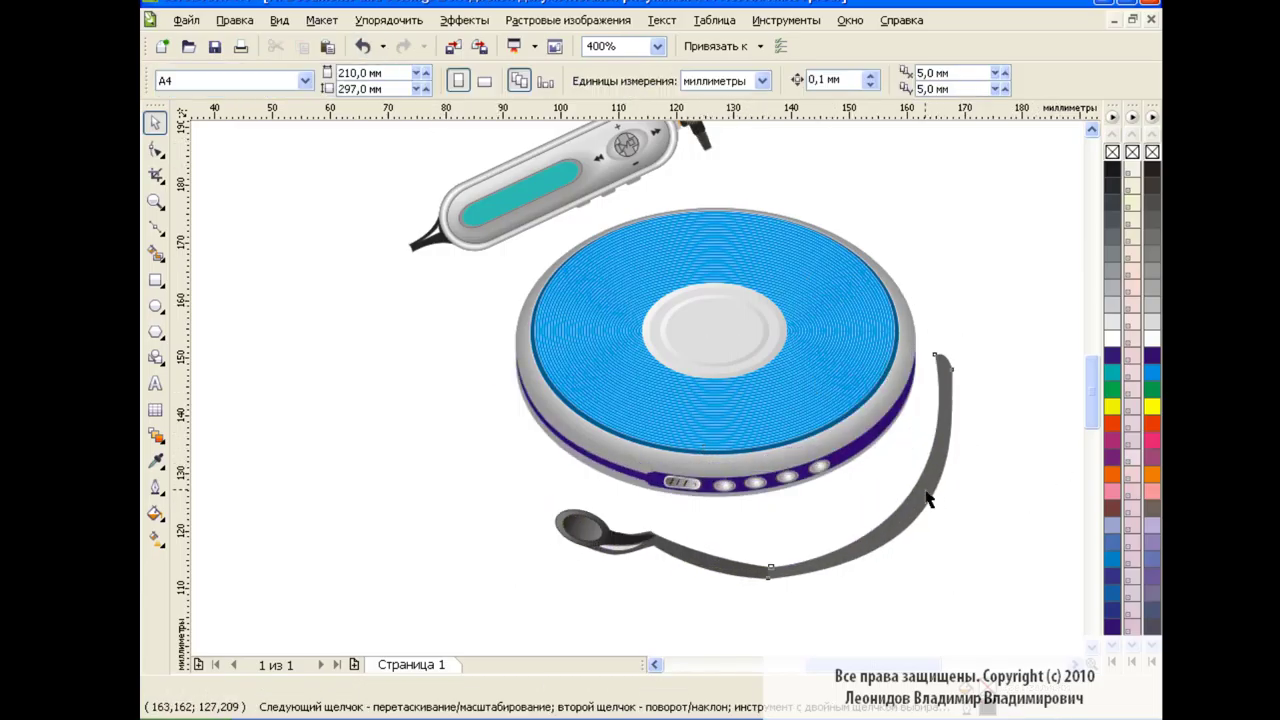
# - Group the cord with the earbud, move it to meet the player, and send it behind
pyautogui.click(928, 500)
pyautogui.click(662, 82)
pyautogui.moveTo(953, 437); pyautogui.dragTo(918, 413)
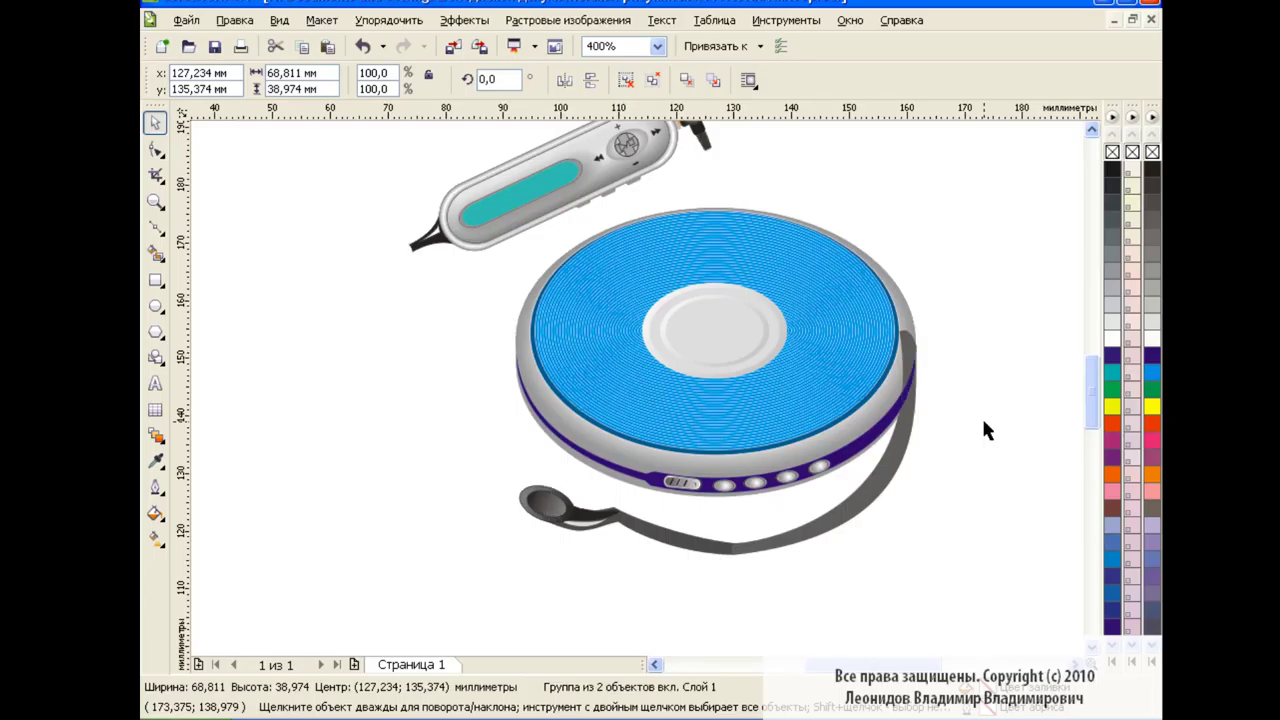
pyautogui.hotkey('shift', 'pagedown')
pyautogui.click(1041, 464)
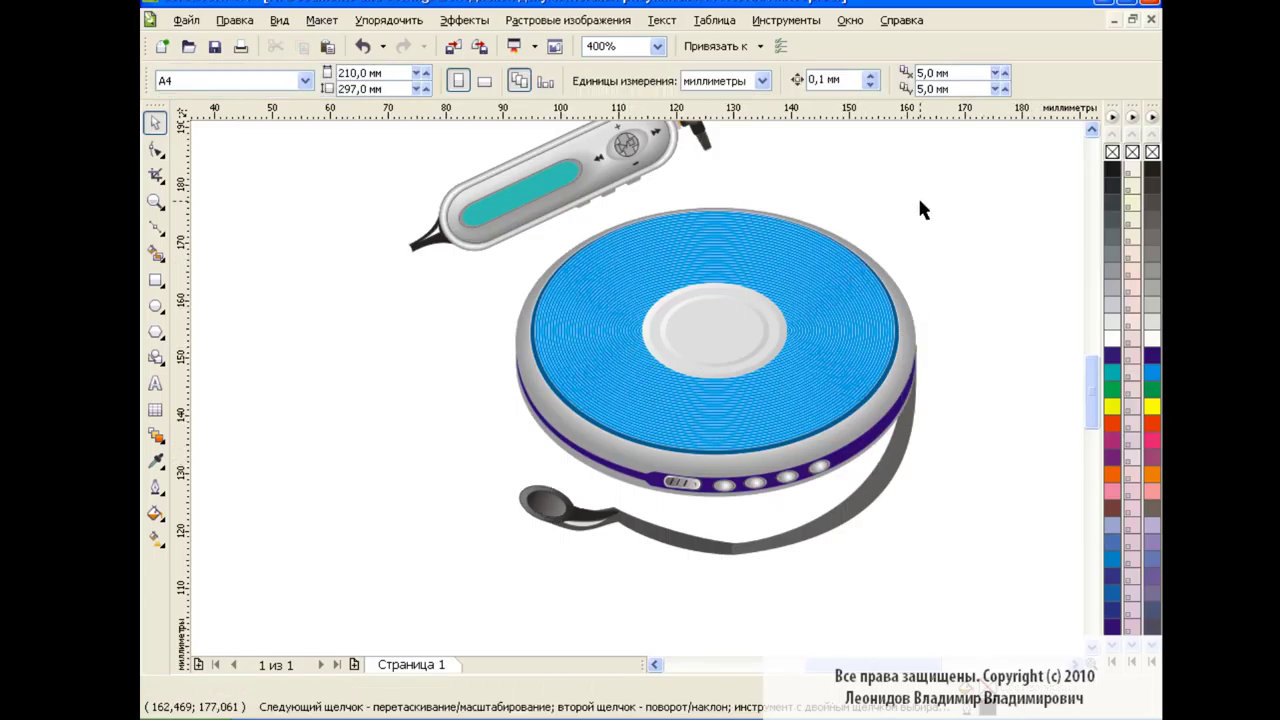
pyautogui.moveTo(529, 463); pyautogui.dragTo(448, 499)
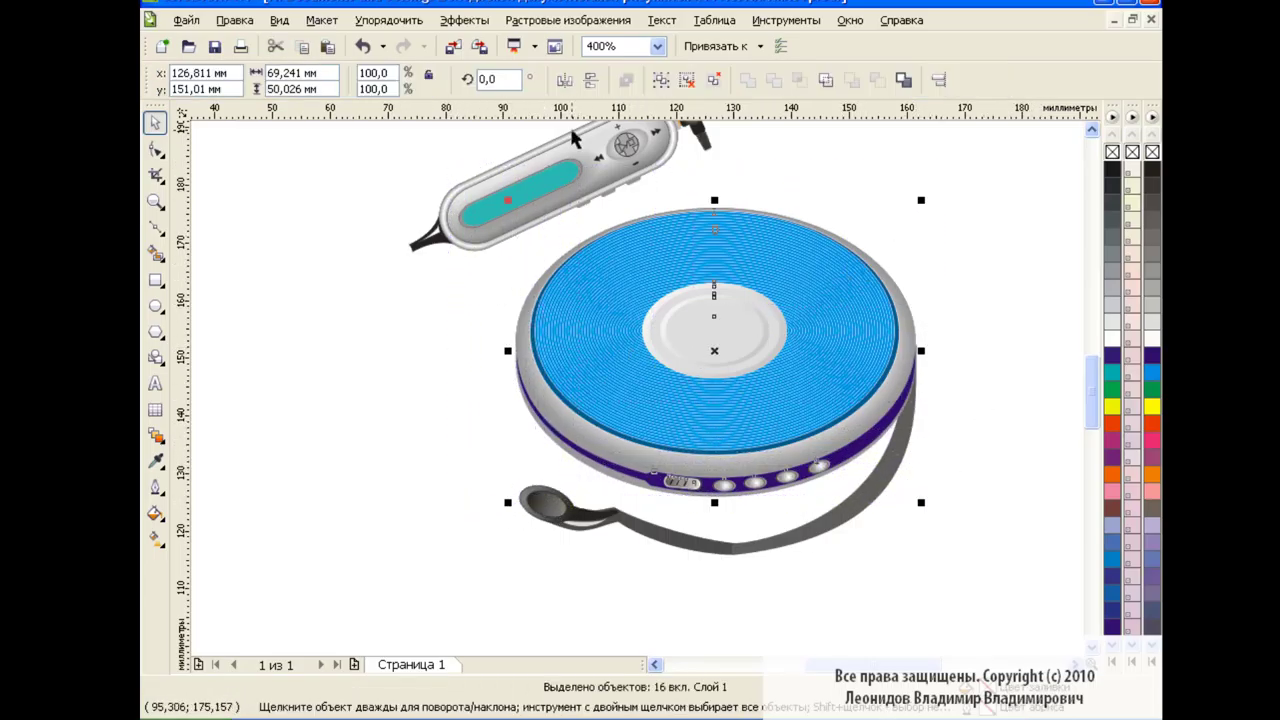
# - Group the player's pieces and lay the remote on top of the disc
pyautogui.click(662, 84)
pyautogui.click(1010, 483)
pyautogui.click(540, 190)
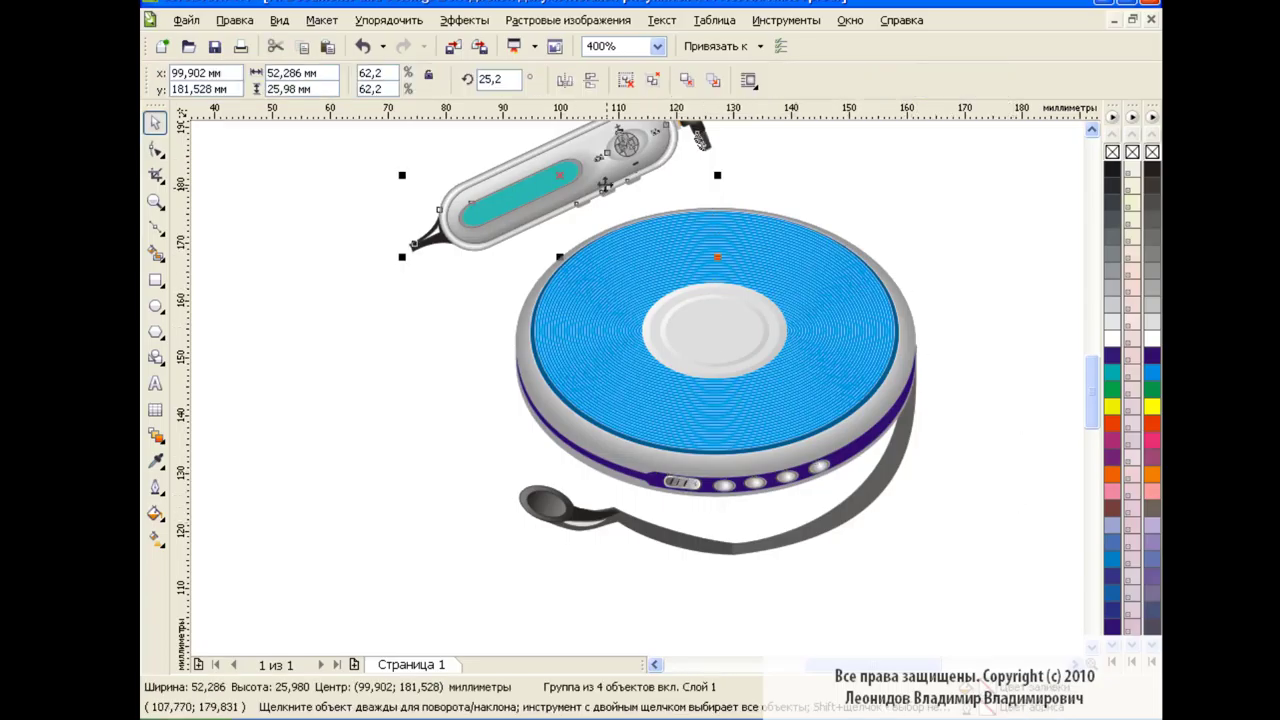
pyautogui.click(950, 250)
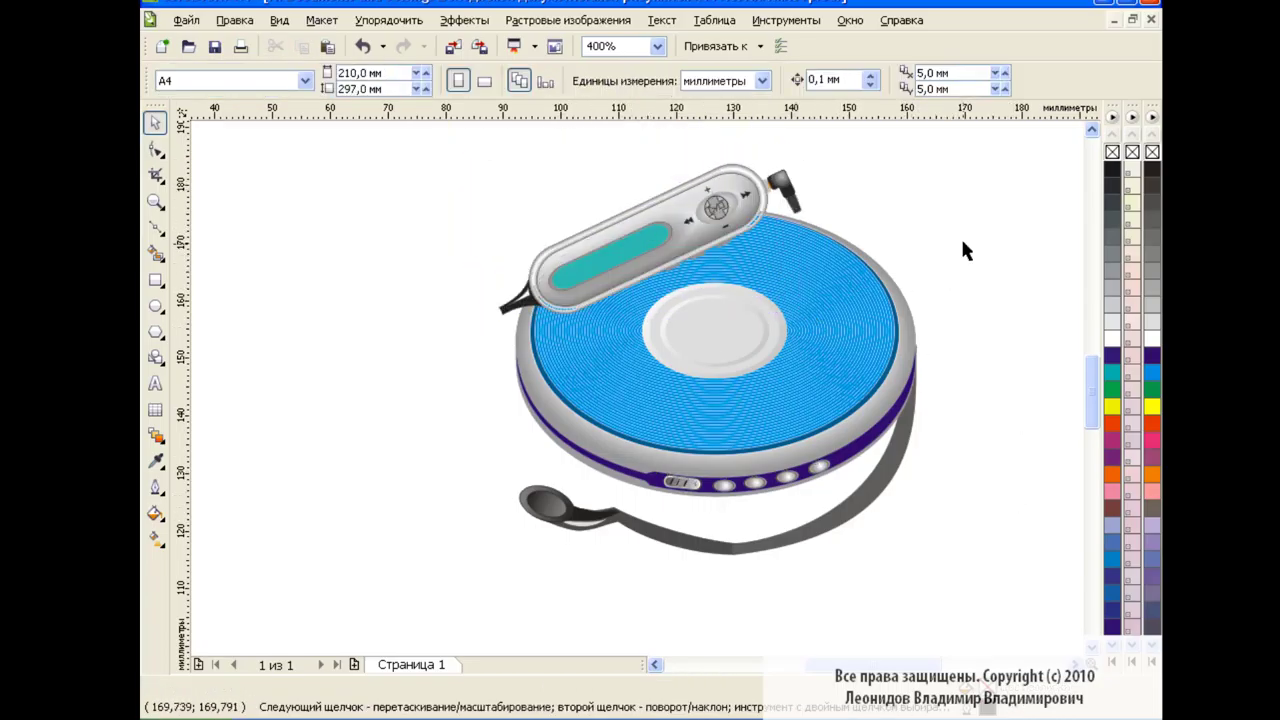
# - Draw a Bezier cord from the remote's wire end looping left to the player's side
pyautogui.click(155, 228)
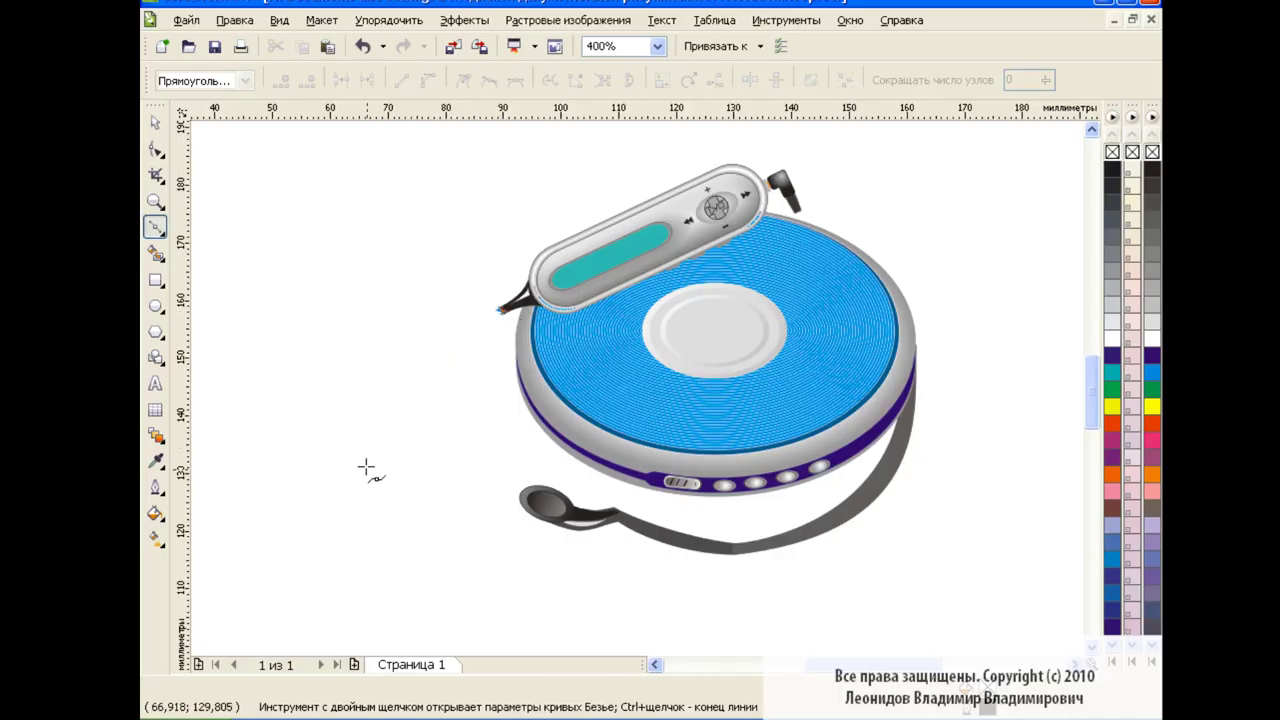
pyautogui.click(501, 310)
pyautogui.moveTo(357, 426); pyautogui.dragTo(423, 508)
pyautogui.click(575, 458)
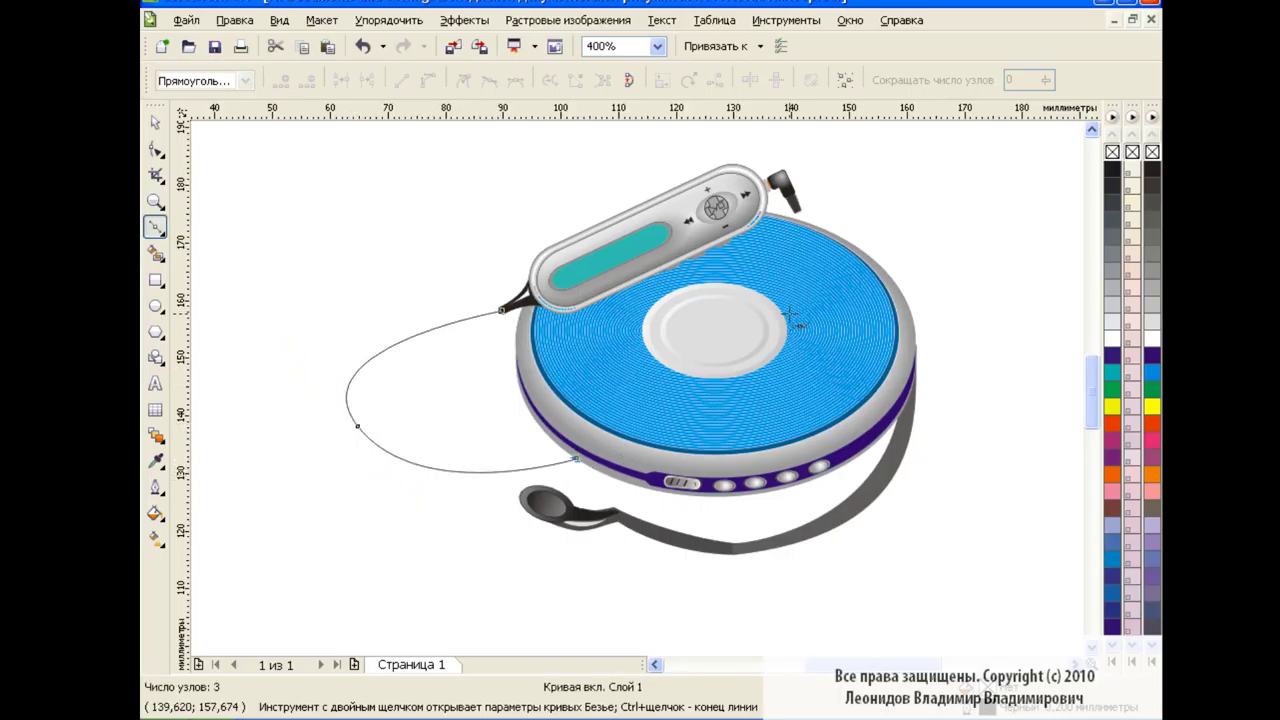
pyautogui.press('space')
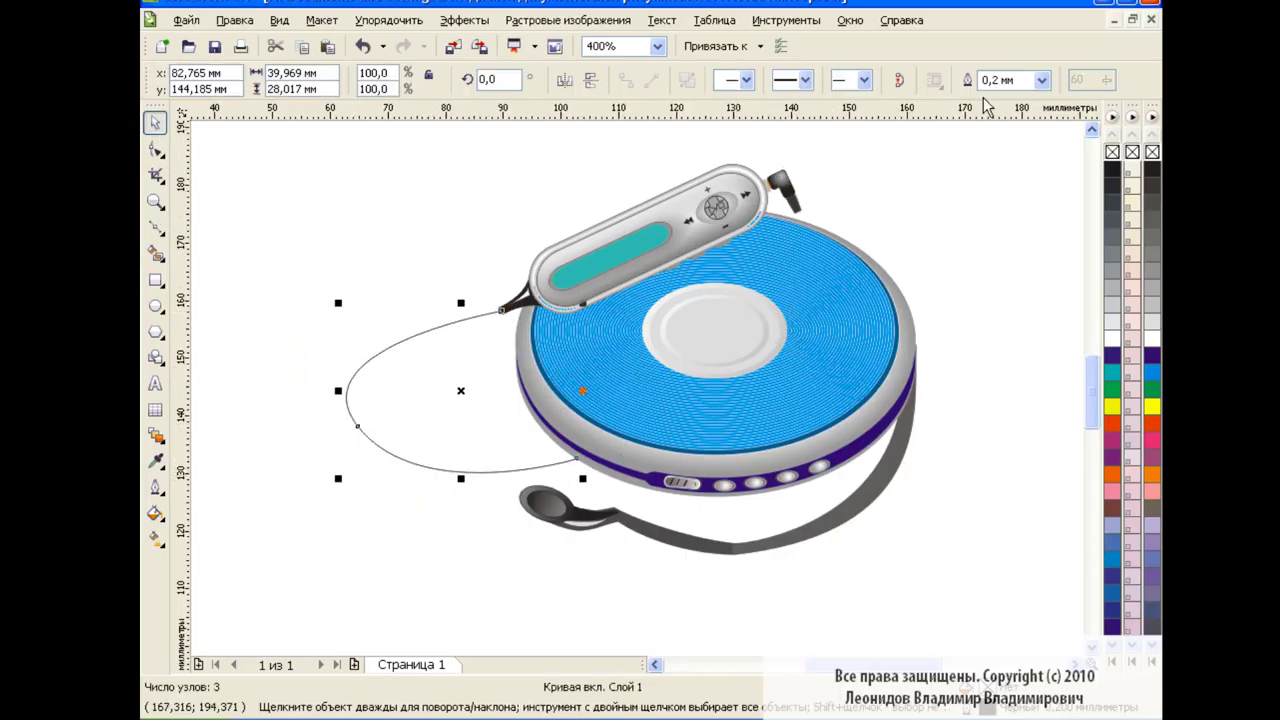
# - Give the cord a thick black 1.5 mm outline
pyautogui.click(1041, 80)
pyautogui.click(1000, 226)
pyautogui.click(1041, 80)
pyautogui.click(1012, 208)
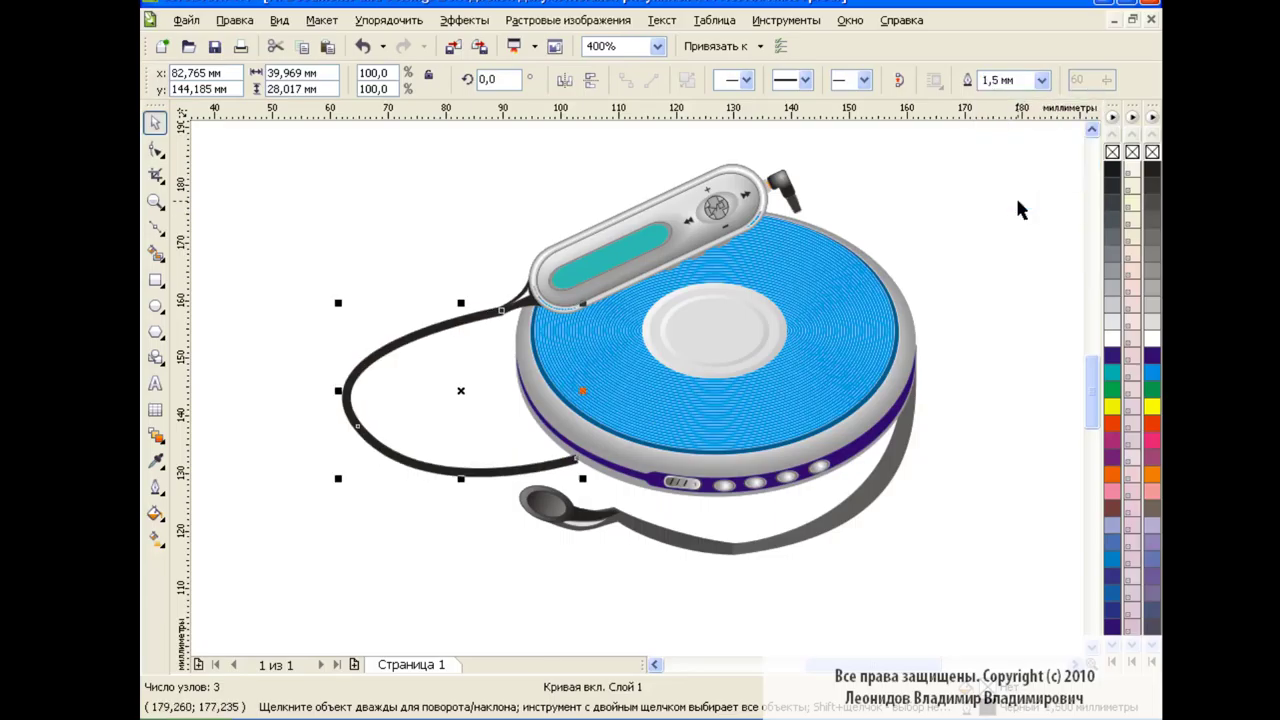
pyautogui.press('Escape')
# - Adjust the cord's nodes with the Shape tool where it meets the remote
pyautogui.press('F10')
pyautogui.click(580, 452)
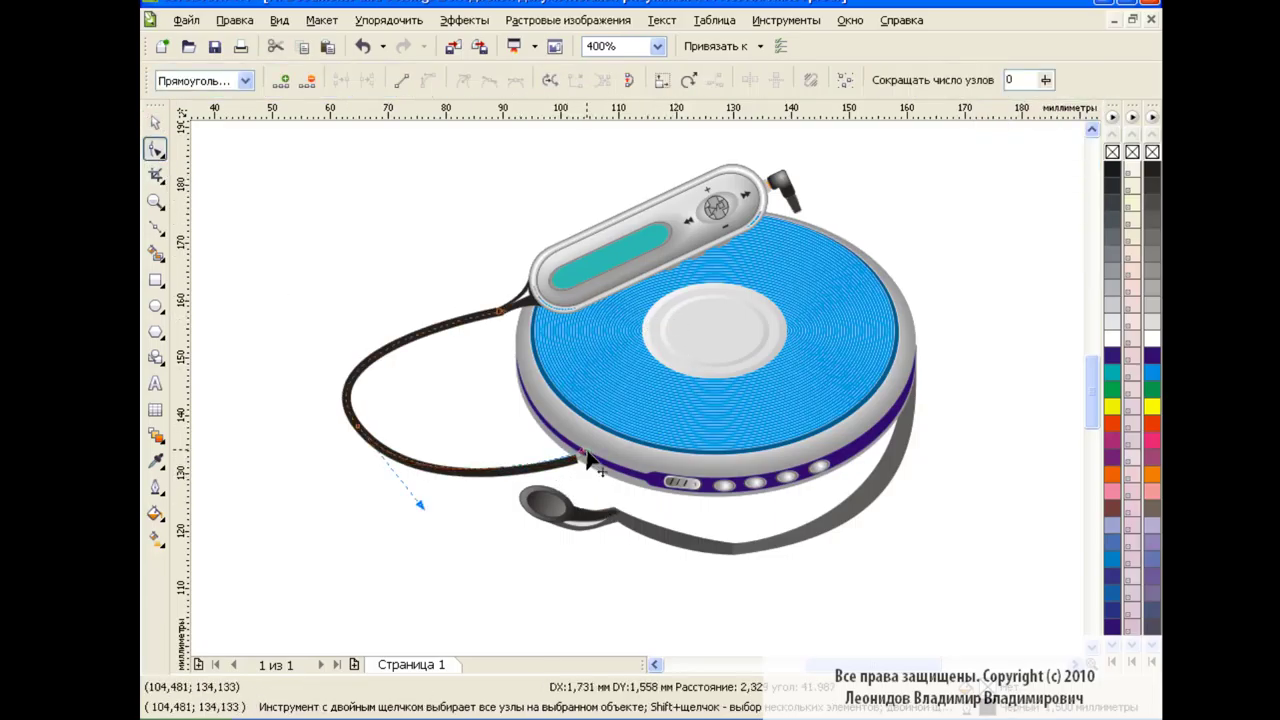
pyautogui.click(155, 122)
pyautogui.click(429, 355)
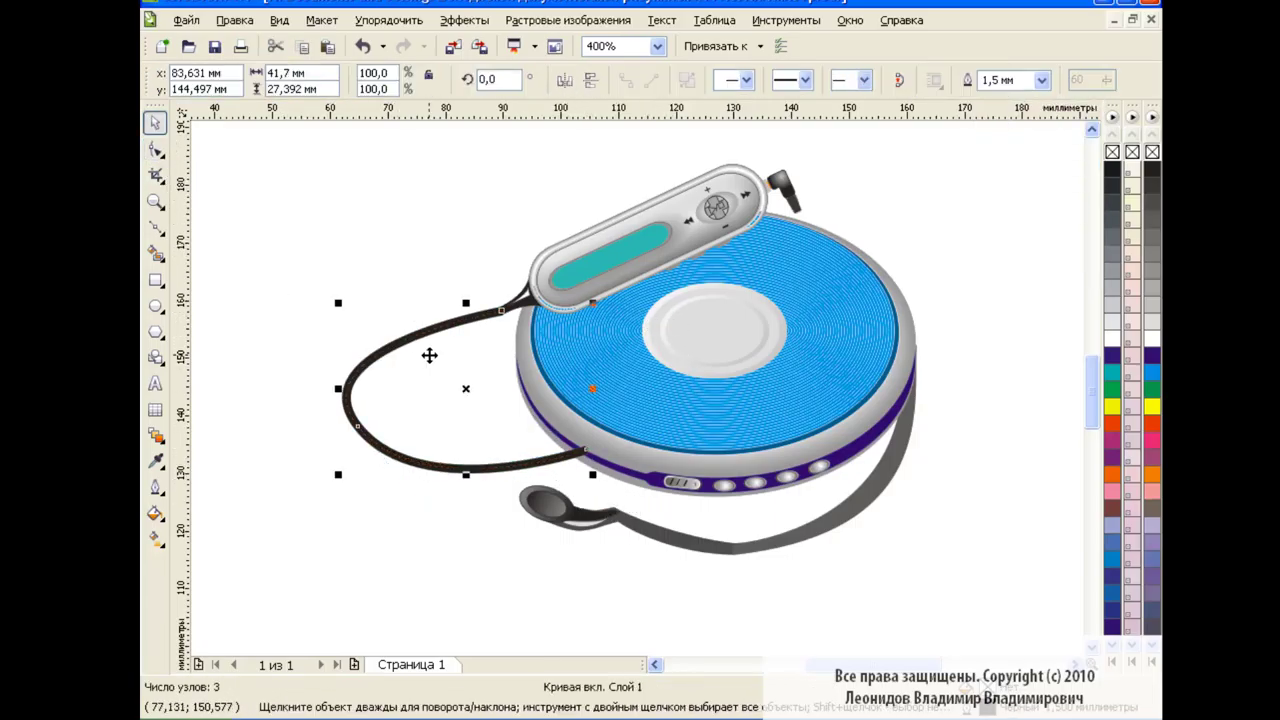
pyautogui.click(376, 222)
pyautogui.click(708, 240)
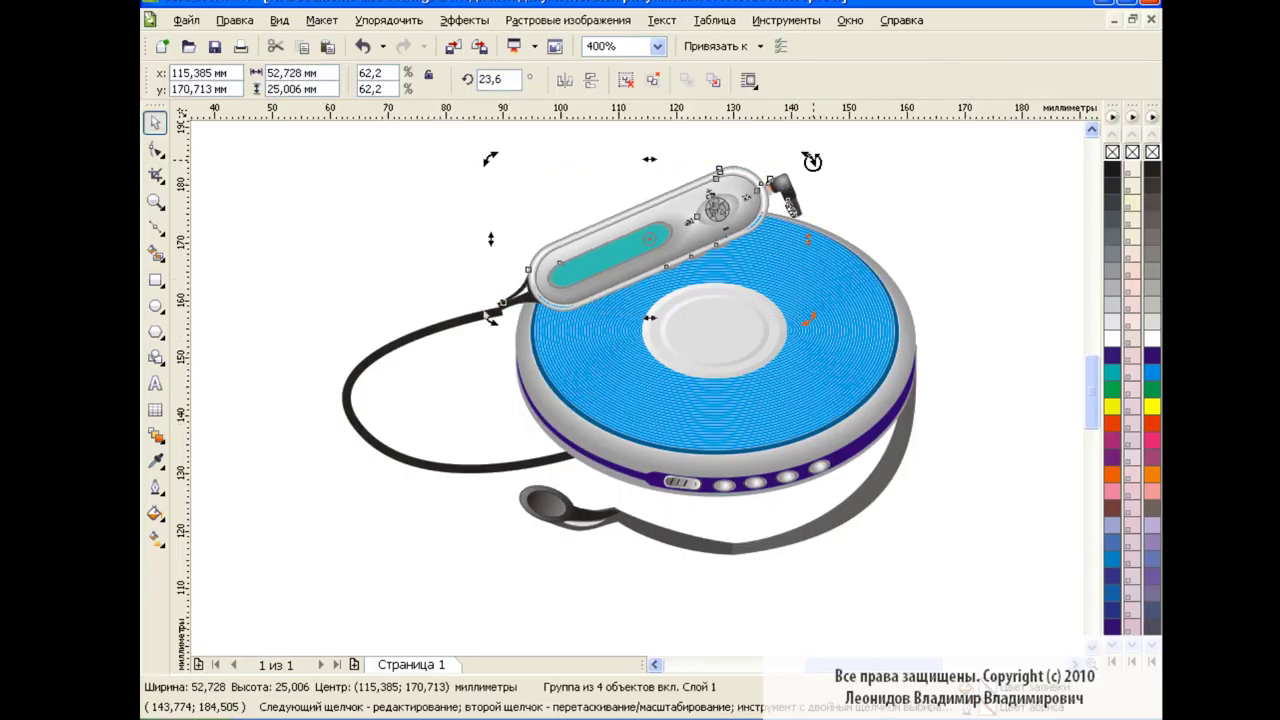
pyautogui.click(468, 318)
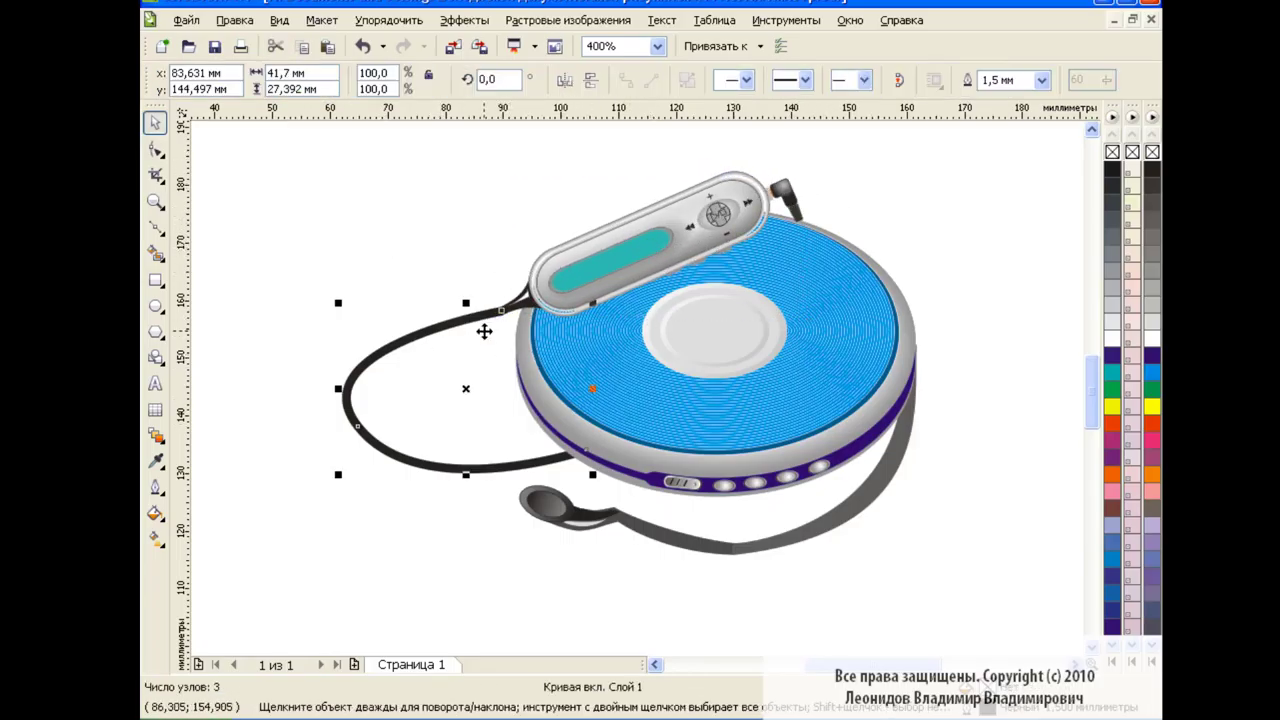
pyautogui.doubleClick(155, 150)
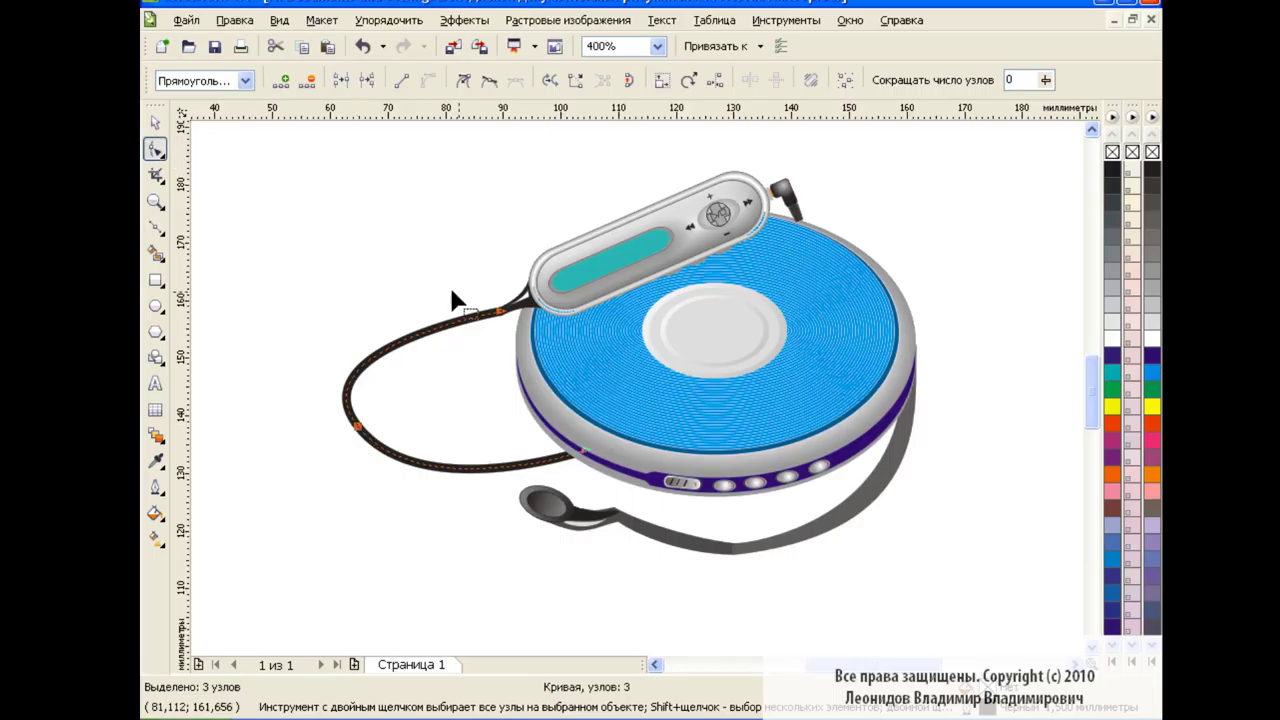
pyautogui.moveTo(499, 321); pyautogui.dragTo(498, 320)
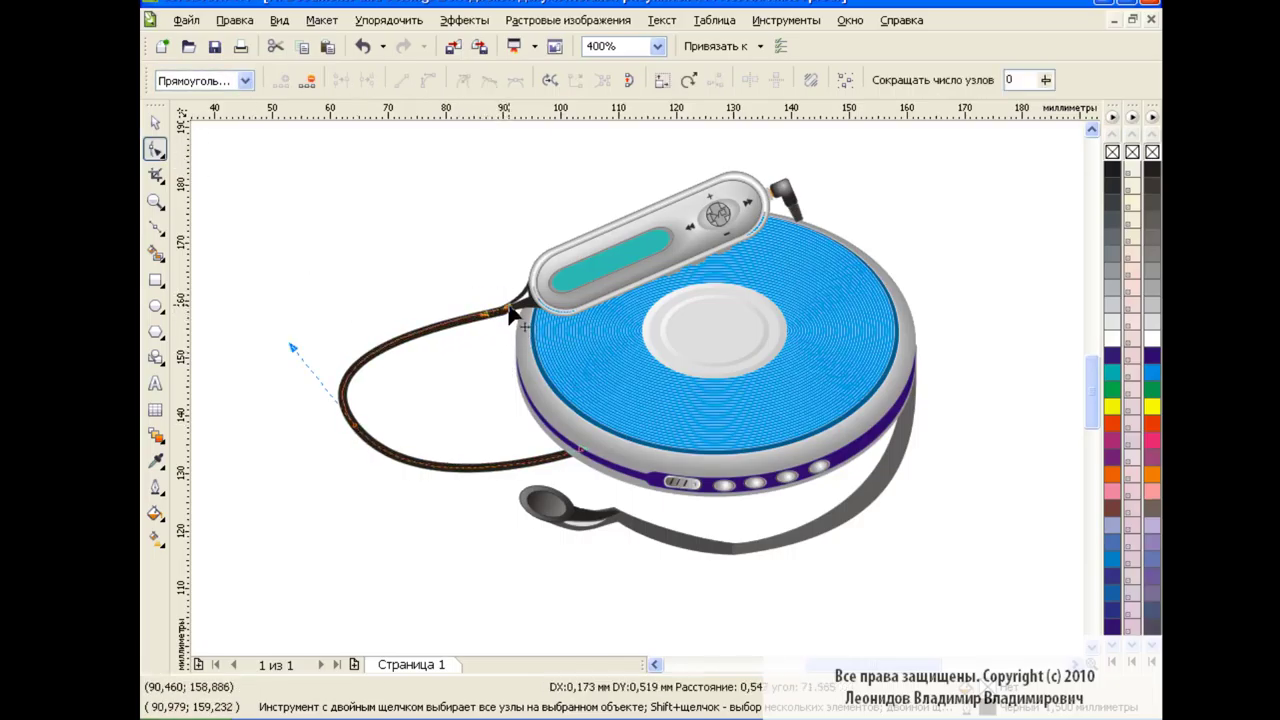
pyautogui.press('space')
pyautogui.press('Escape')
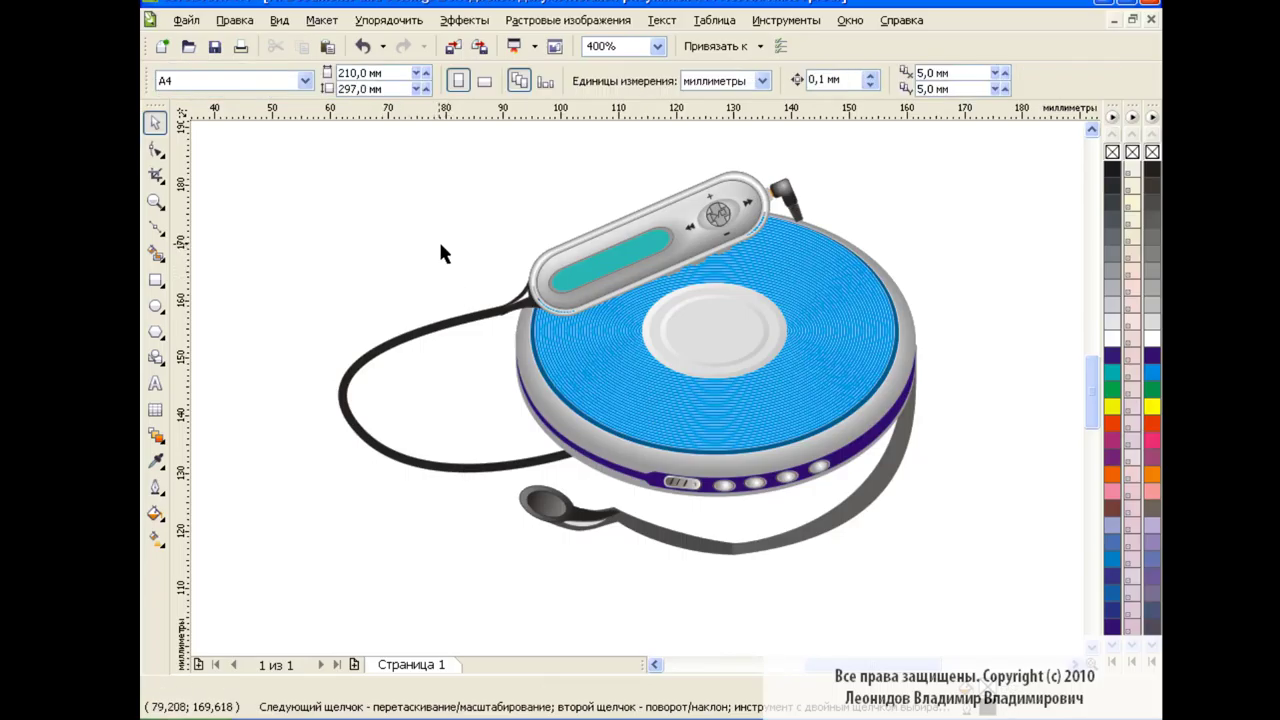
# - Draw a second Bezier cord from the remote's earphone plug around the disc's right side
pyautogui.click(156, 228)
pyautogui.moveTo(866, 262); pyautogui.dragTo(980, 314)
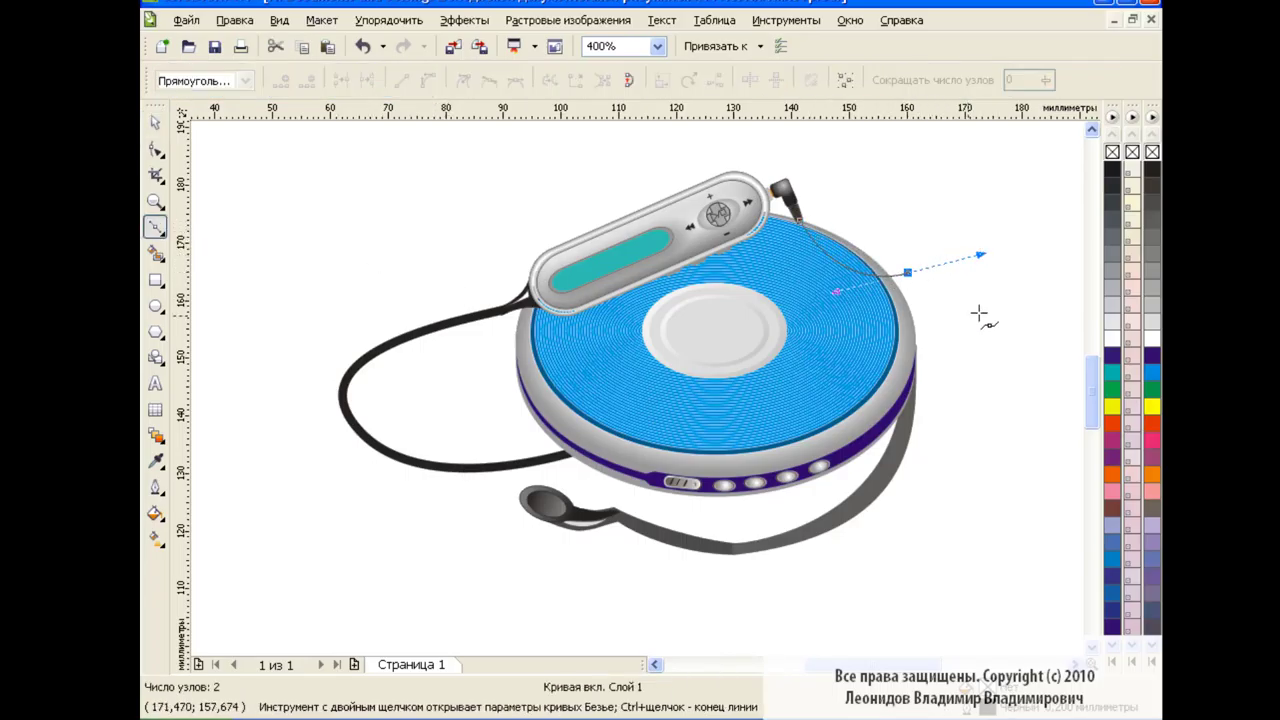
pyautogui.moveTo(1010, 370); pyautogui.dragTo(797, 349)
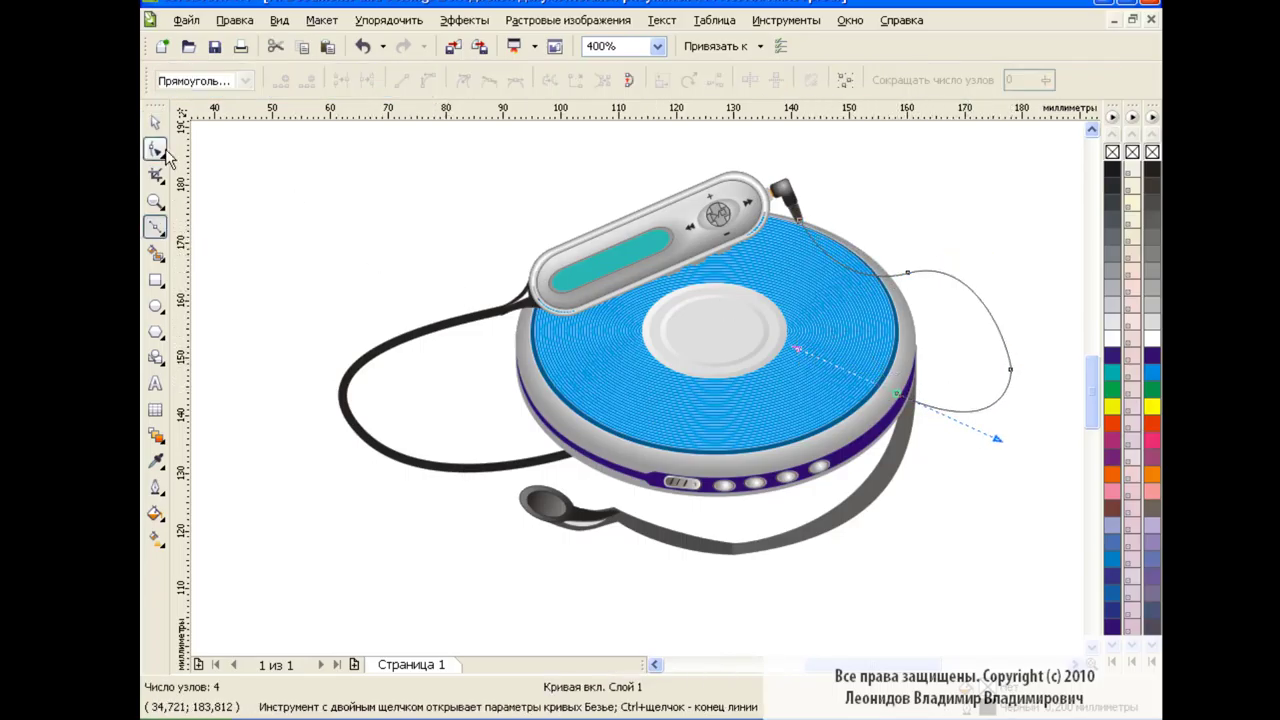
pyautogui.press('space')
# - Give the right-side cord a thick 1.5 mm black outline
pyautogui.click(1020, 80)
pyautogui.click(1012, 205)
pyautogui.click(1033, 218)
pyautogui.press('Tab')
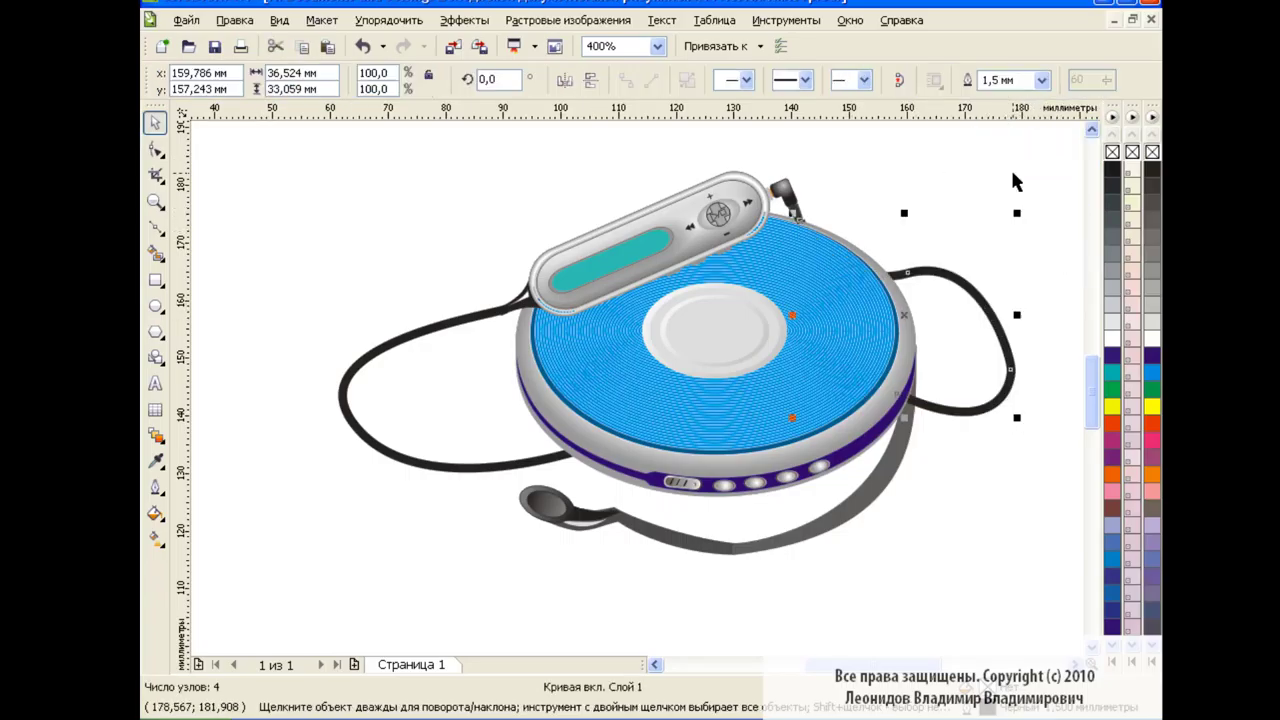
pyautogui.click(1055, 238)
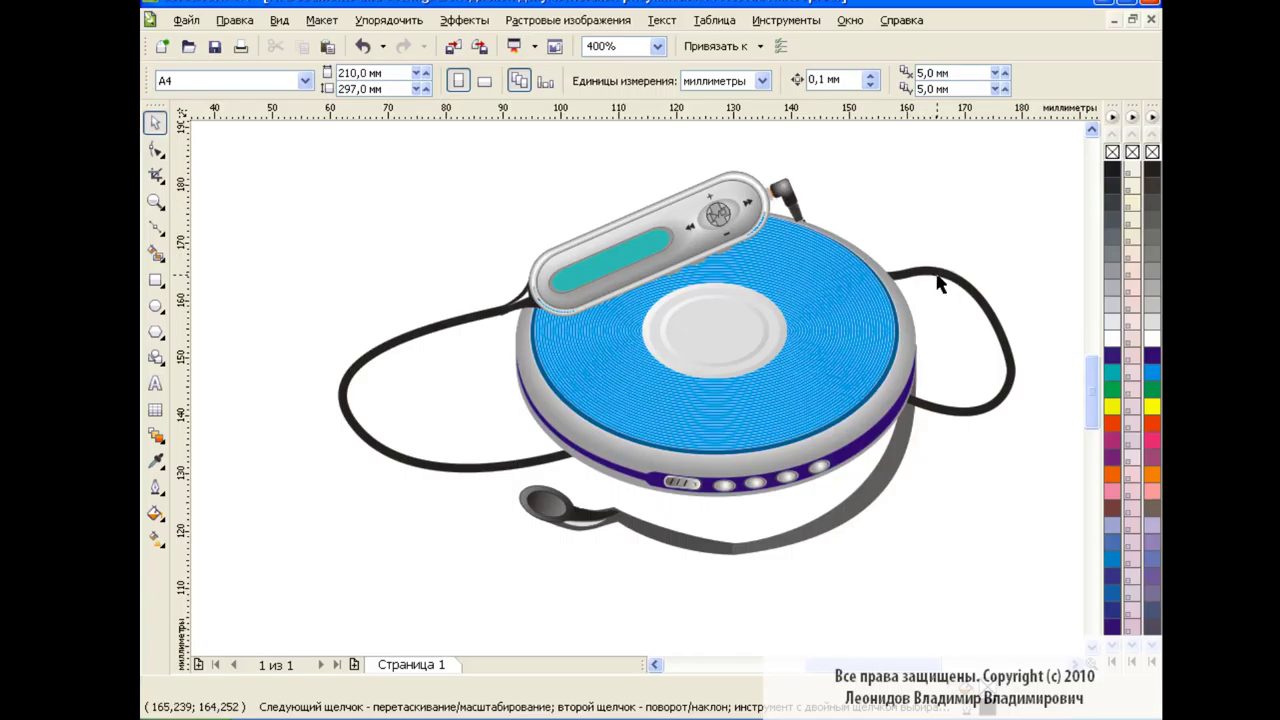
pyautogui.click(938, 283)
pyautogui.click(935, 268)
pyautogui.click(946, 280)
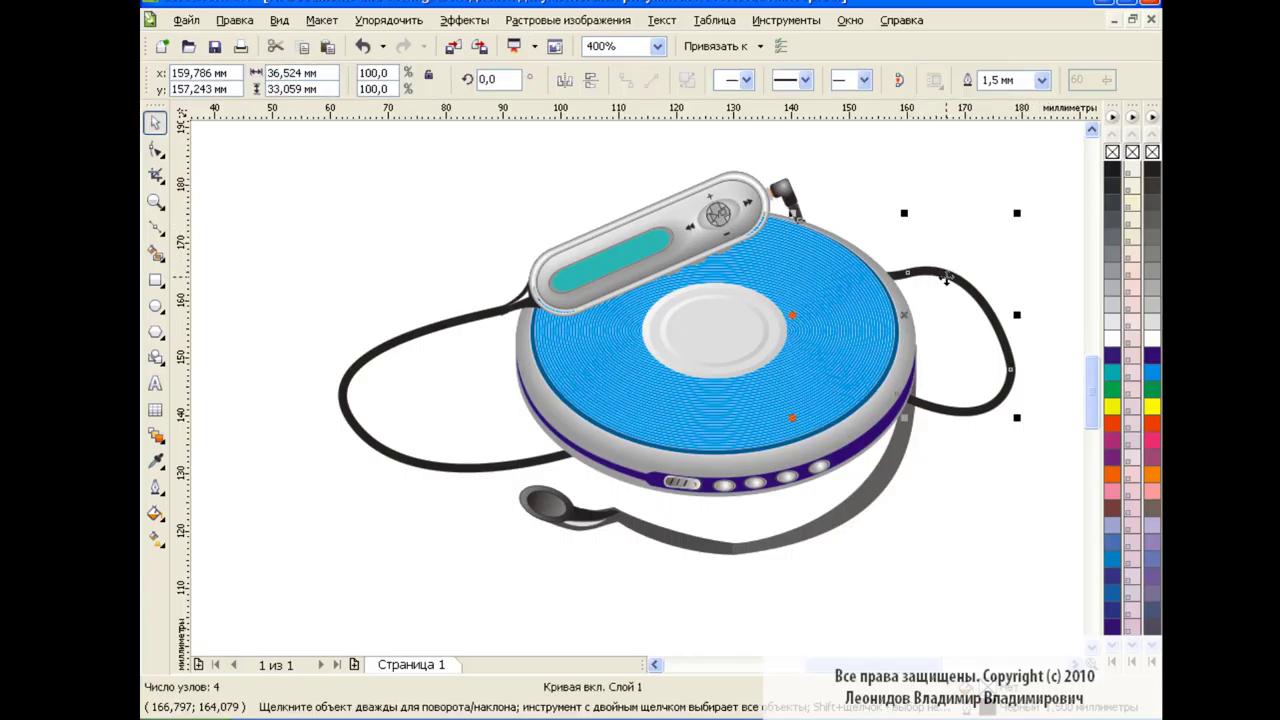
# - Rotate the remote more steeply and move the left cord's end node onto it
pyautogui.doubleClick(686, 260)
pyautogui.moveTo(820, 186); pyautogui.dragTo(800, 165)
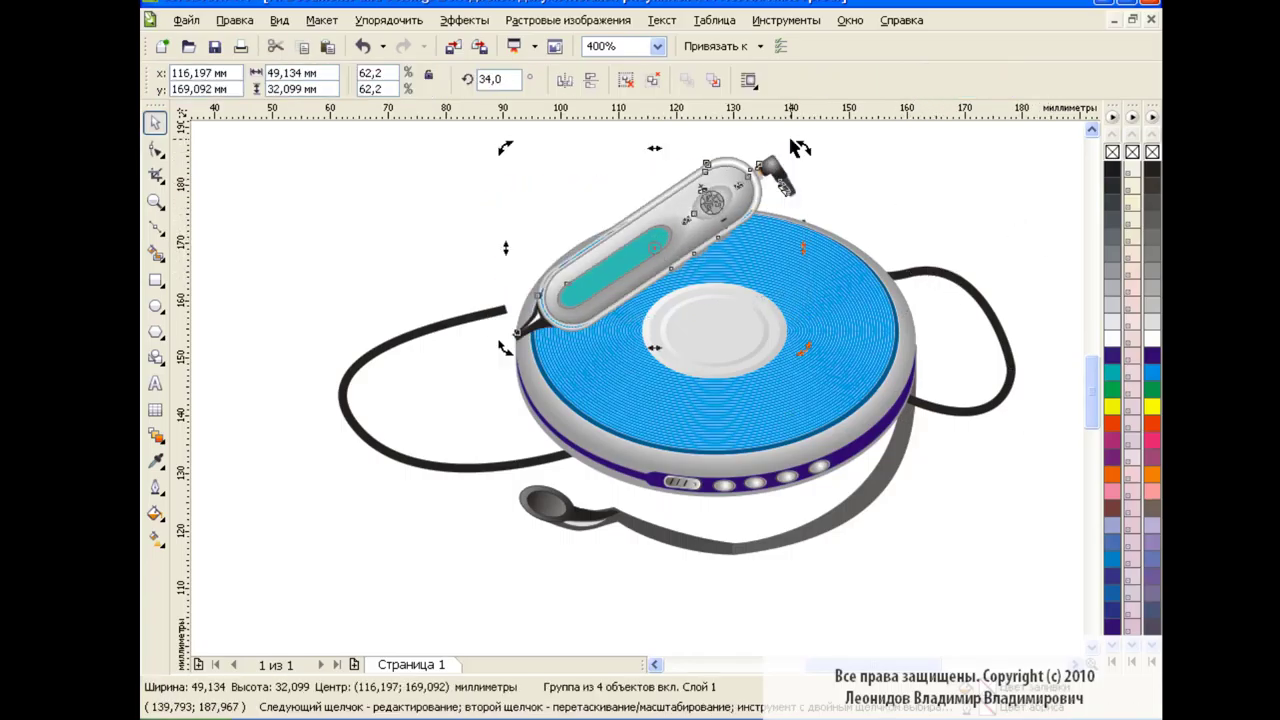
pyautogui.click(500, 315)
pyautogui.press('F10')
pyautogui.moveTo(507, 316); pyautogui.dragTo(491, 366)
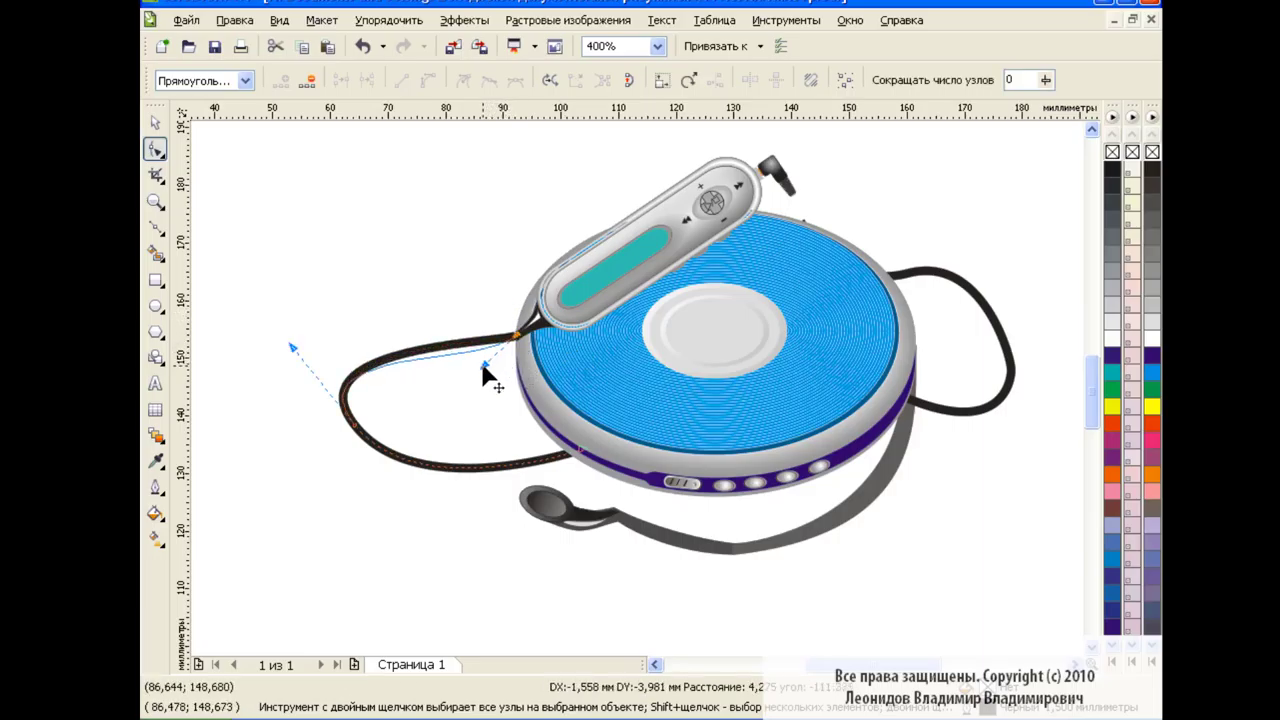
# - Check both cords' nodes, then marquee-select every part of the CD player
pyautogui.click(805, 224)
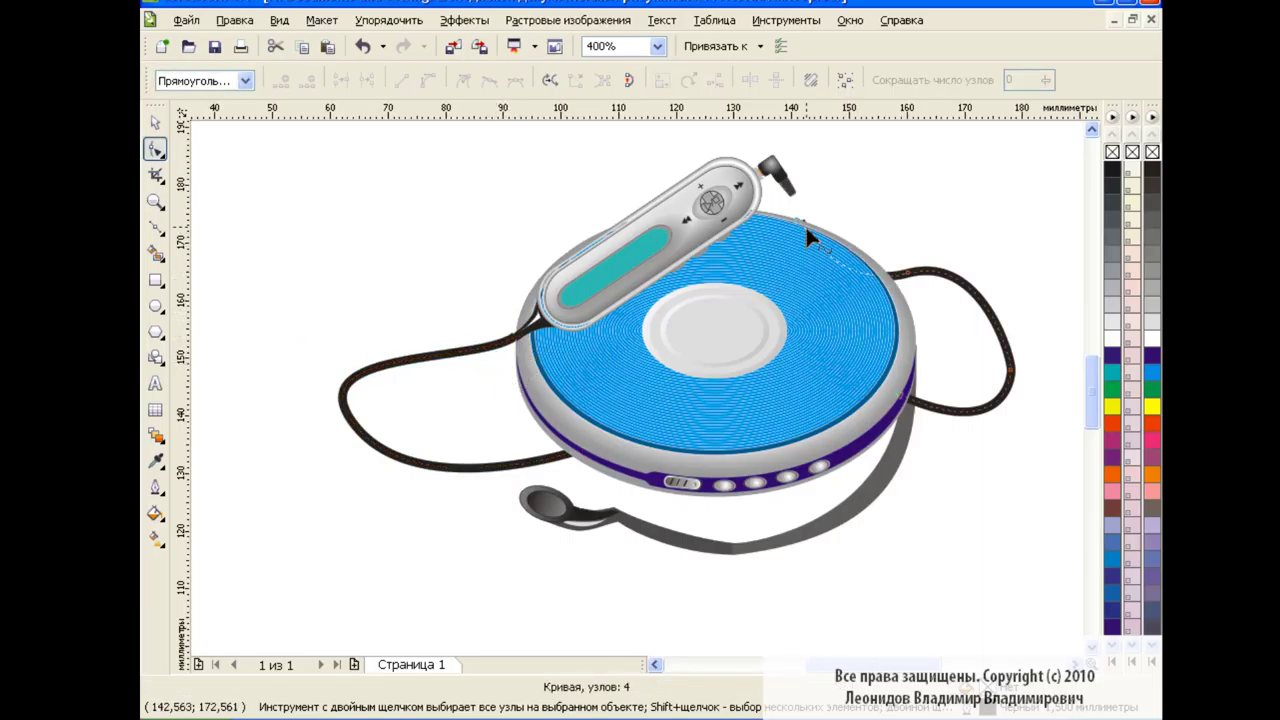
pyautogui.press('space')
pyautogui.click(390, 262)
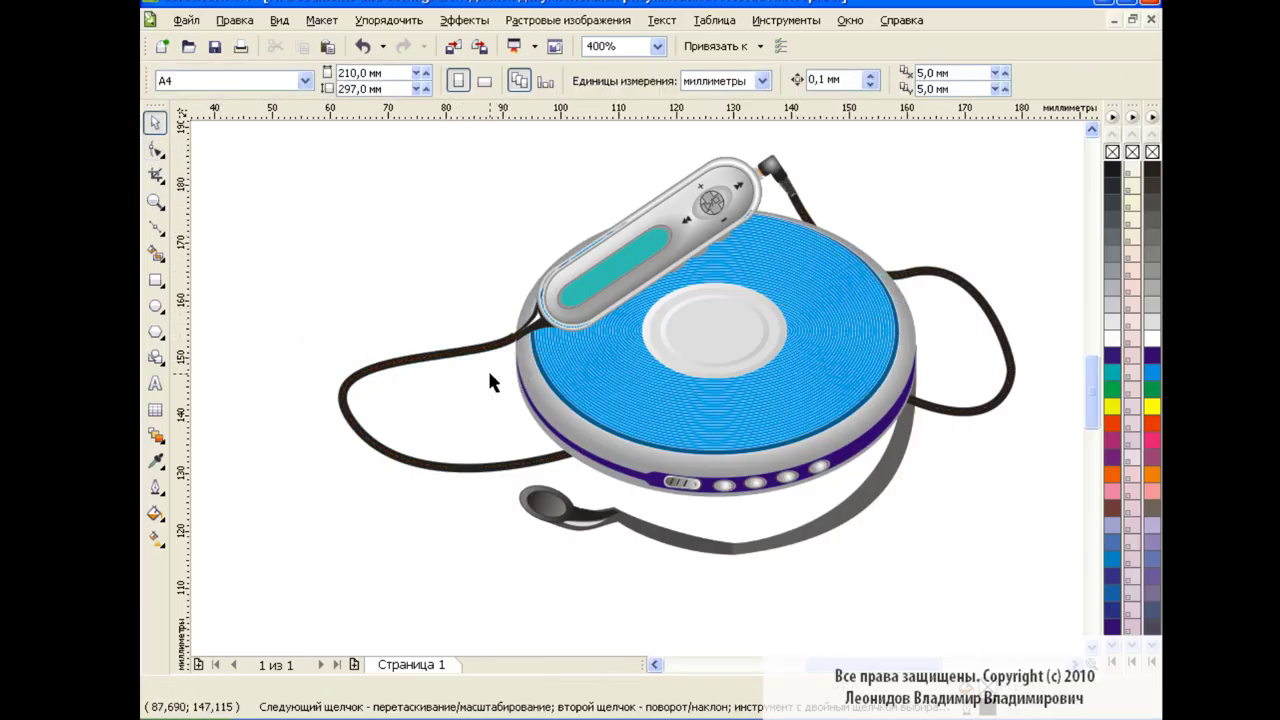
pyautogui.click(490, 345)
pyautogui.press('space')
pyautogui.press('space')
pyautogui.click(425, 245)
pyautogui.moveTo(242, 136); pyautogui.dragTo(1040, 590)
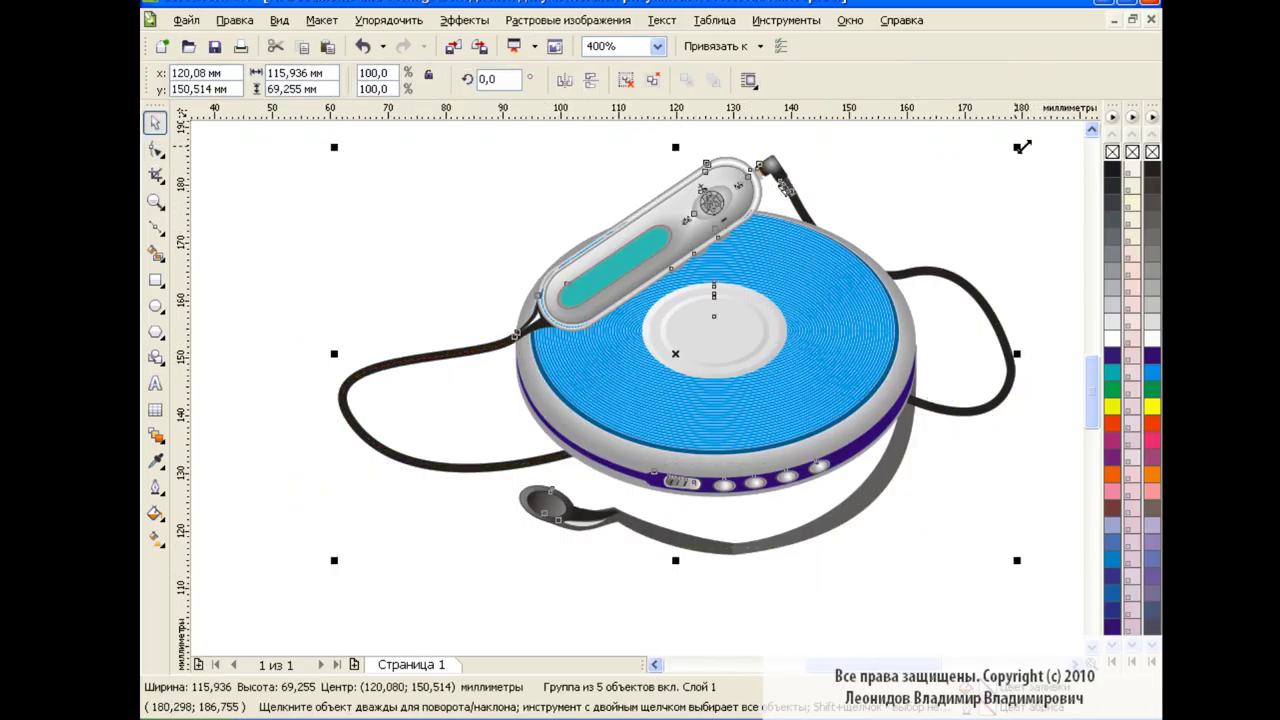
# - Zoom out to show the whole page and move the player group toward the top
pyautogui.click(657, 46)
pyautogui.click(613, 195)
pyautogui.click(657, 46)
pyautogui.click(600, 181)
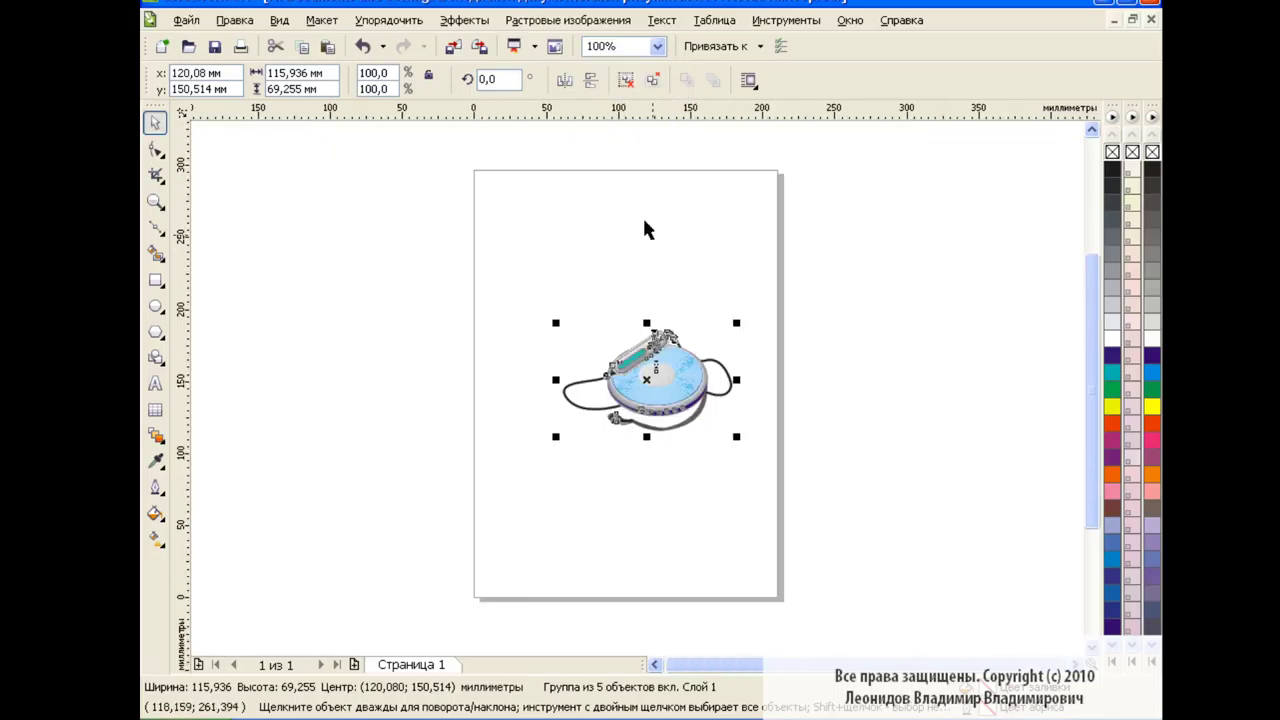
pyautogui.moveTo(655, 374); pyautogui.dragTo(566, 243)
# - Enlarge the player group to about 320% and centre it on the page
pyautogui.moveTo(637, 294); pyautogui.dragTo(943, 651)
pyautogui.moveTo(750, 310); pyautogui.dragTo(710, 364)
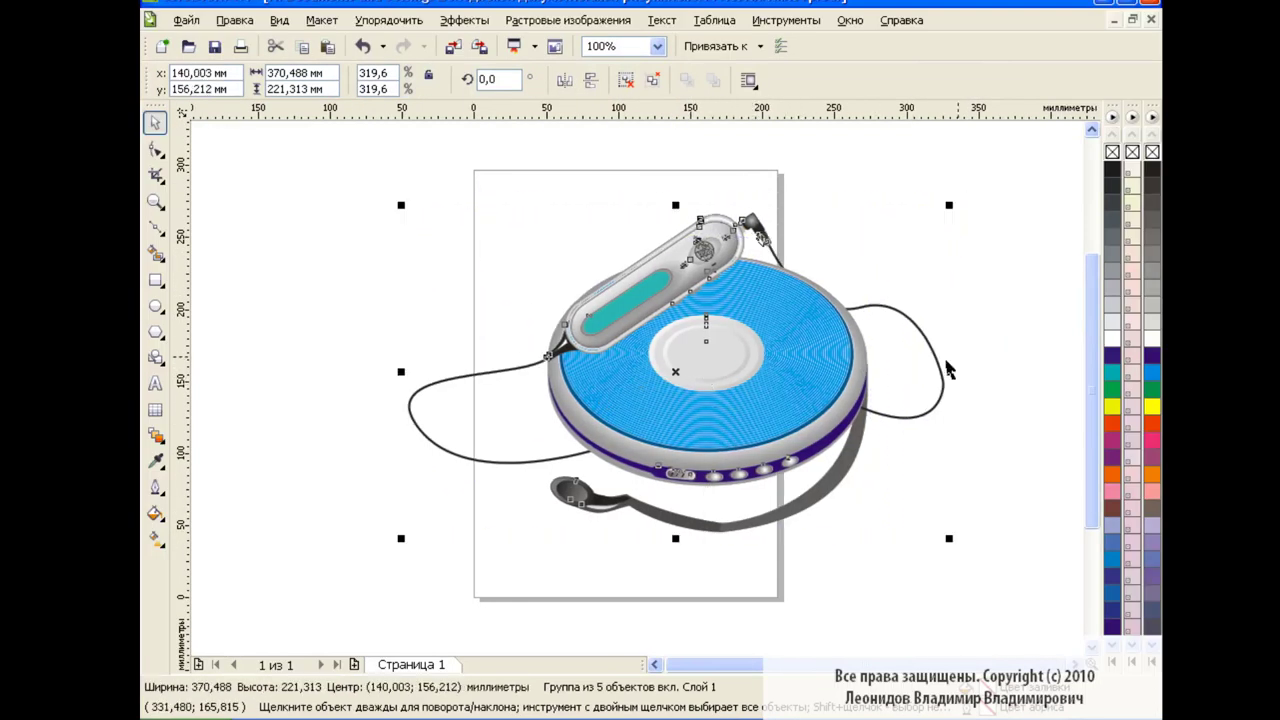
pyautogui.click(1010, 330)
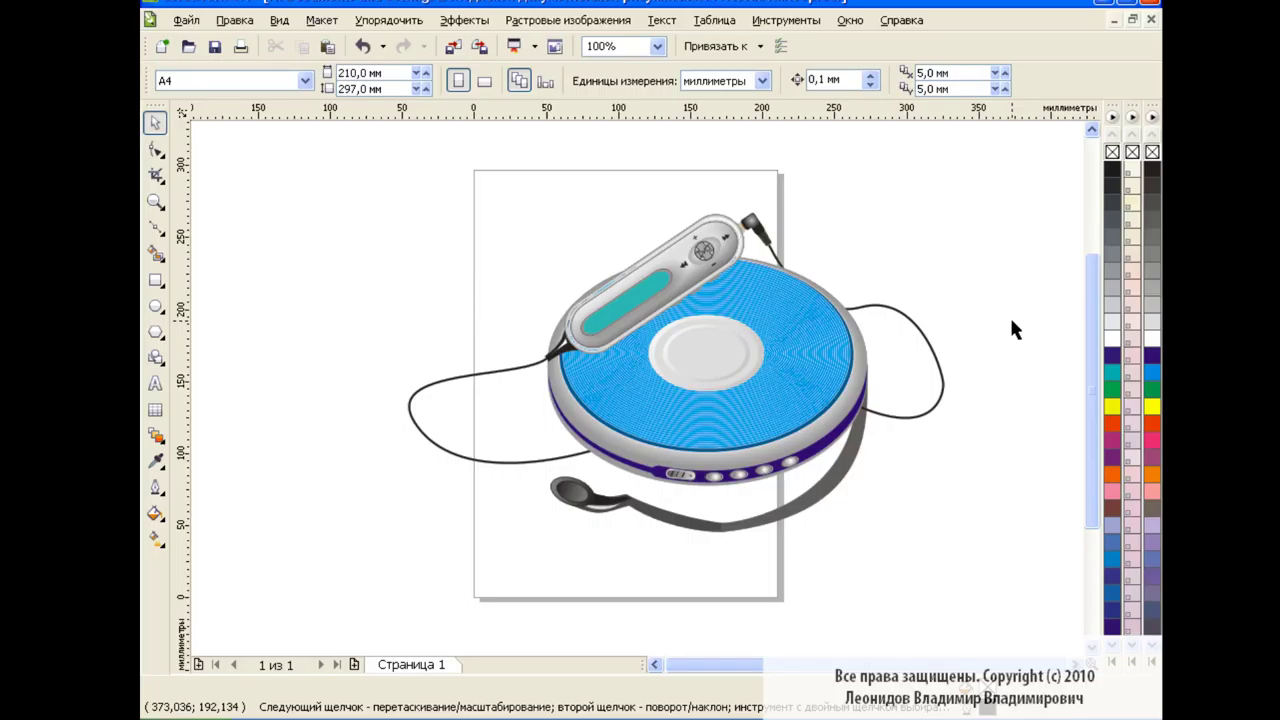
pyautogui.moveTo(711, 325); pyautogui.dragTo(666, 343)
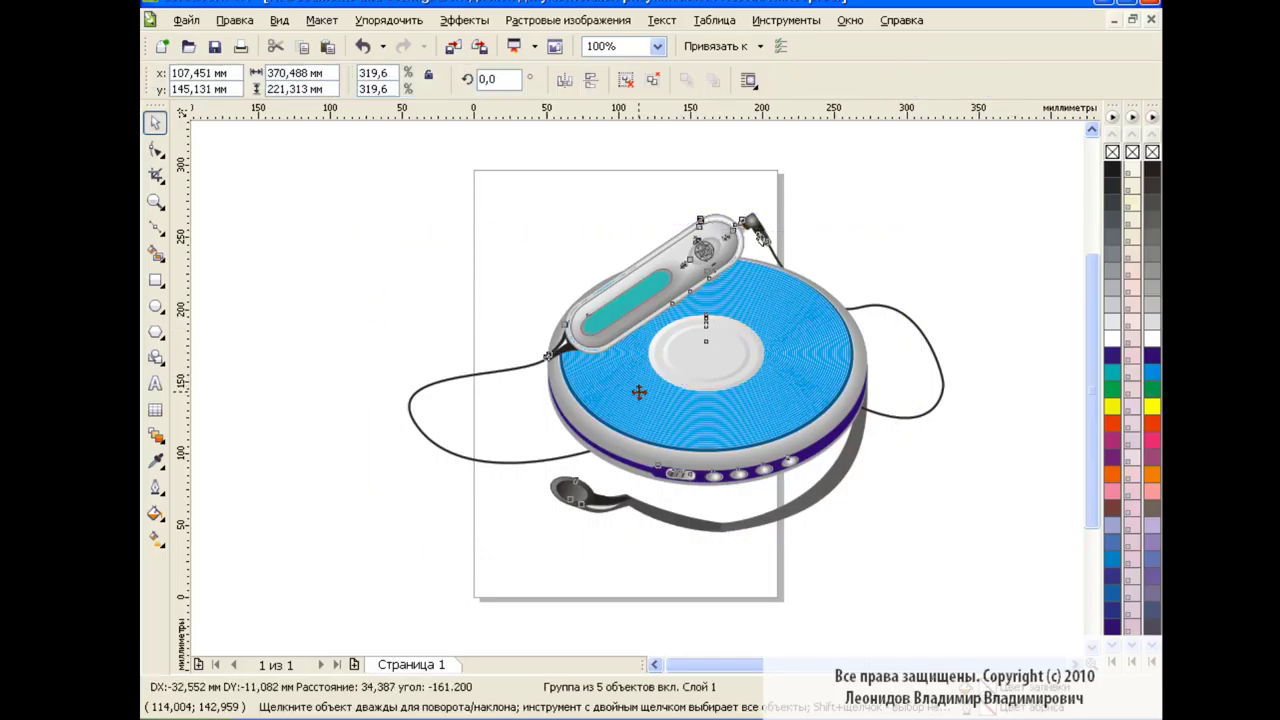
pyautogui.click(995, 382)
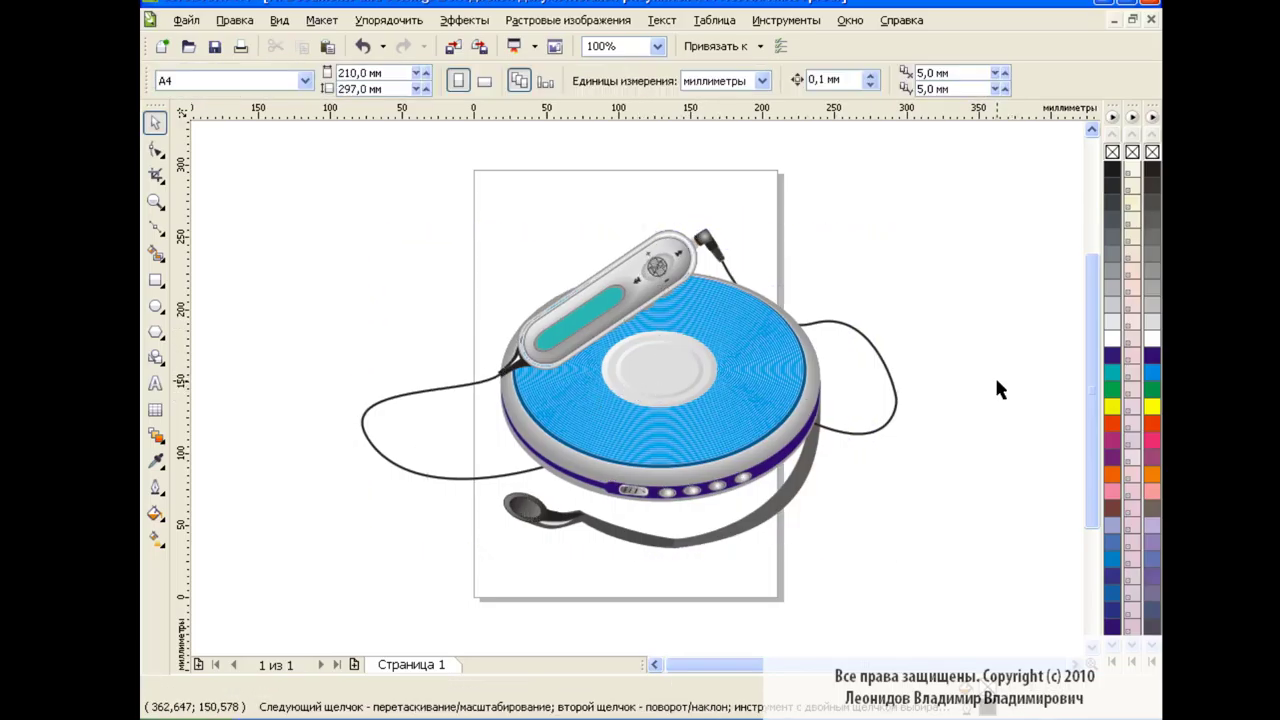